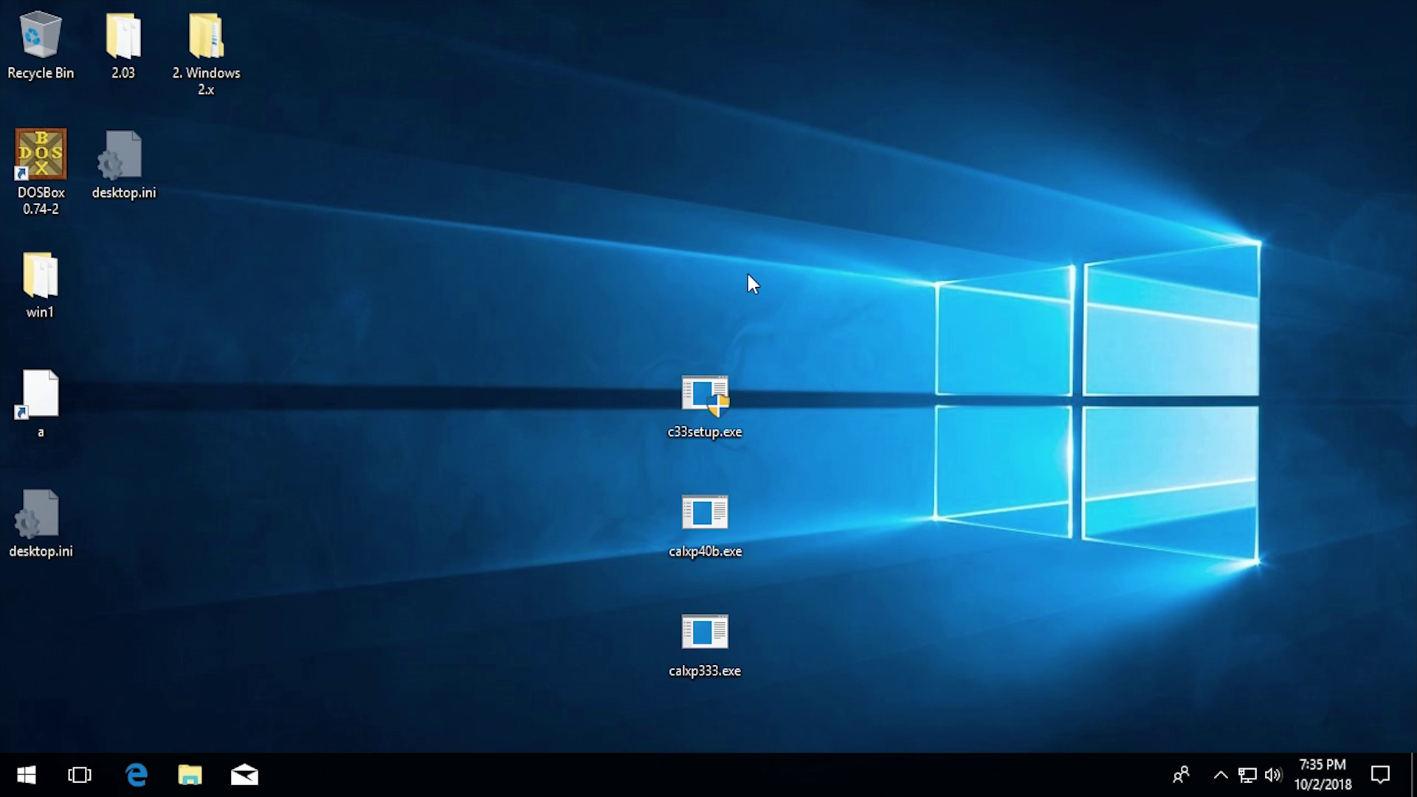
Rearrange the desktop installers into one row, placing calxp333.exe and calxp40b.exe side by side and c33setup.exe apart from them
drag(708, 393, 542, 392)
drag(689, 527, 798, 404)
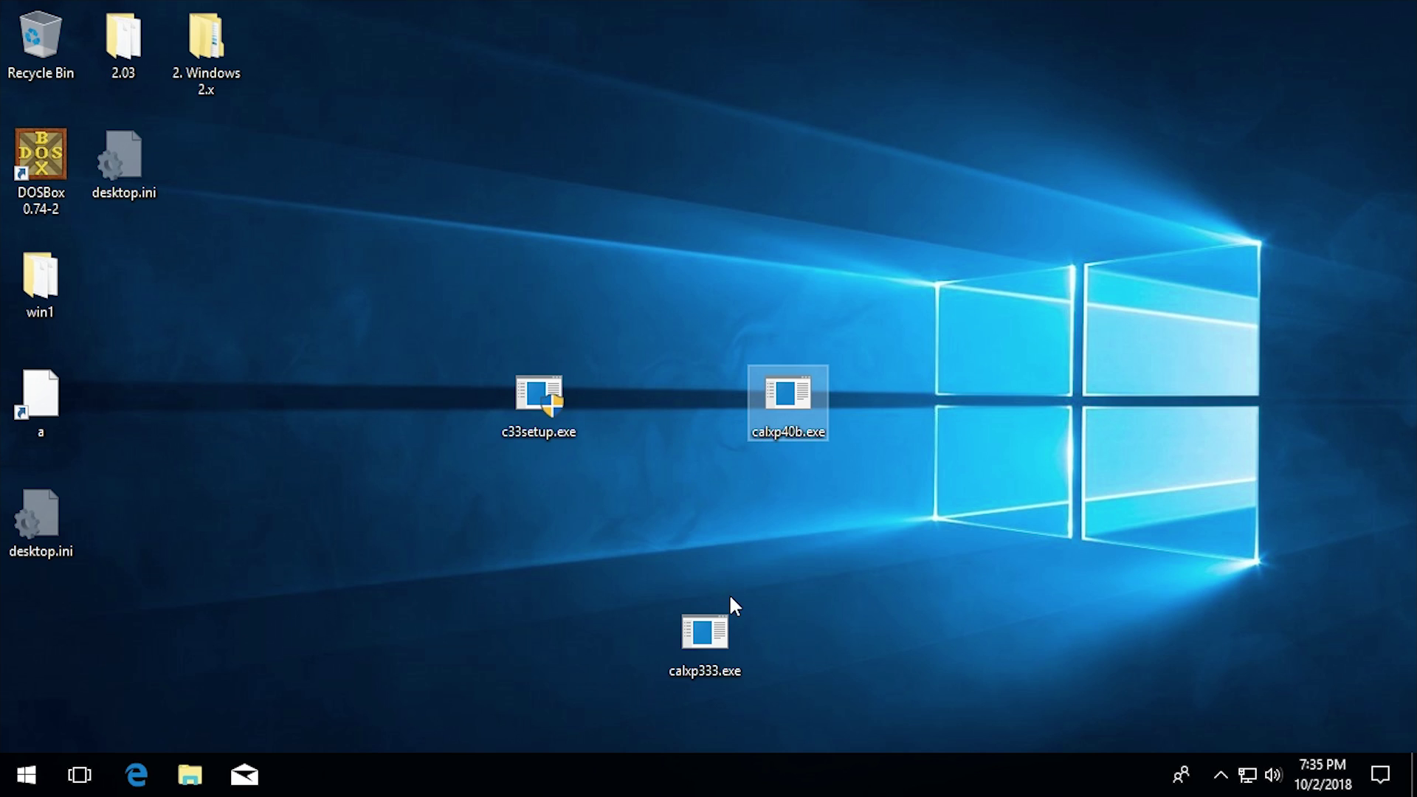
drag(727, 629, 697, 403)
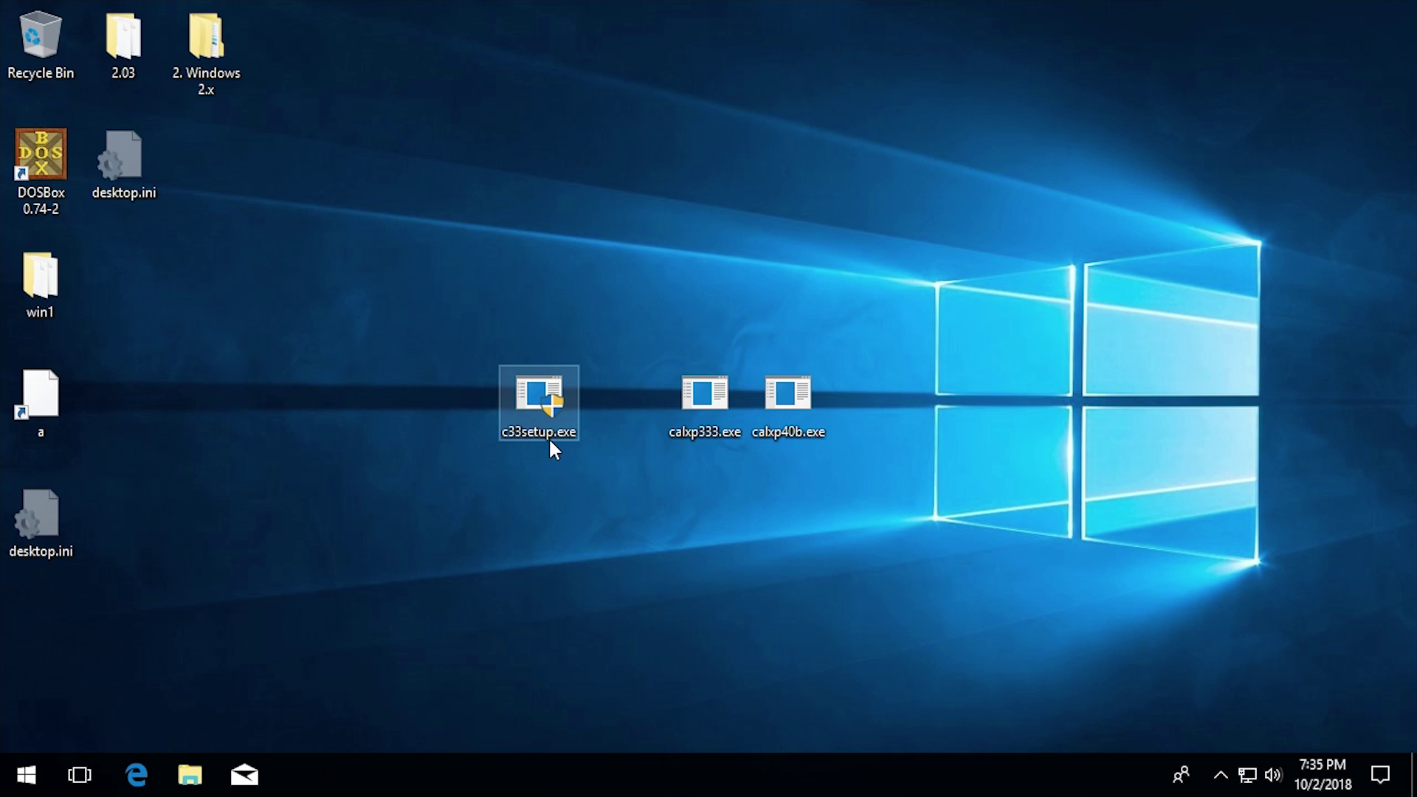
drag(588, 344, 490, 459)
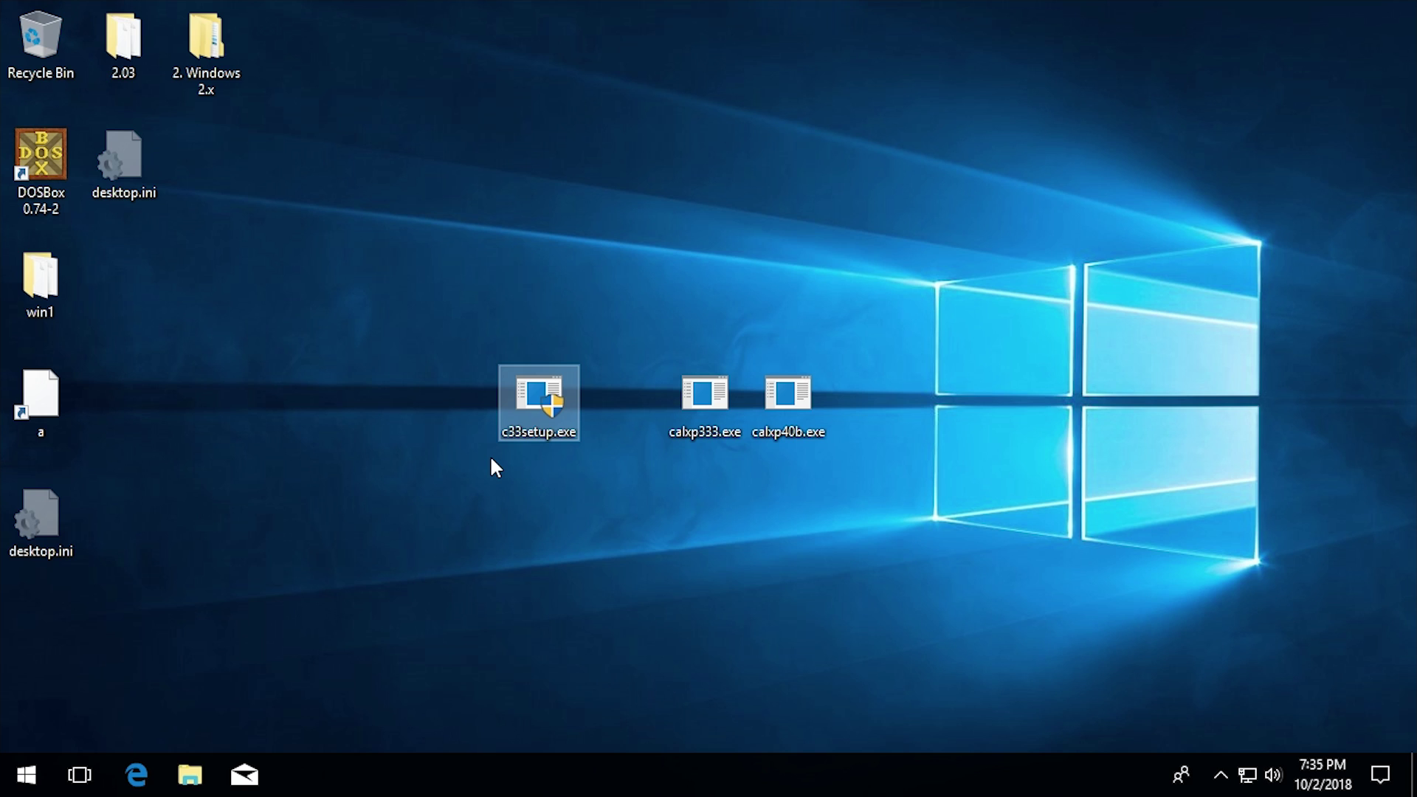
drag(665, 452, 837, 358)
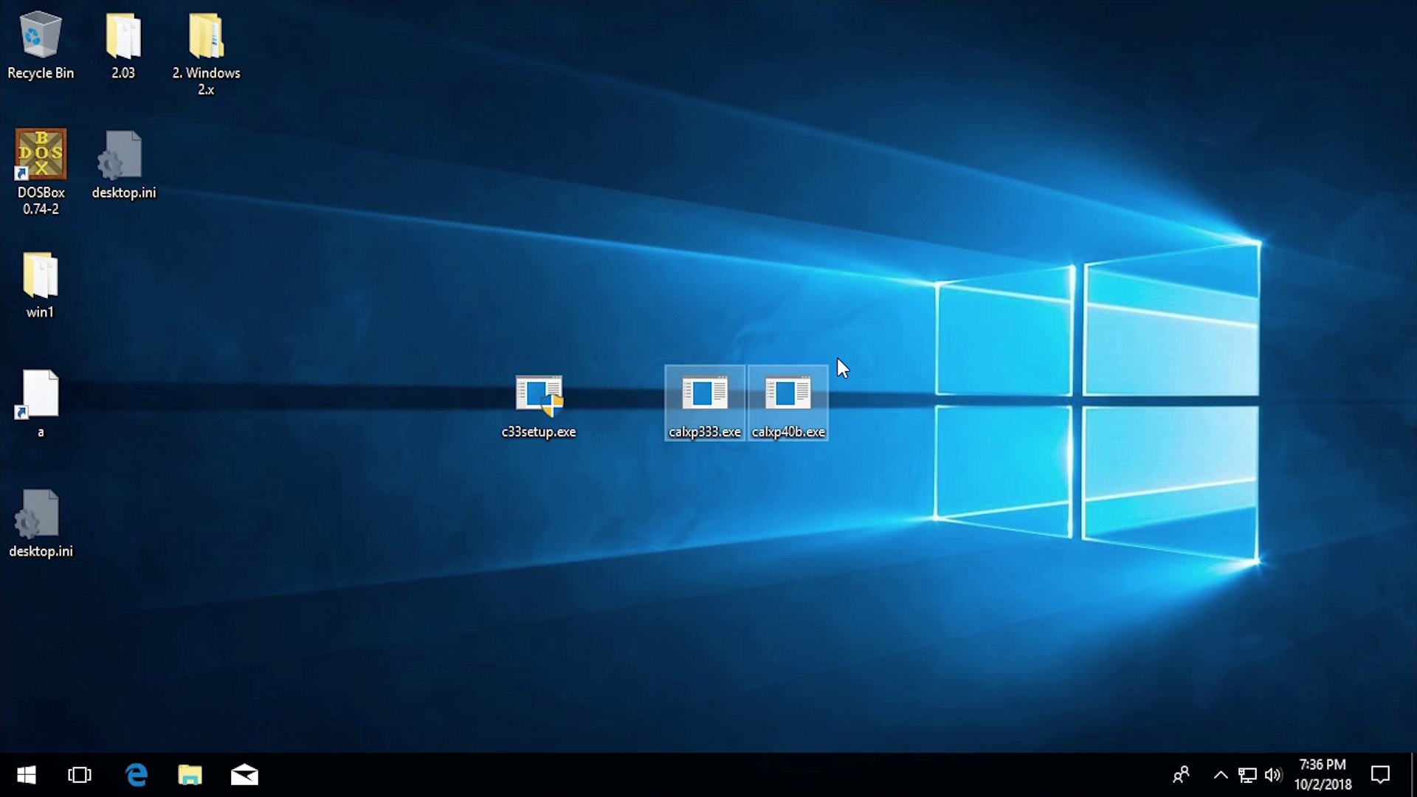
click(819, 491)
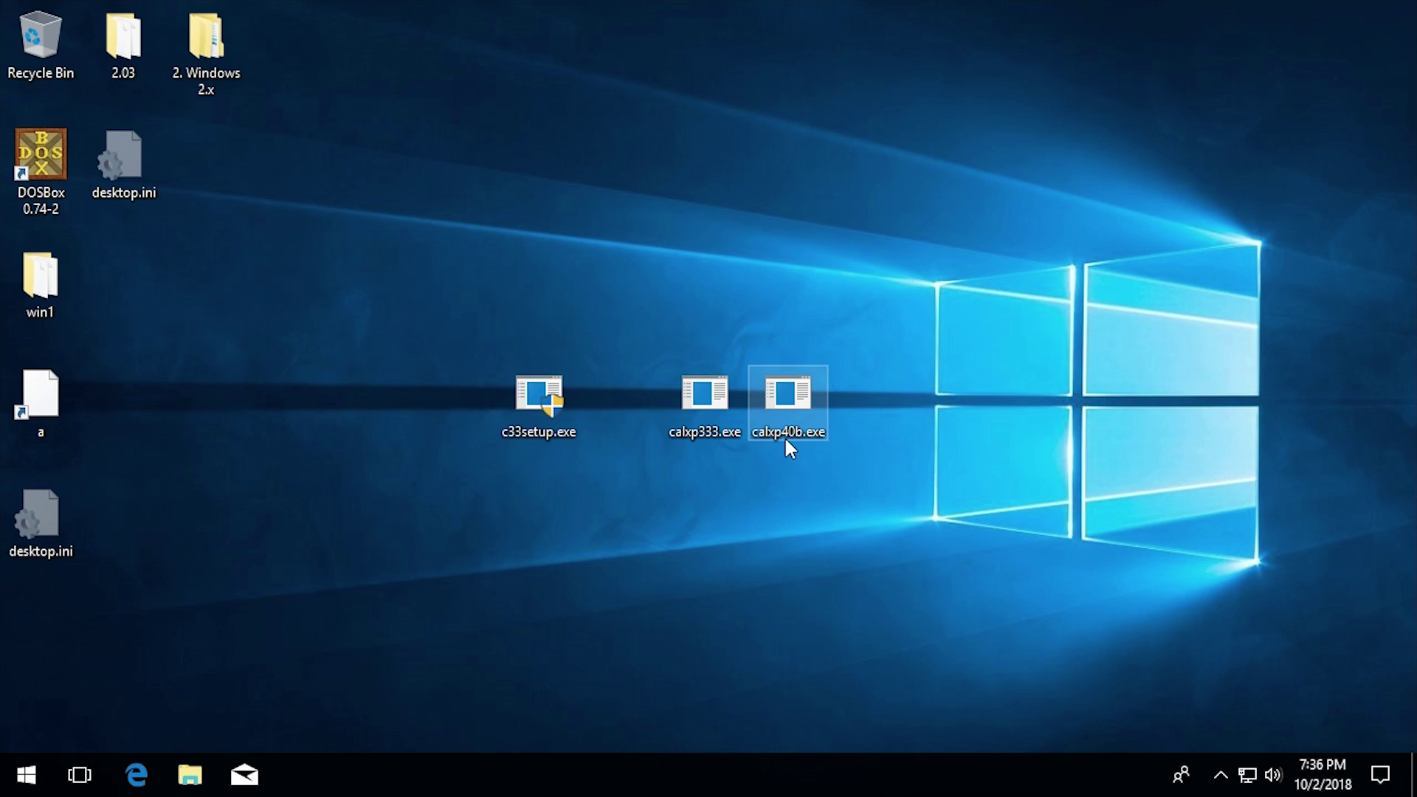
mouse_move(786, 441)
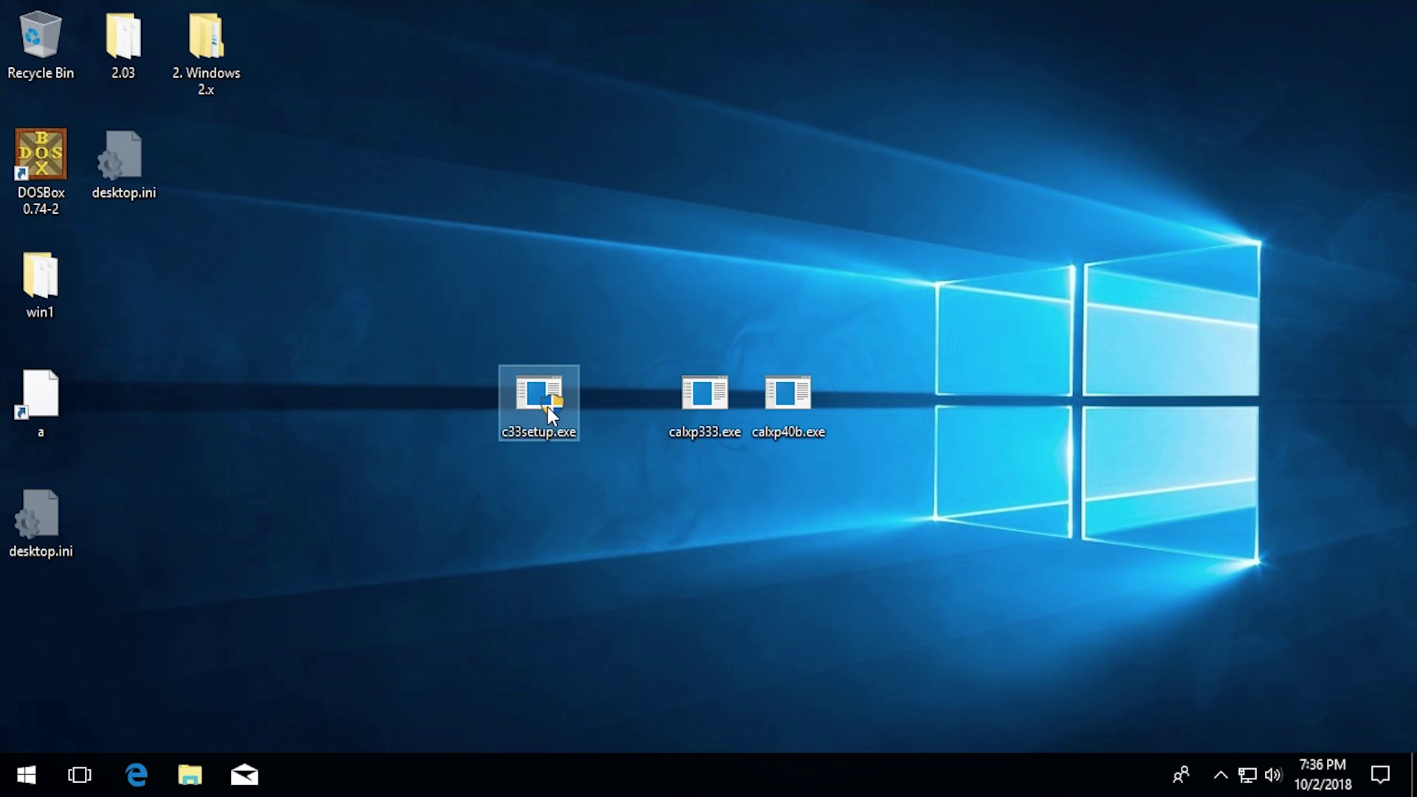
Run c33setup.exe, allow it to make changes to the device, and agree to install Calmira II
mouse_move(547, 406)
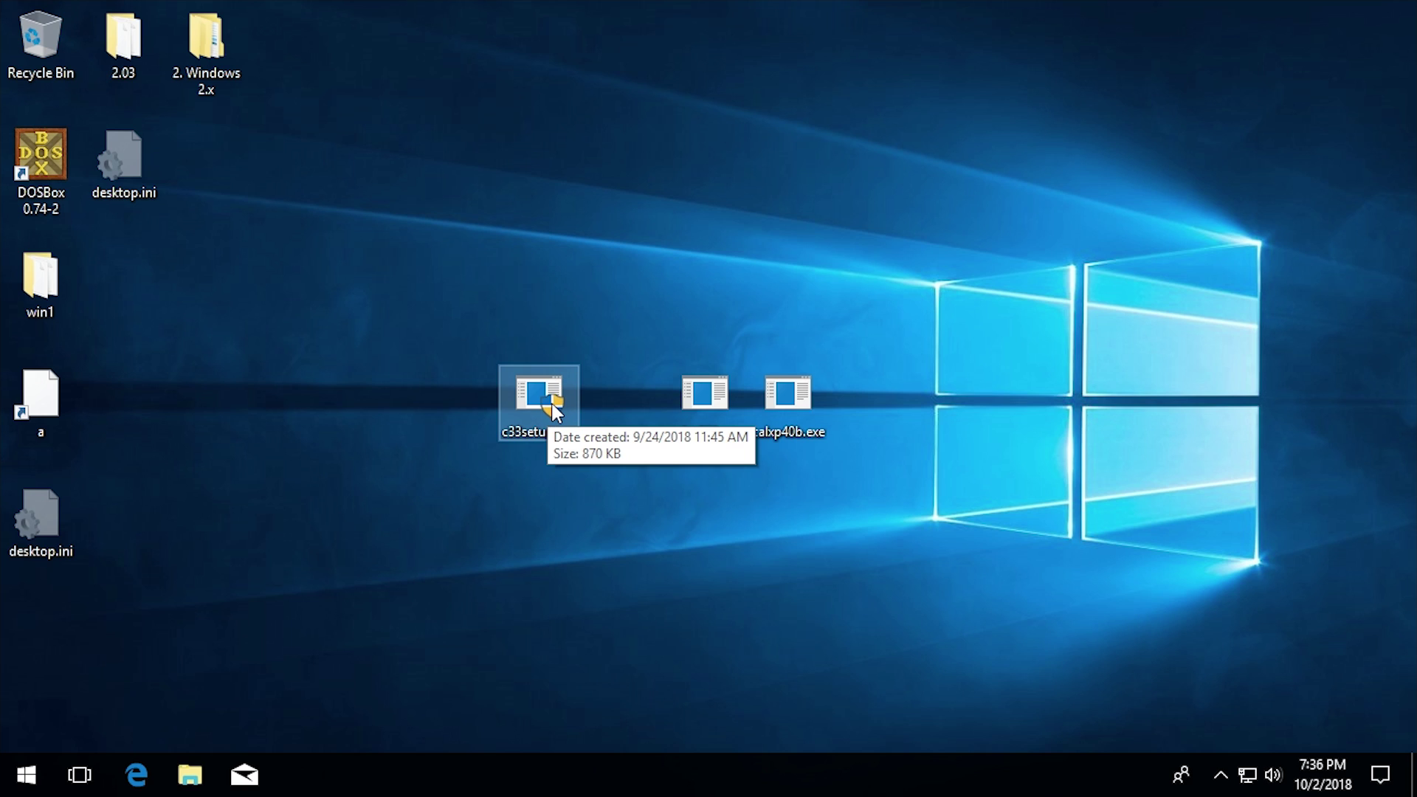
double_click(551, 403)
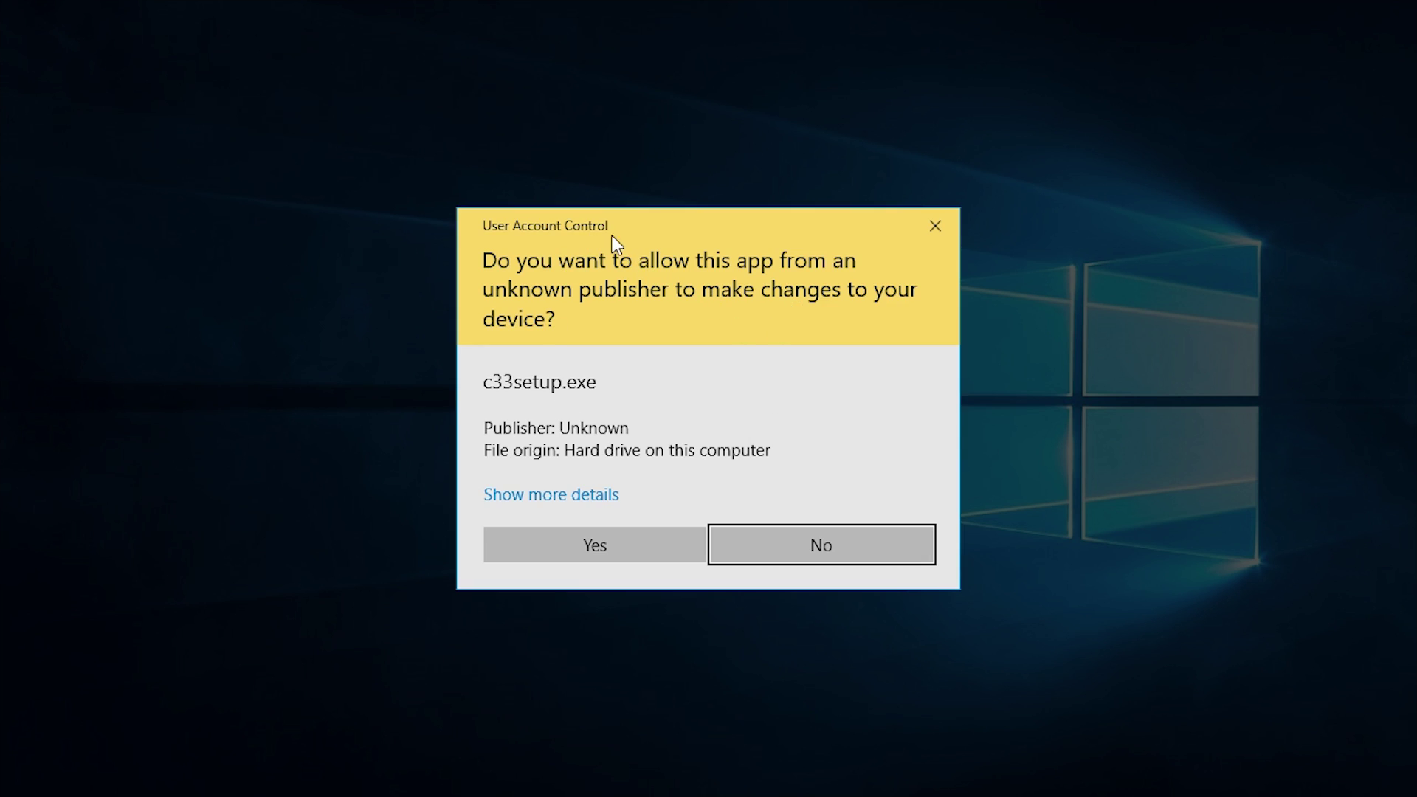
click(559, 542)
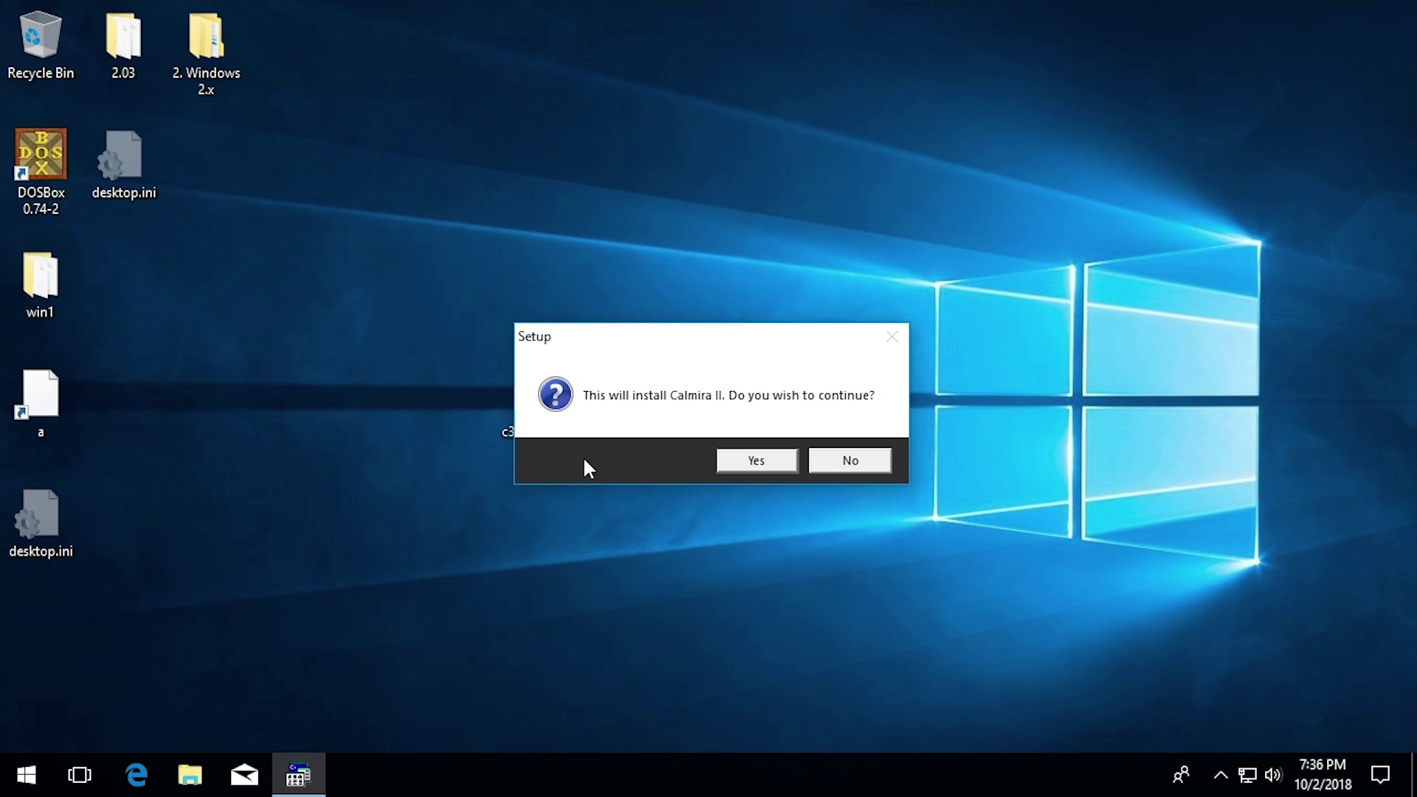
click(757, 462)
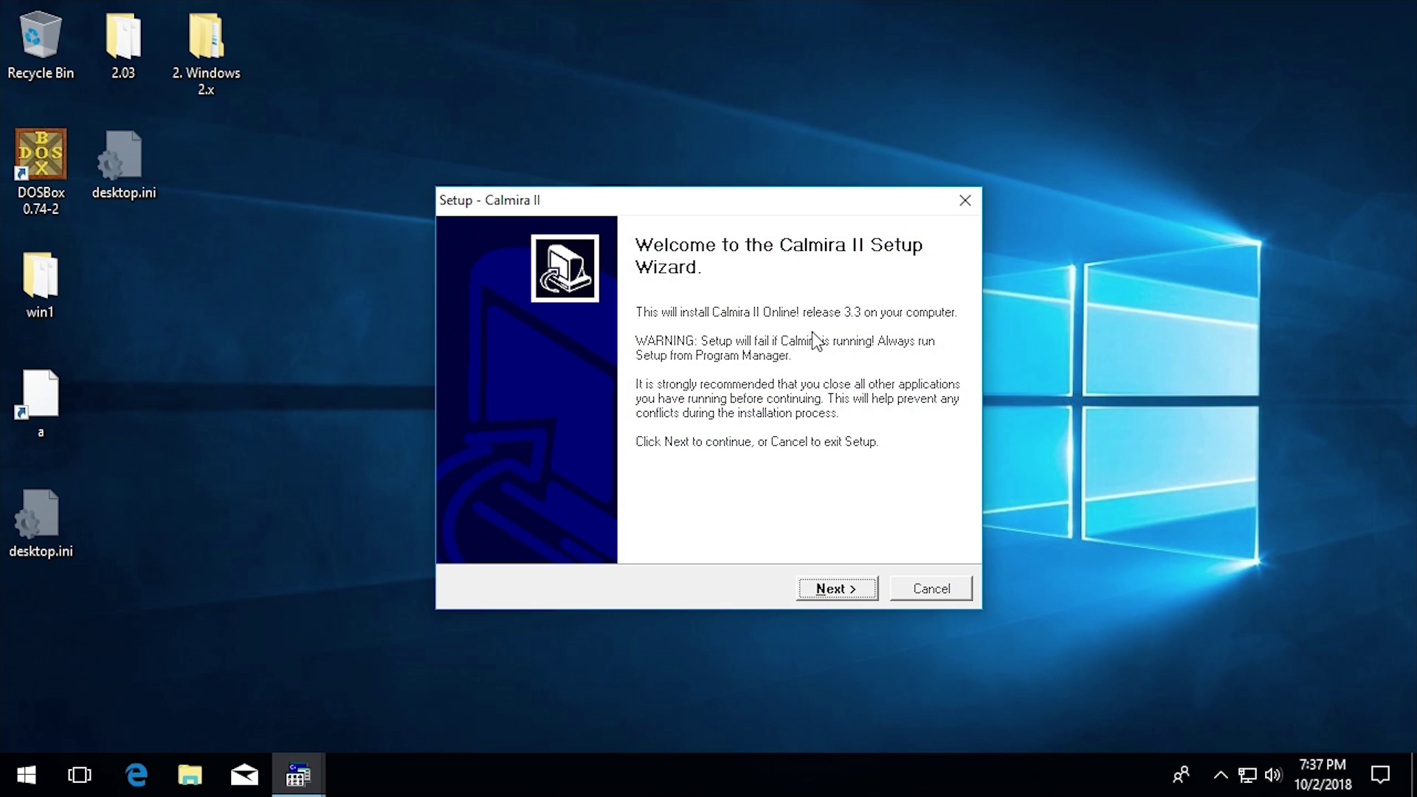
Install Calmira II into C:\CALMIRA with the Calmira II program group, accepting the license and finishing setup with the README option enabled
click(838, 589)
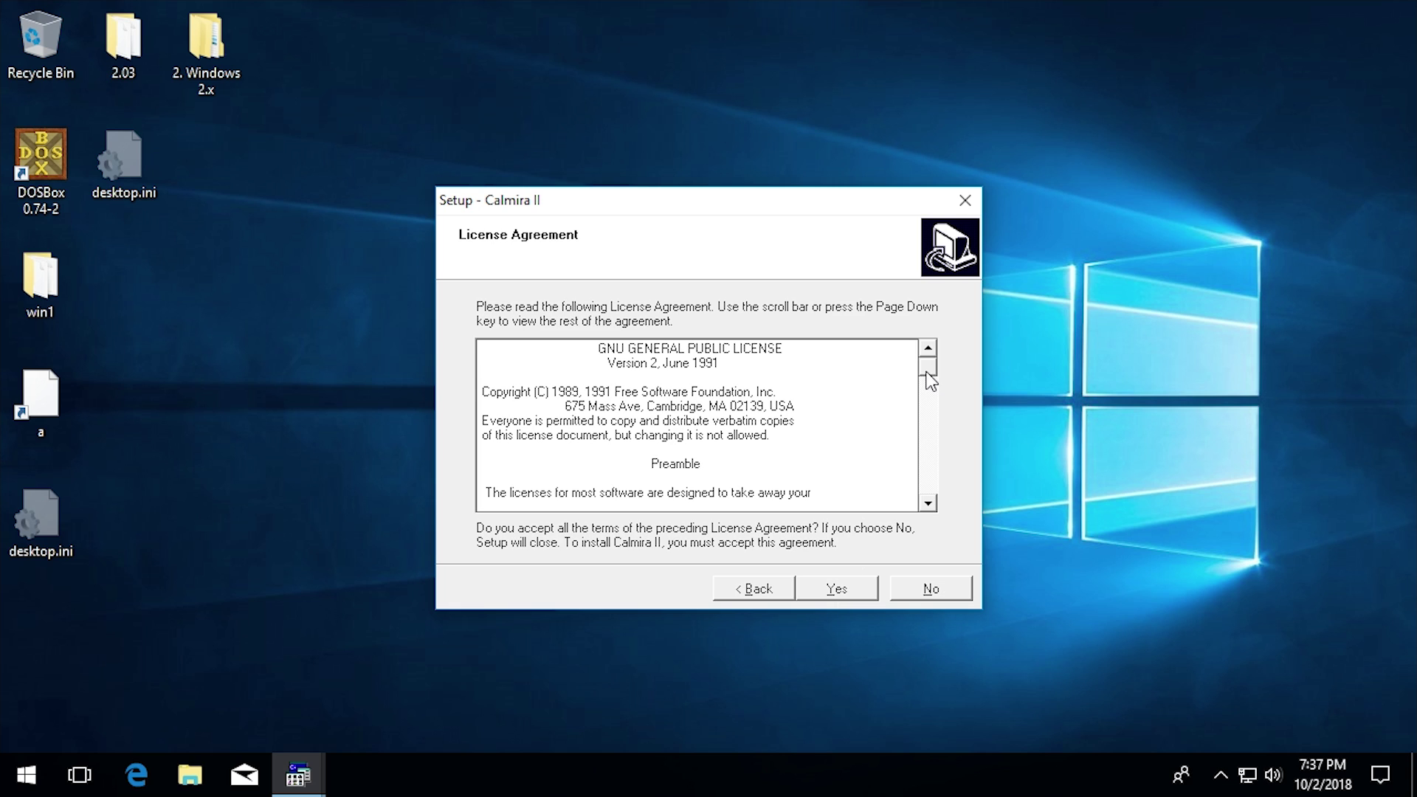
click(836, 588)
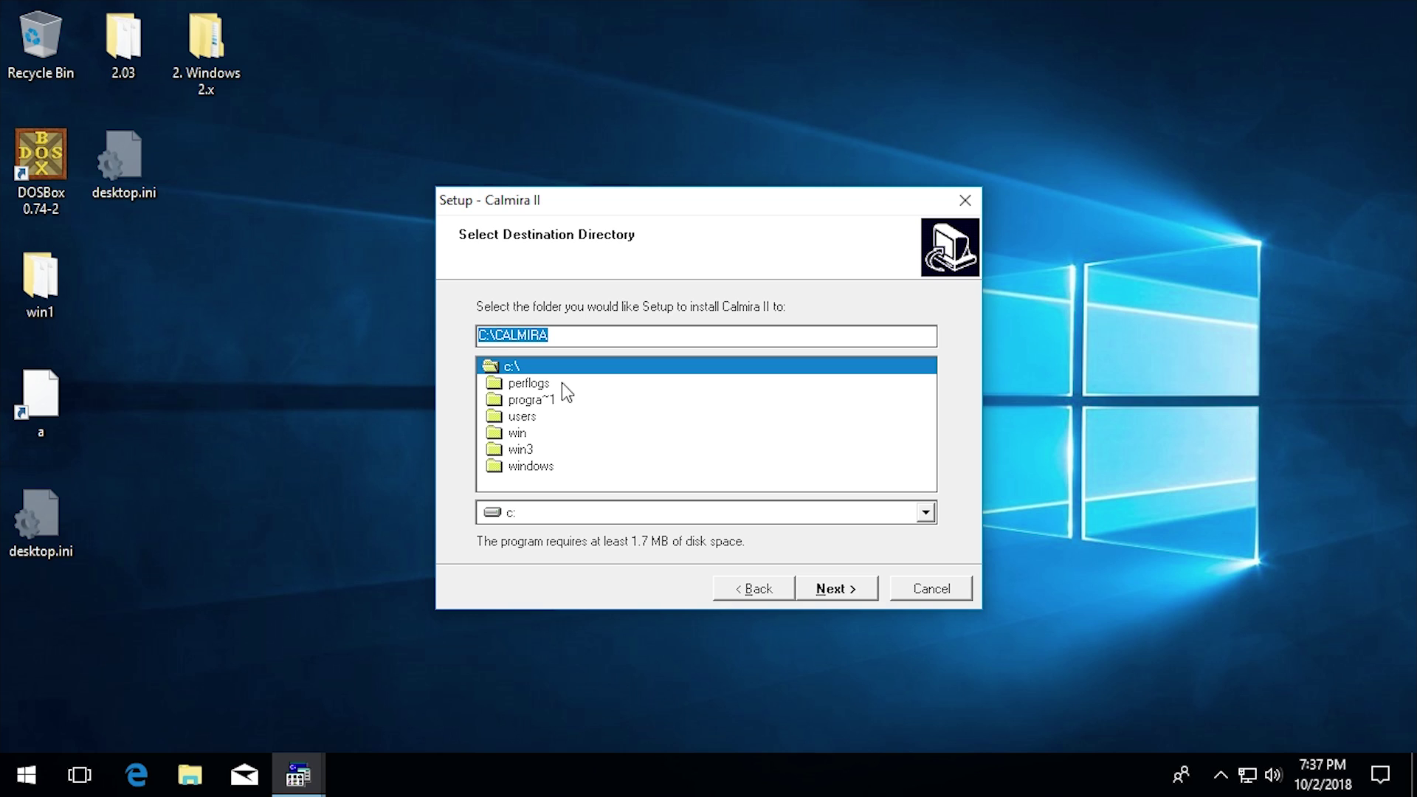
click(832, 591)
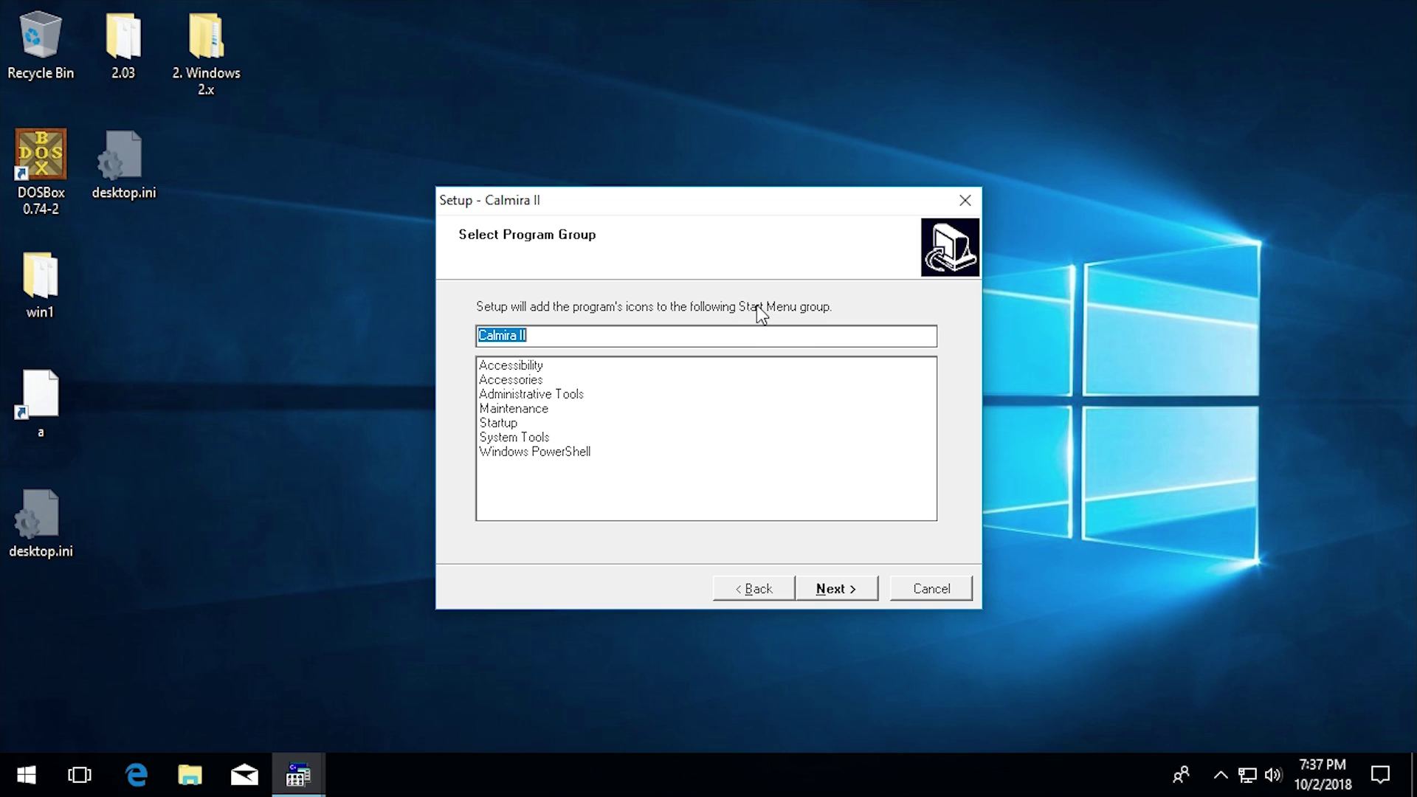
click(836, 588)
click(836, 588)
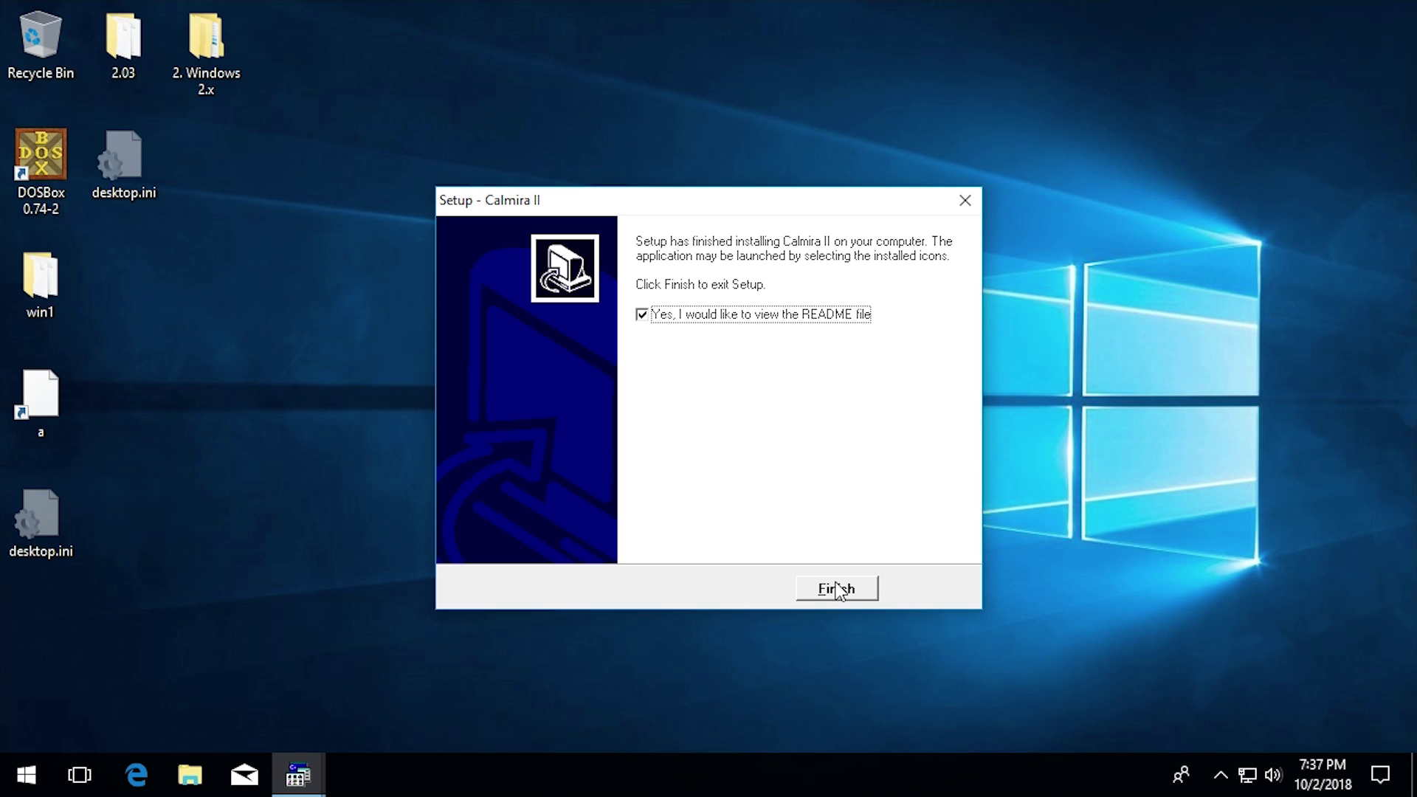
click(857, 586)
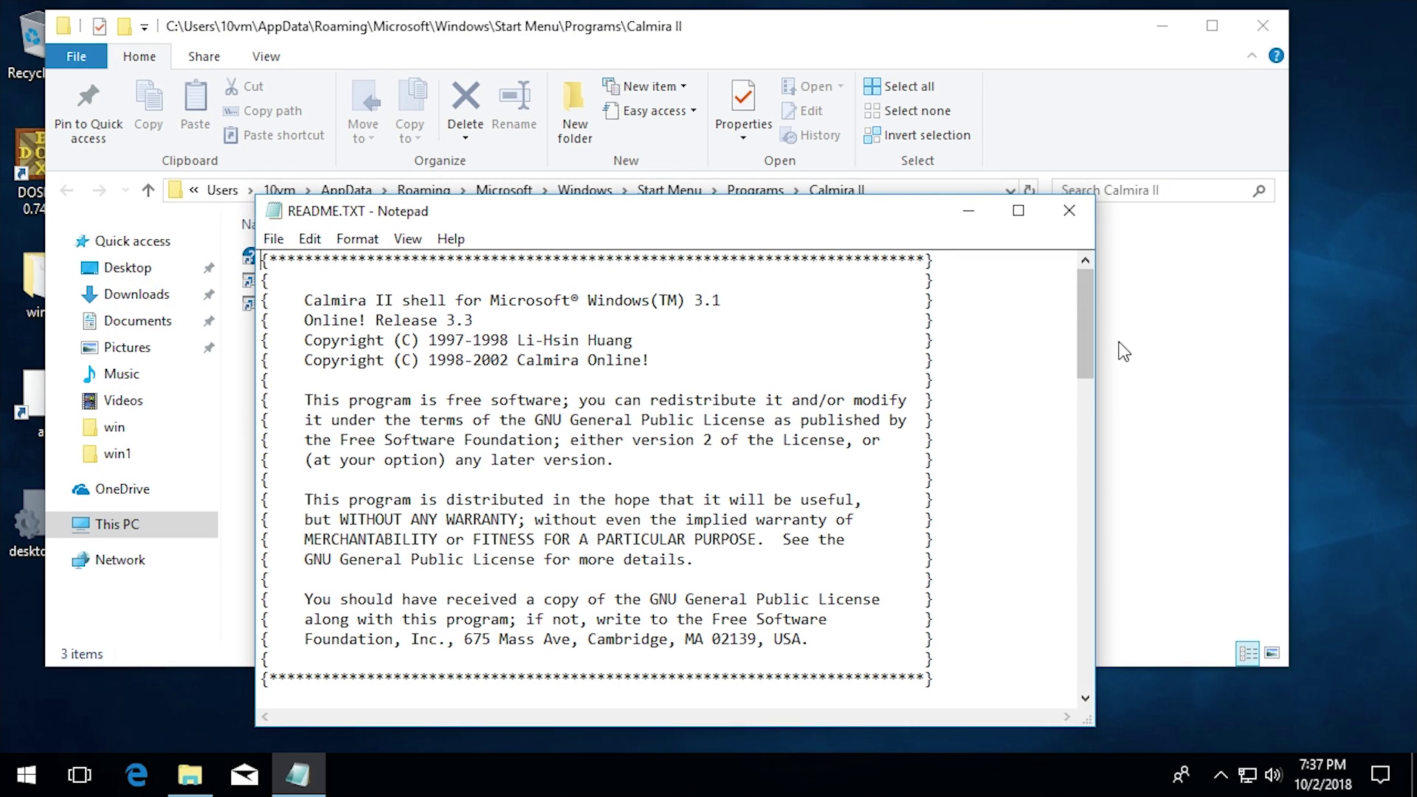
Move the README.TXT window clear of the folder listing and skim through its text
drag(823, 229, 915, 153)
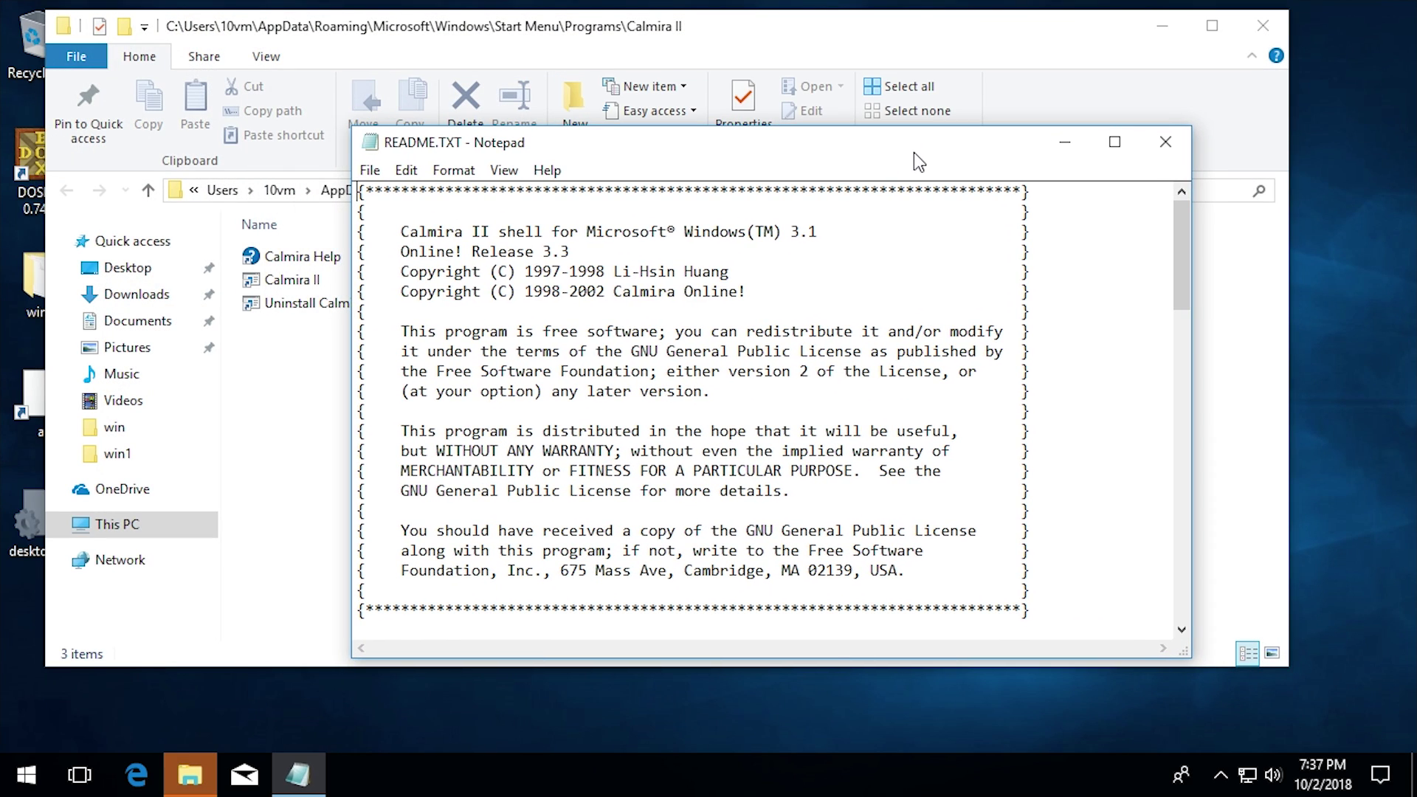
scroll(768, 406, down, 5)
scroll(768, 405, up, 5)
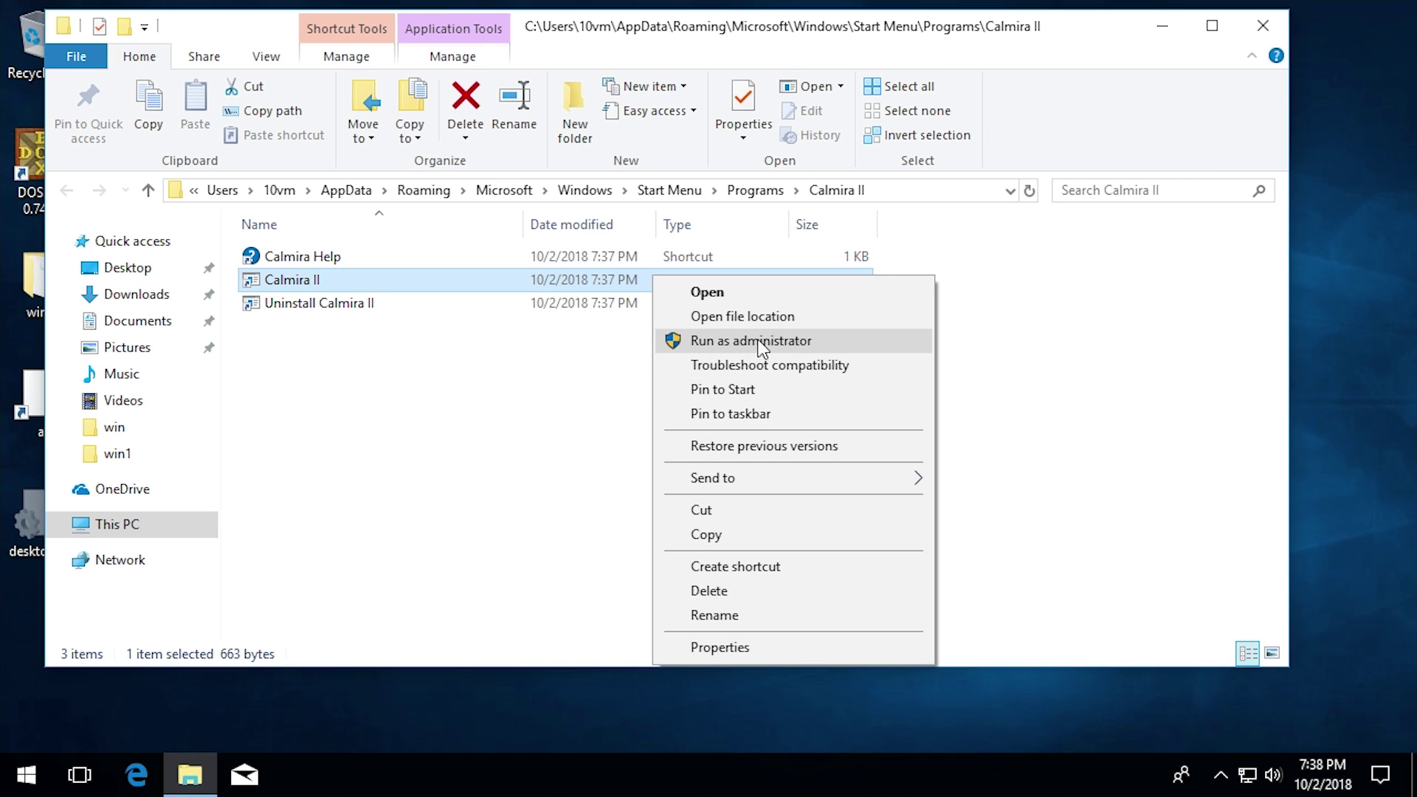
Open the file location of the Calmira II shortcut and look through the files in C:\CALMIRA
click(753, 319)
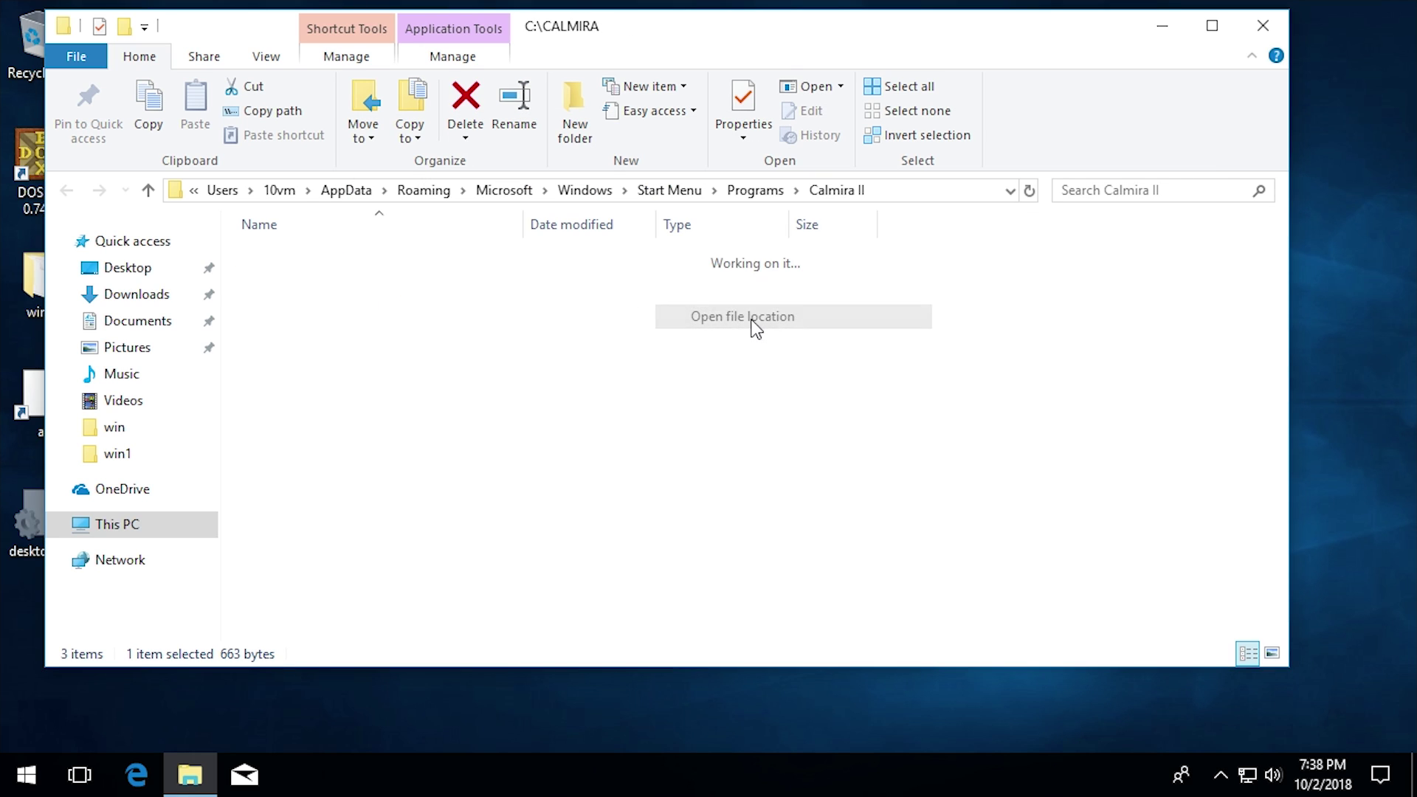
drag(910, 21, 1016, 18)
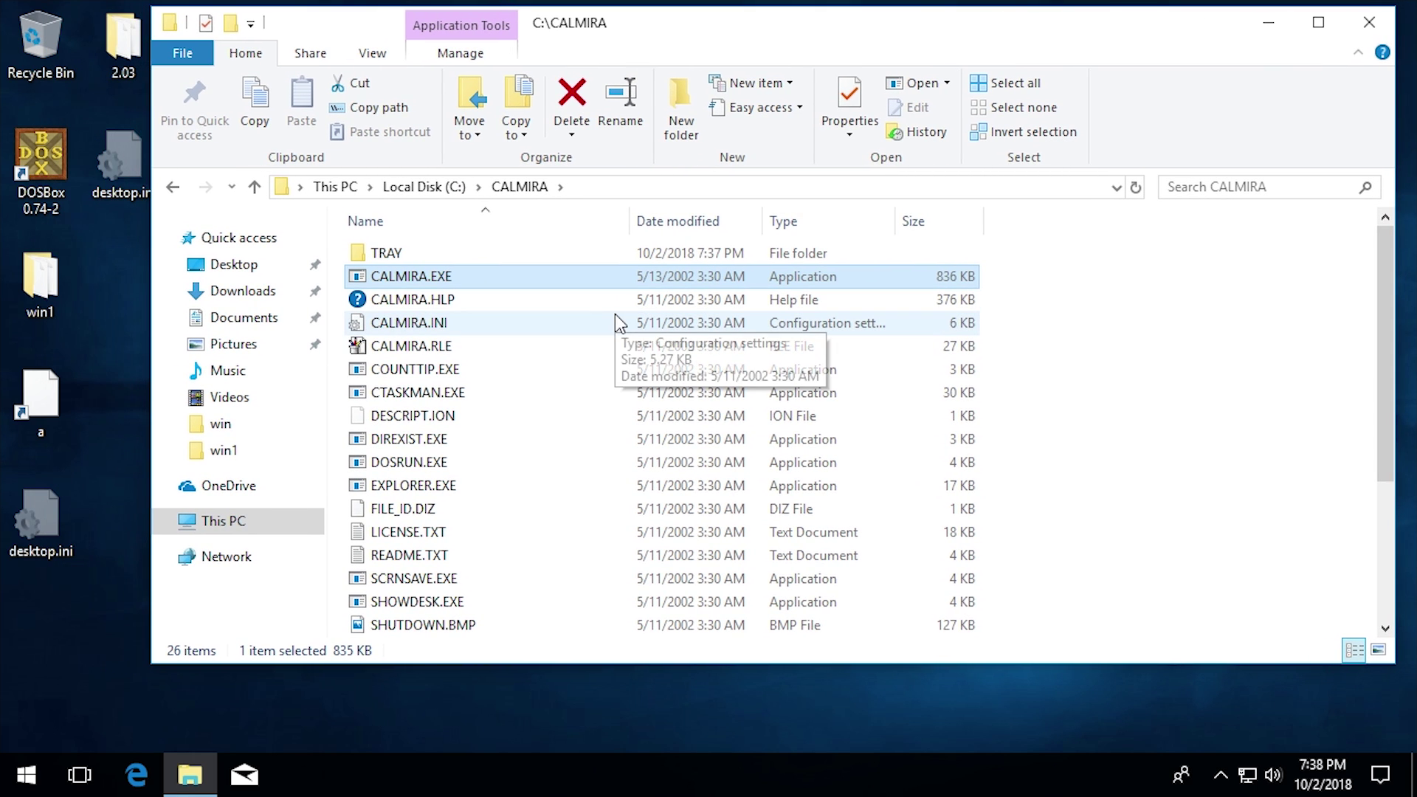
scroll(510, 446, down, 3)
scroll(573, 509, up, 3)
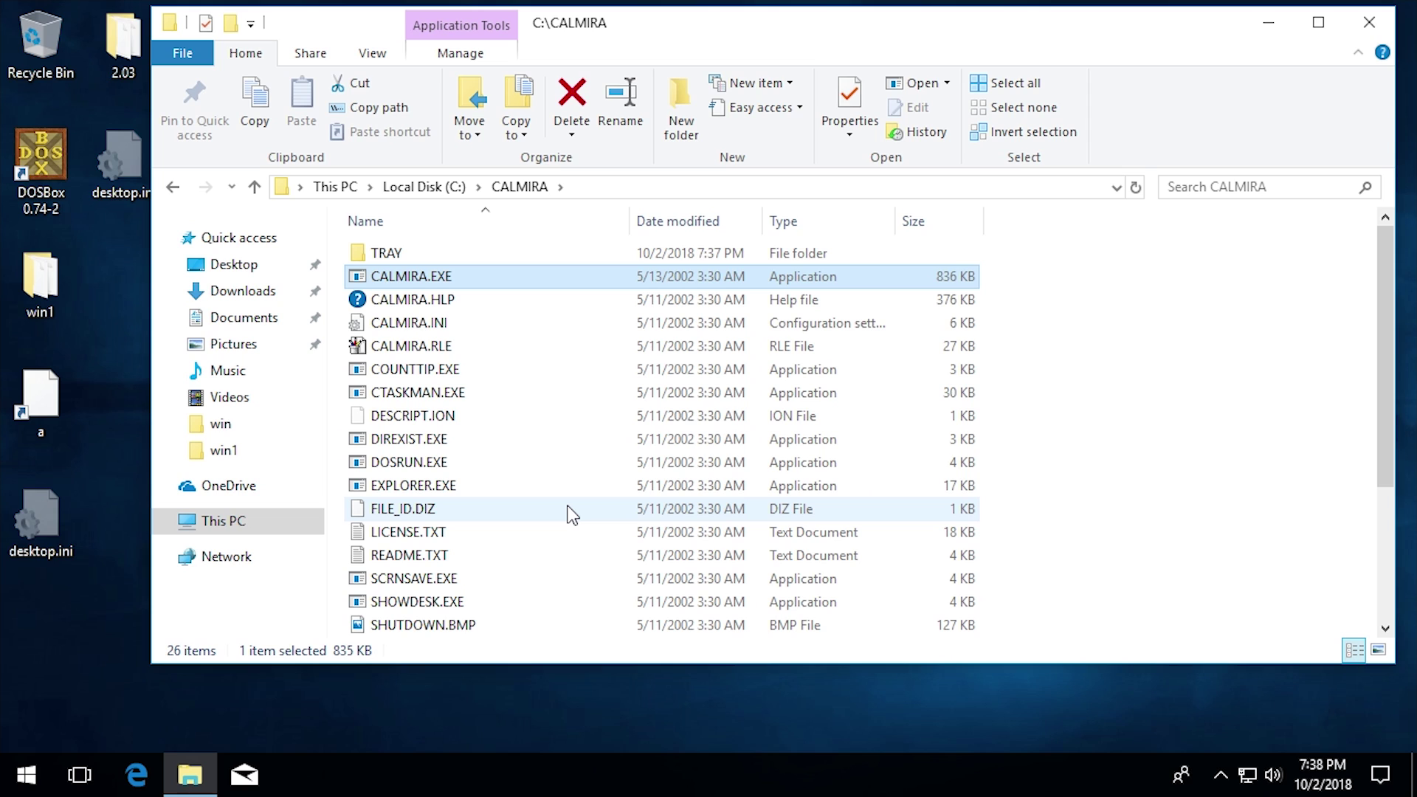
Launch CALMIRA.EXE, ignore the 16-bit subsystem's disk access warning, and dismiss the Calmira II welcome screen
double_click(385, 275)
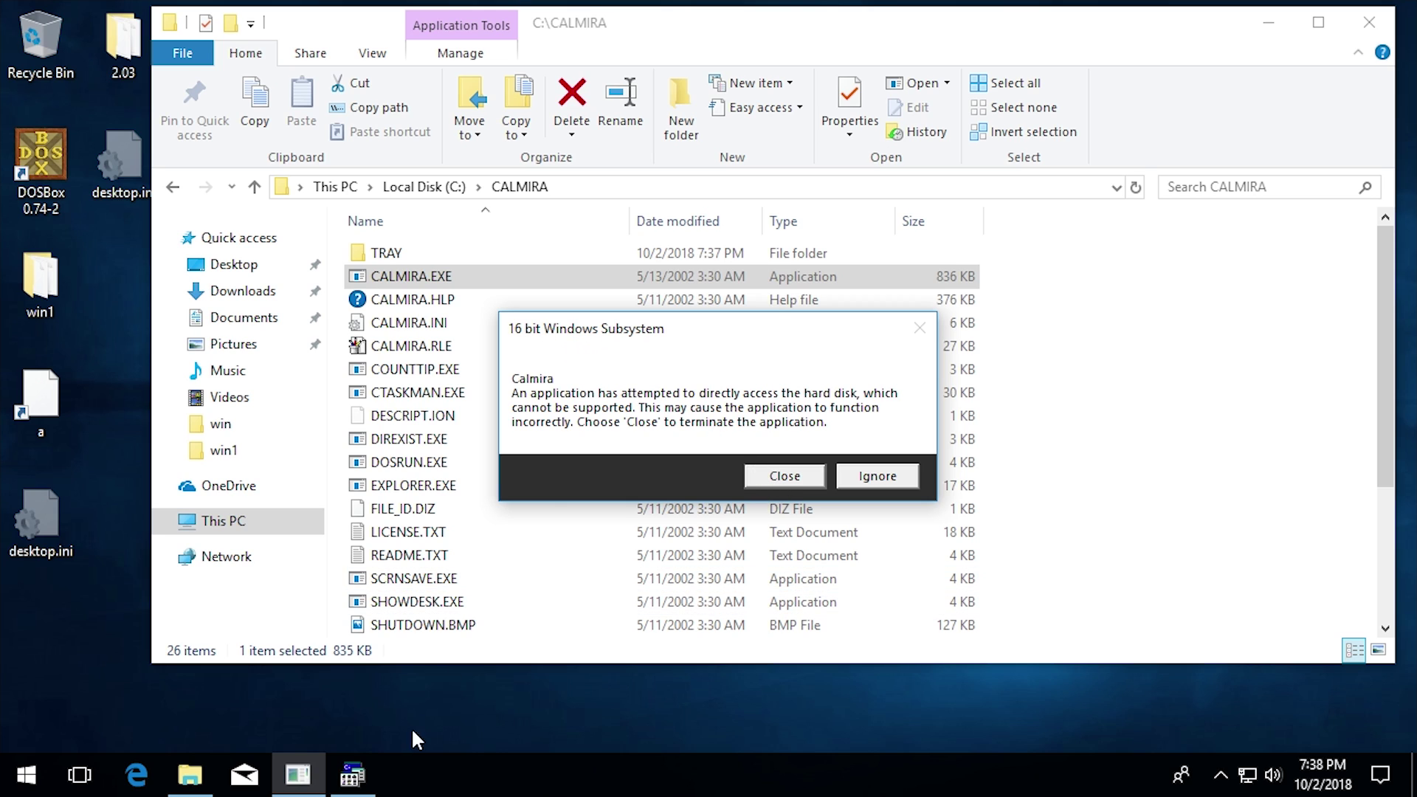
mouse_move(355, 785)
click(868, 478)
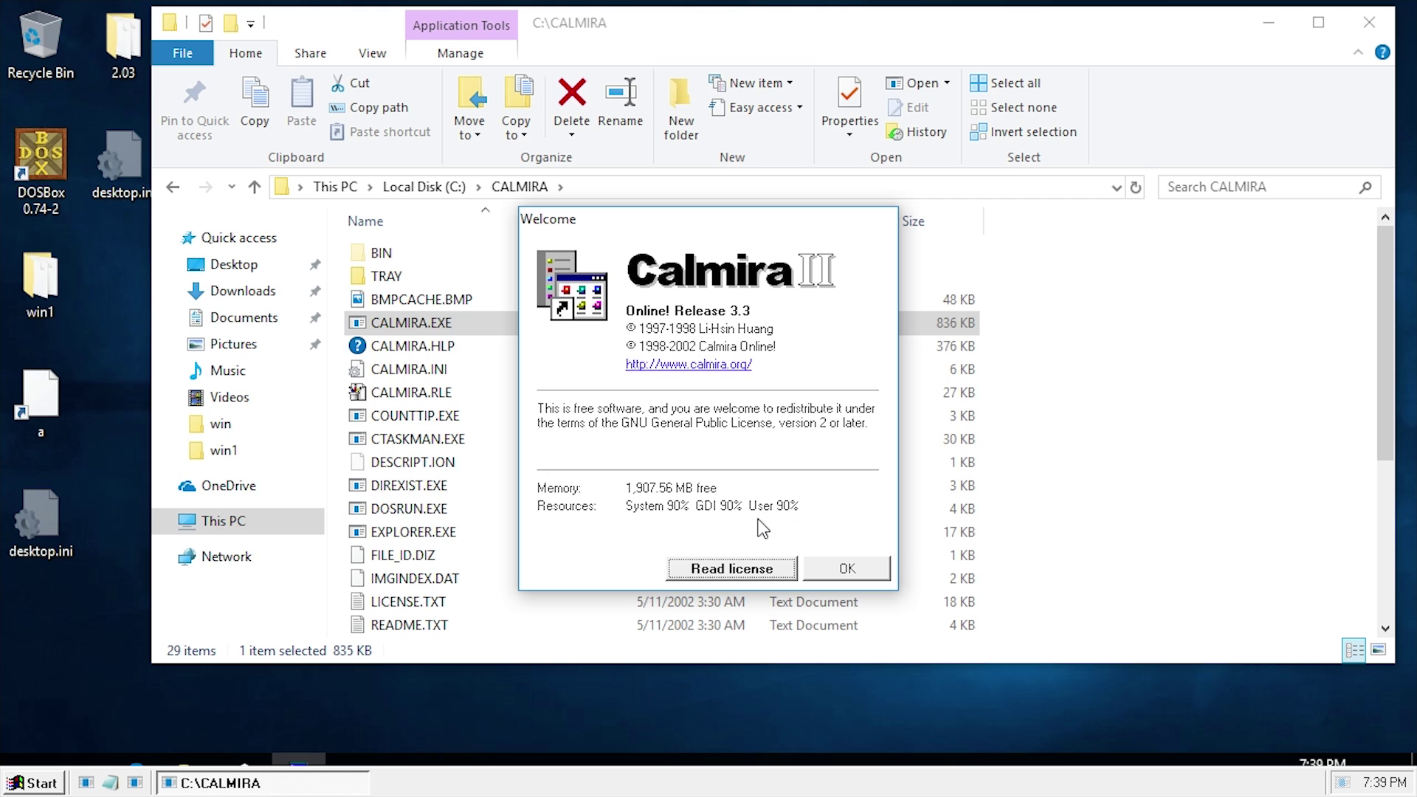
click(861, 574)
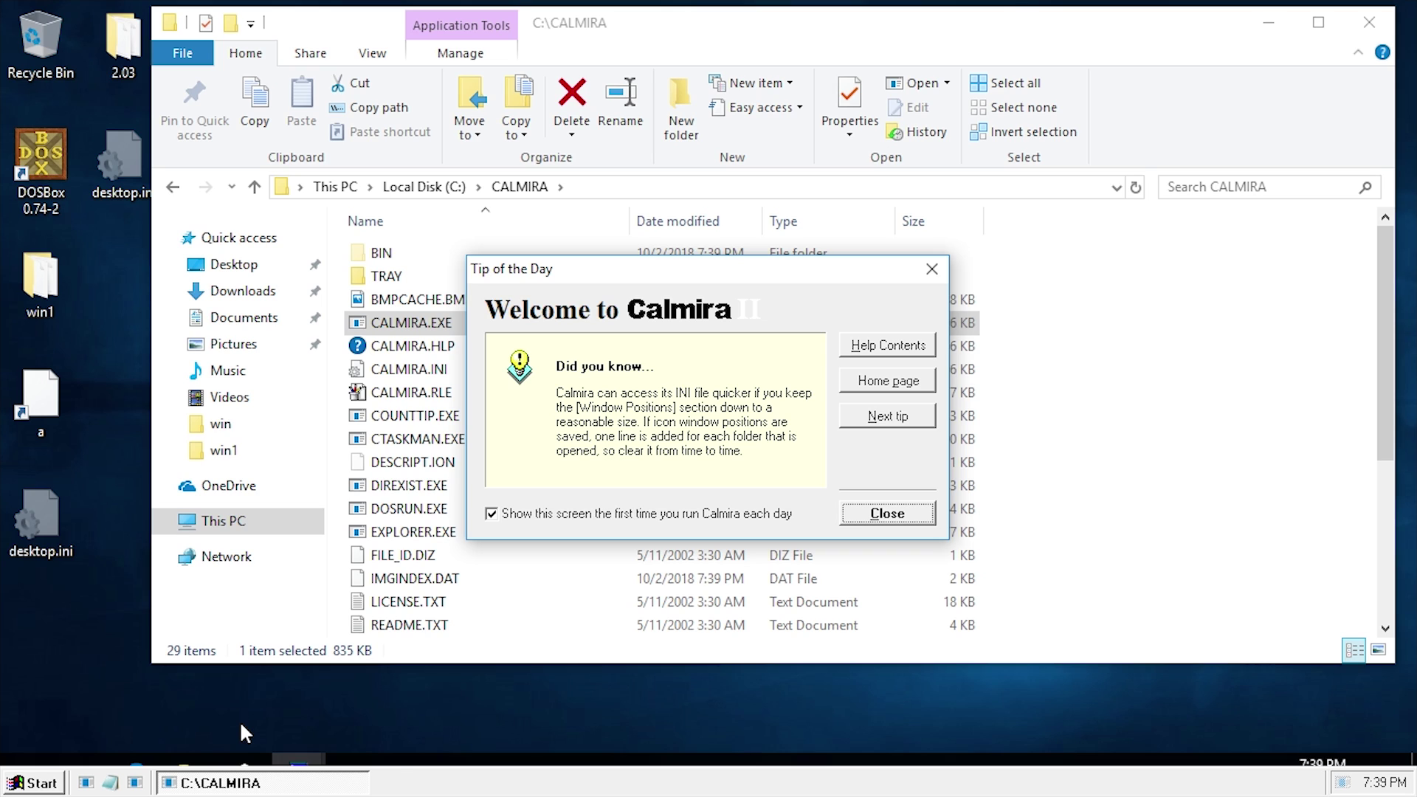
Return to the Calmira Tip of the Day window and close it
click(36, 774)
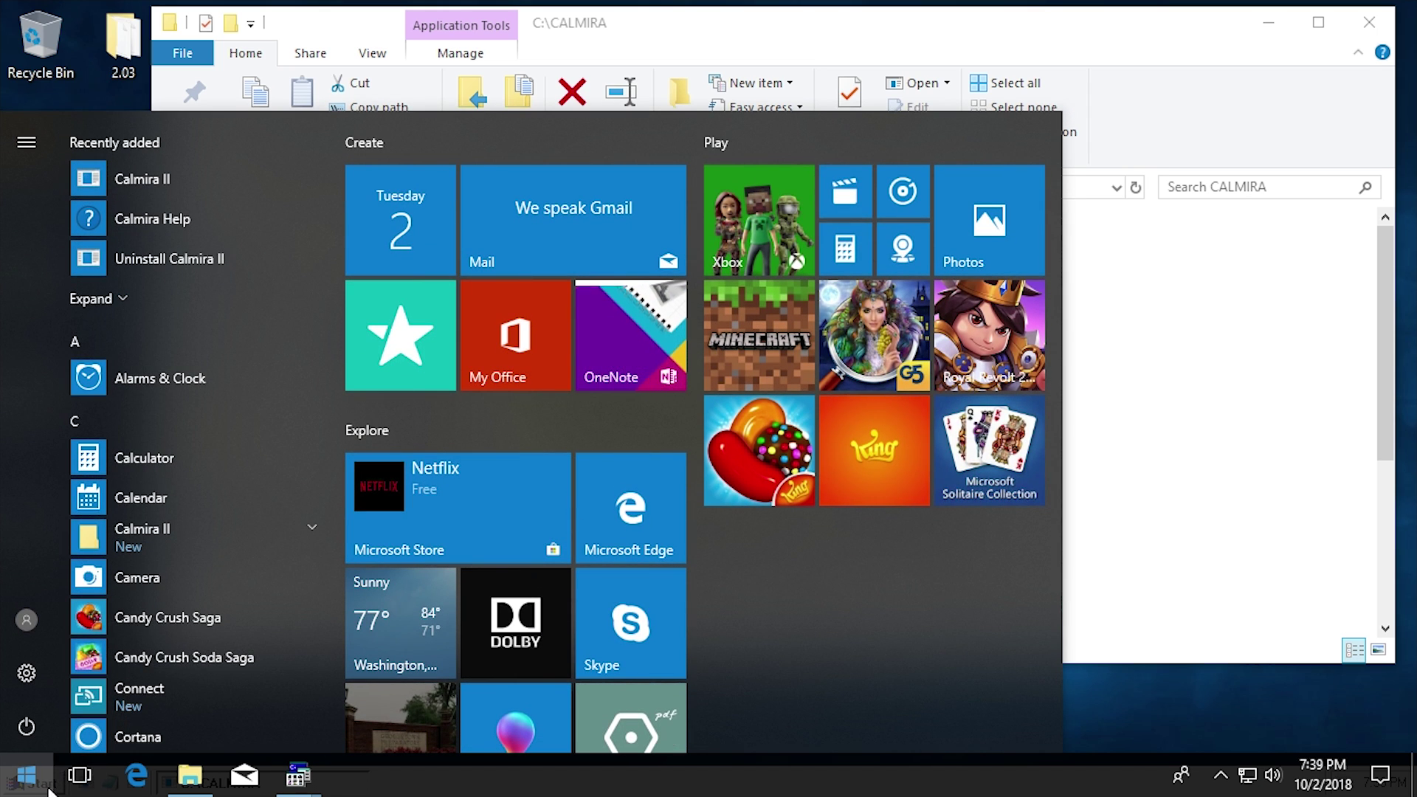
click(1079, 694)
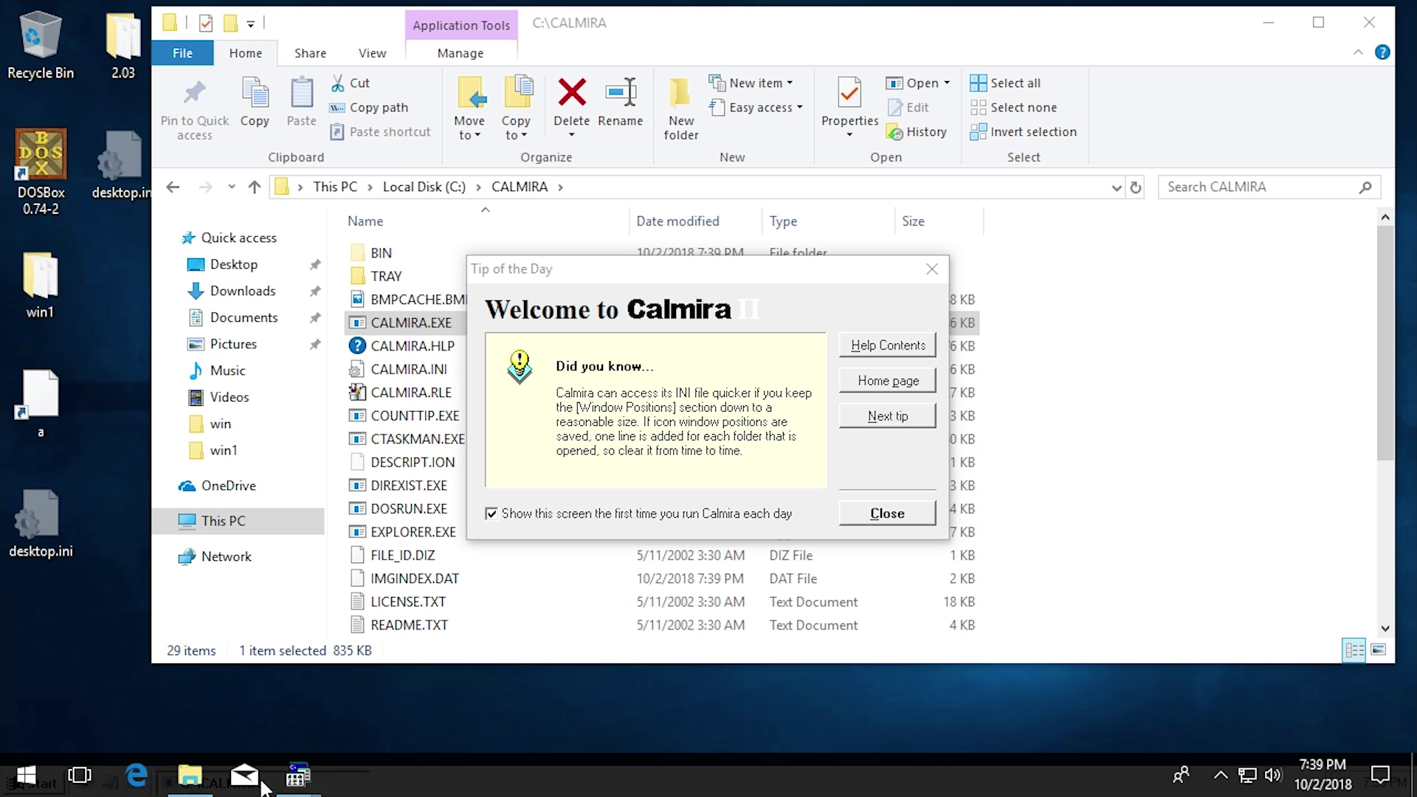
click(657, 402)
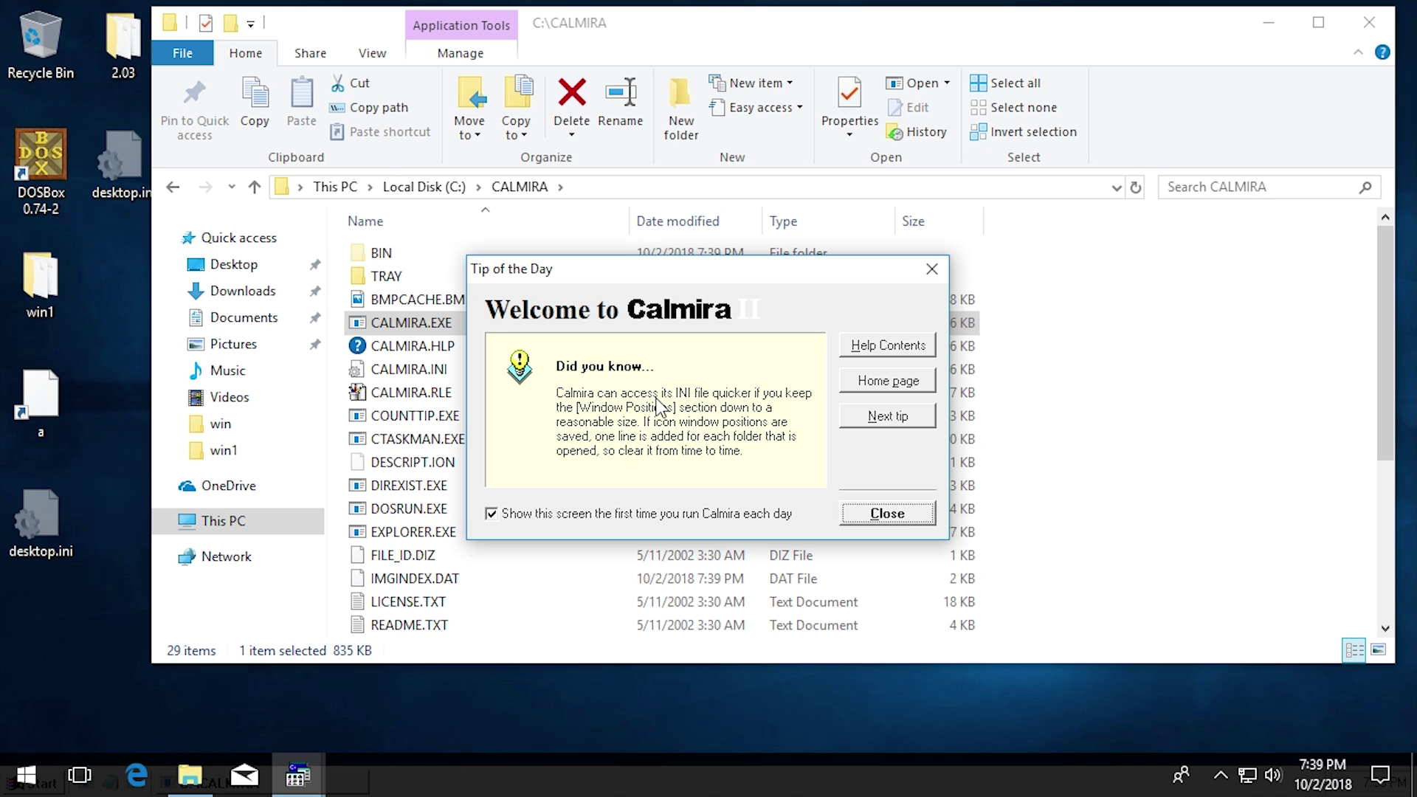
click(889, 514)
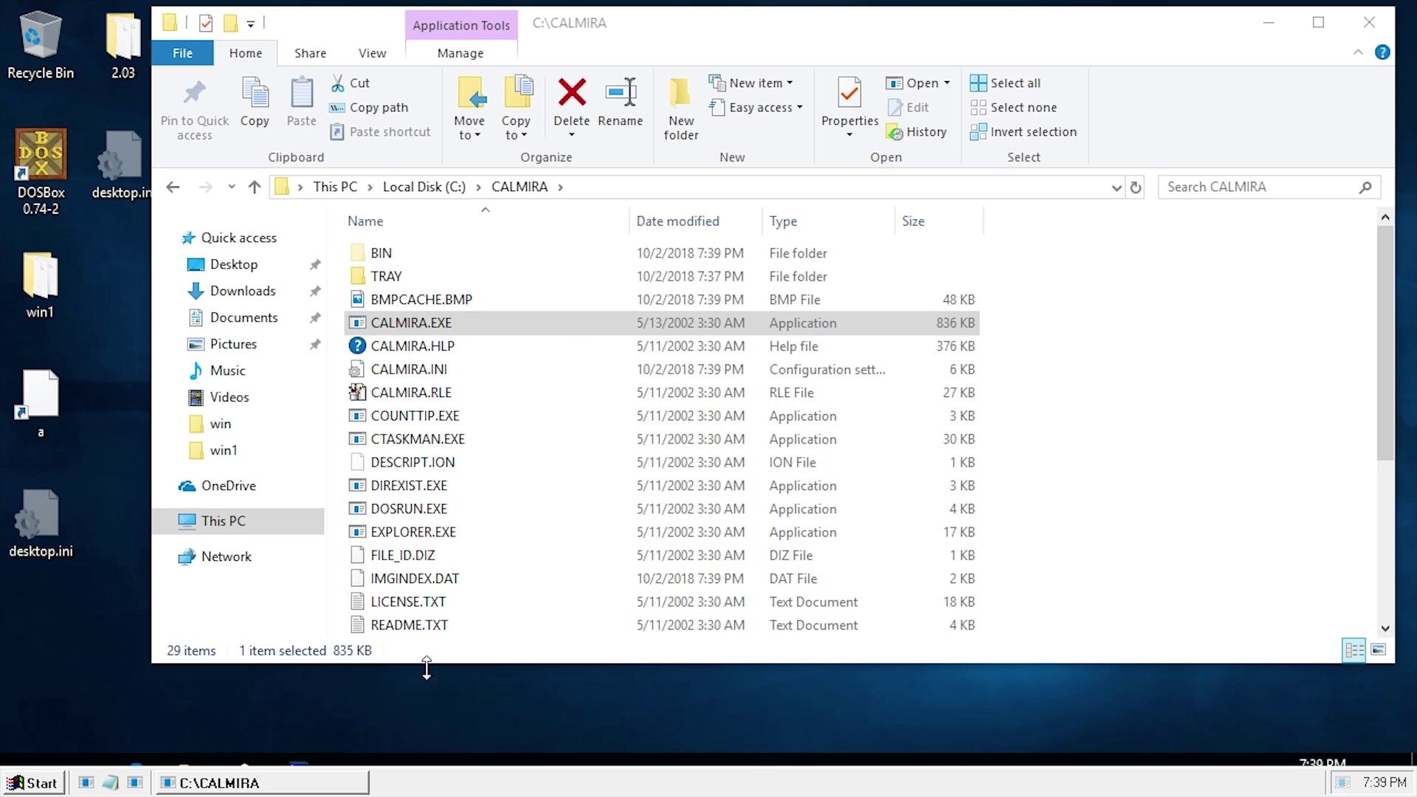
Try to launch the MS-DOS Prompt from the Calmira shell's program list, closing any resulting dialog
click(35, 783)
click(34, 784)
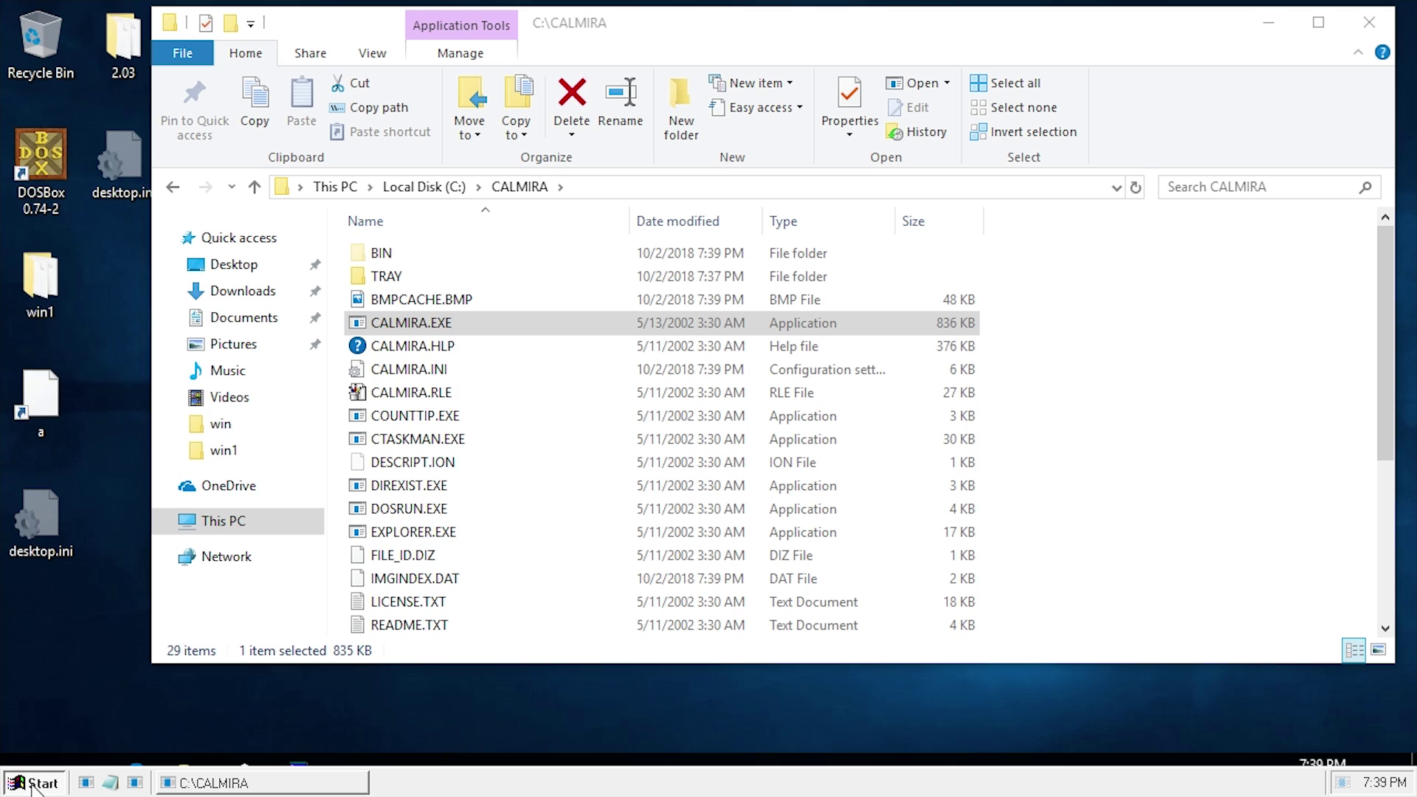
click(34, 784)
click(34, 784)
key(ctrl+Escape)
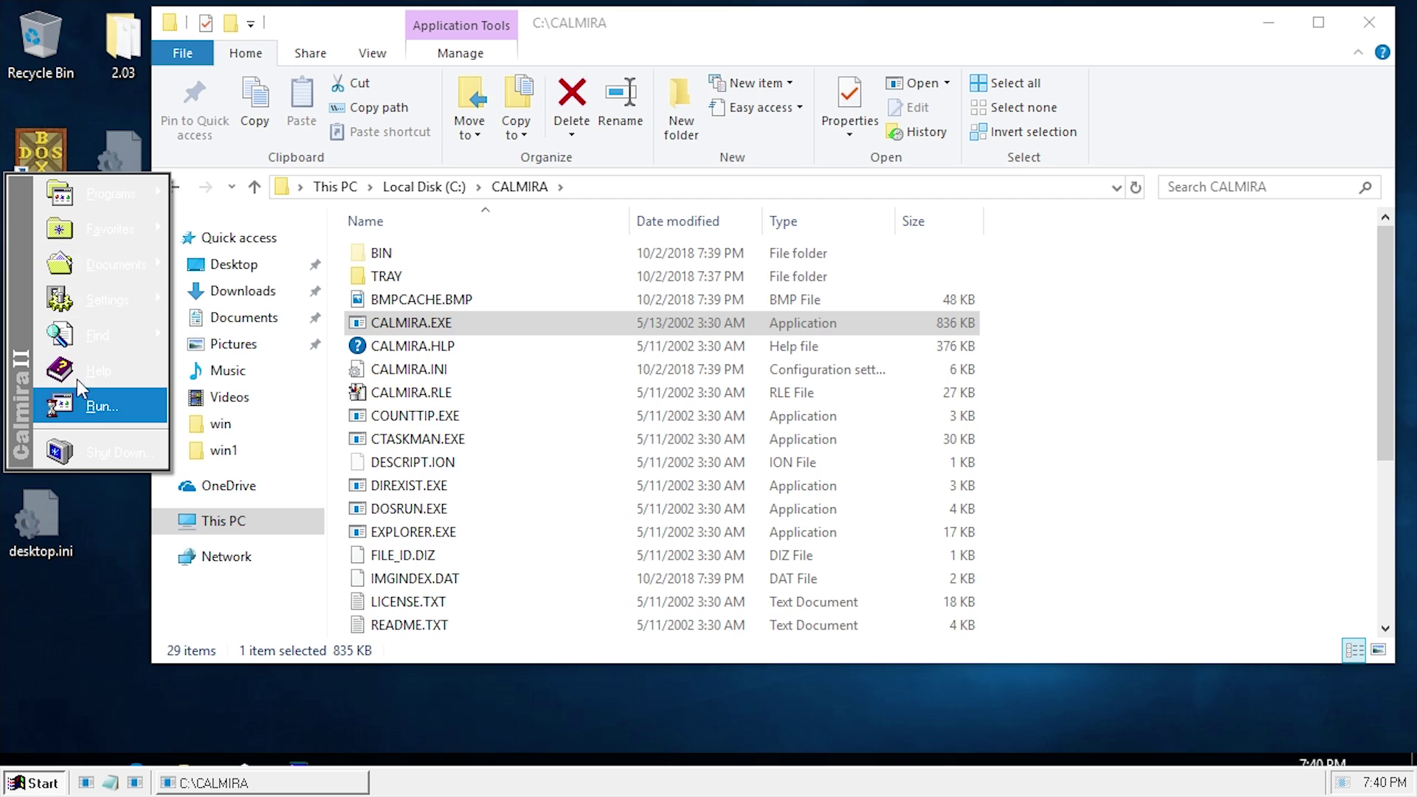
mouse_move(86, 211)
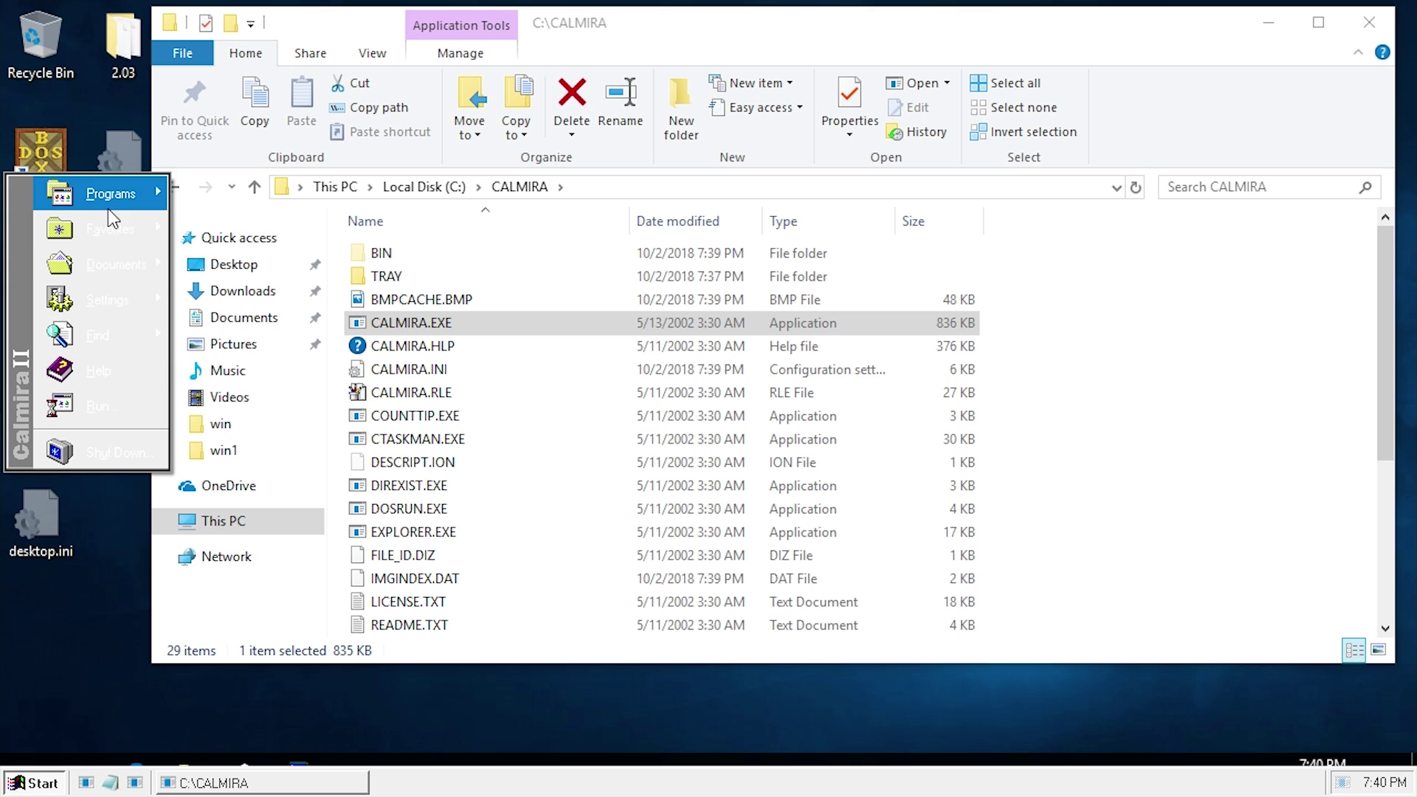
mouse_move(115, 338)
click(214, 323)
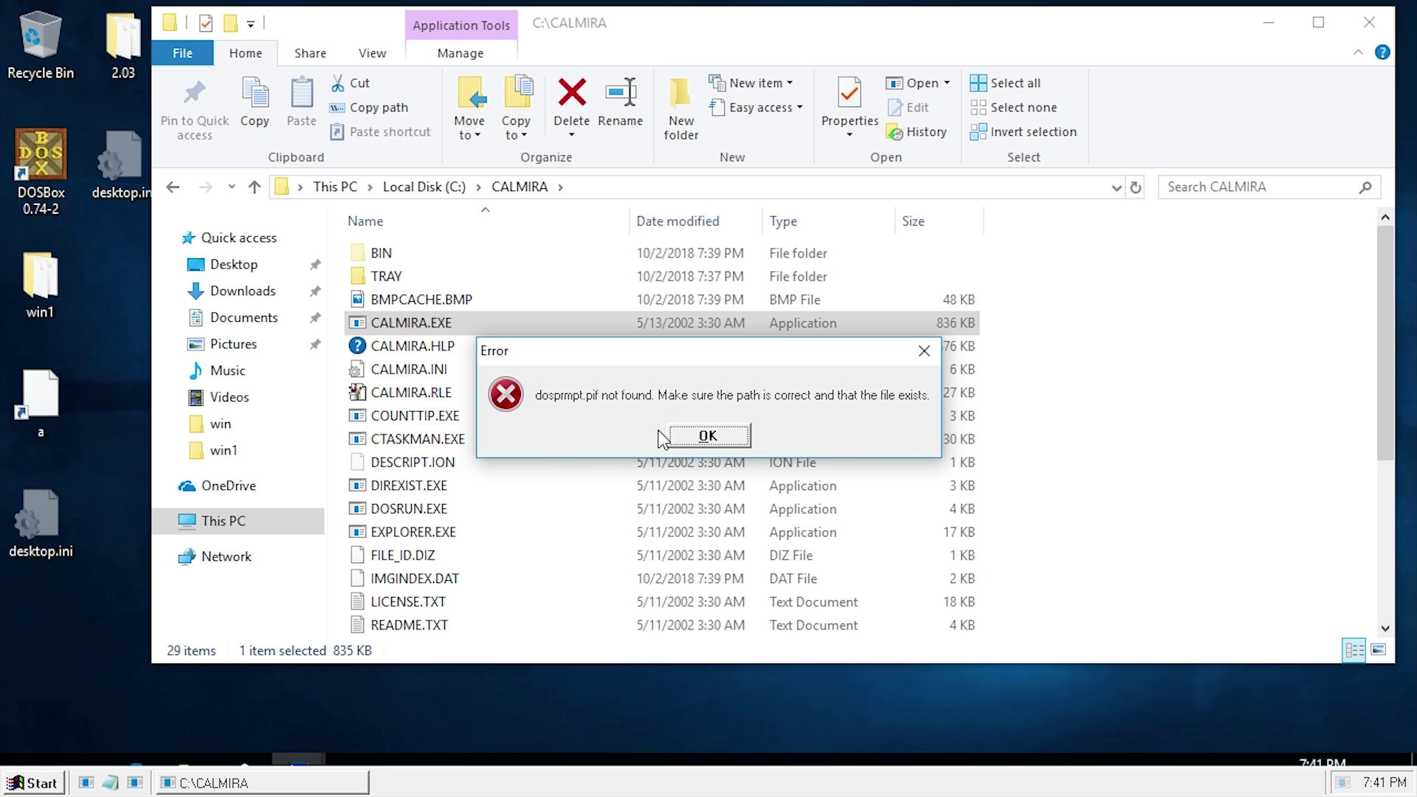
click(720, 437)
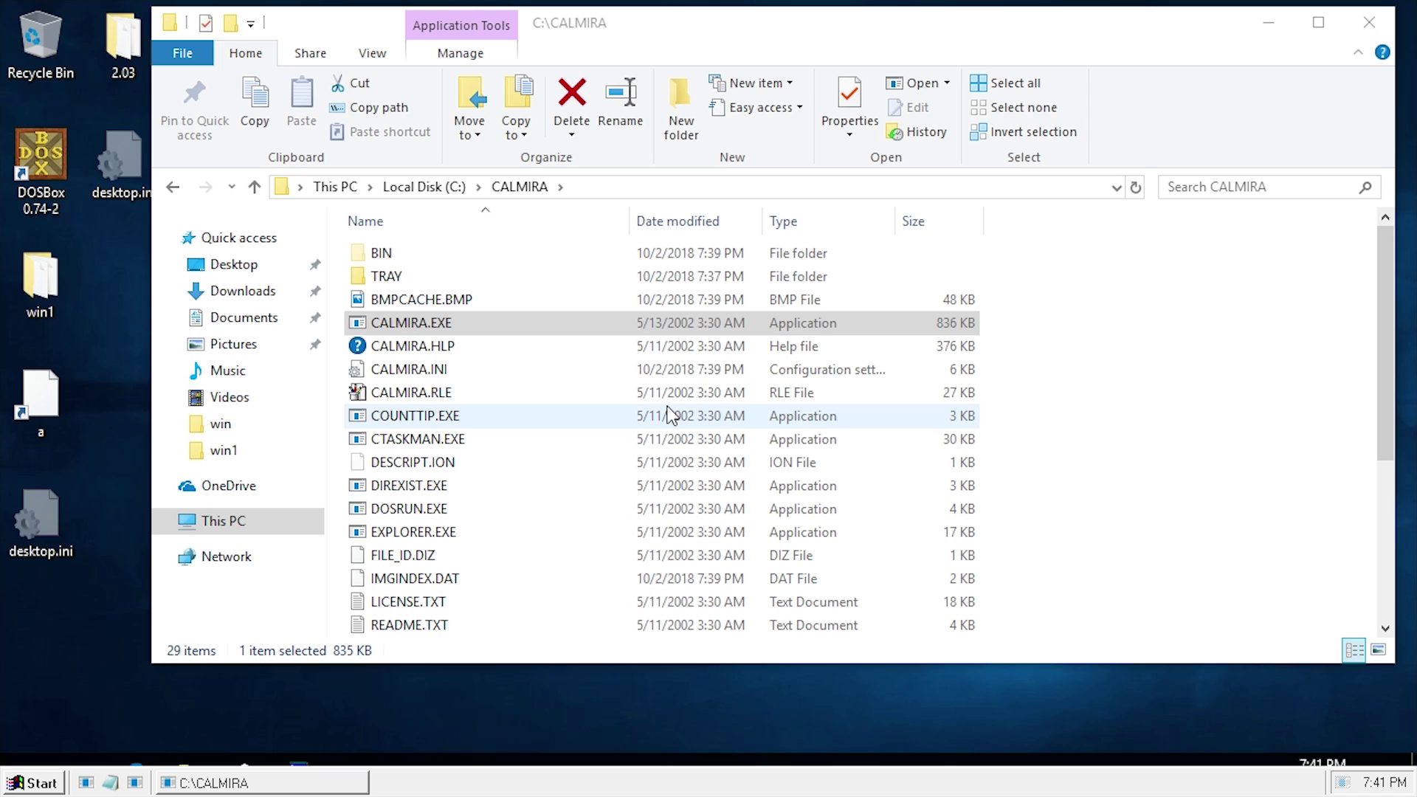
Launch Calmira Explorer from the Calmira shell's program list and move its window to the middle of the desktop
click(31, 783)
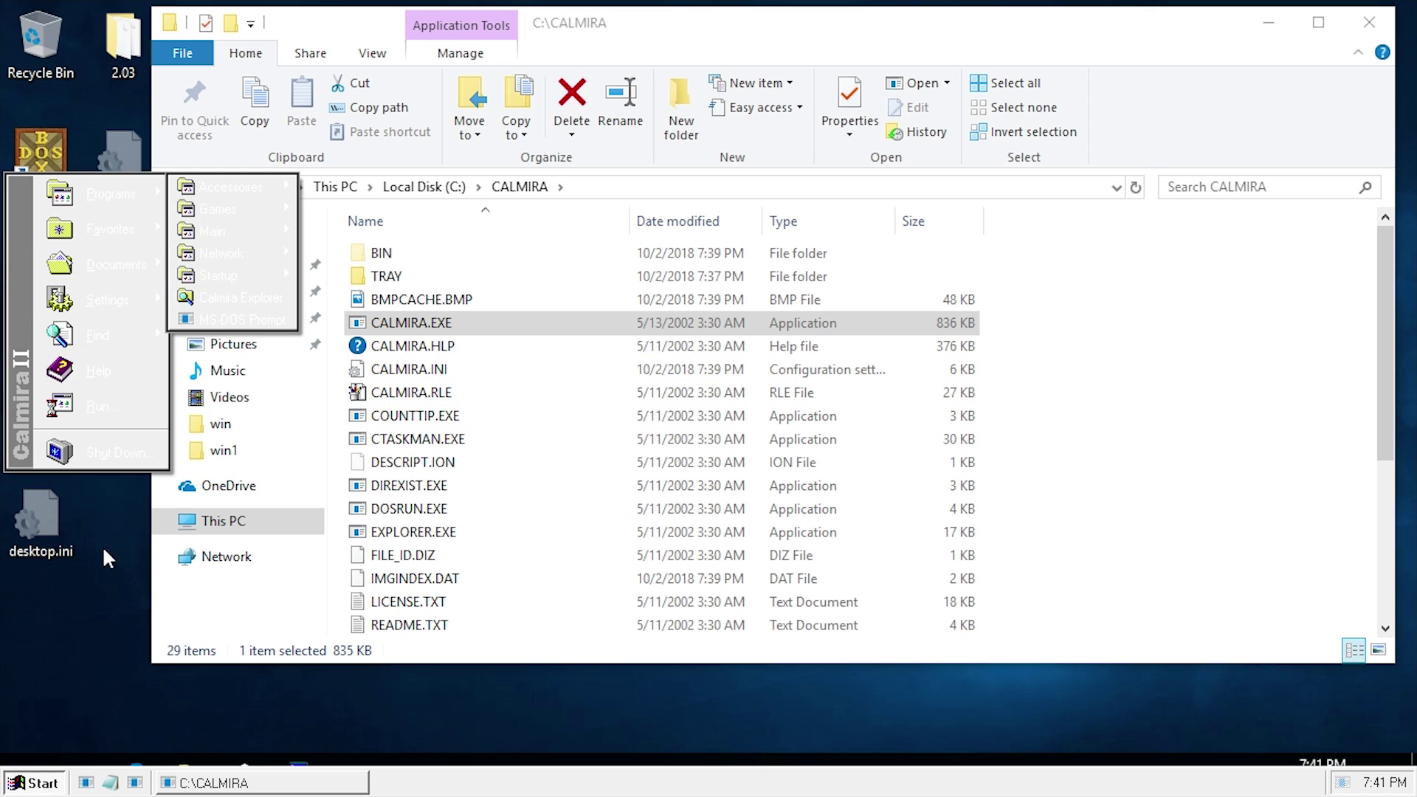
click(45, 783)
click(56, 787)
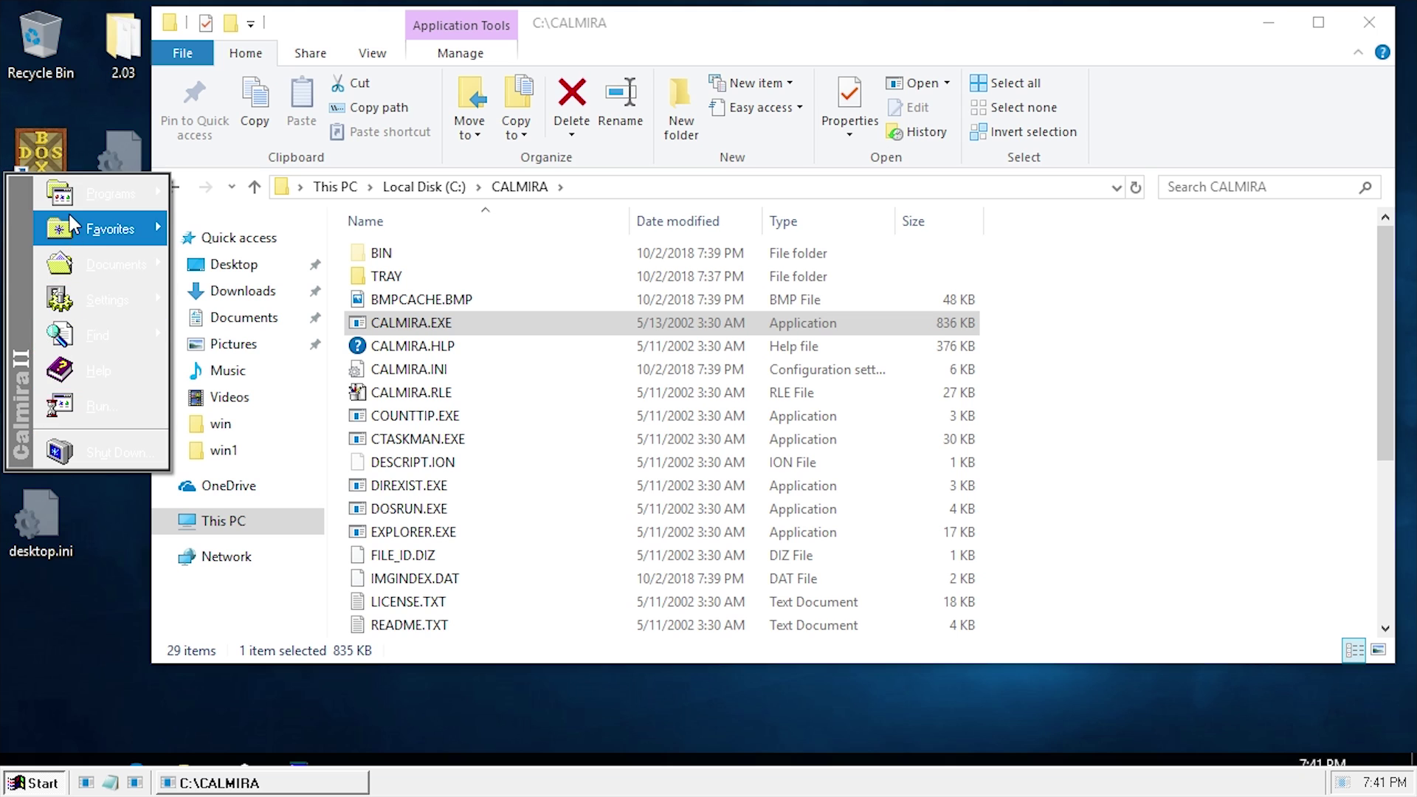
mouse_move(70, 205)
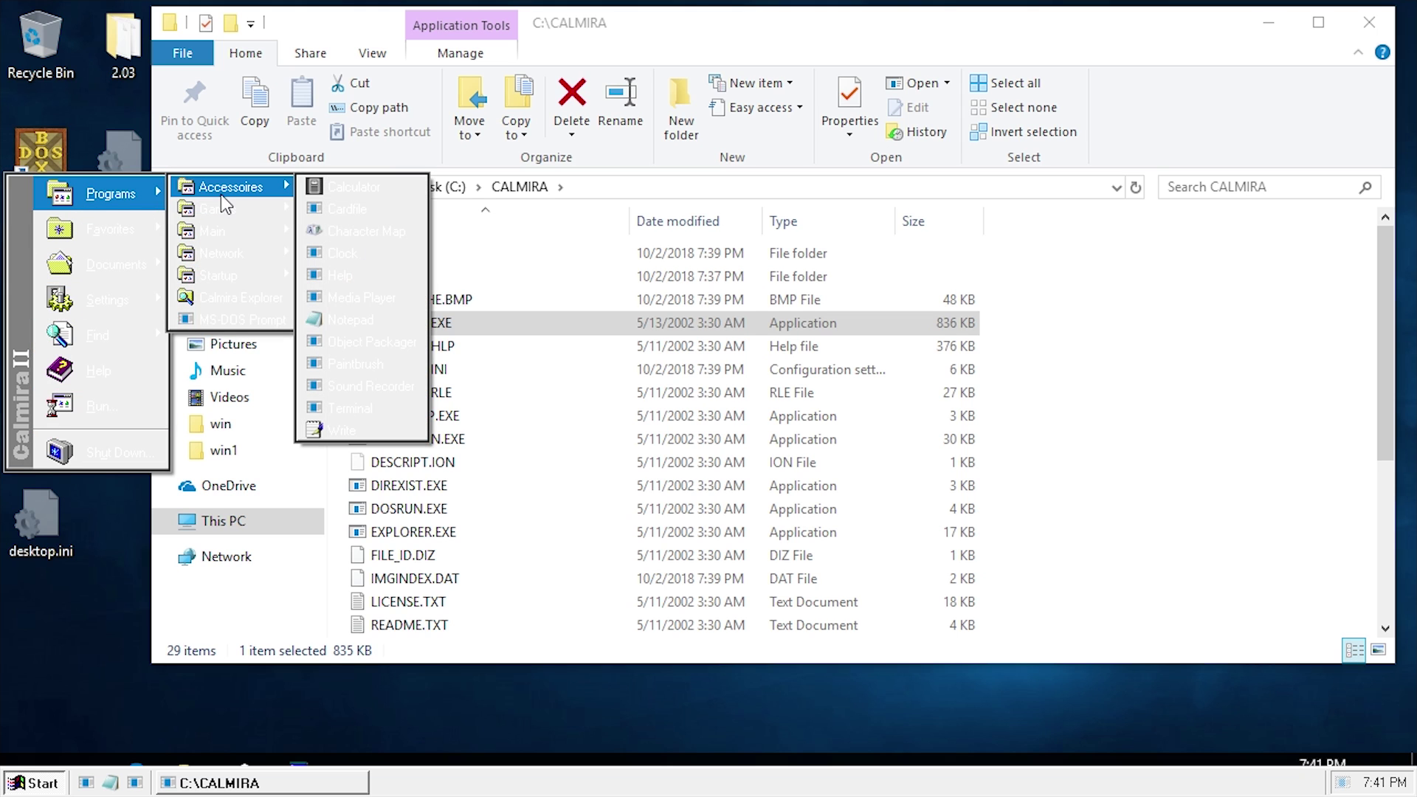
click(254, 299)
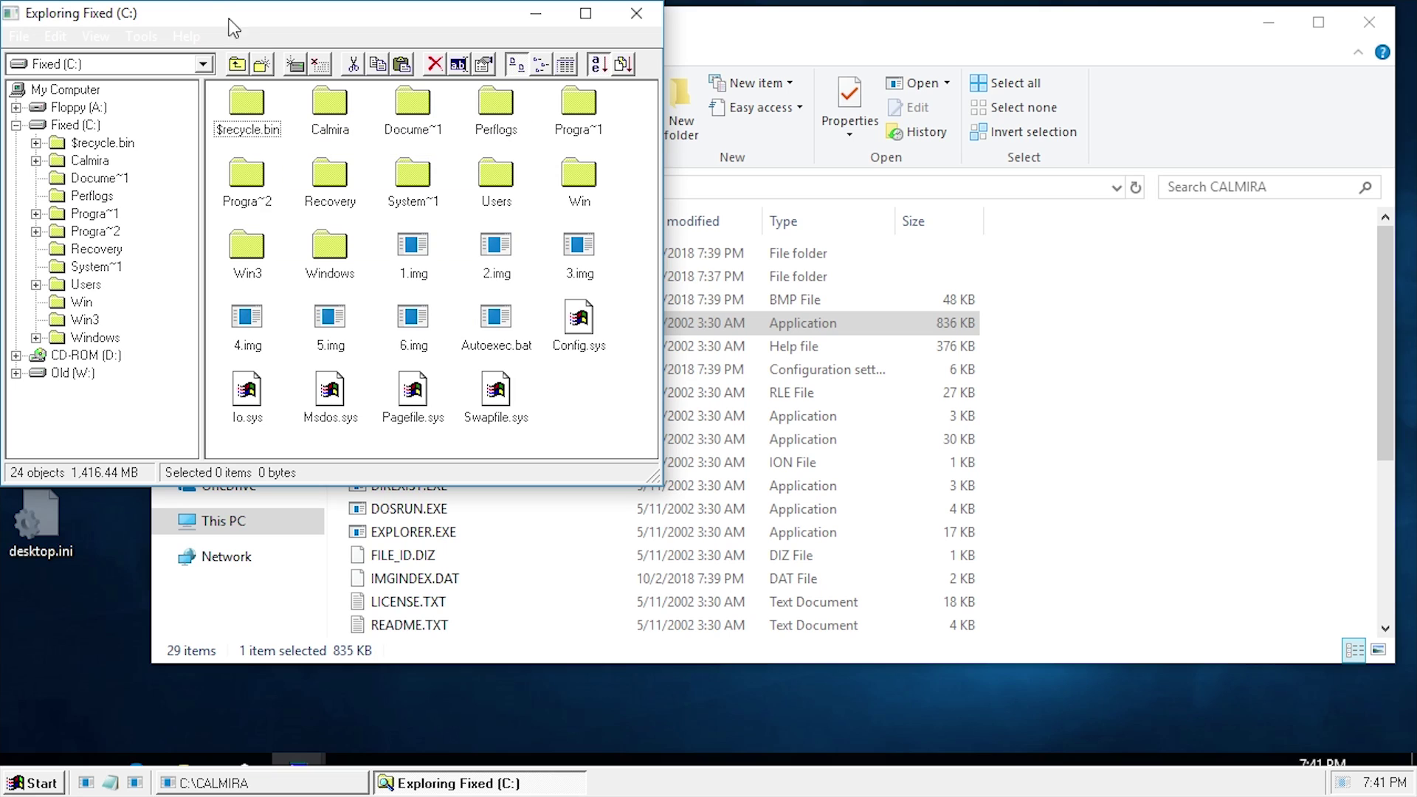
drag(213, 22, 649, 172)
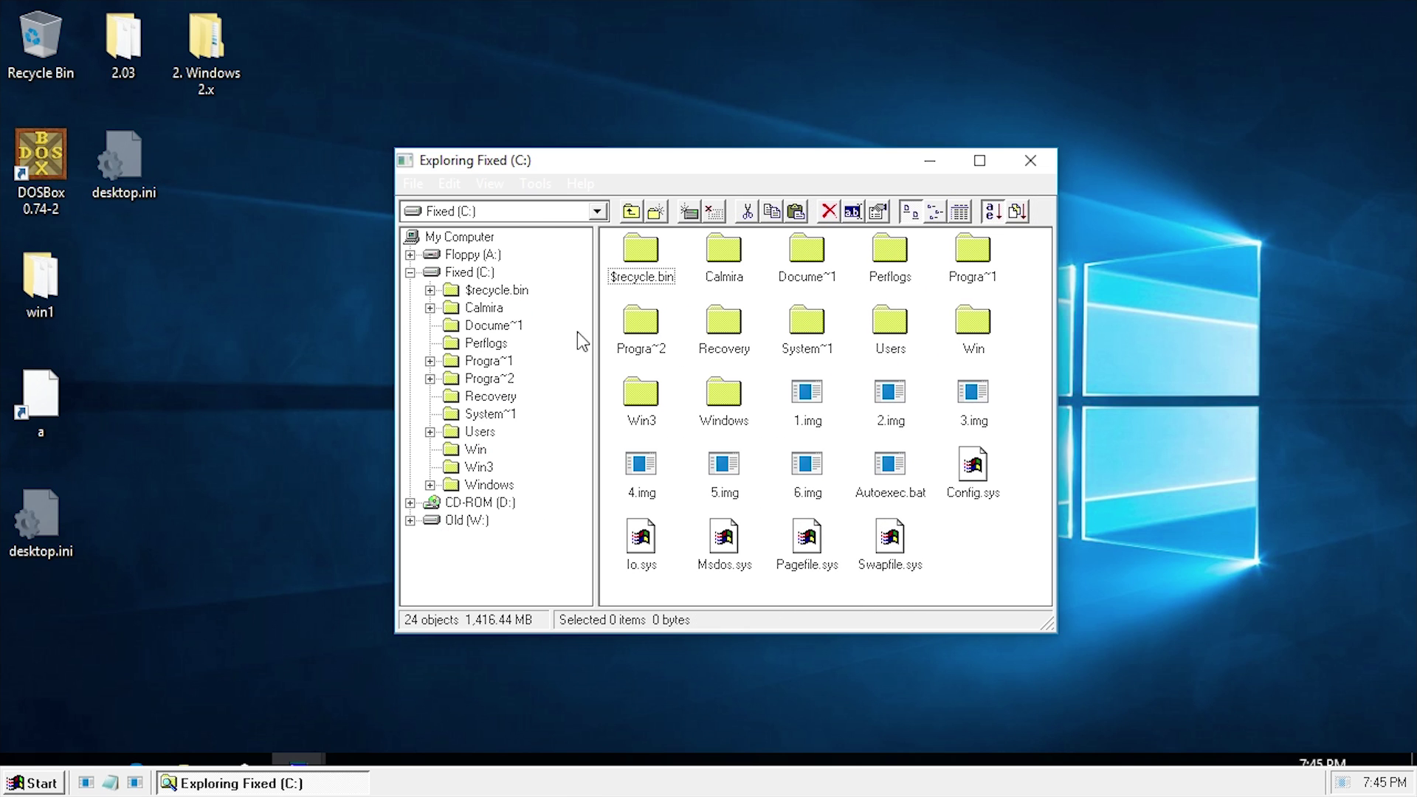
Browse to the DOSBox 0.74 folder in Calmira Explorer, launch Dosbox.exe, and close the DOSBox window
double_click(723, 248)
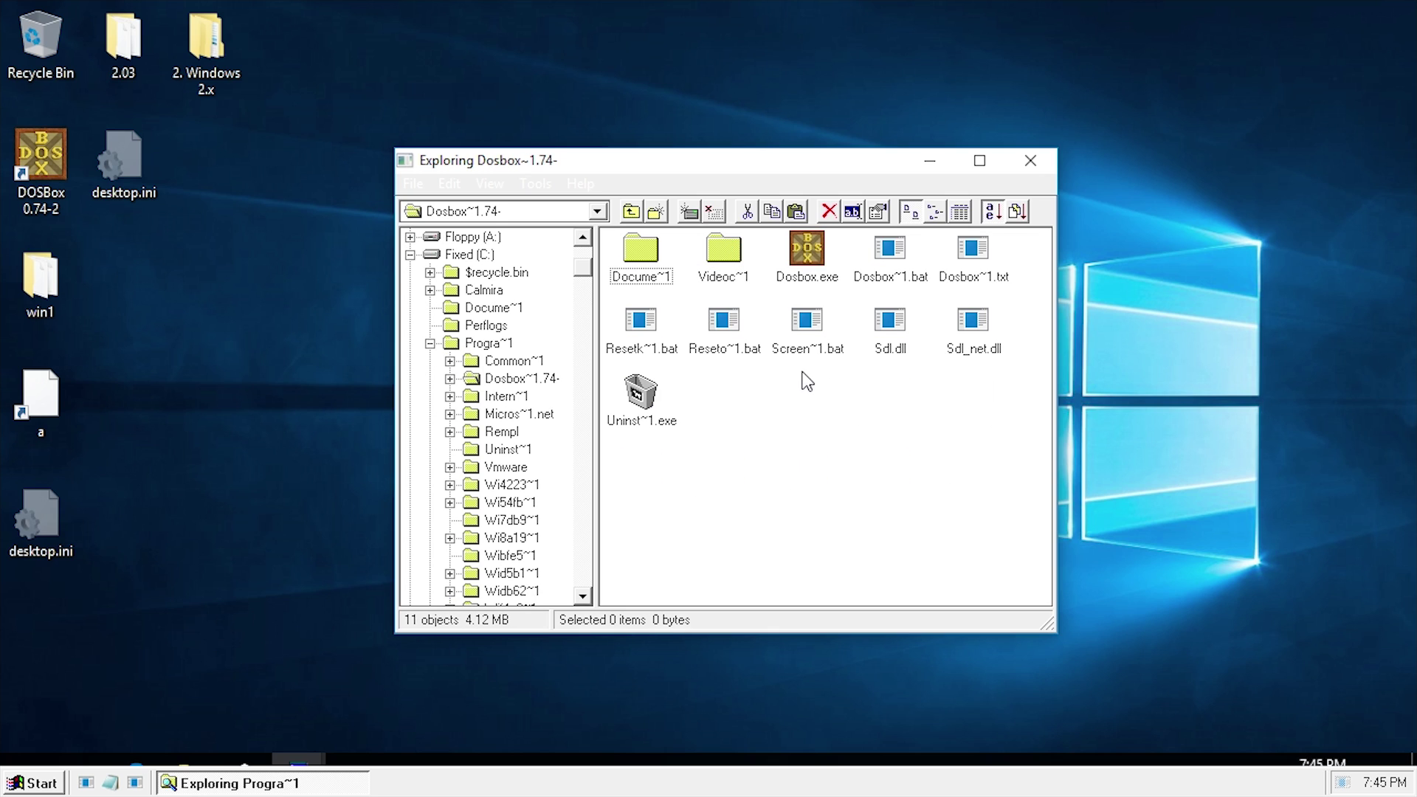
double_click(807, 249)
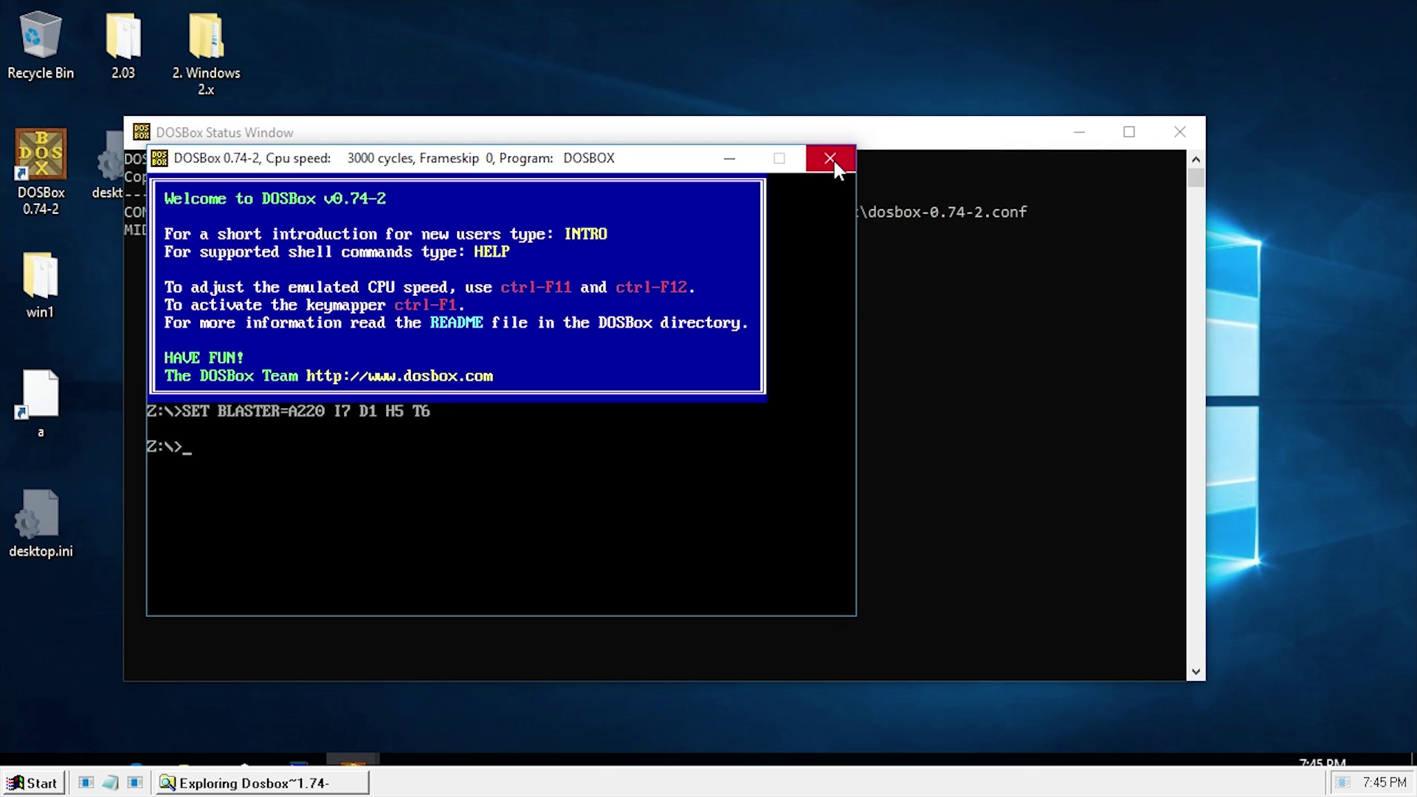
click(831, 158)
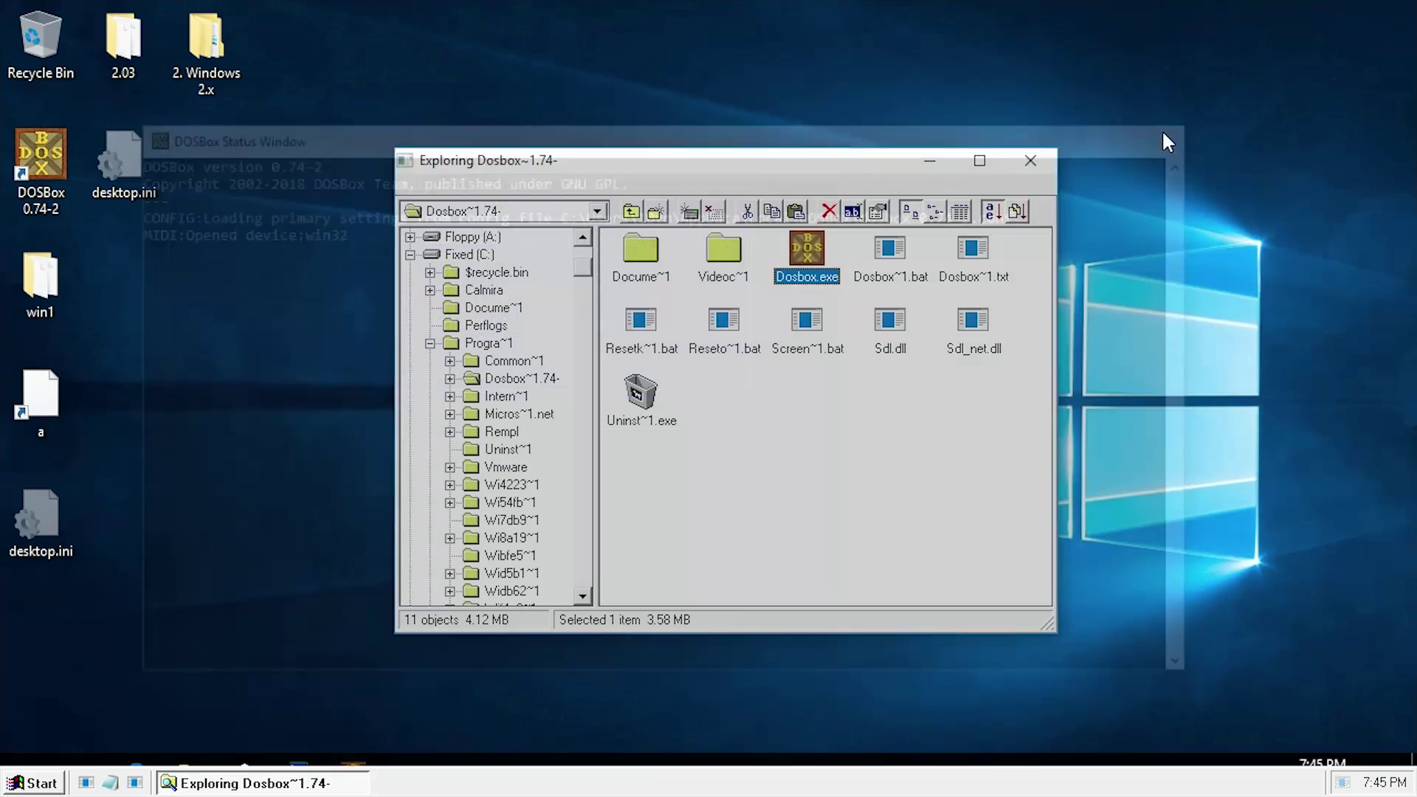
click(847, 505)
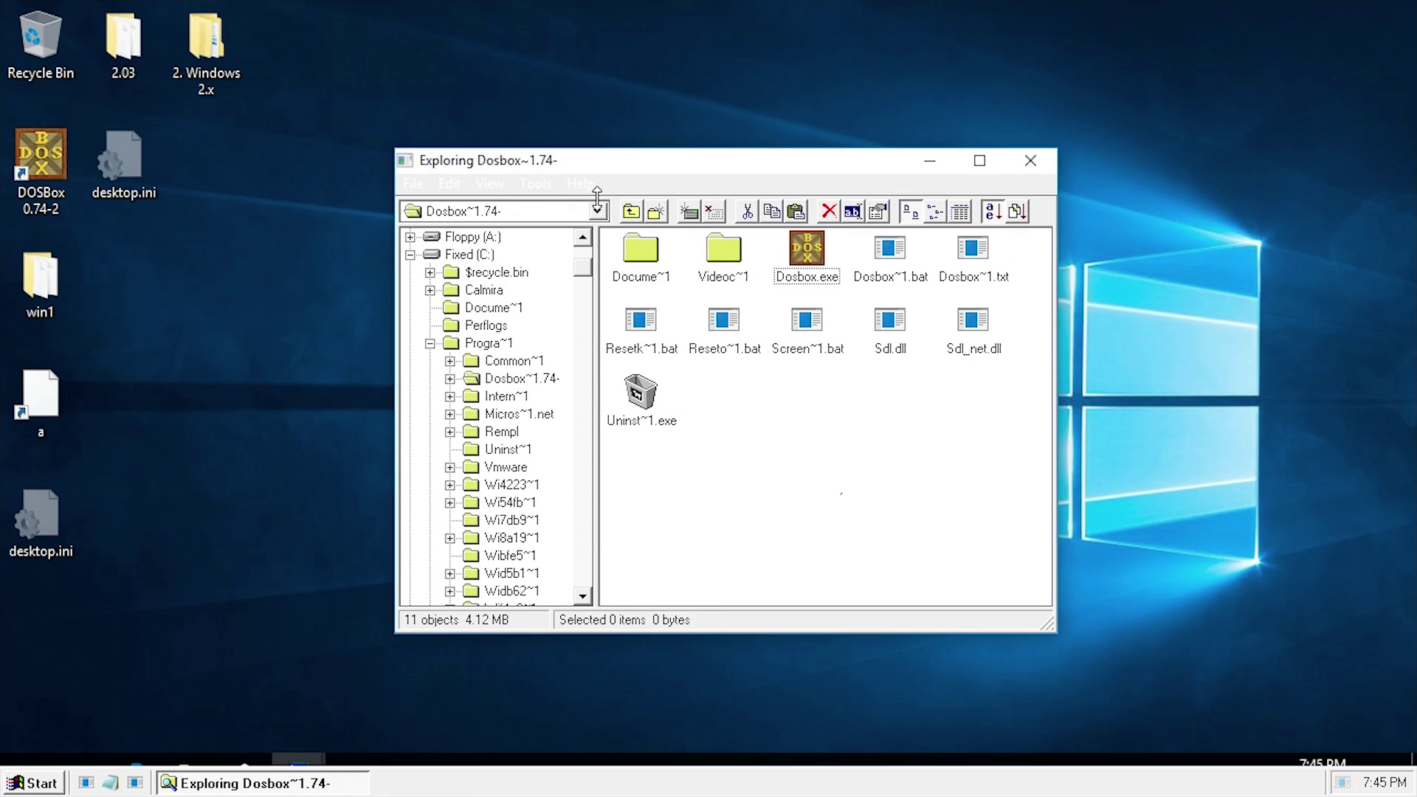
View the Calmira II About information from the Explorer window and dismiss it
click(580, 183)
click(605, 281)
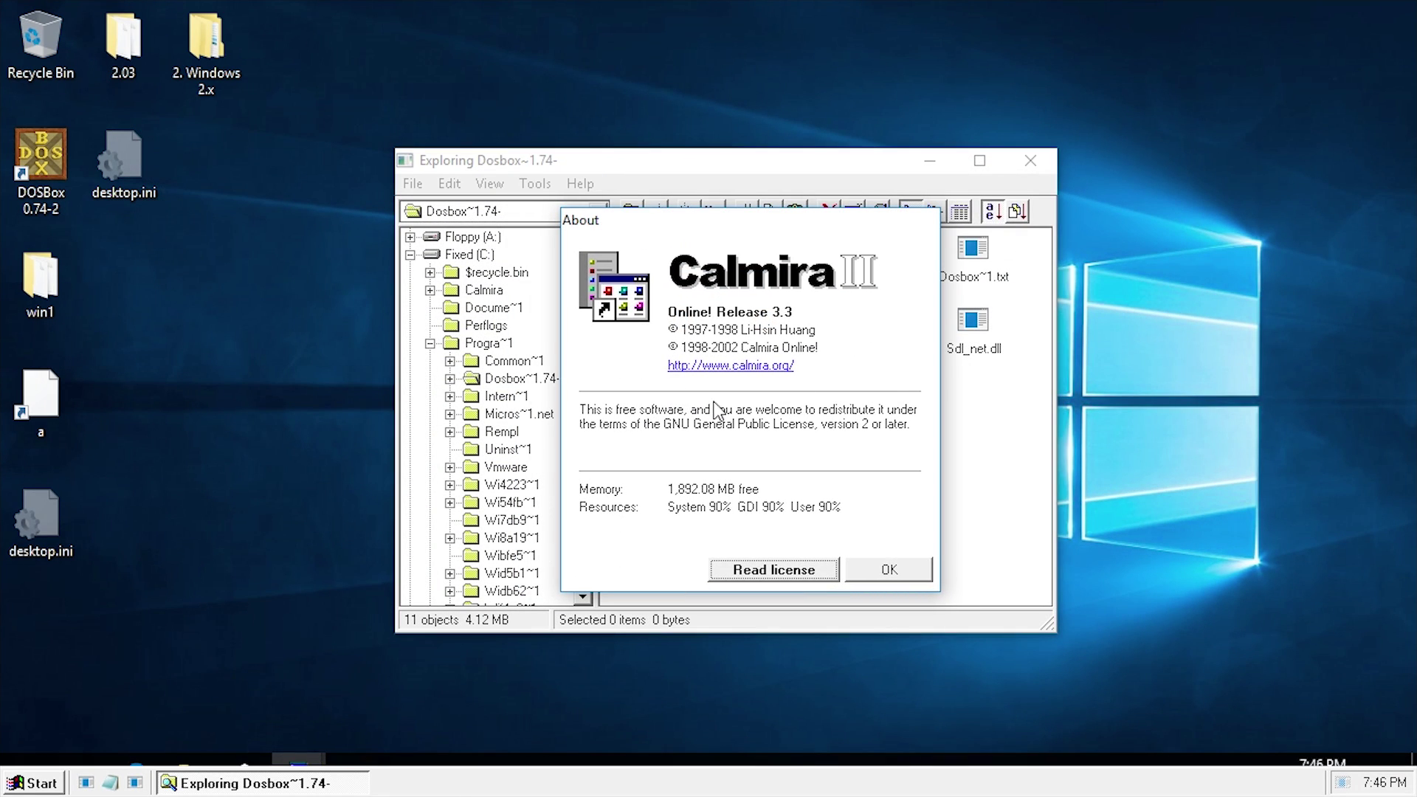
click(890, 570)
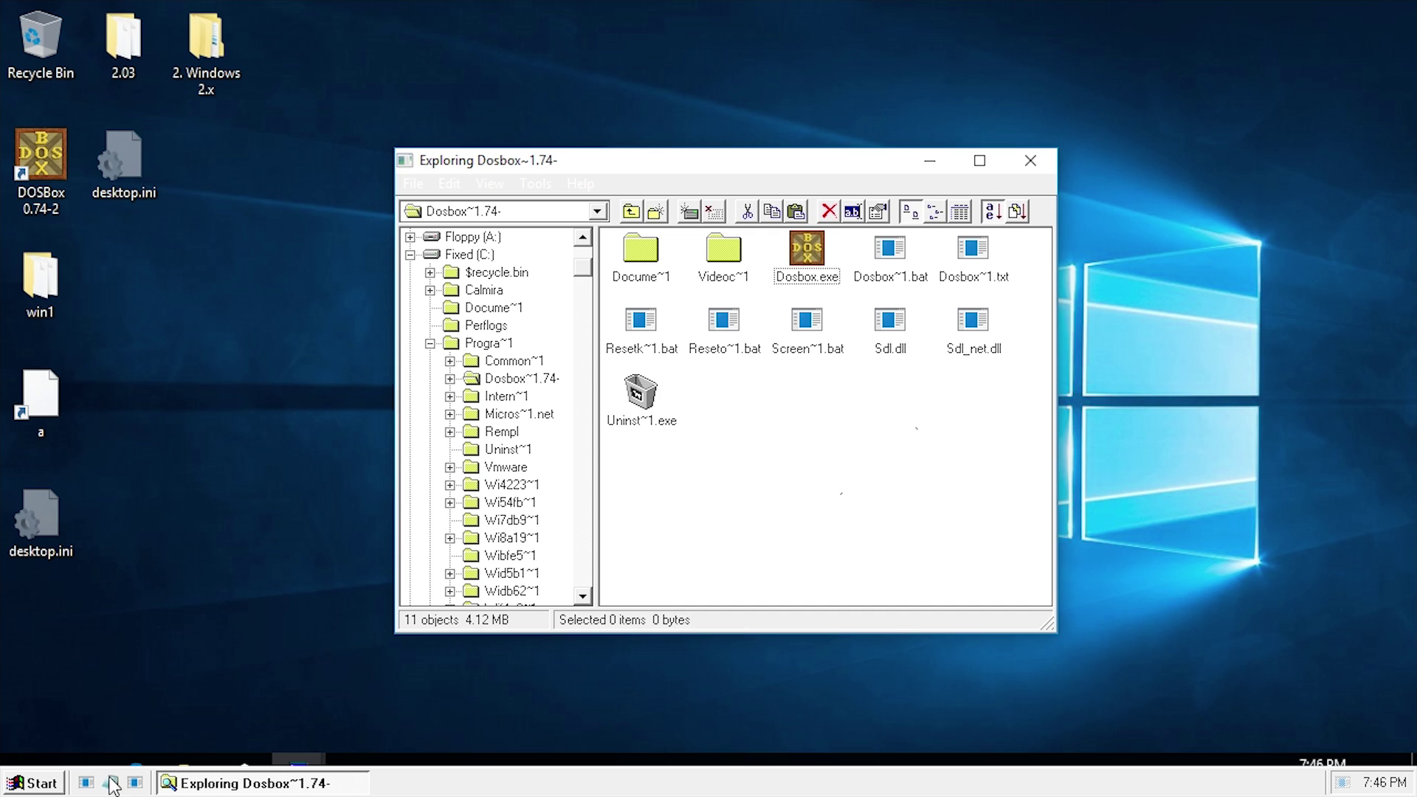
Look at the Settings entries in Calmira's Start menu and dismiss the menu
click(34, 784)
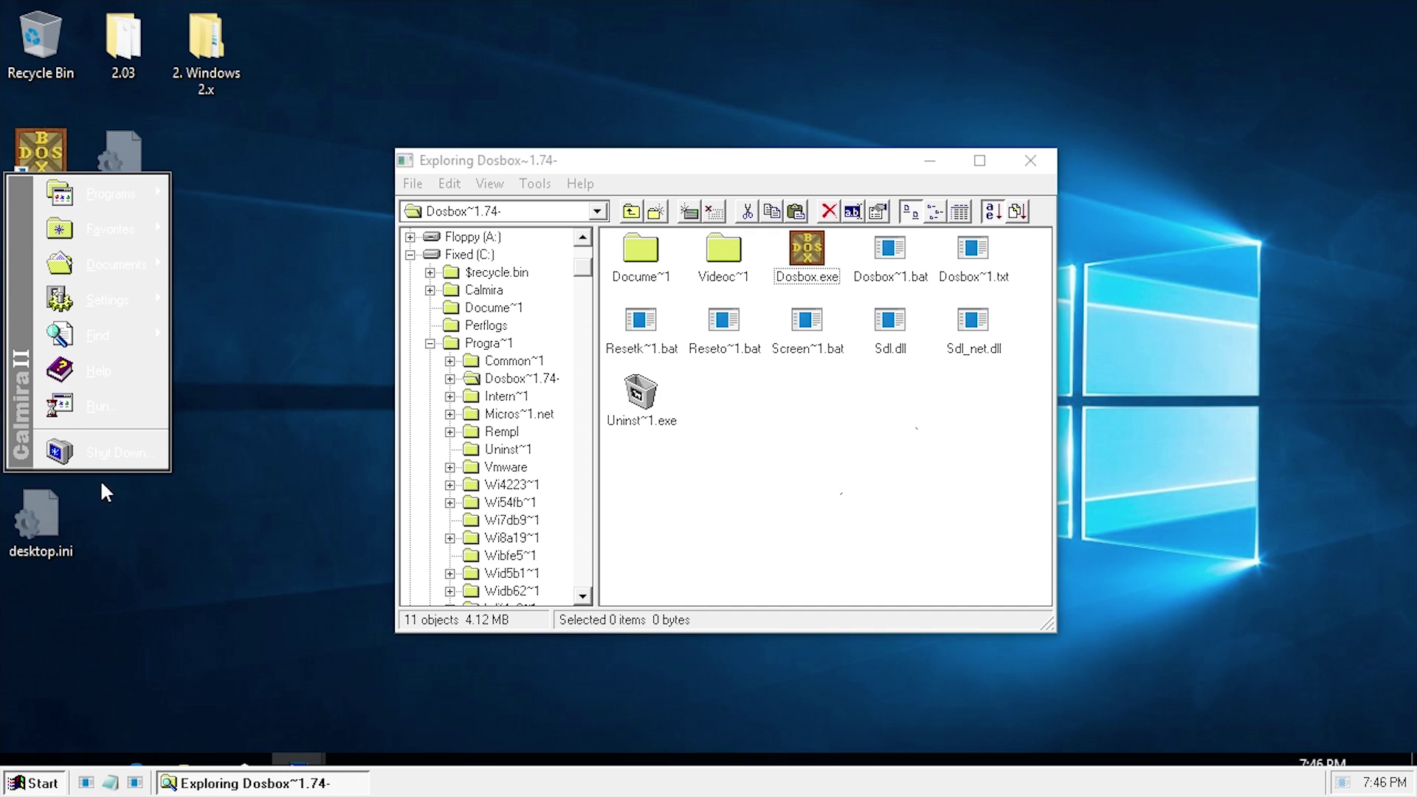
mouse_move(109, 309)
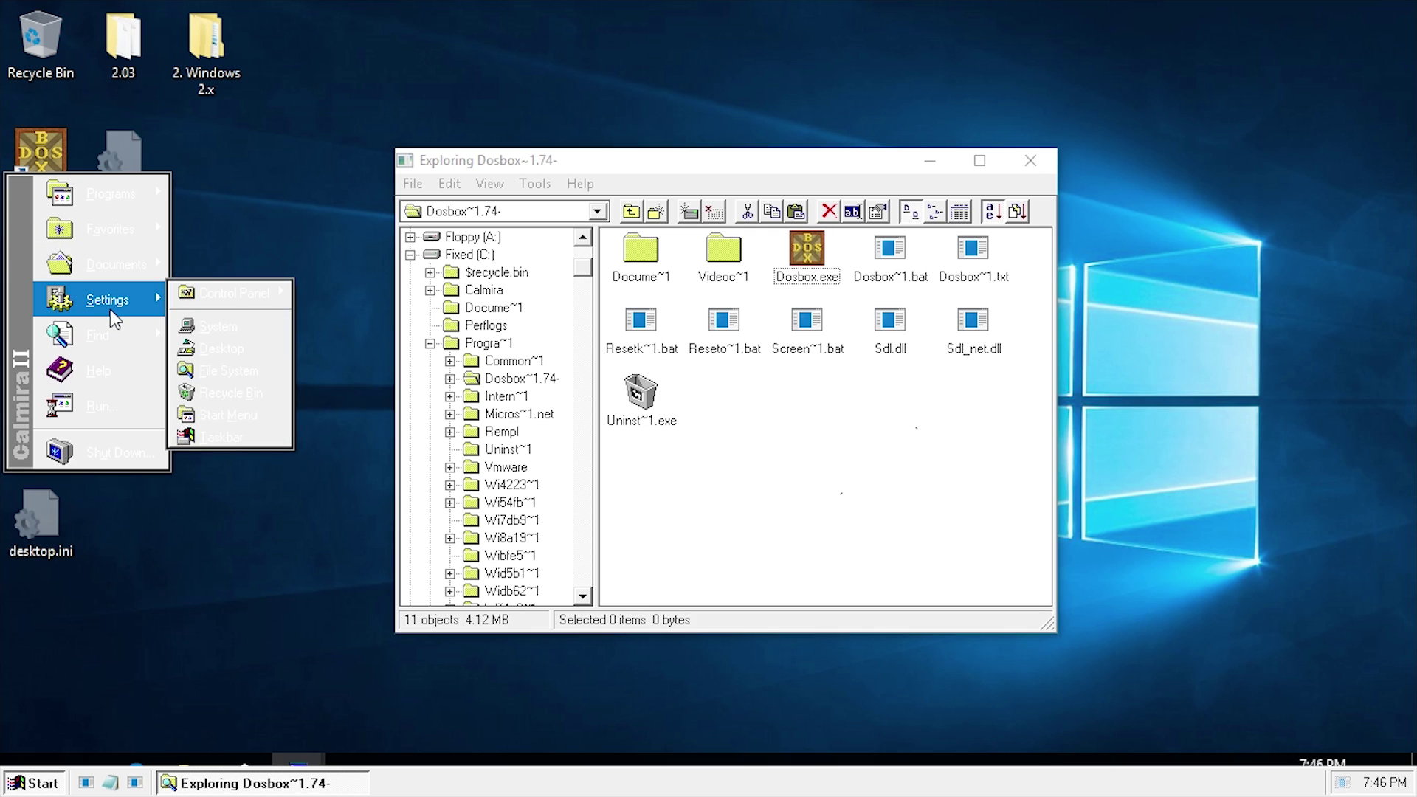
click(713, 344)
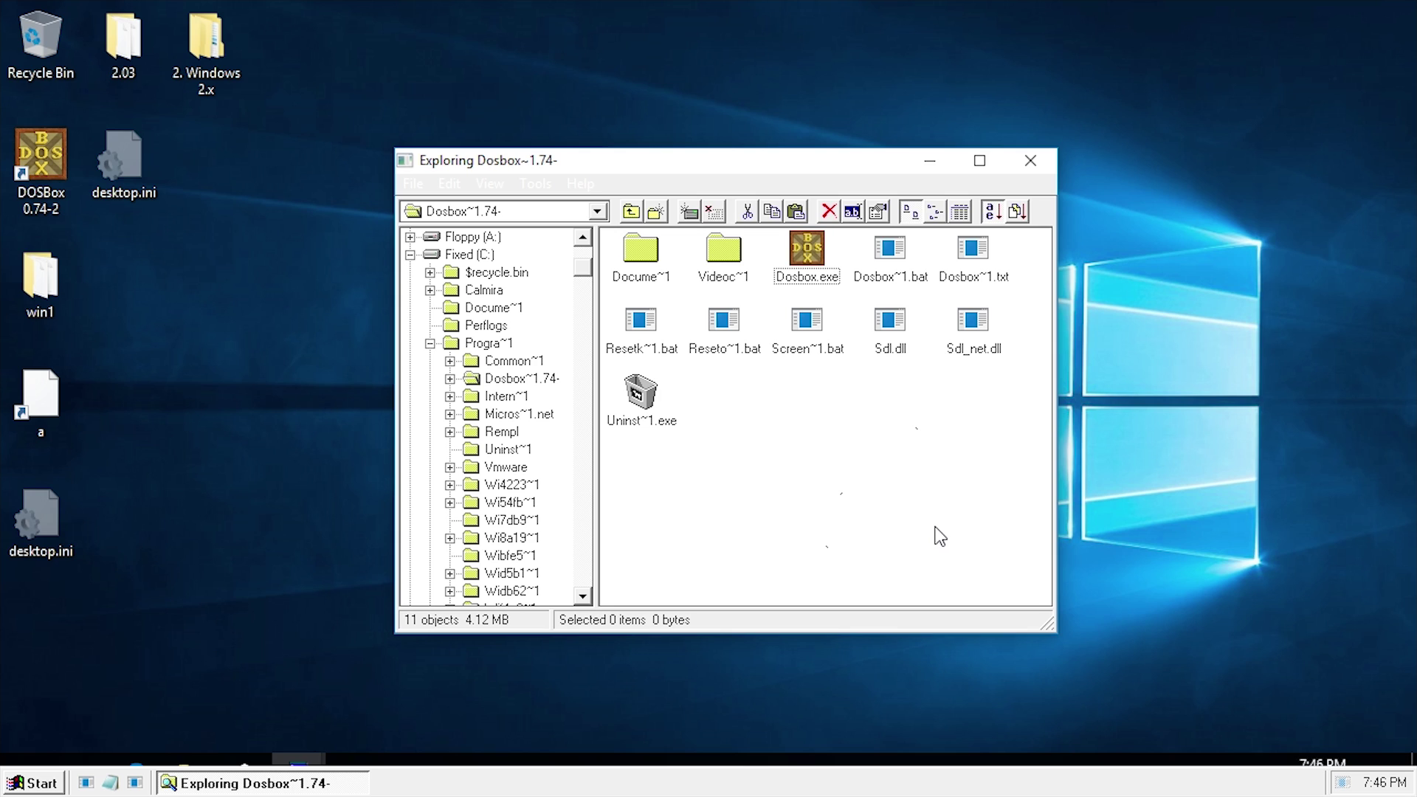
Try to open the Date/Time Control Panel item from Calmira's Settings, and close the Explorer window
click(33, 782)
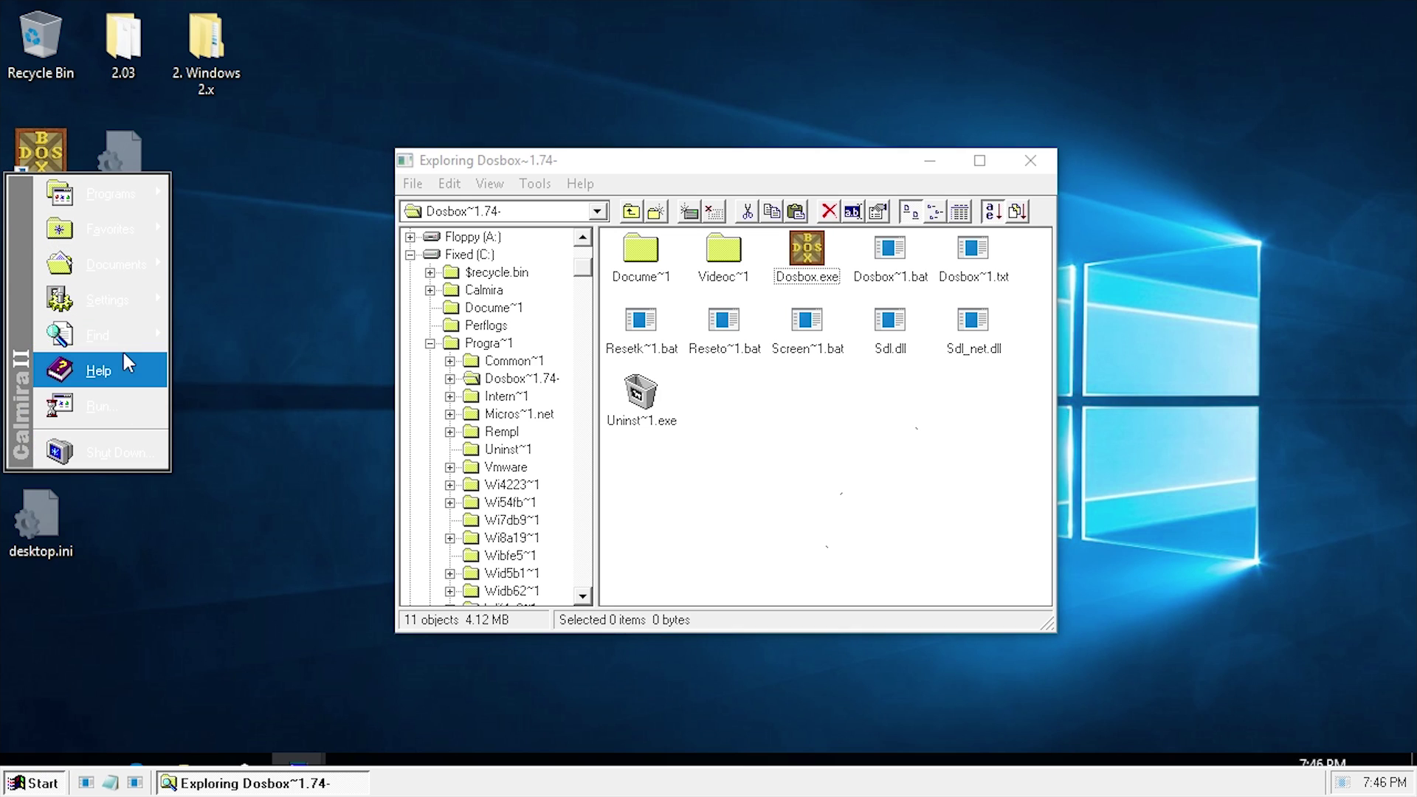
mouse_move(122, 351)
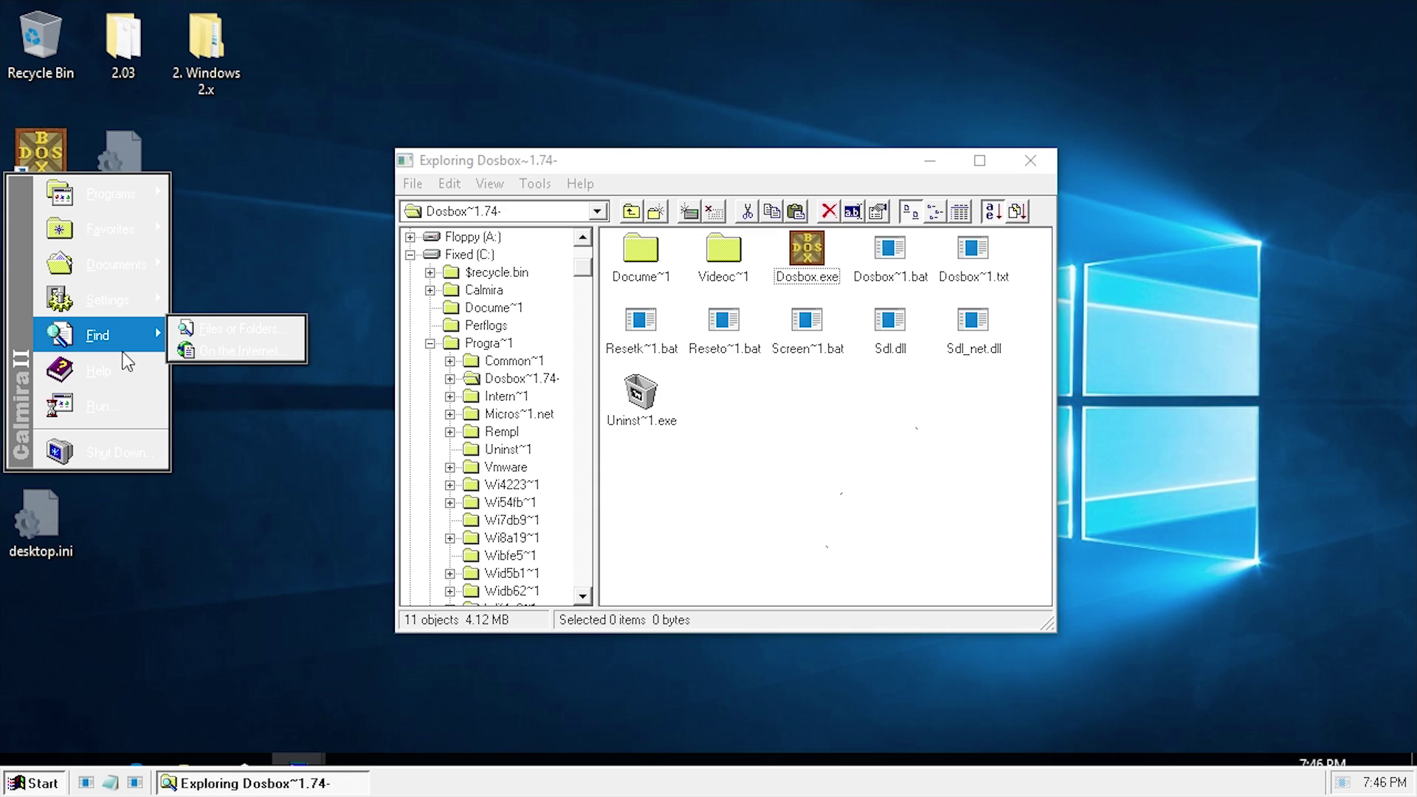
mouse_move(92, 310)
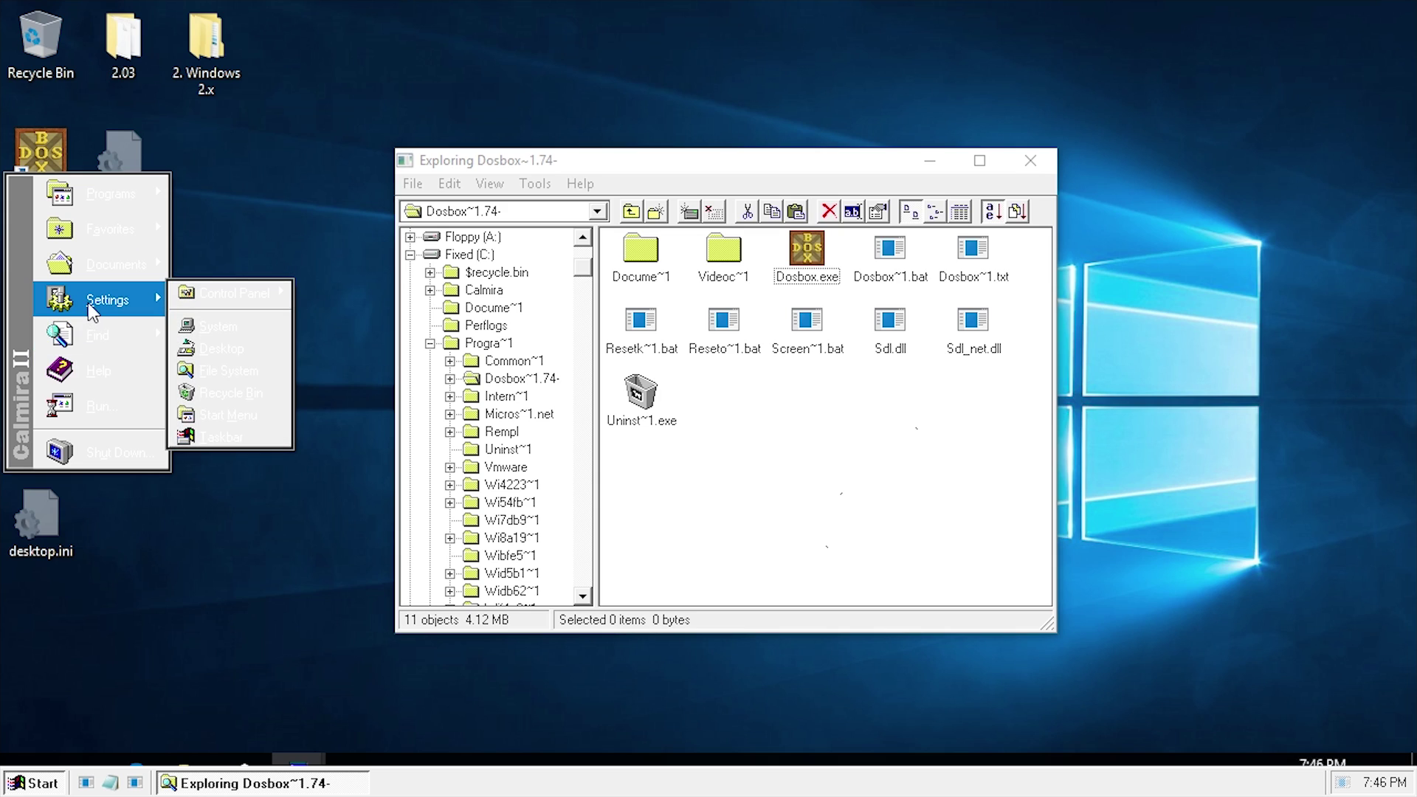
mouse_move(231, 310)
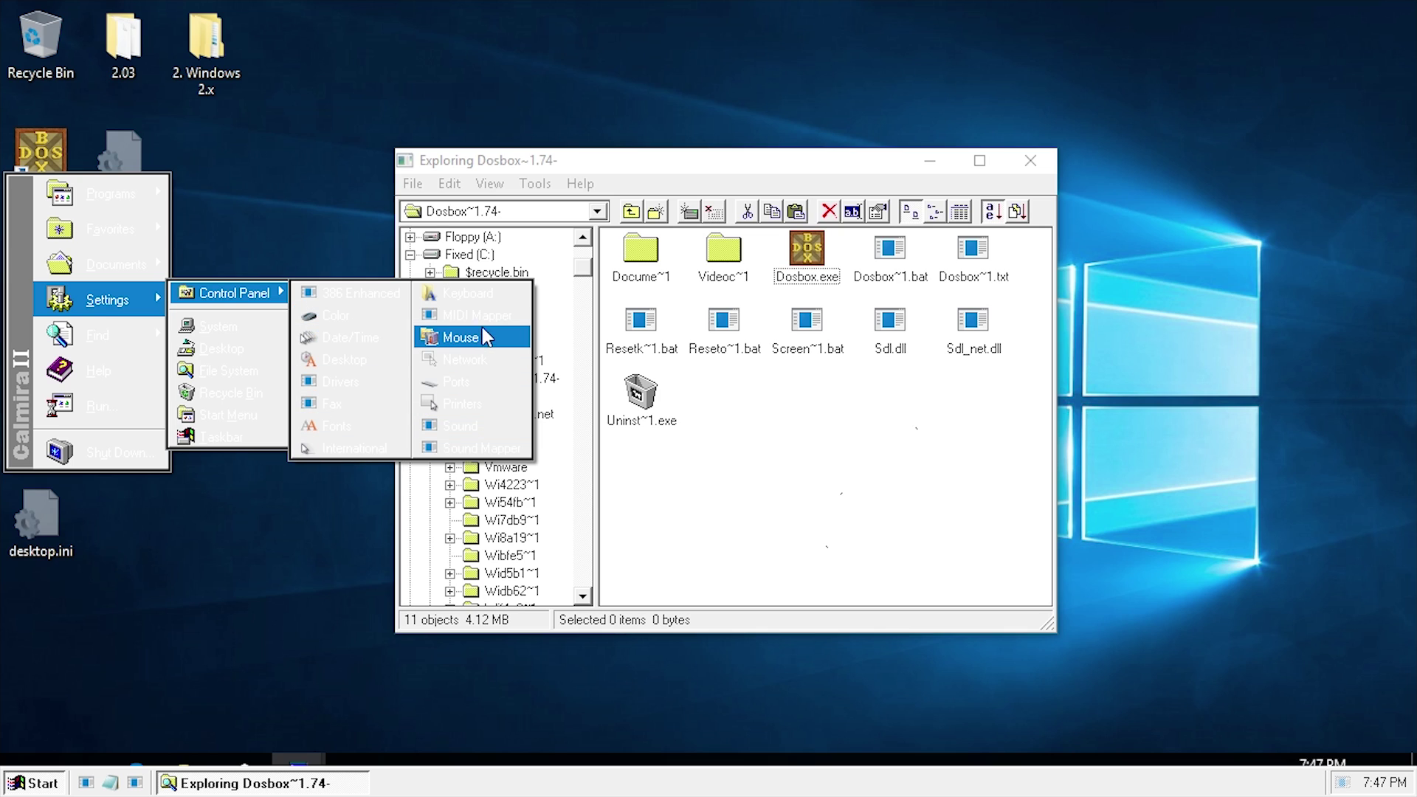
click(359, 337)
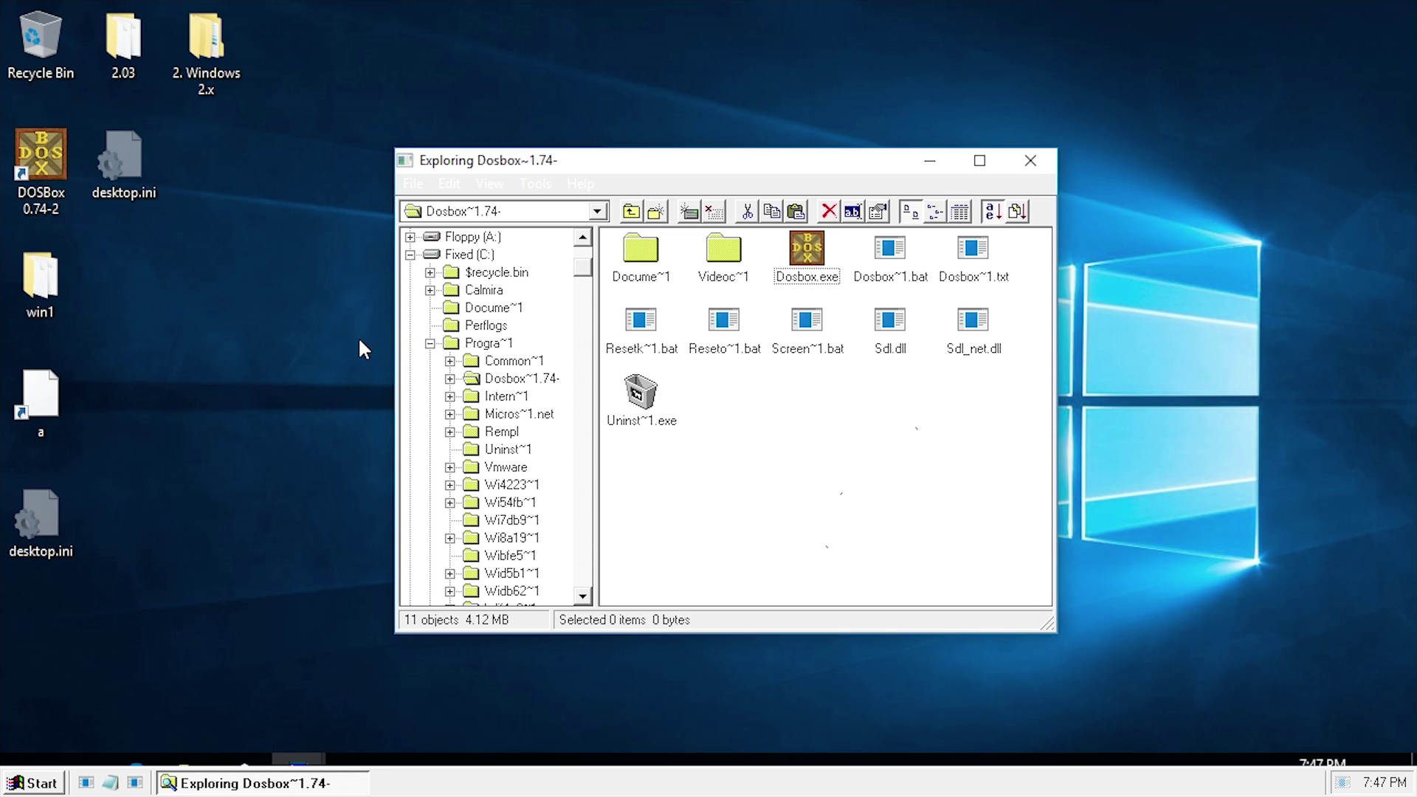
click(1030, 160)
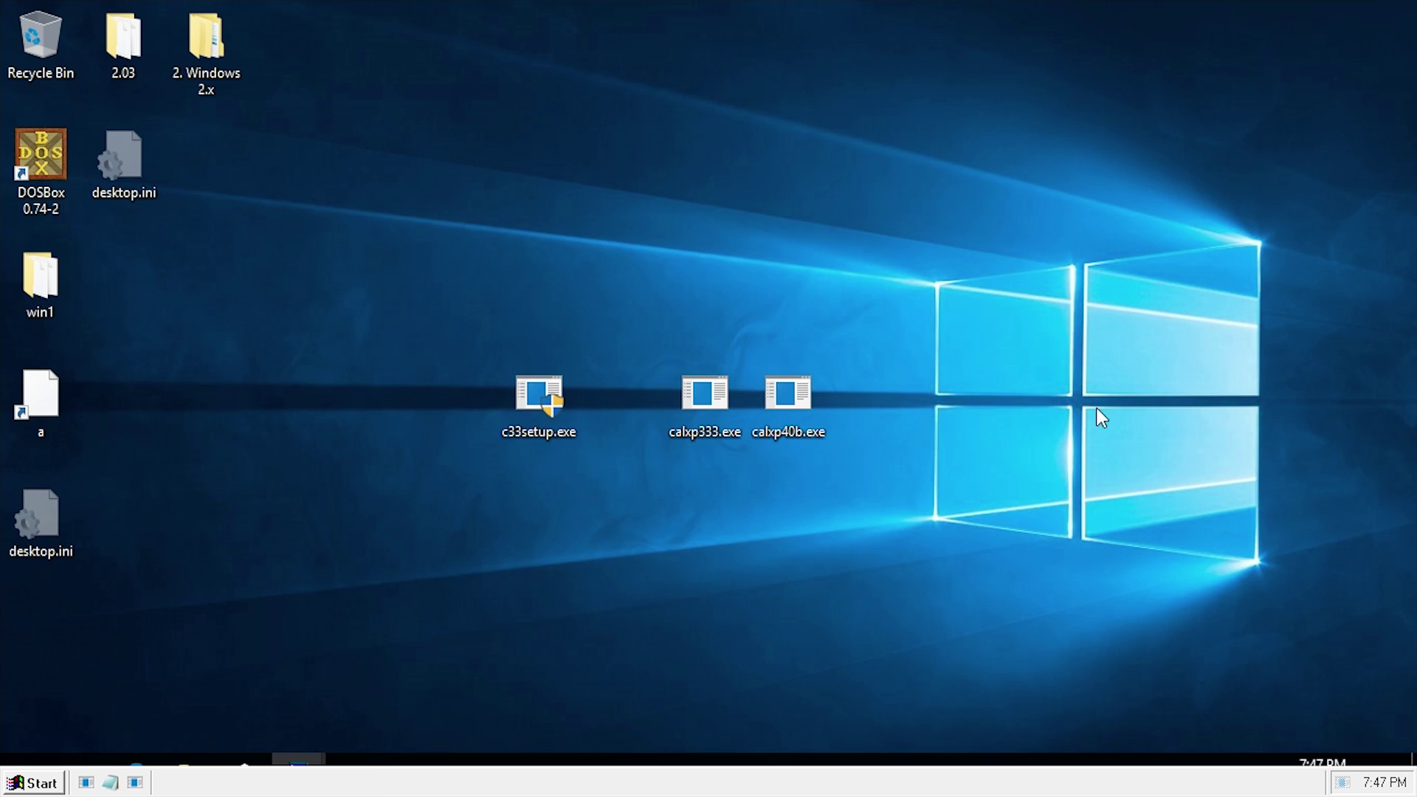
Try to open the Sound and Network Control Panel items from Calmira's Settings
click(48, 782)
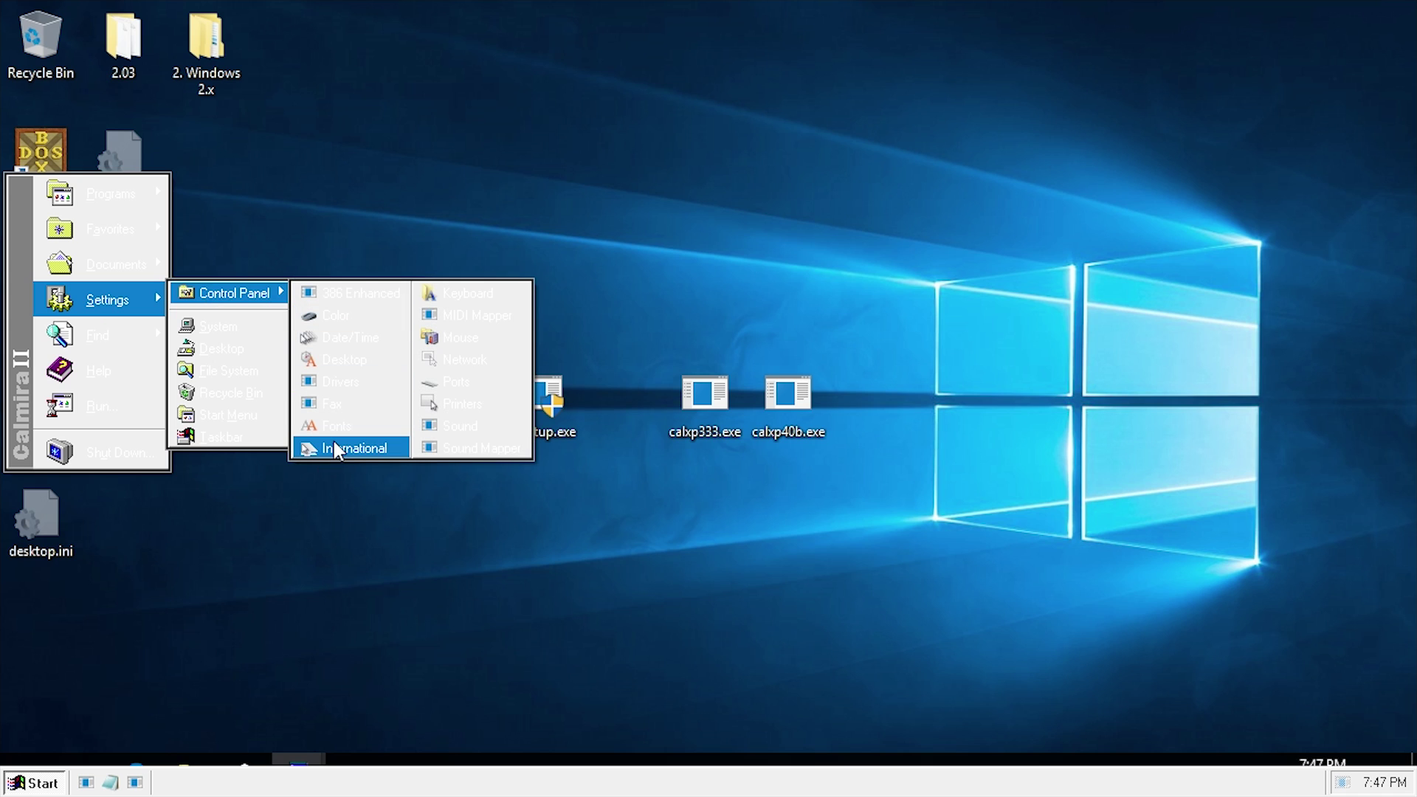
click(452, 428)
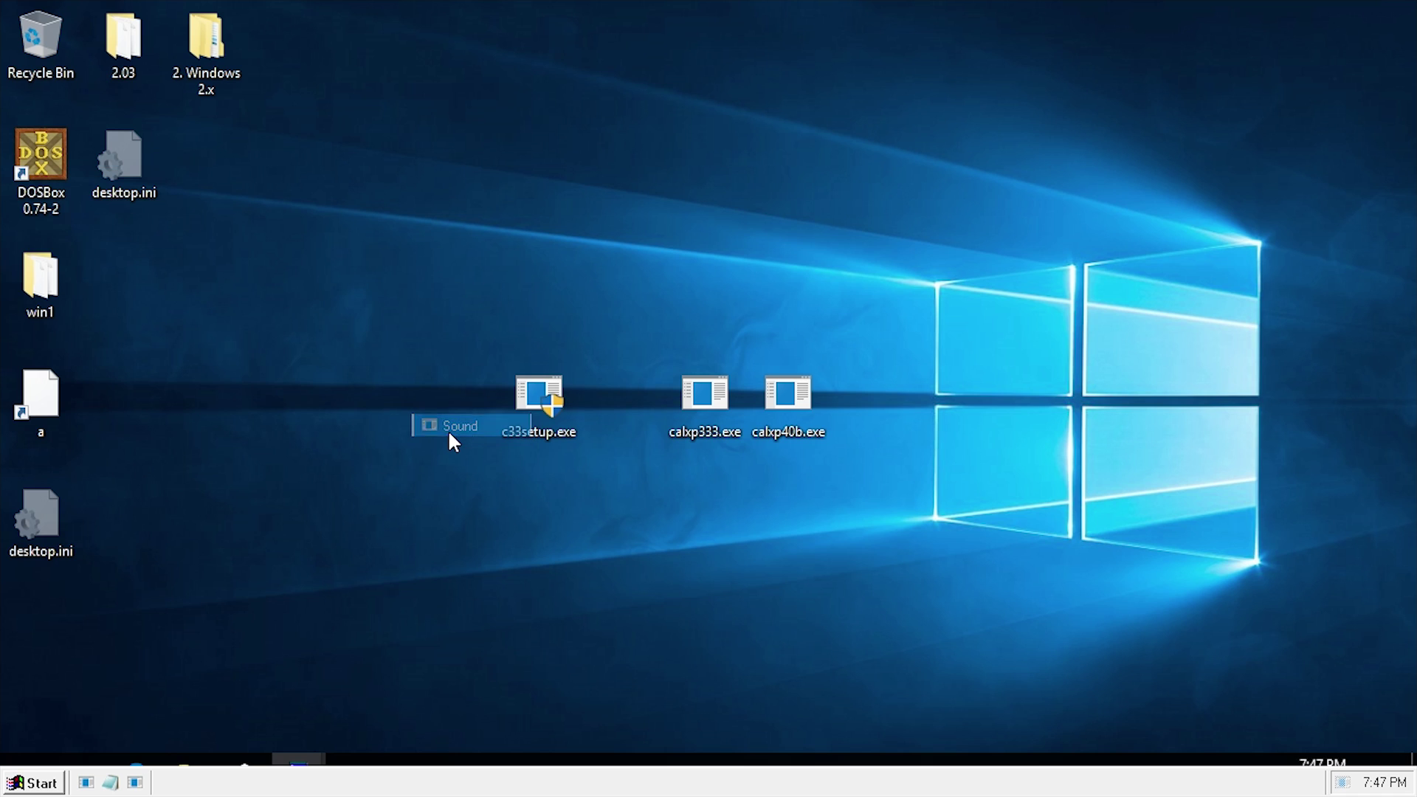
click(39, 784)
mouse_move(111, 301)
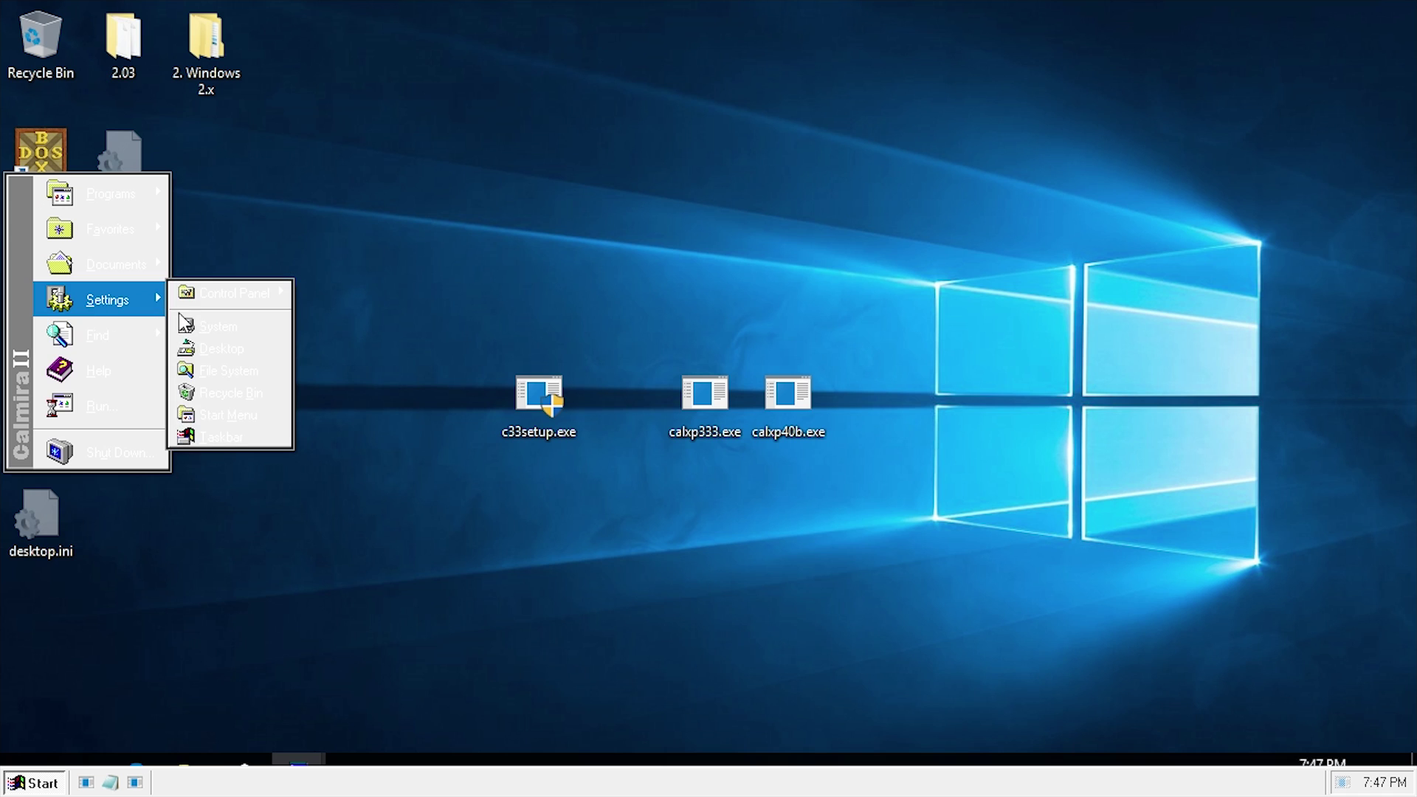
mouse_move(244, 294)
click(465, 360)
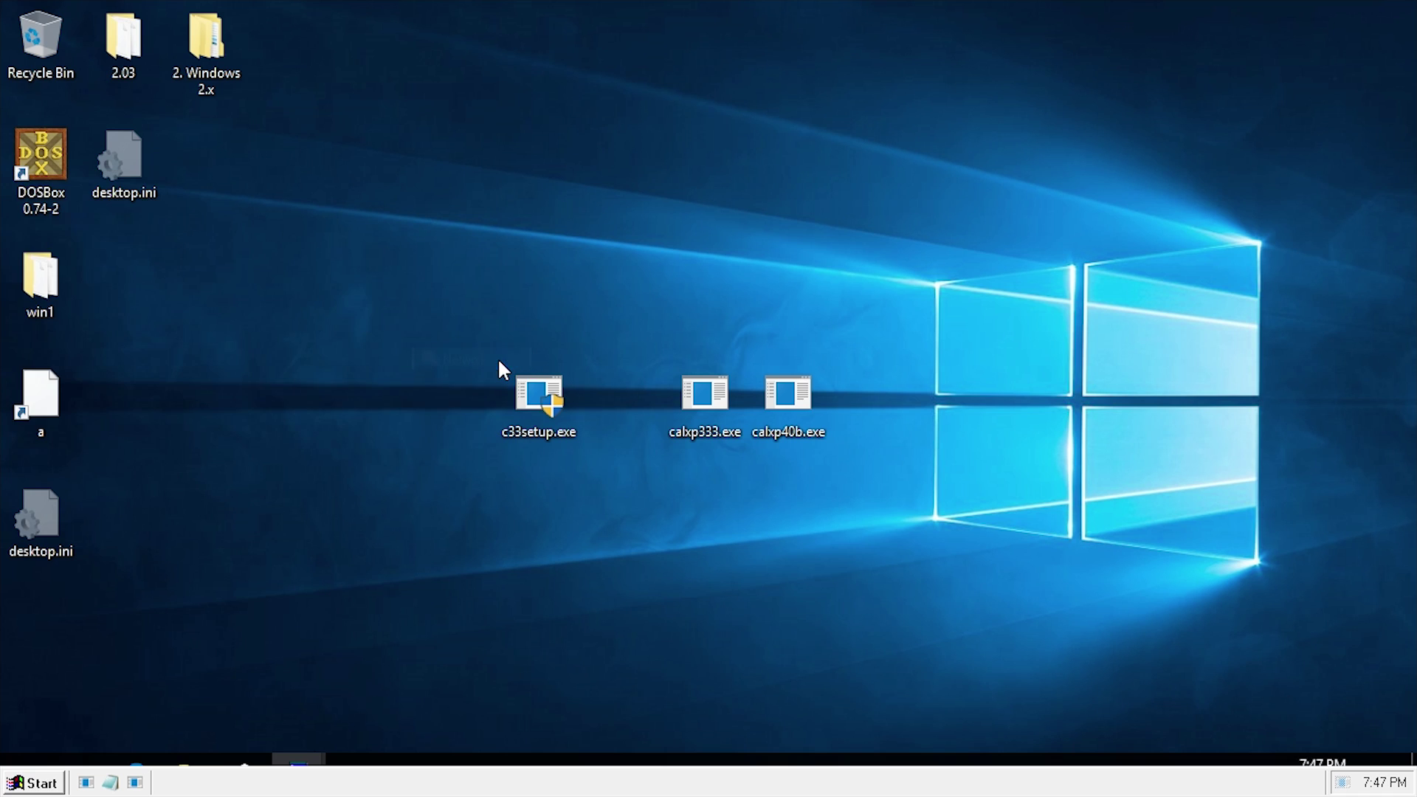
Review the Internet, Sounds, Users and Advanced pages of Calmira's System Properties, and close the Wastepaper Bin Properties dialog
click(34, 783)
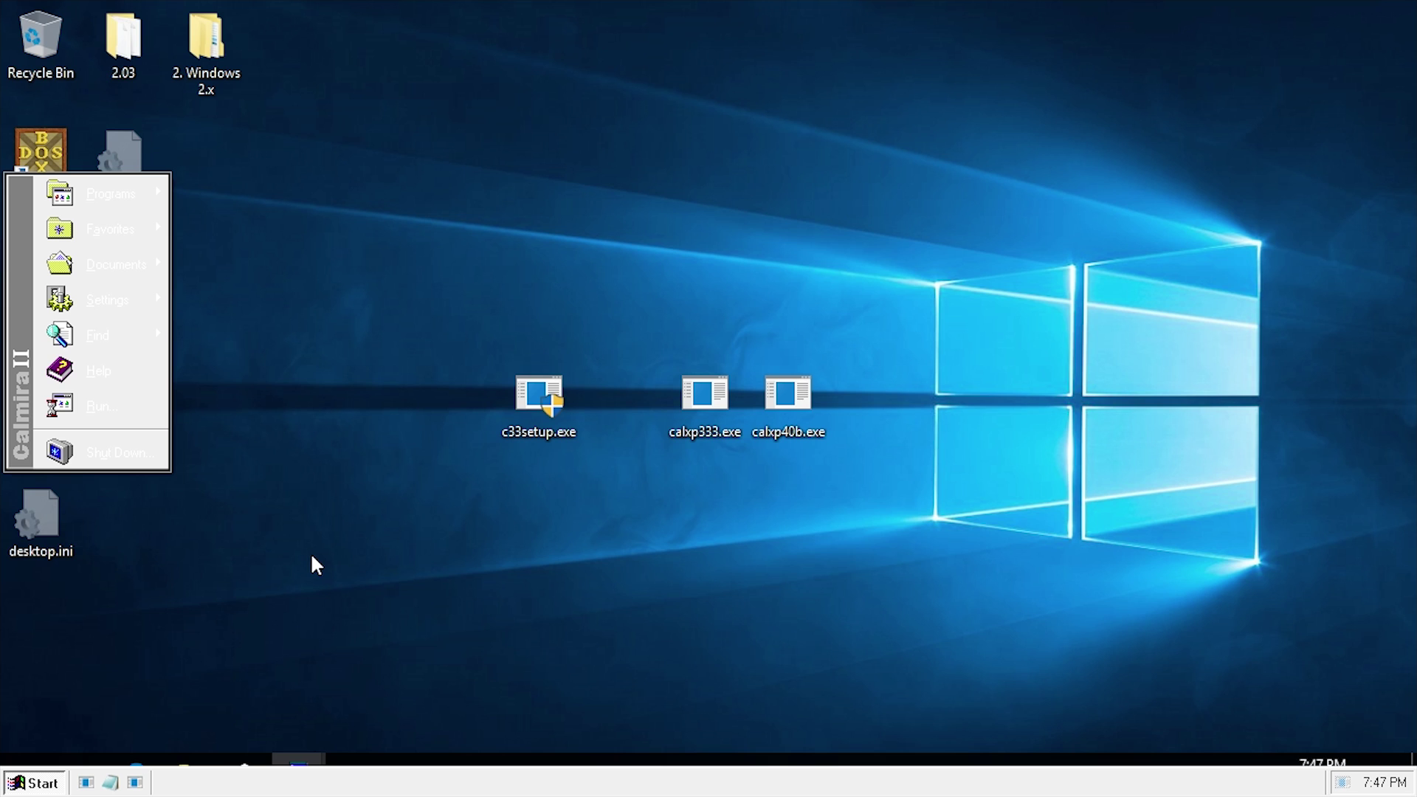
mouse_move(155, 290)
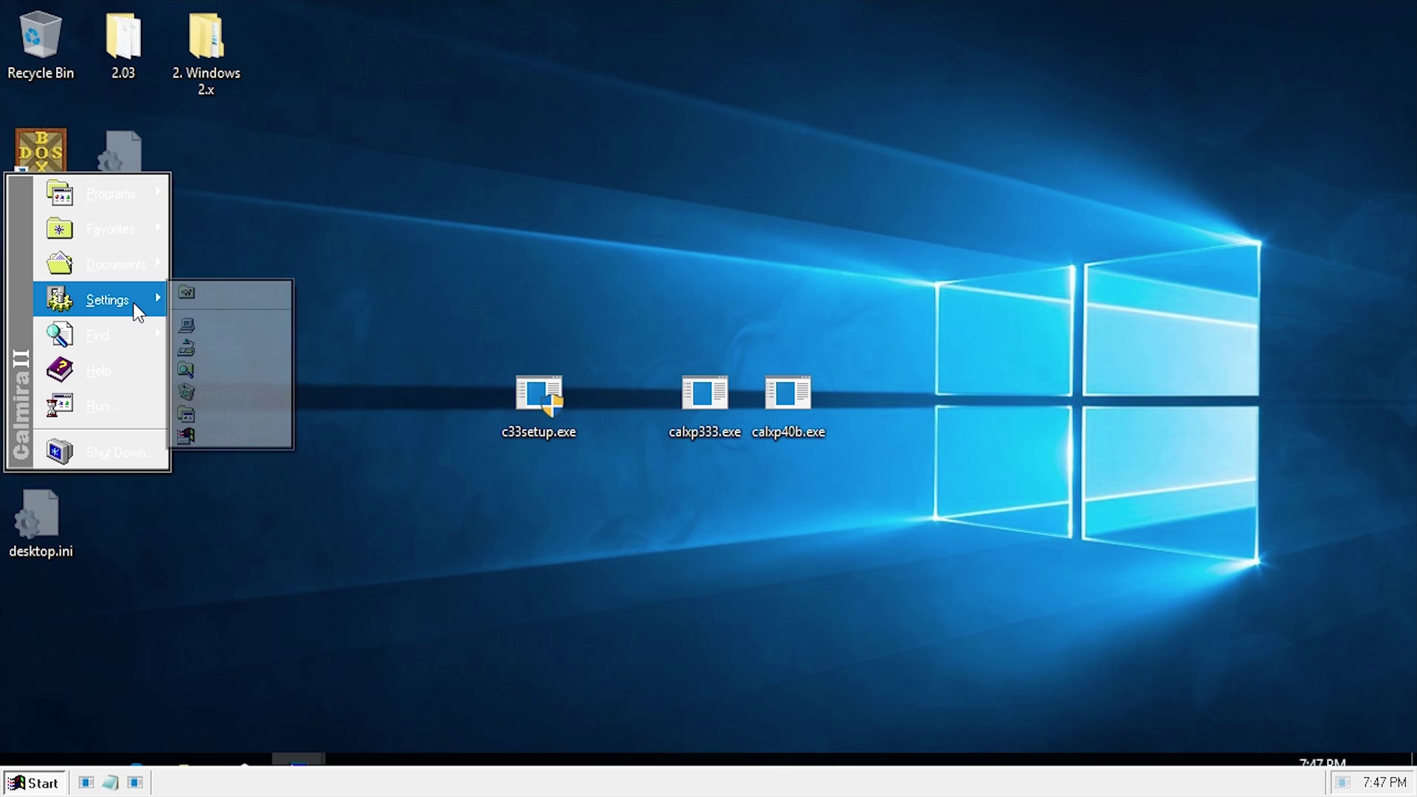
click(221, 329)
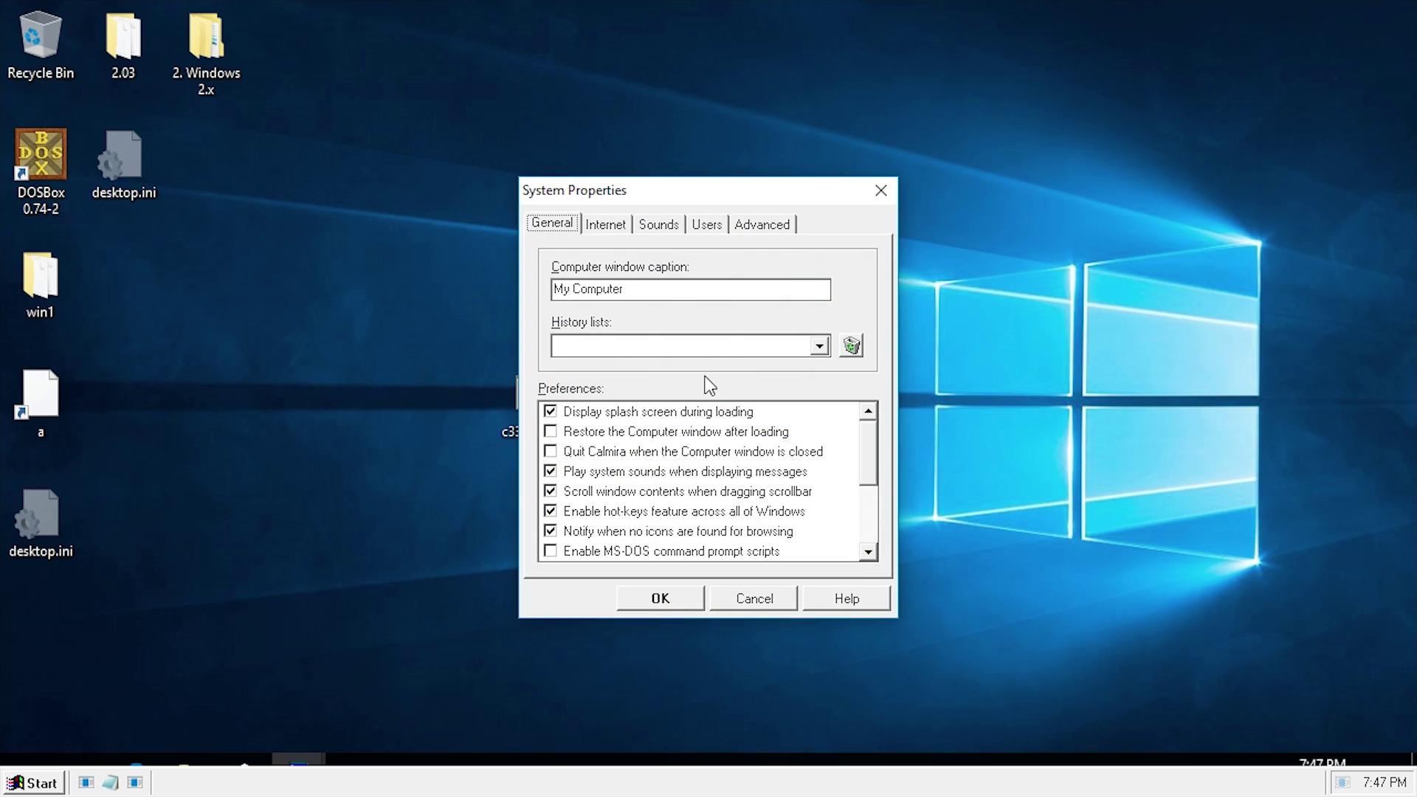
click(594, 228)
click(656, 228)
click(707, 224)
click(762, 225)
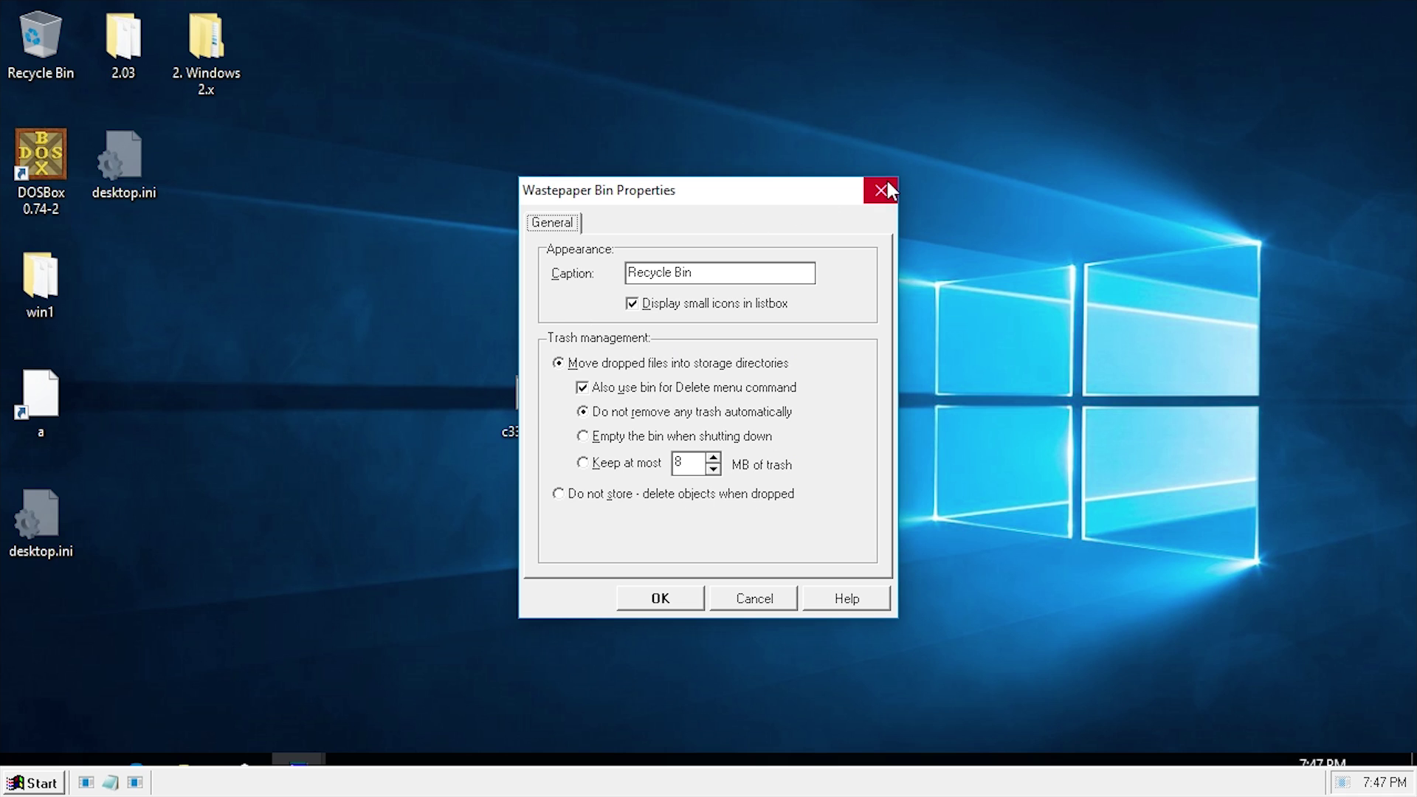
click(883, 190)
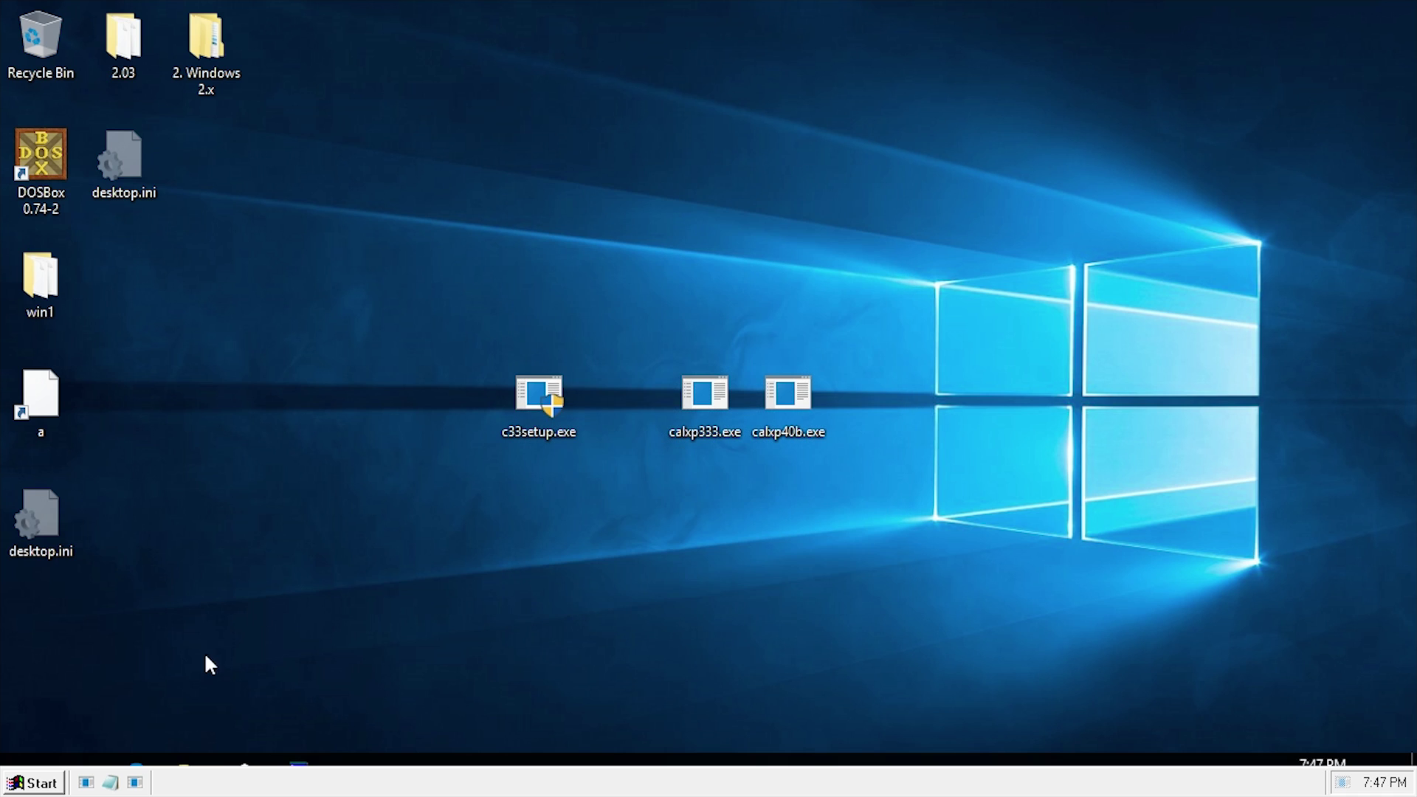
Review the General and Display pages of Calmira's Desktop Properties, and close the dialog without making changes
click(29, 783)
mouse_move(135, 306)
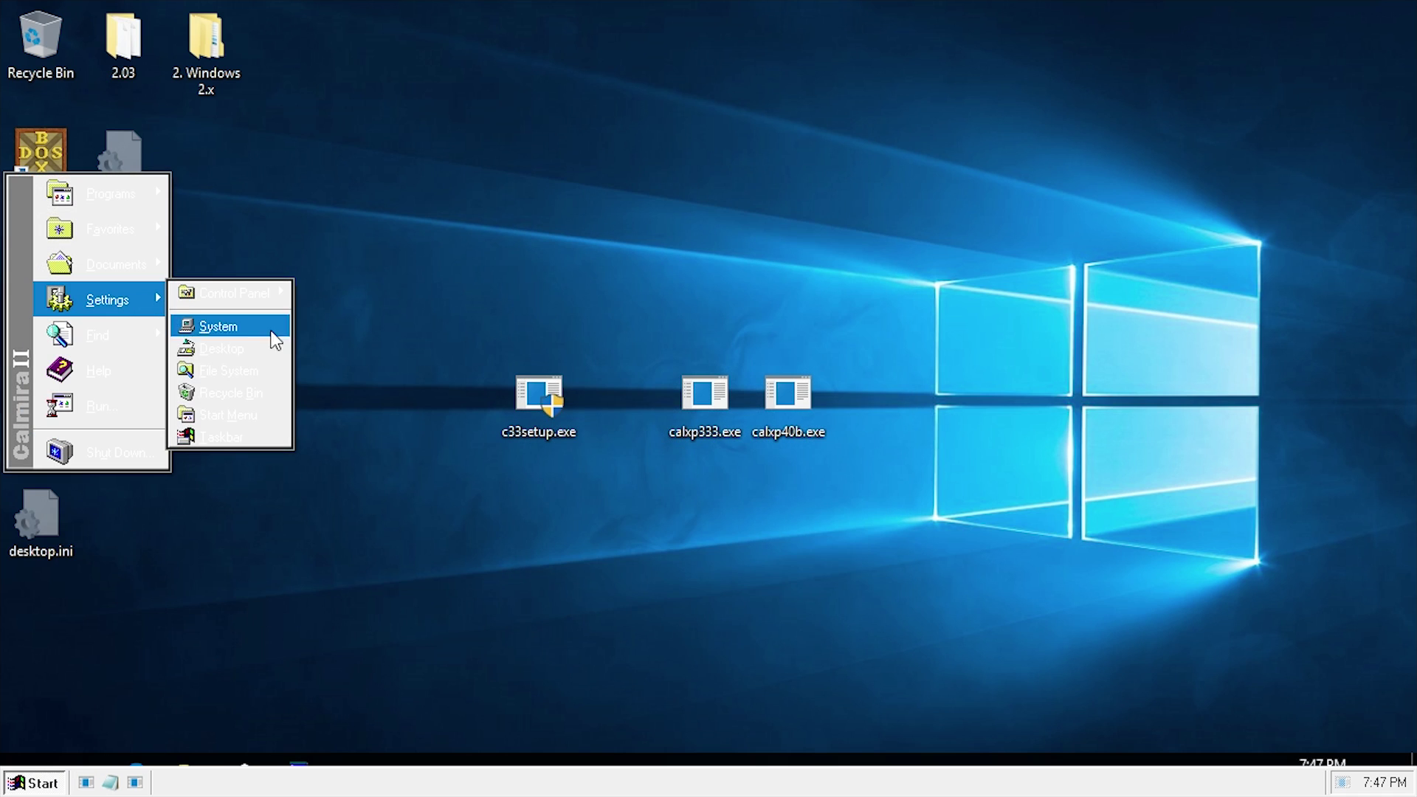
click(225, 349)
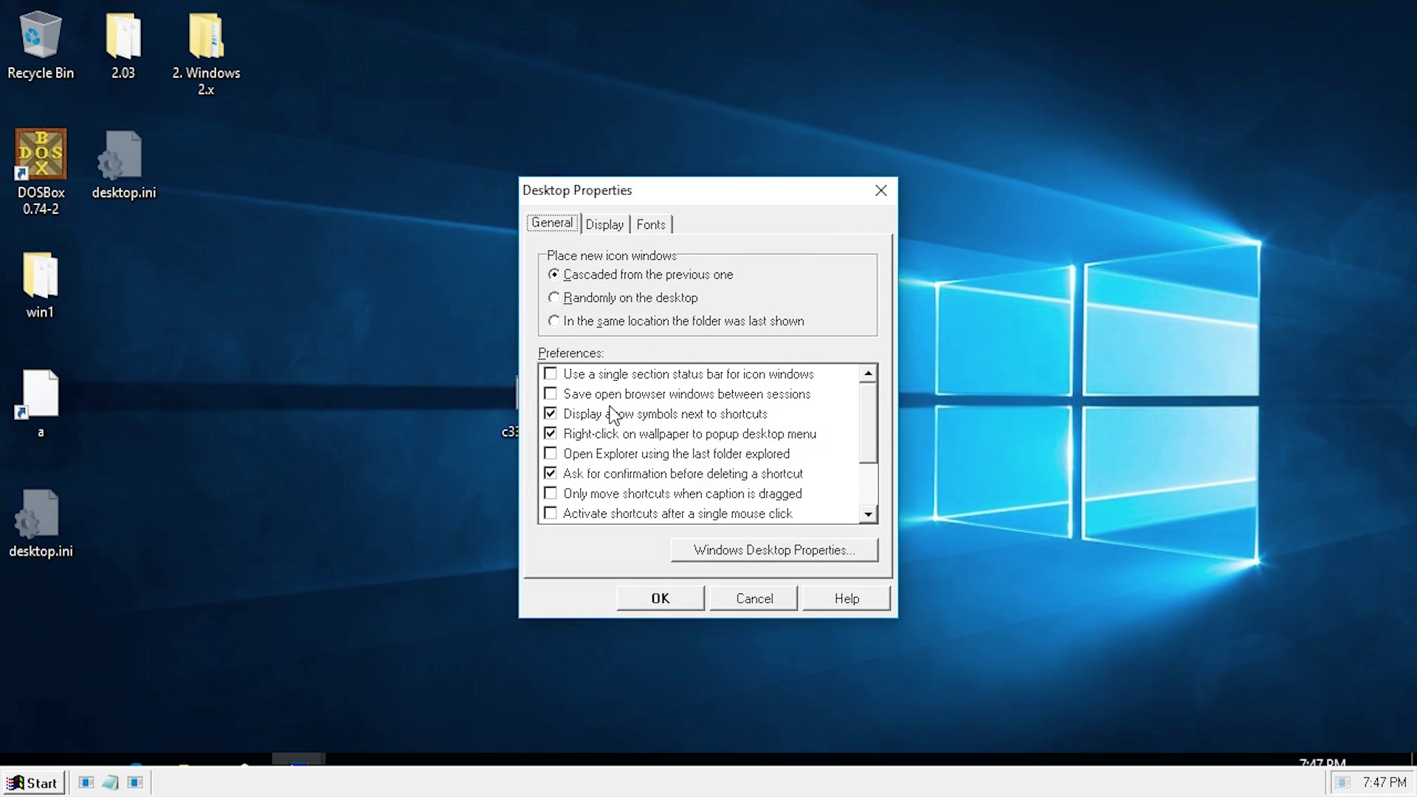
click(611, 232)
click(575, 223)
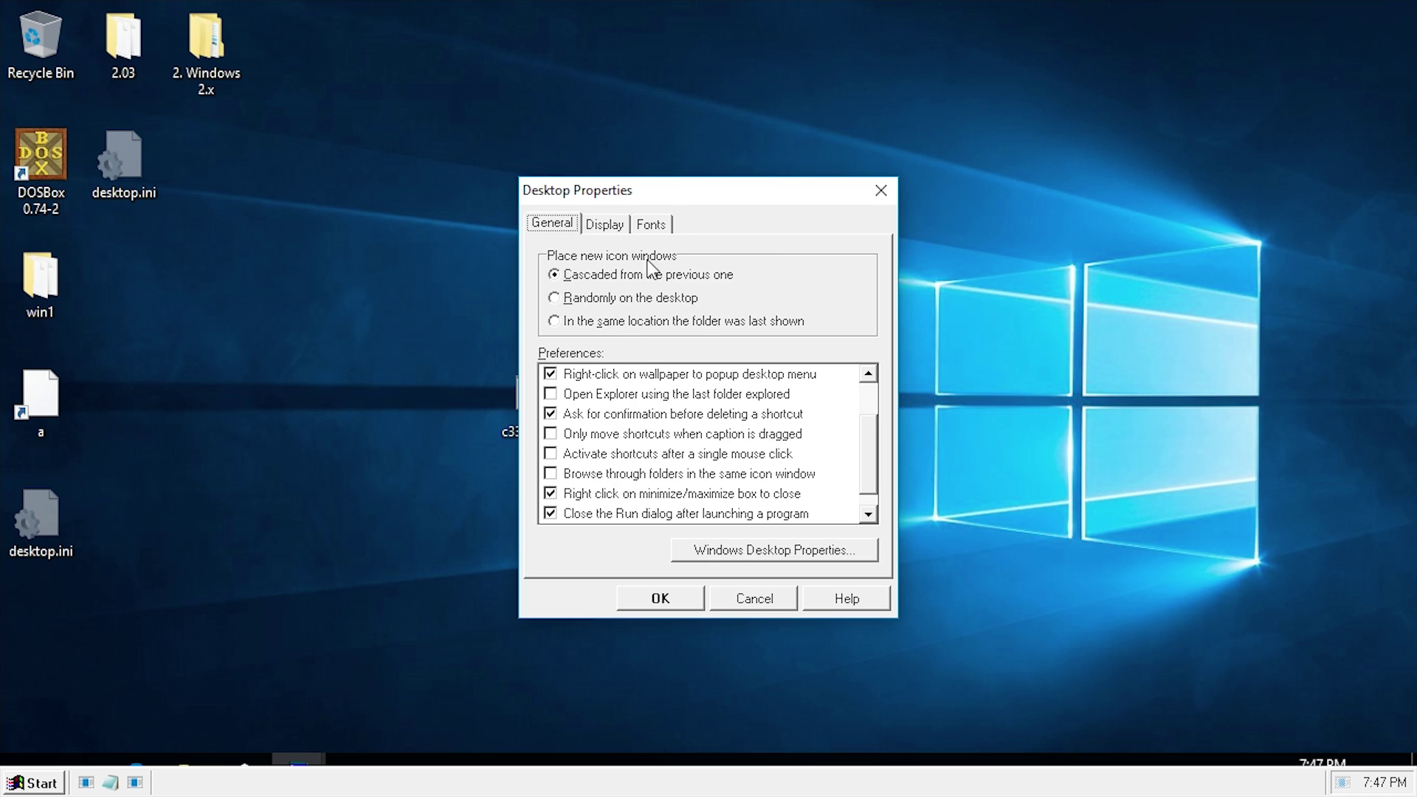
click(608, 222)
key(Escape)
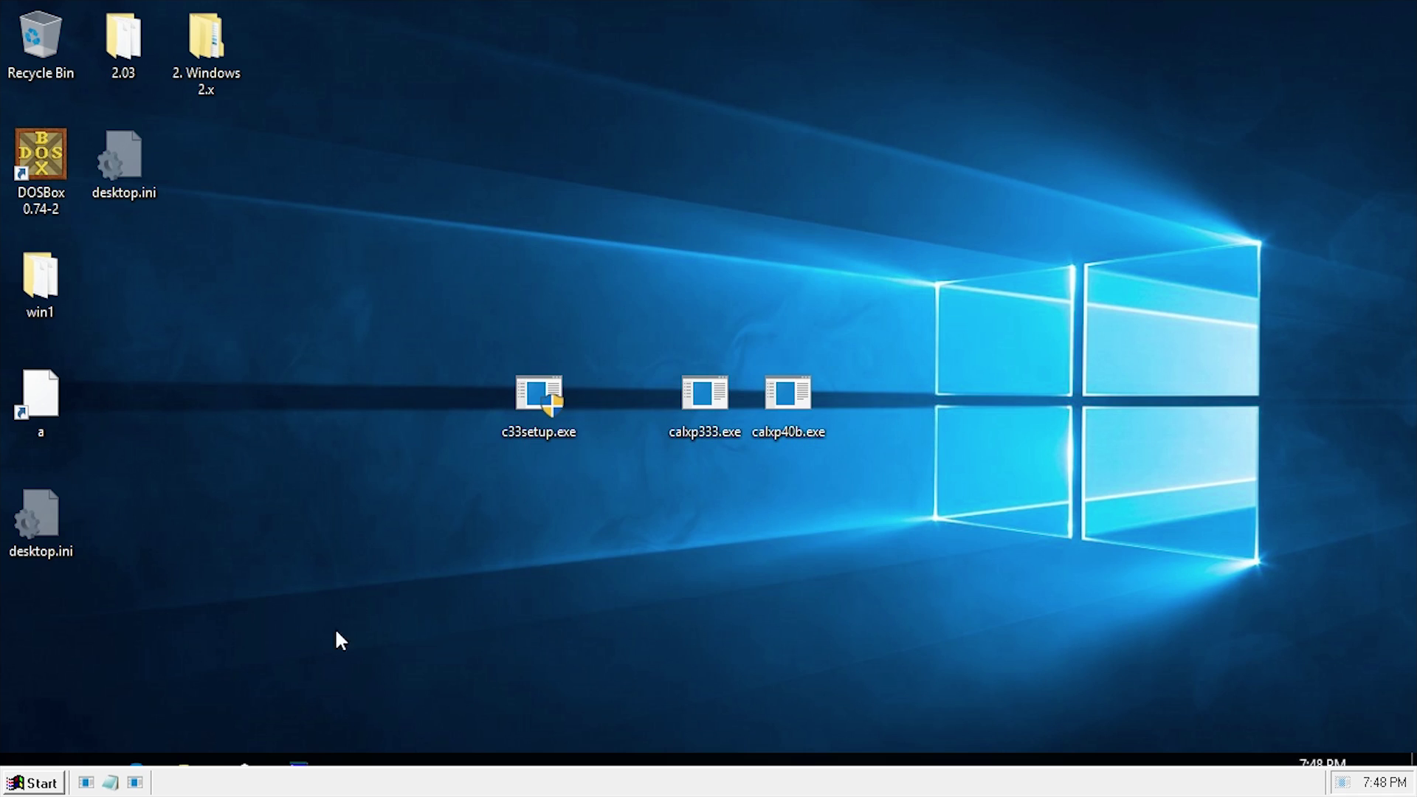
Open Calmira's Run Program dialog and move it down beside the desktop icons
click(34, 782)
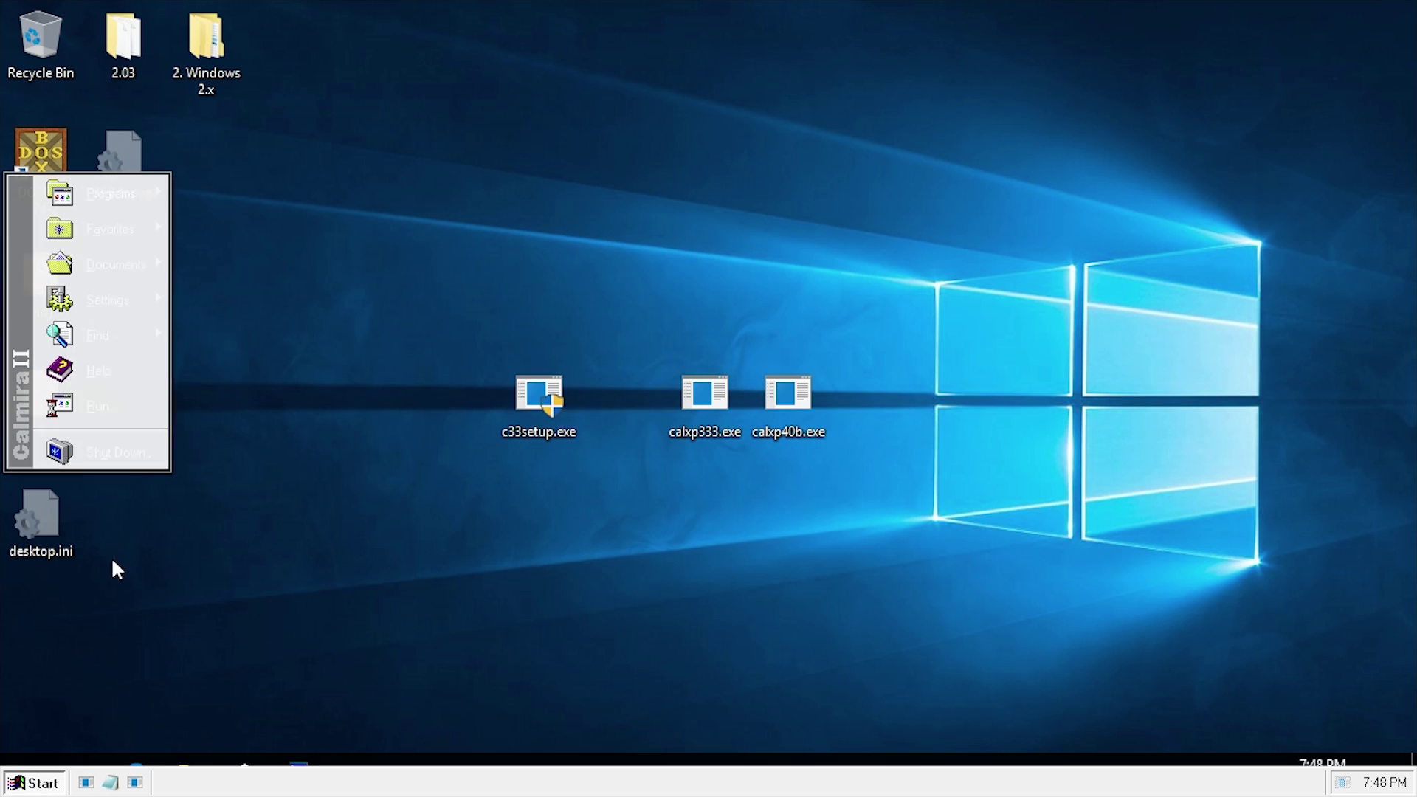
click(93, 422)
drag(608, 325, 418, 441)
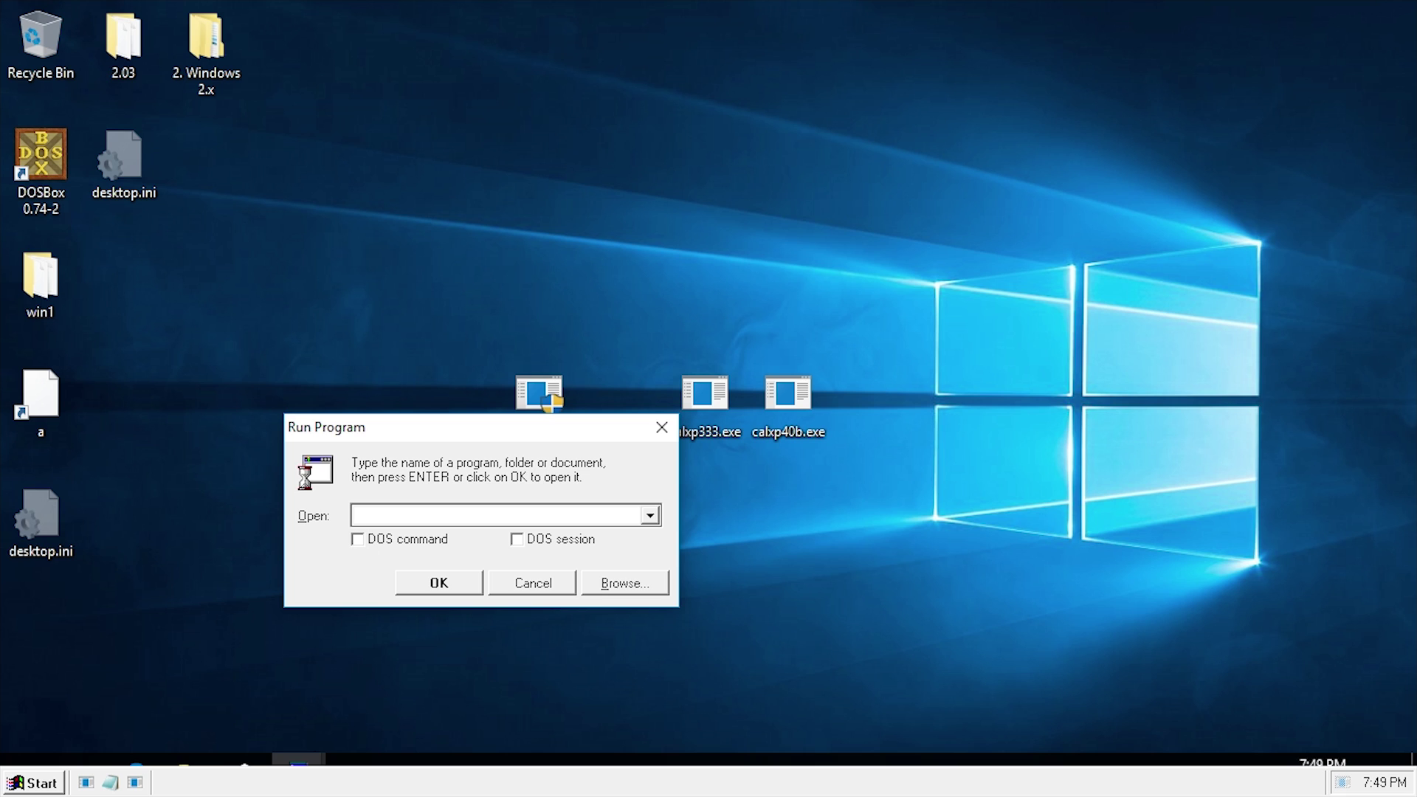
Try to launch cmd from Calmira's Run Program dialog
text(cnd)
key(Return)
key(Return)
text(cmd)
key(Return)
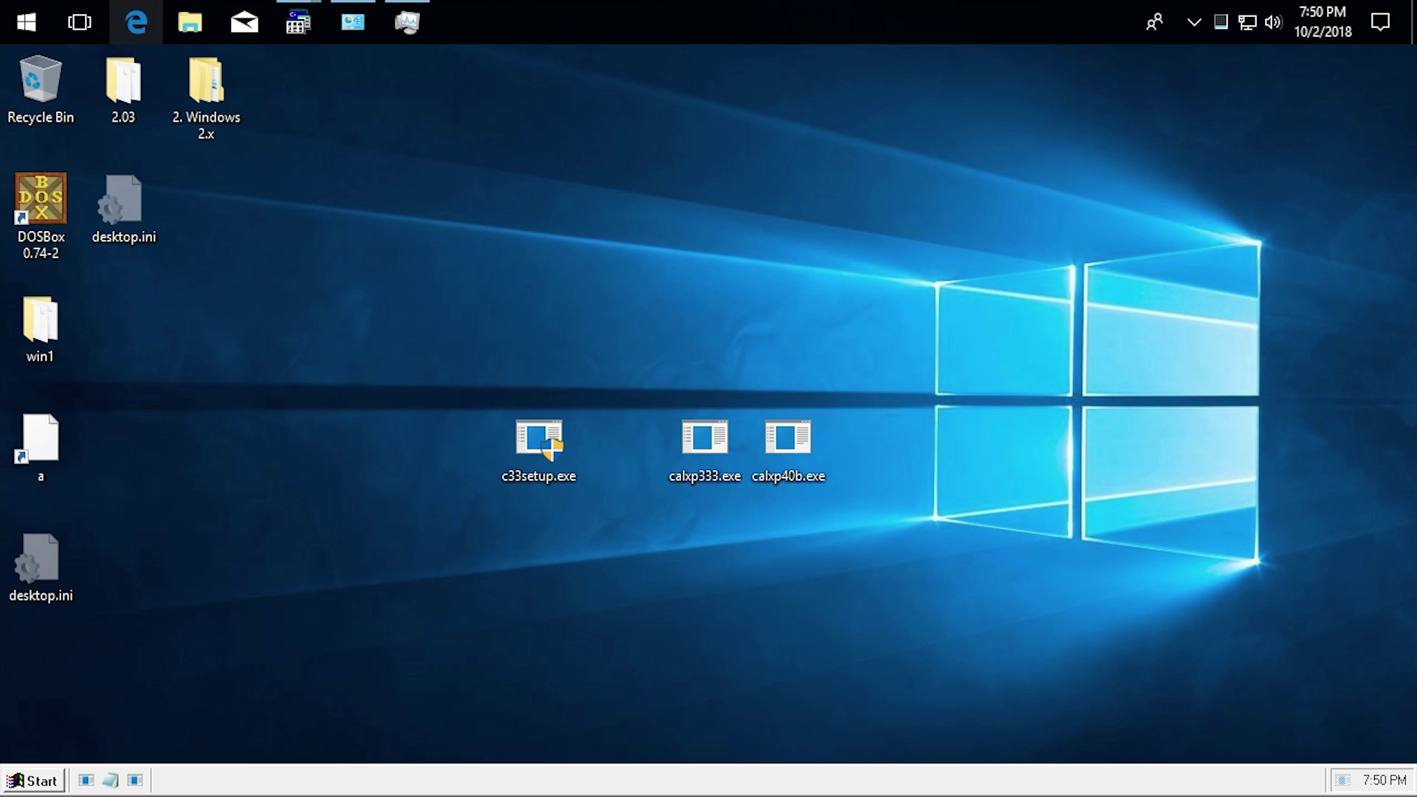
Open Calmira's Task Manager, move it aside, and look through its hidden tasks
right_click(1206, 776)
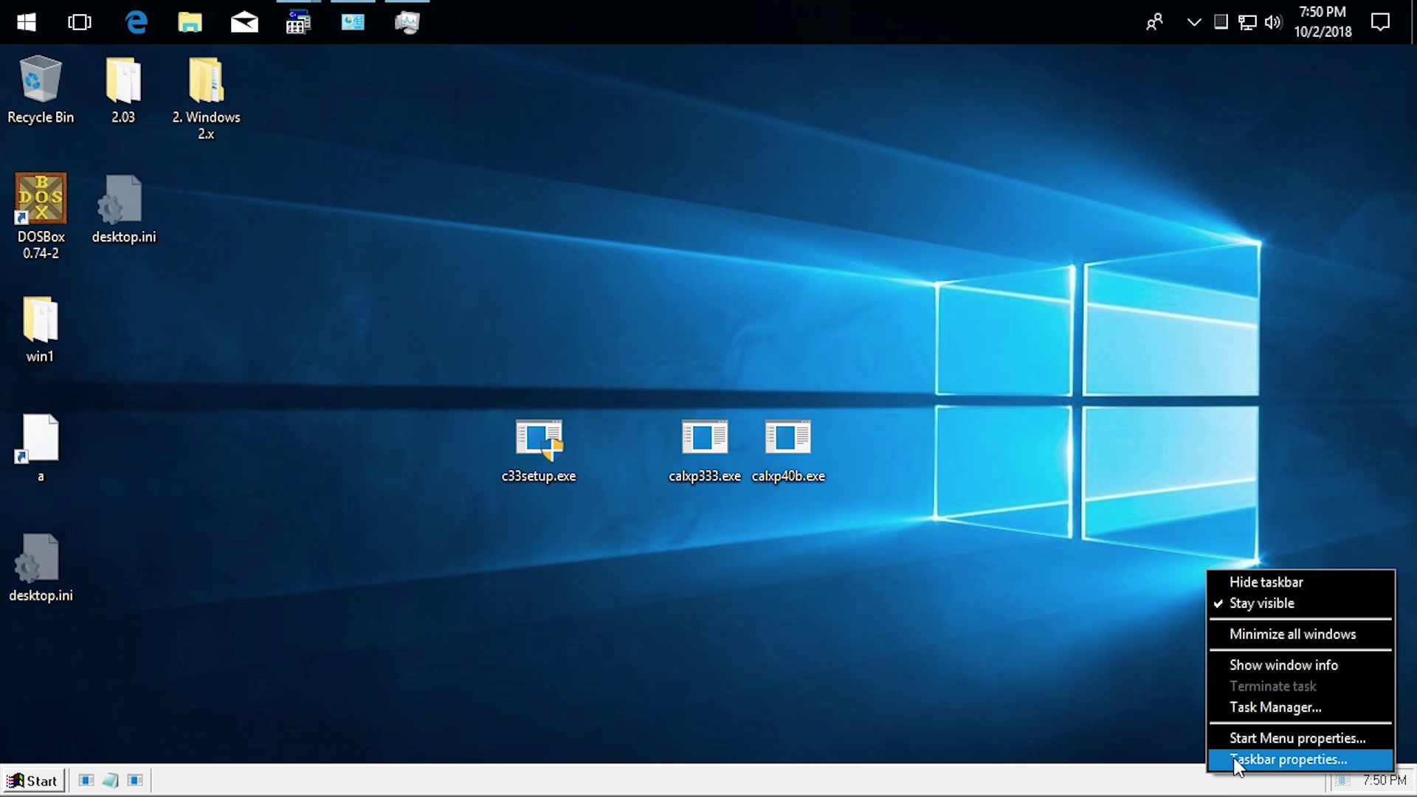
click(1288, 710)
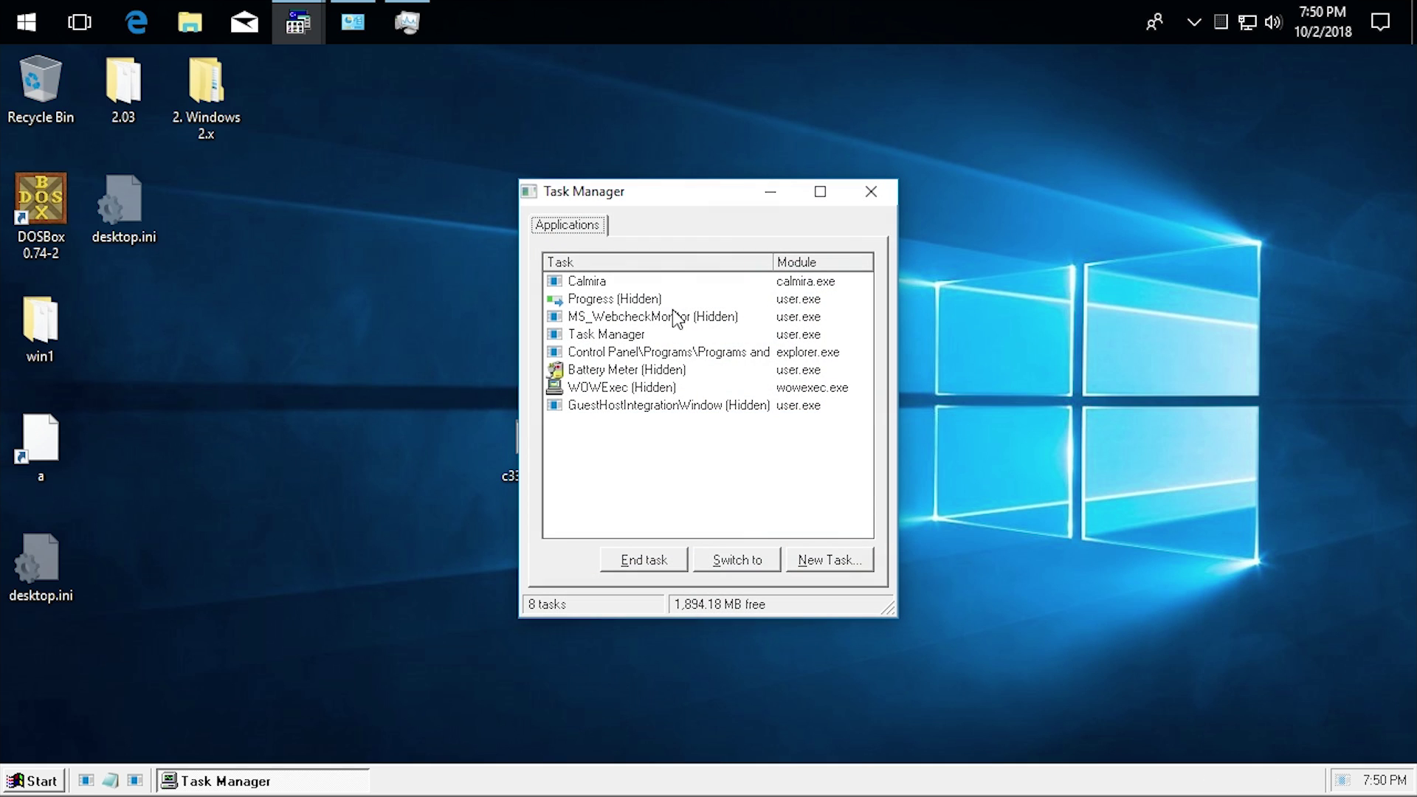
drag(641, 196, 811, 243)
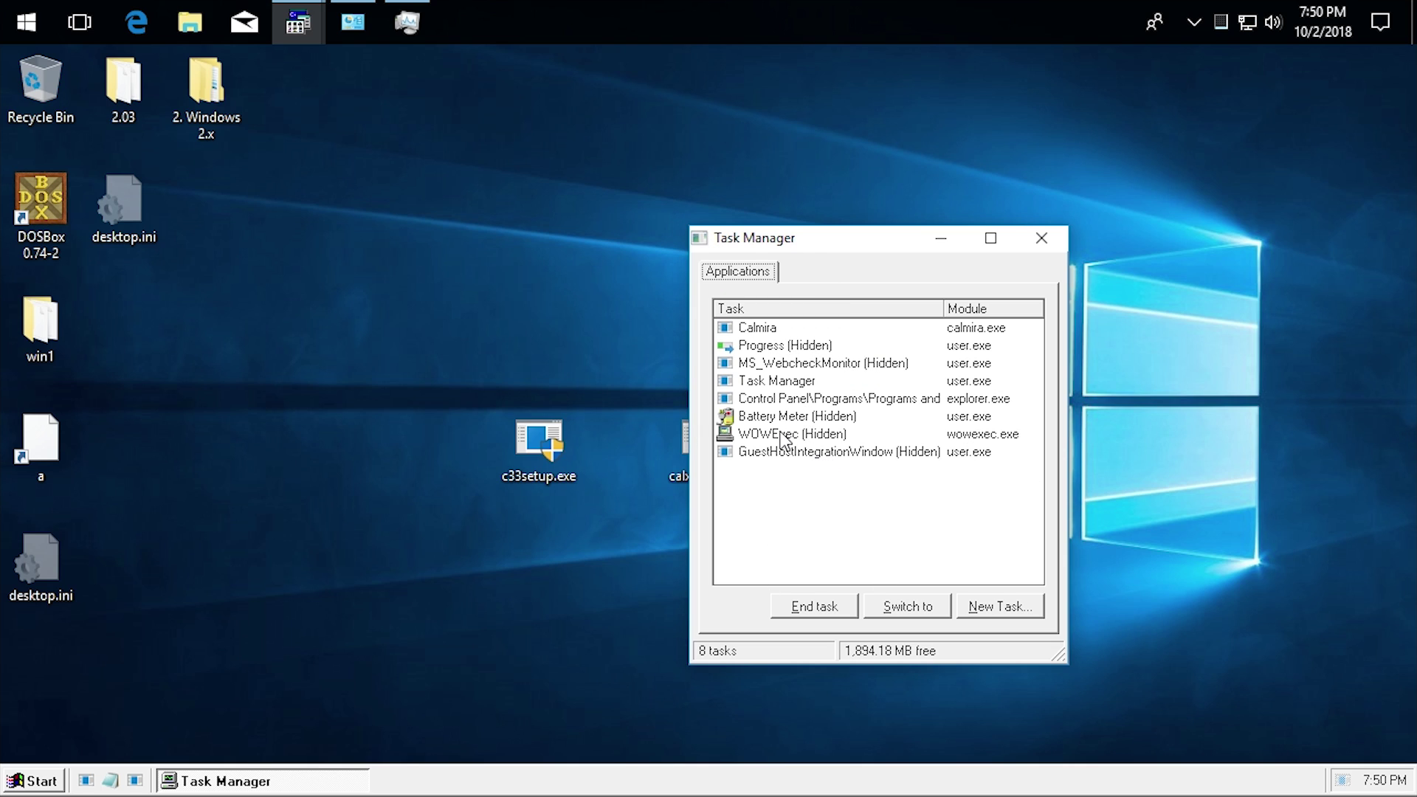
click(819, 418)
click(793, 435)
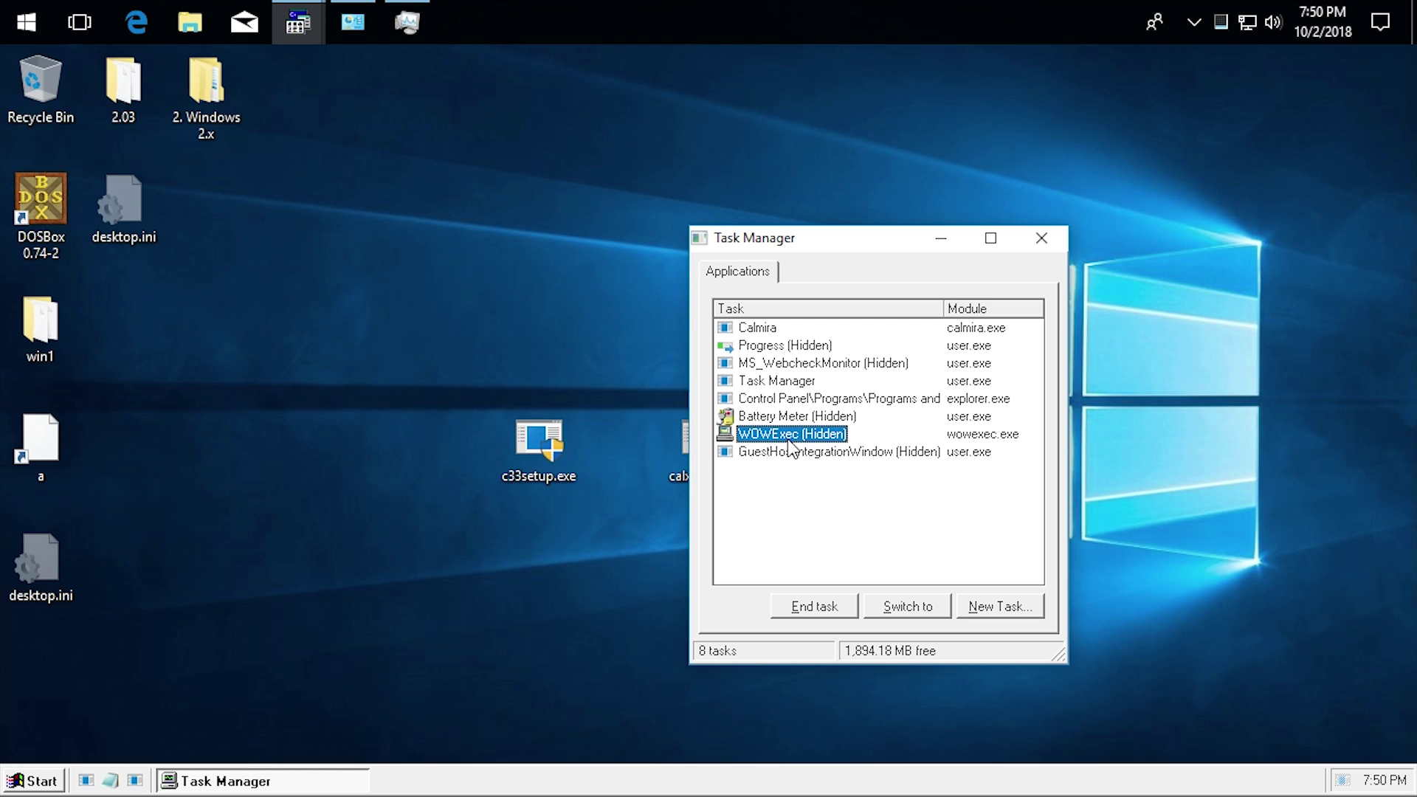
click(784, 453)
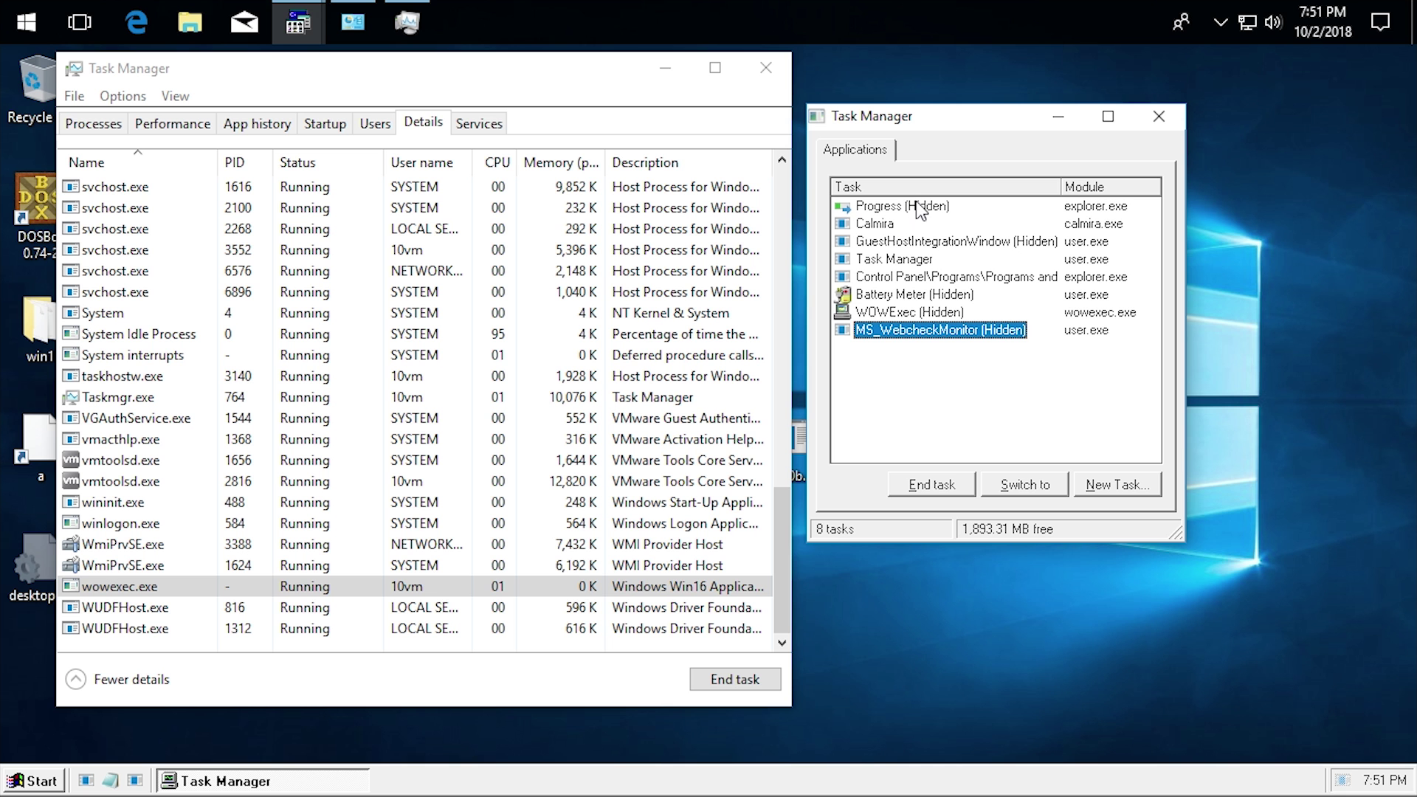
click(920, 211)
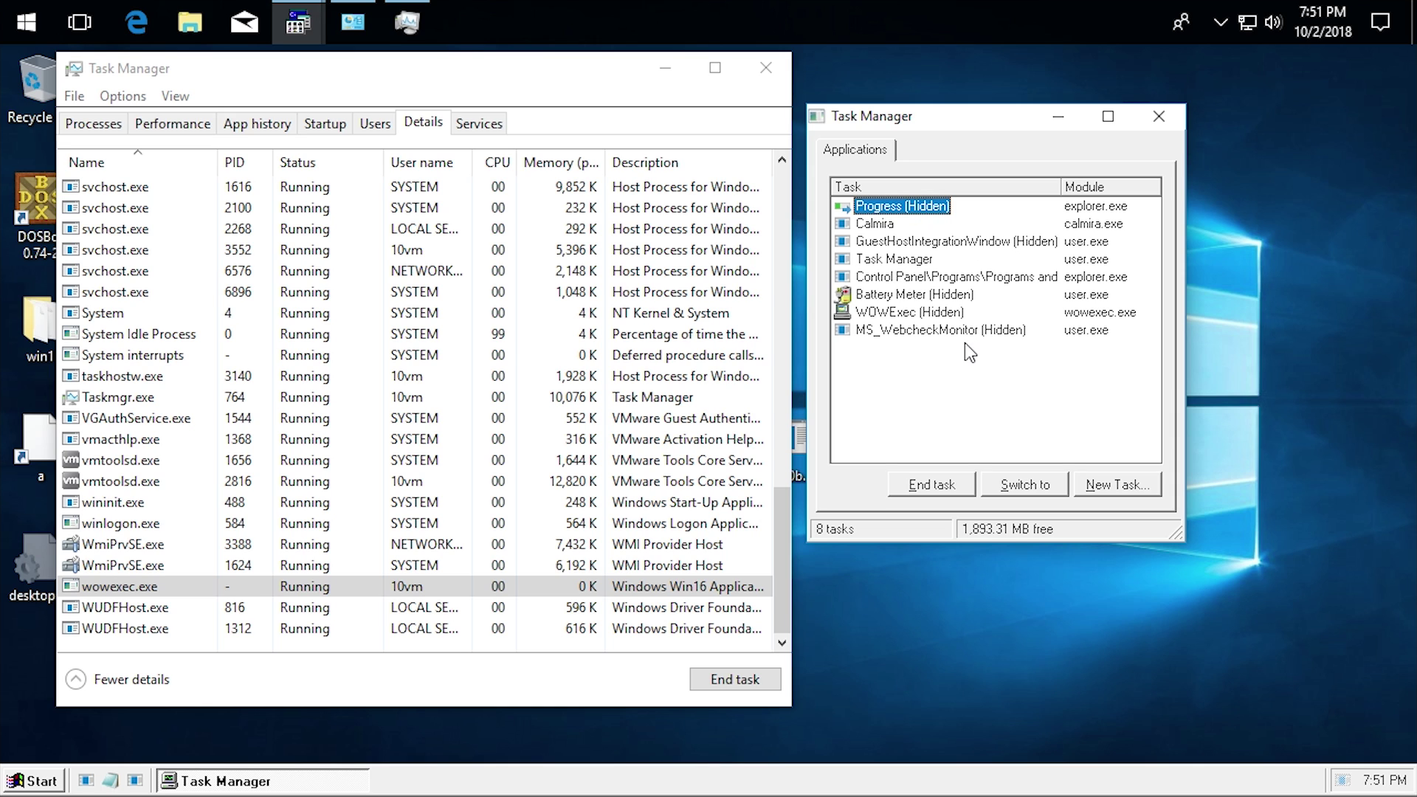
Look through the Processes page of Windows Task Manager and compare it with the WOWExec (Hidden) entry in Calmira's Task Manager
click(93, 123)
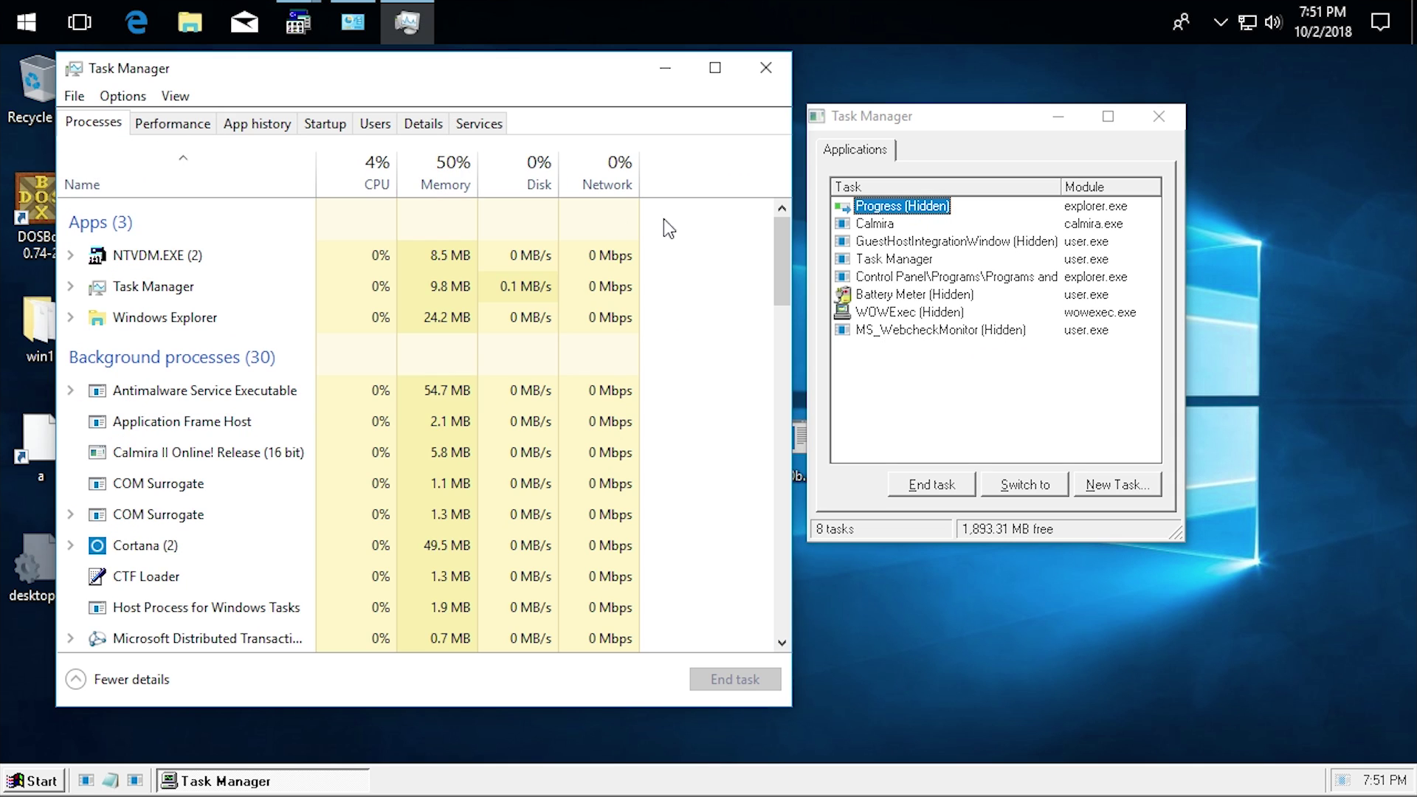
scroll(210, 318, down, 9)
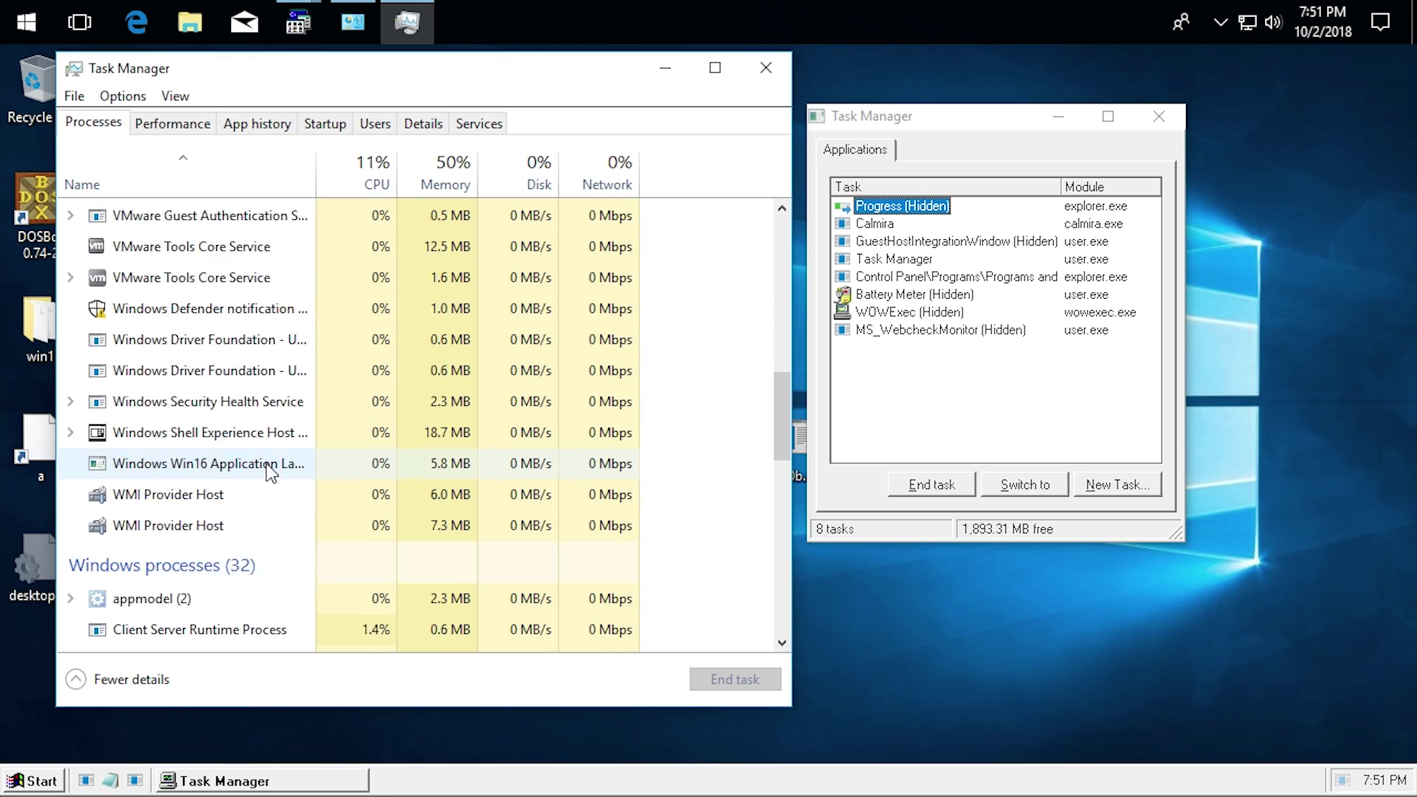
scroll(466, 493, up, 5)
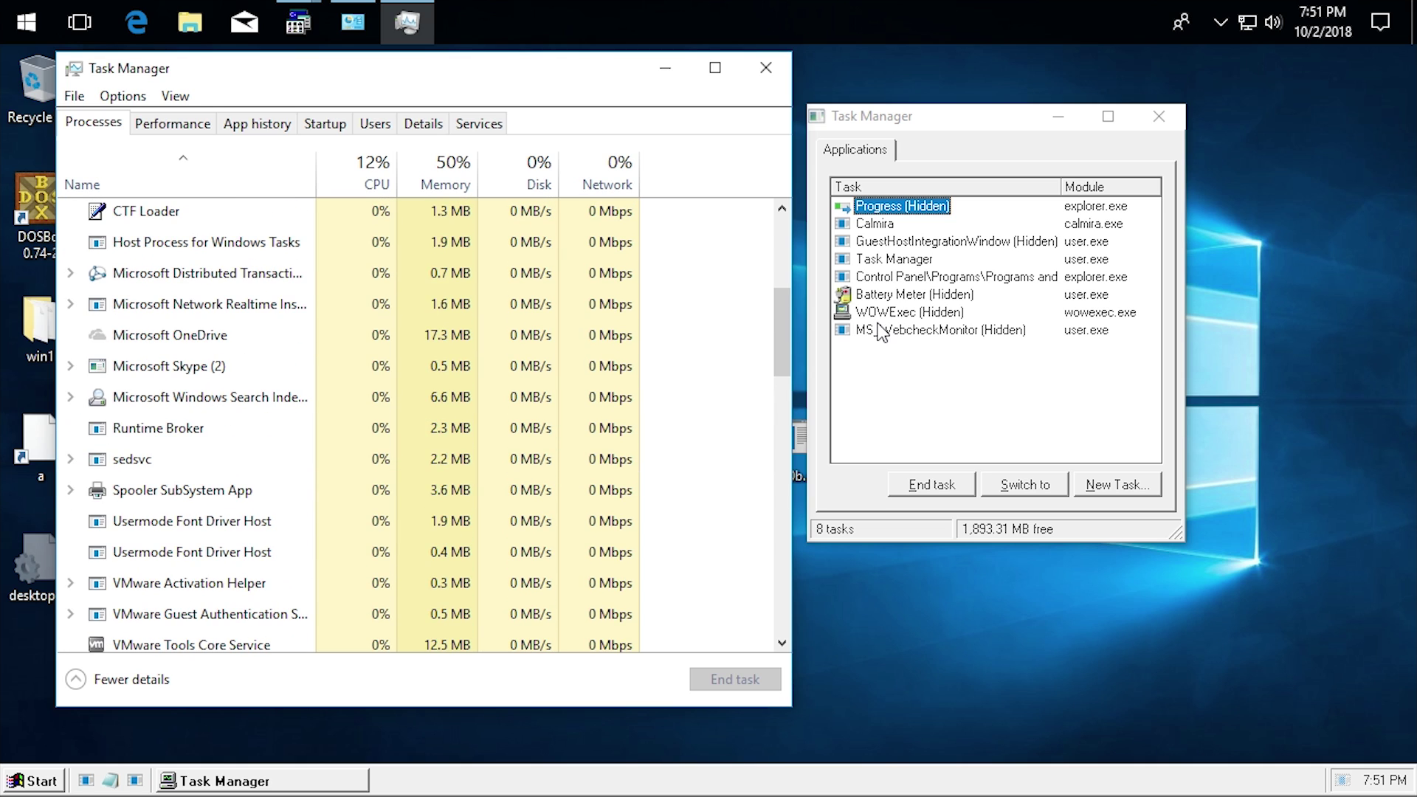
click(913, 314)
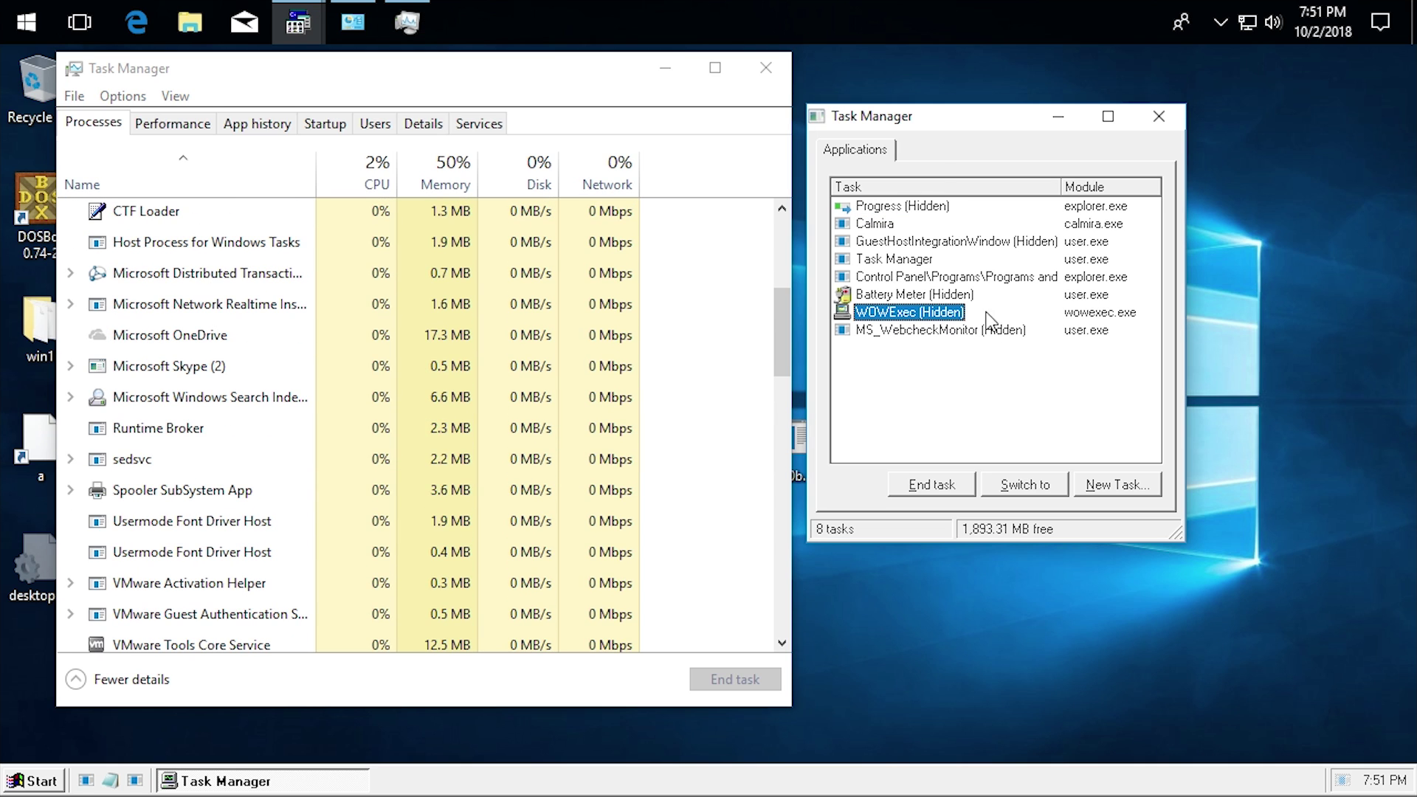
Terminate the Battery Meter (Hidden) task in Calmira's Task Manager and accept the warning
key(Up)
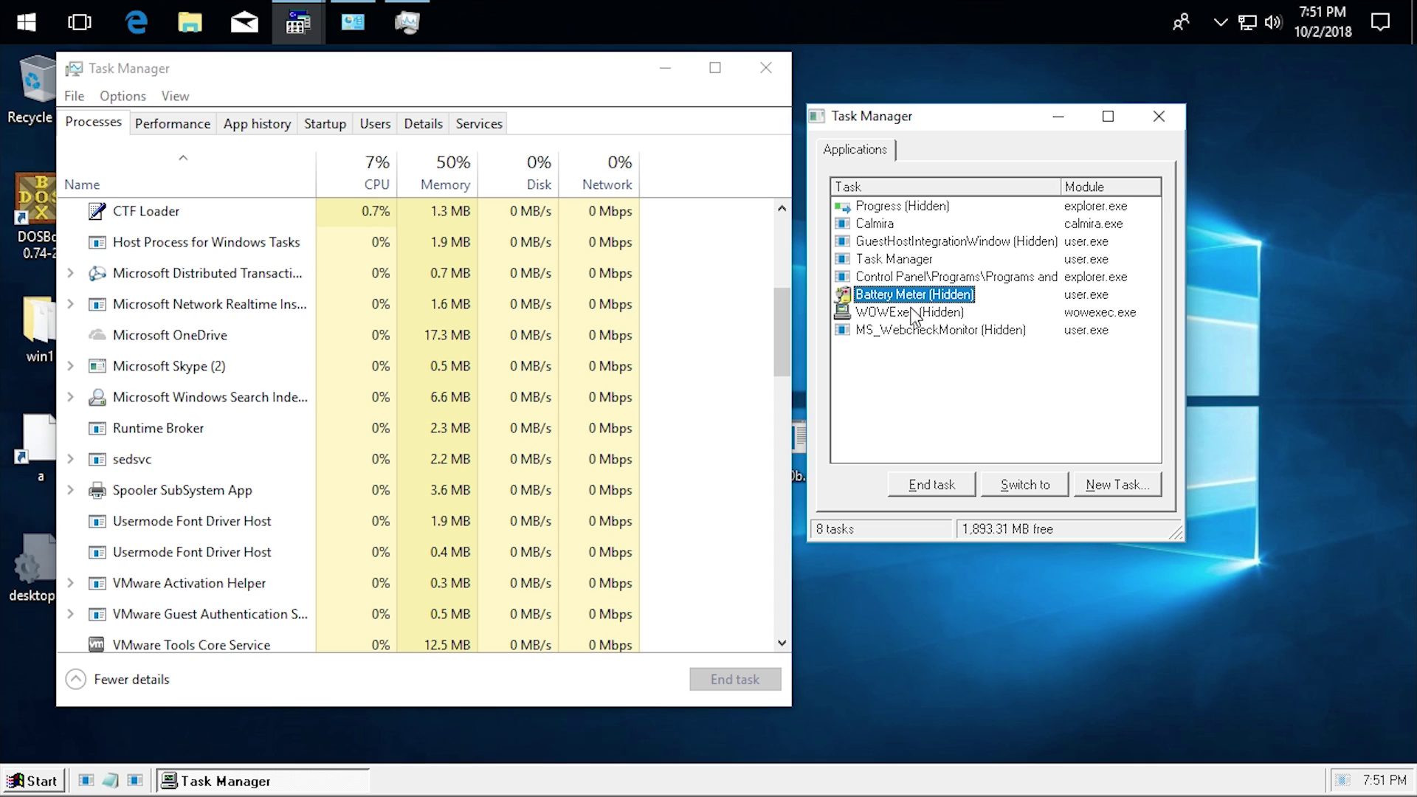
right_click(867, 294)
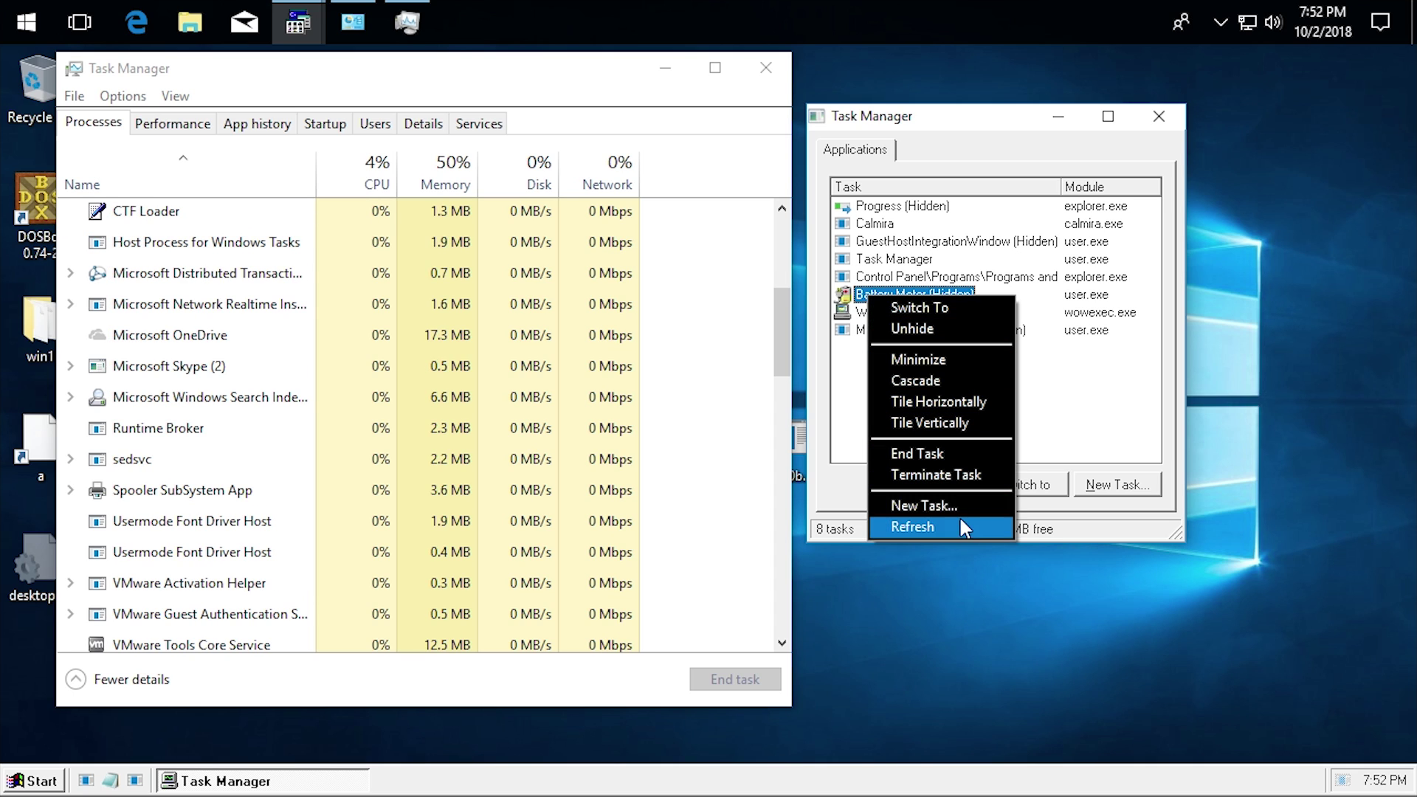
click(952, 476)
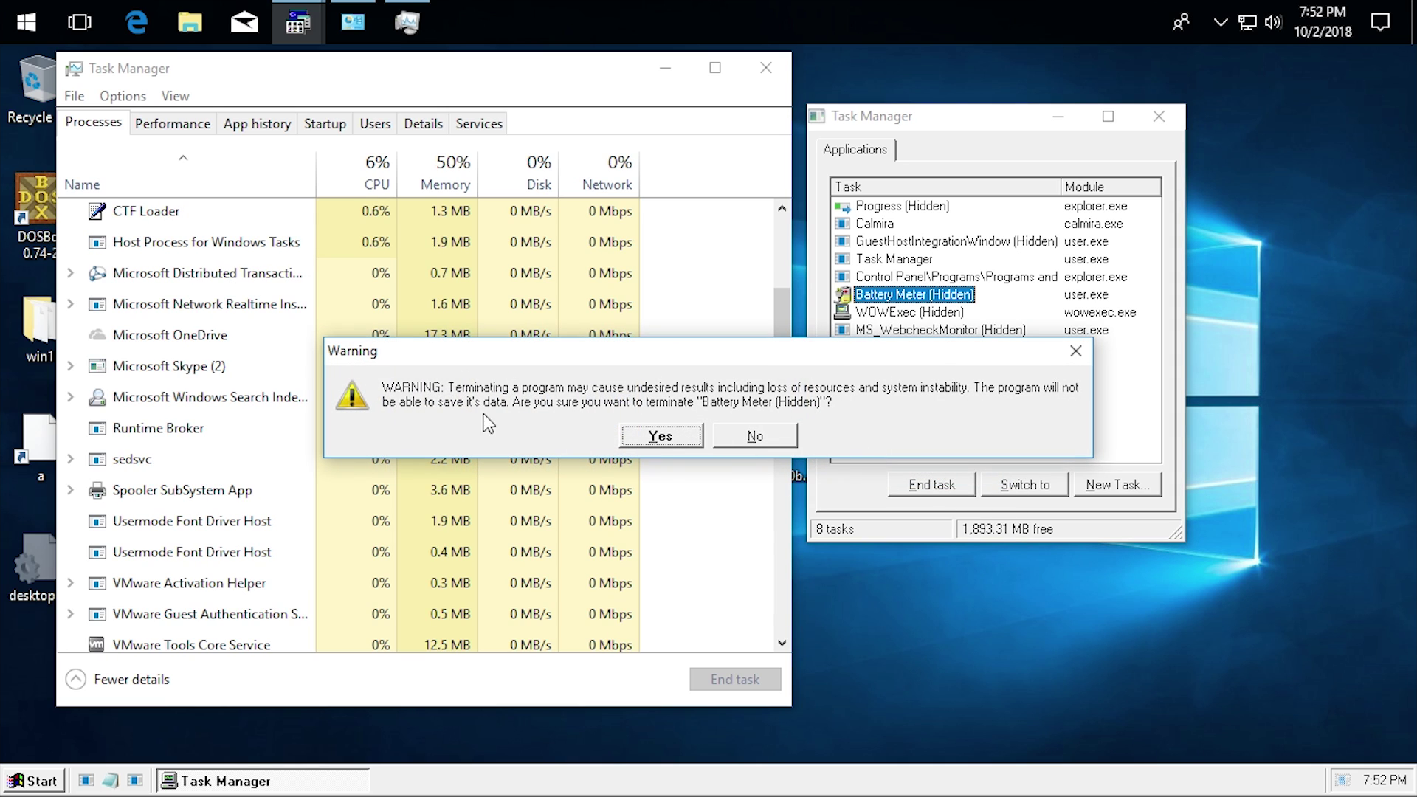
click(663, 436)
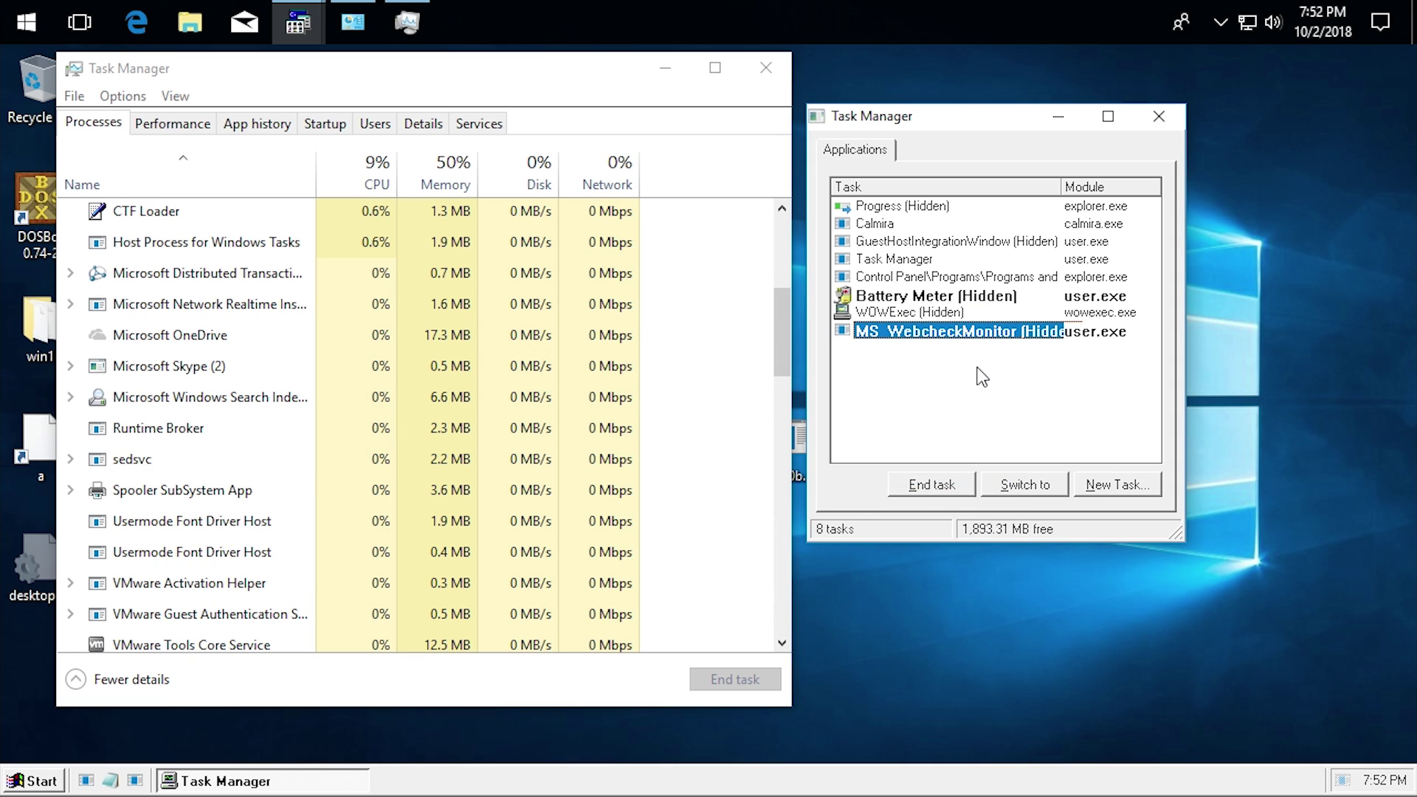
Step through the remaining tasks in Calmira's Task Manager to check how the list responds
click(916, 296)
click(886, 279)
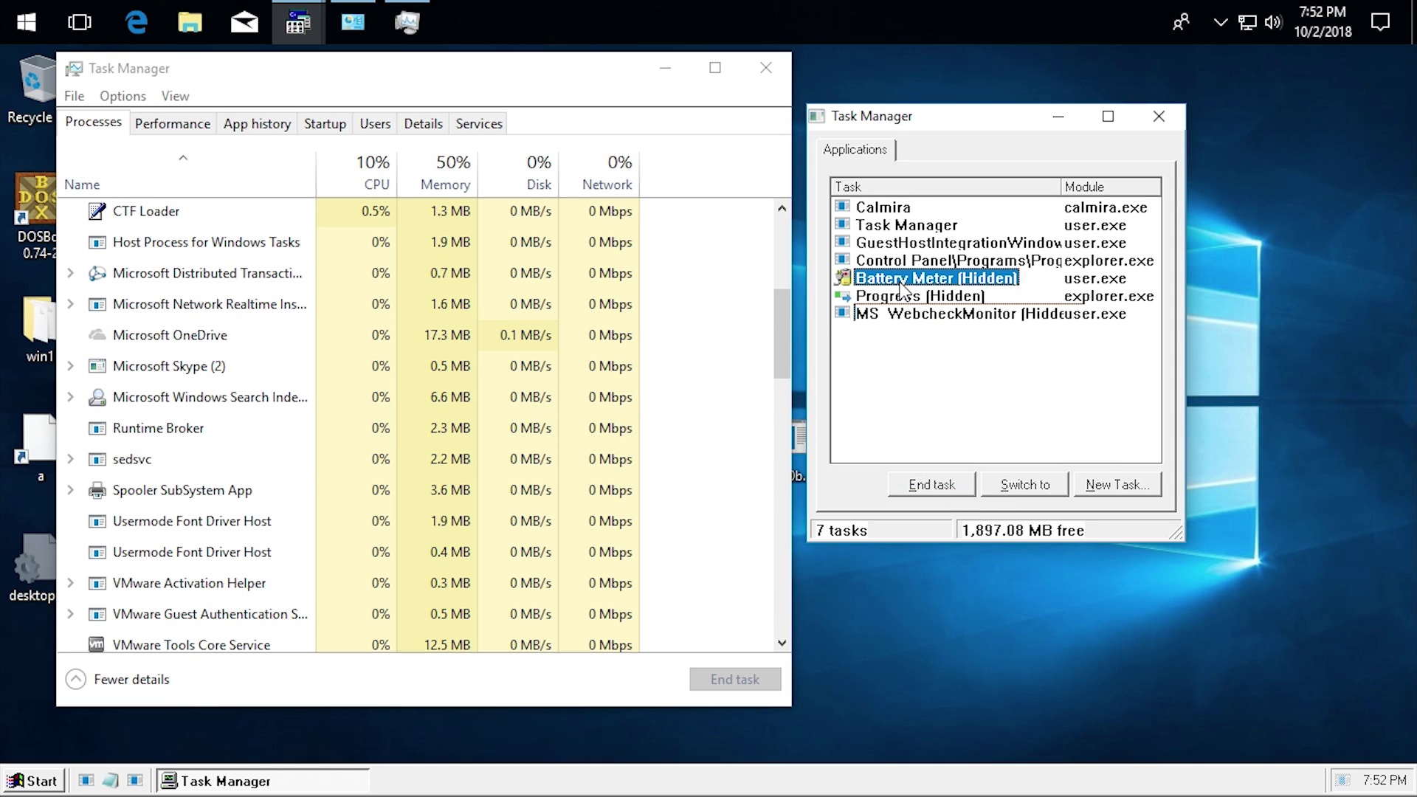
click(880, 208)
click(920, 316)
key(Up)
key(Up)
key(Up)
key(Up)
key(Up)
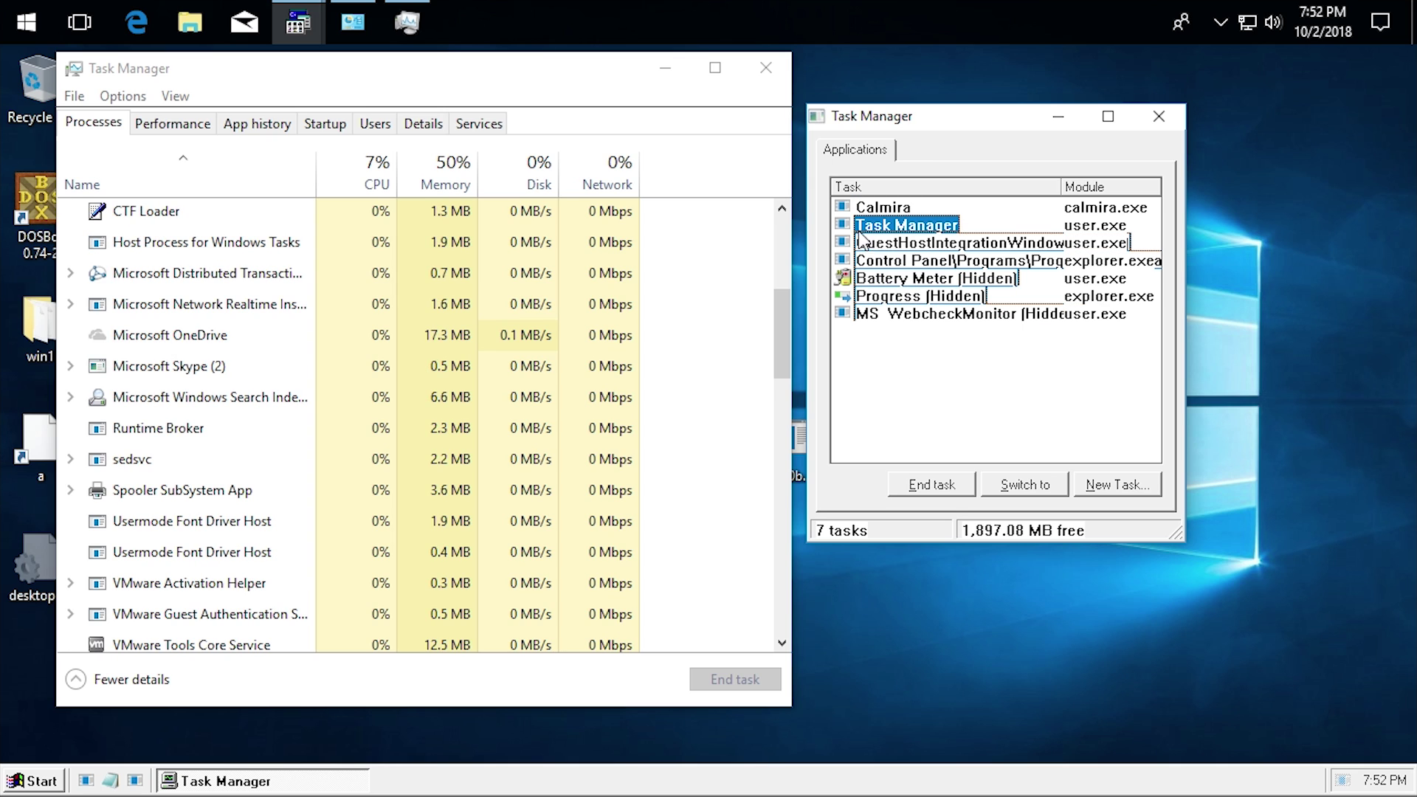
key(Down)
key(Down)
key(Down)
key(Down)
key(Down)
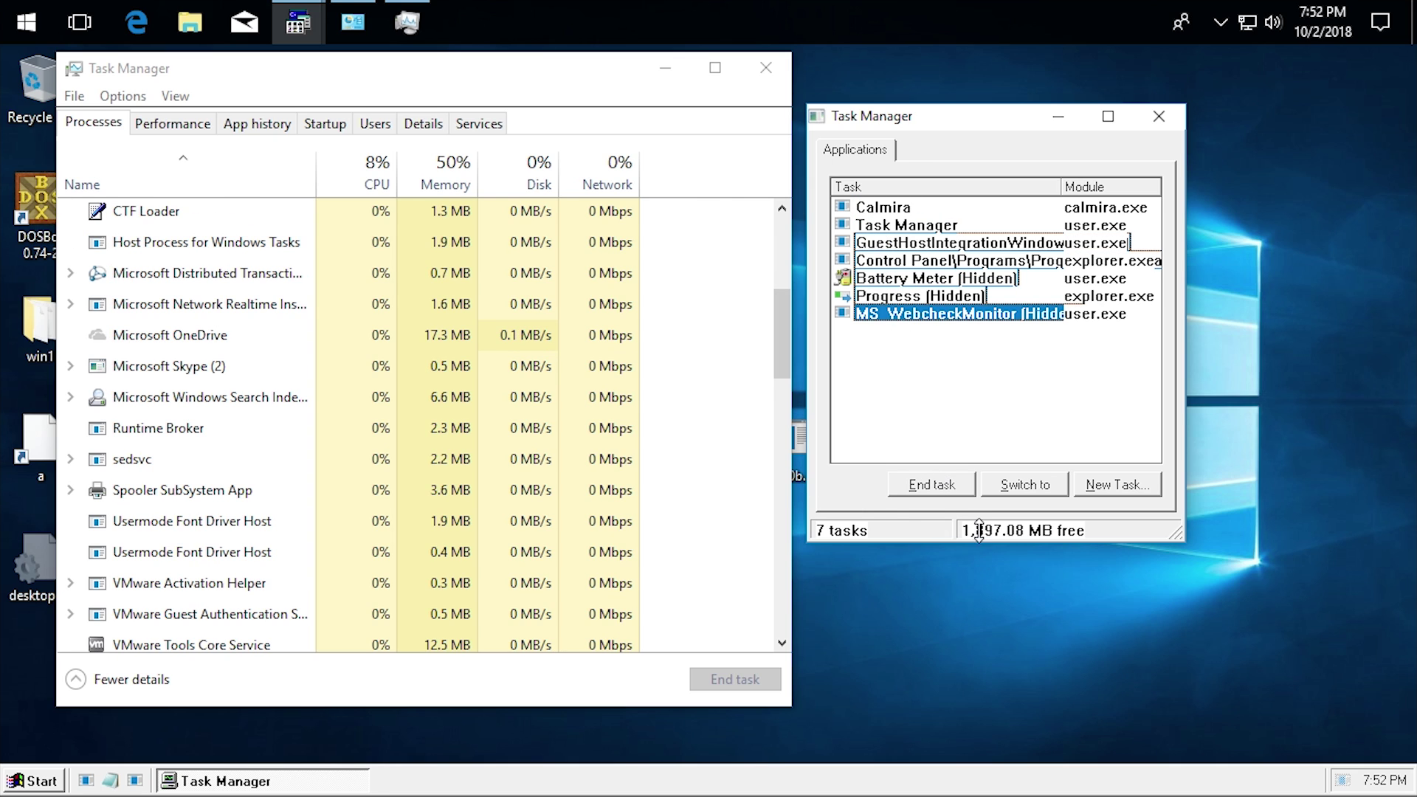
Review the Users, Startup, App history, Performance, Processes and Details pages of Windows Task Manager, examining the running processes
click(375, 123)
click(325, 122)
click(242, 124)
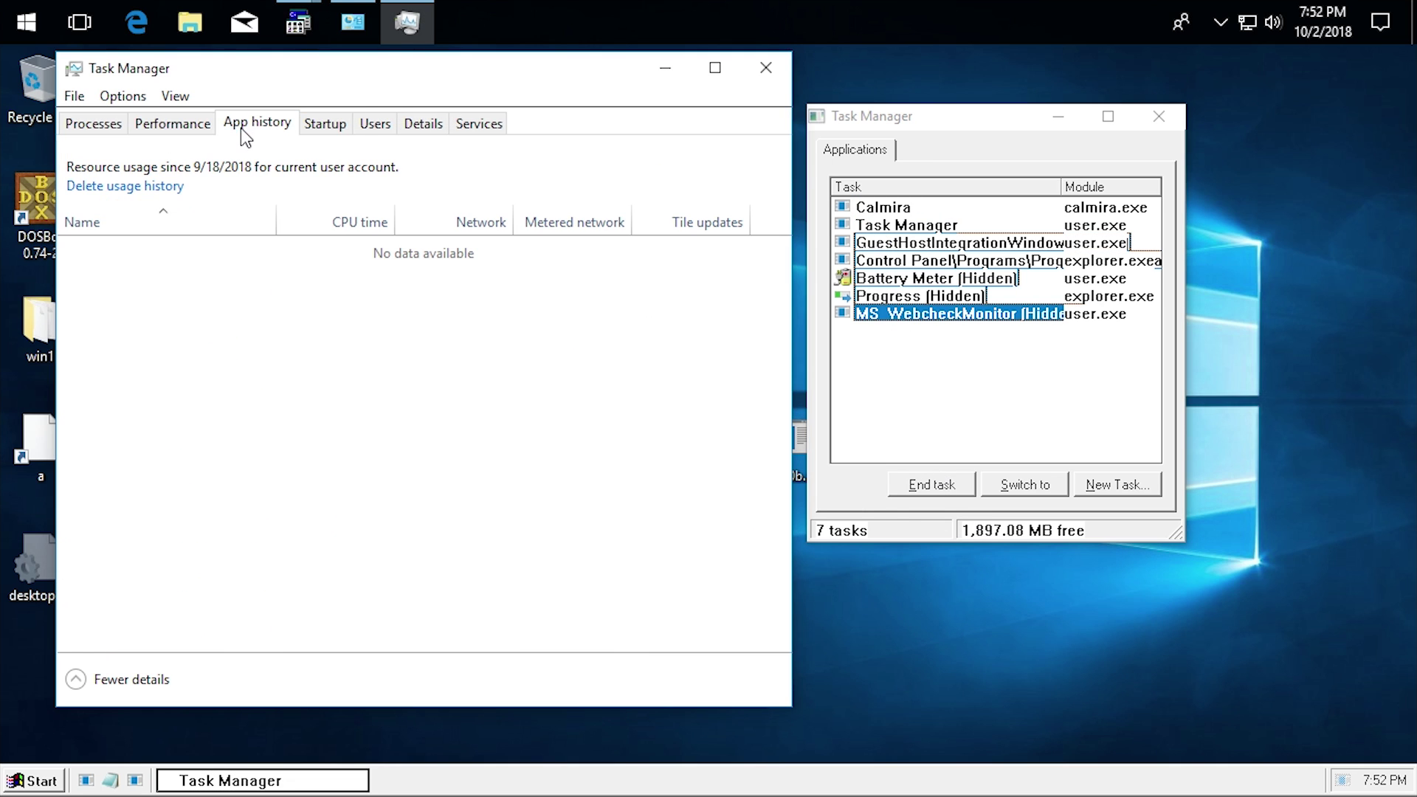
click(173, 123)
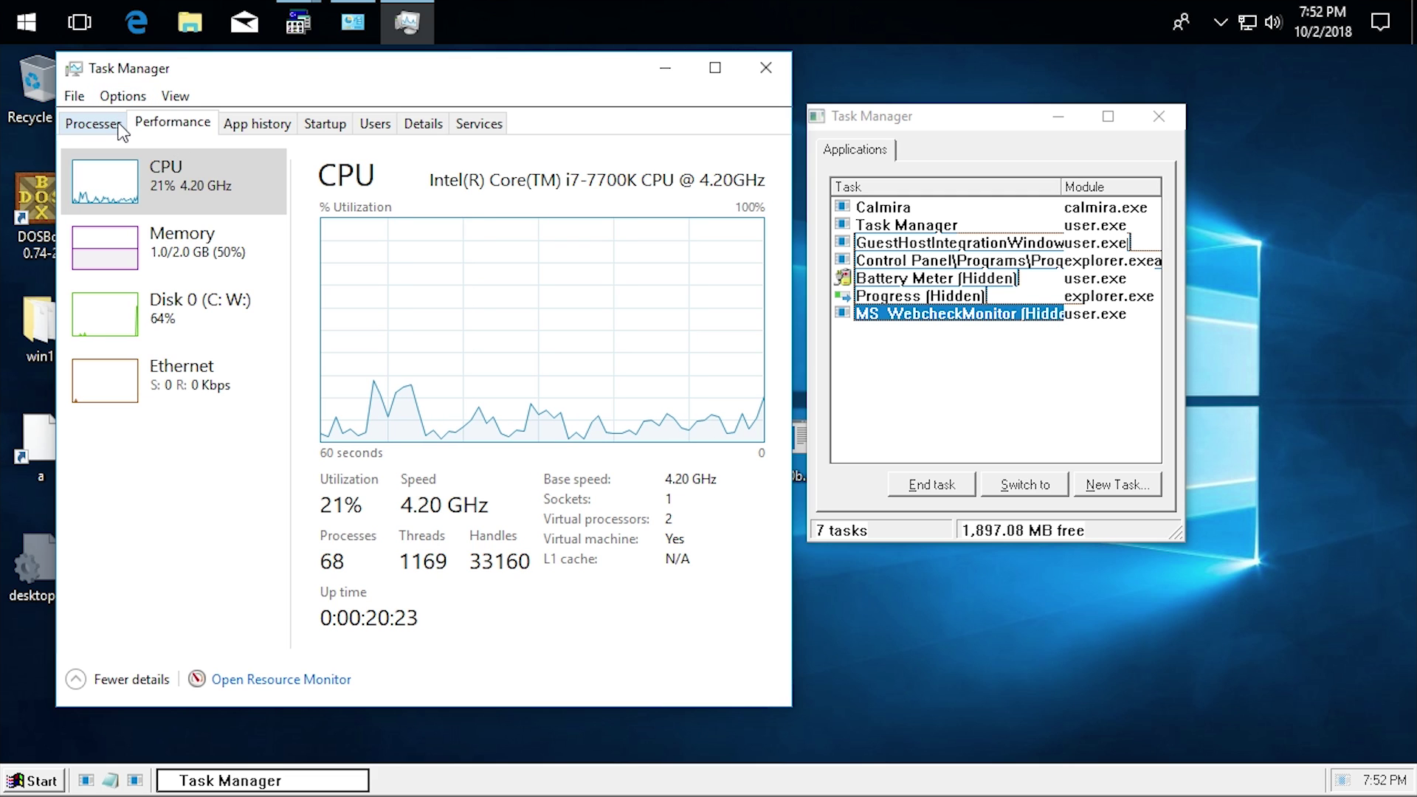
click(96, 123)
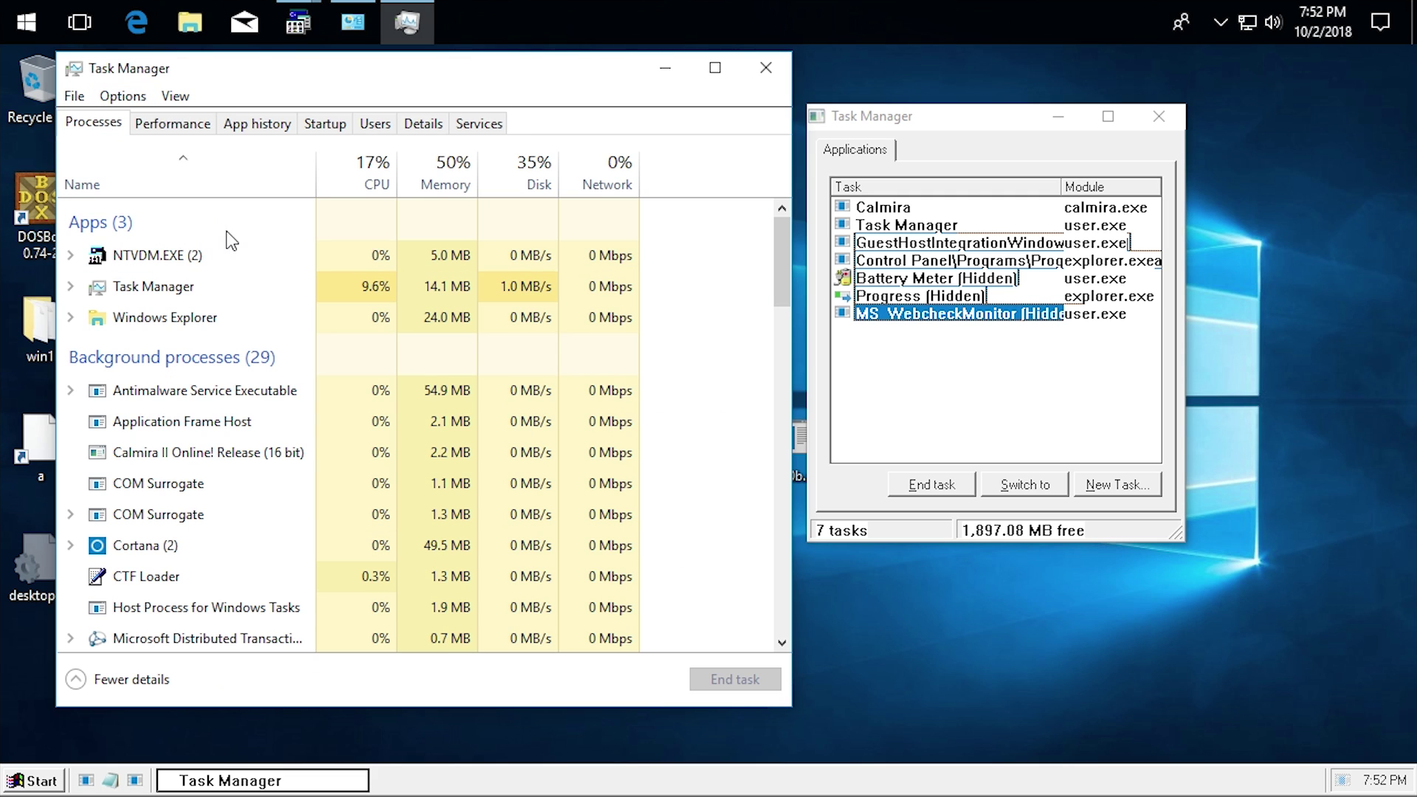
scroll(285, 428, down, 3)
click(423, 123)
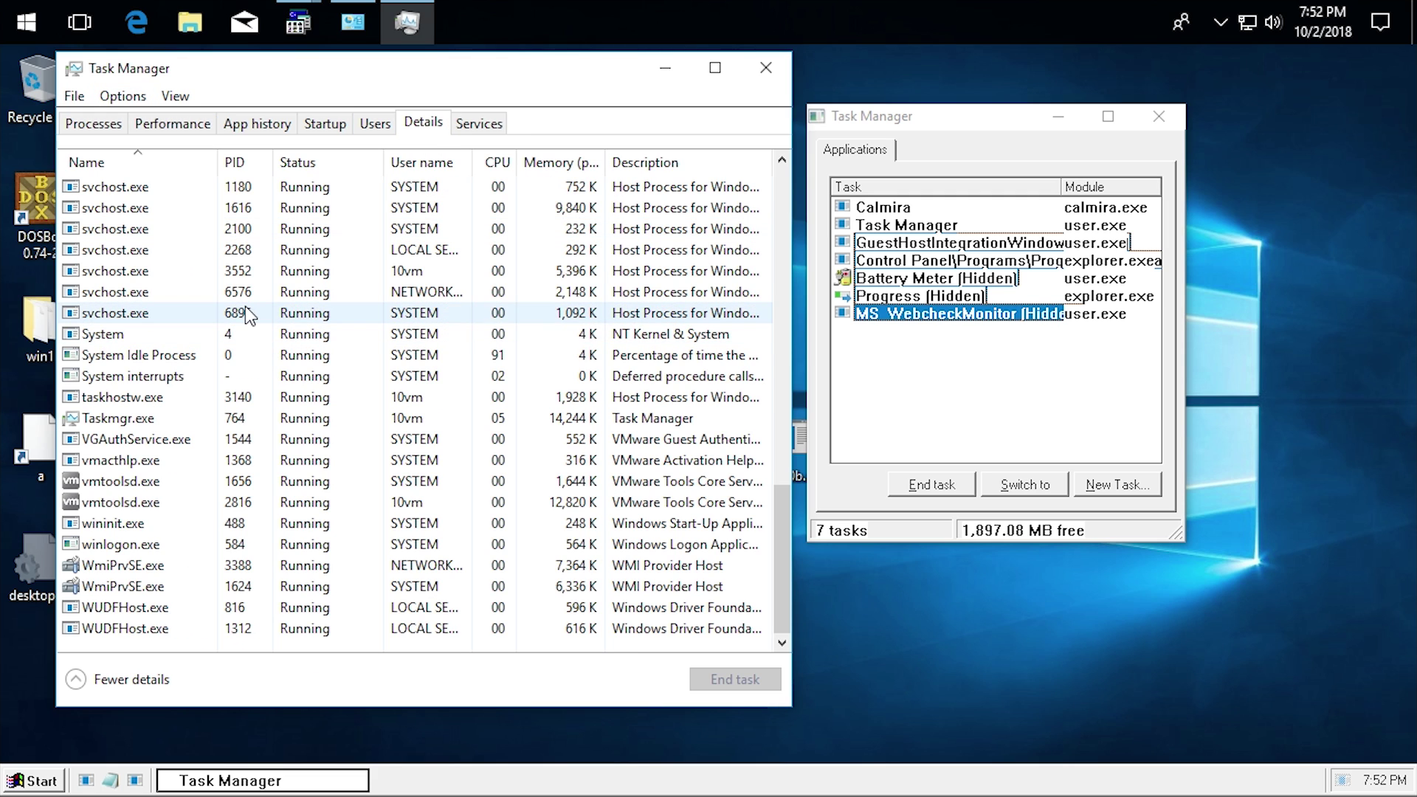
click(325, 418)
scroll(330, 555, up, 5)
scroll(331, 550, up, 7)
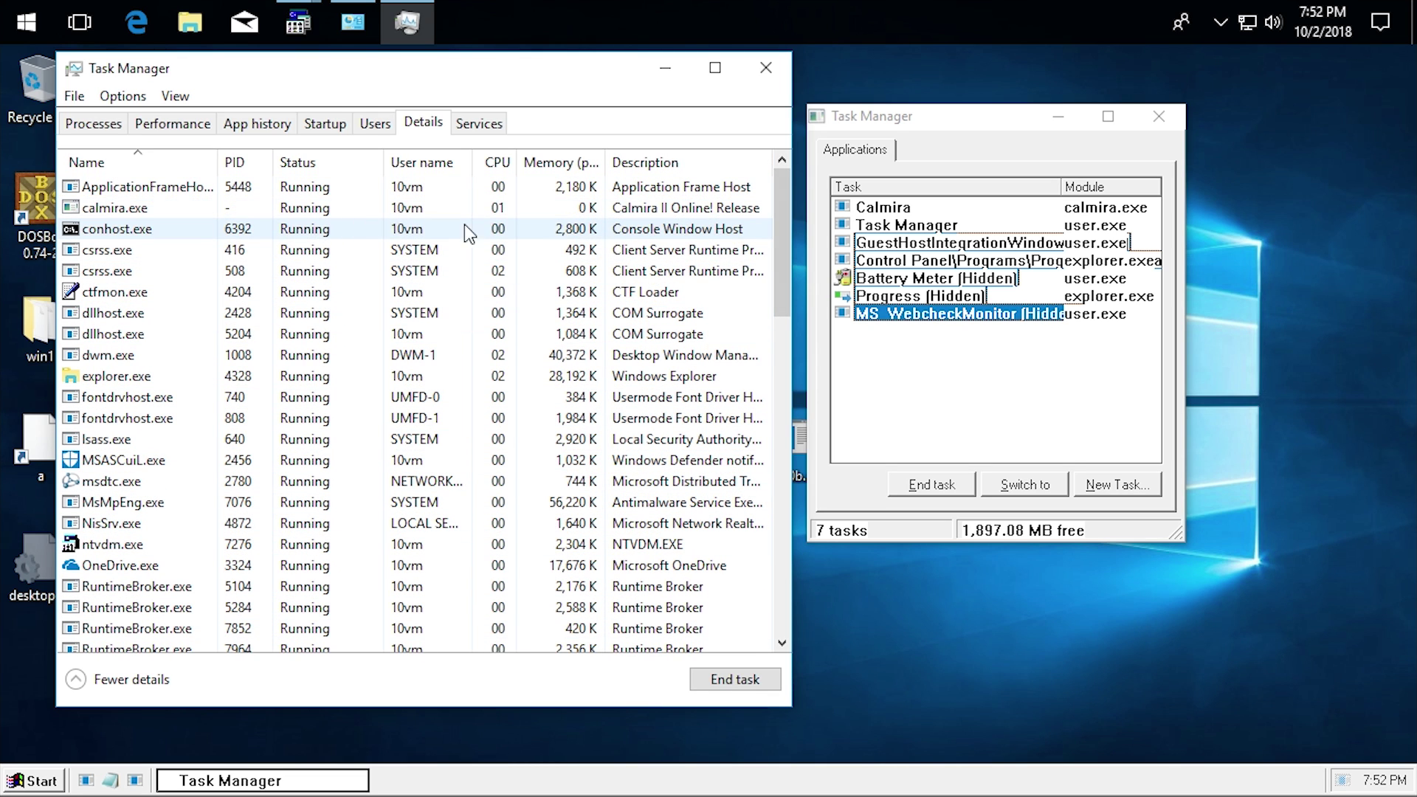
Close Calmira's Task Manager and end the calmira.exe process from Windows Task Manager
click(1061, 388)
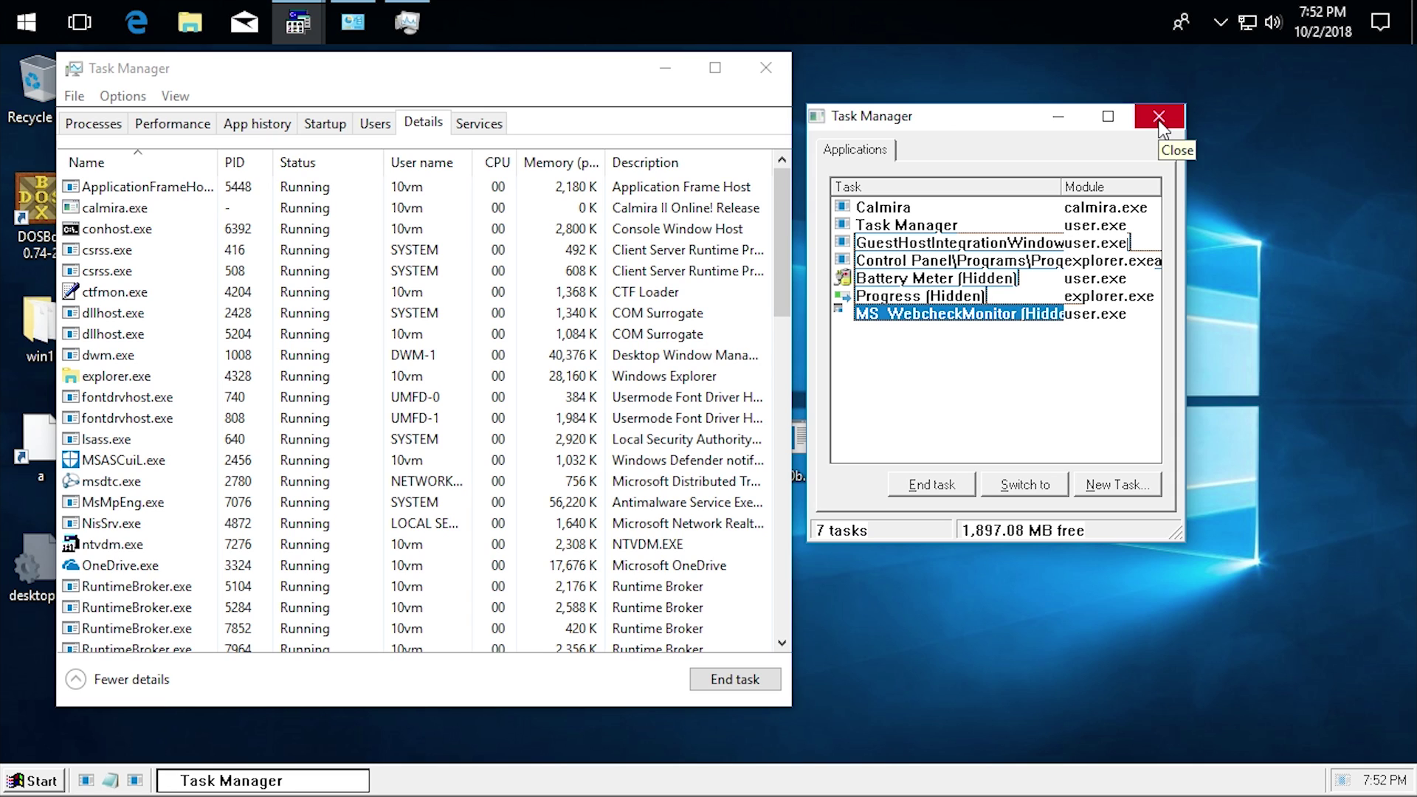
click(1159, 118)
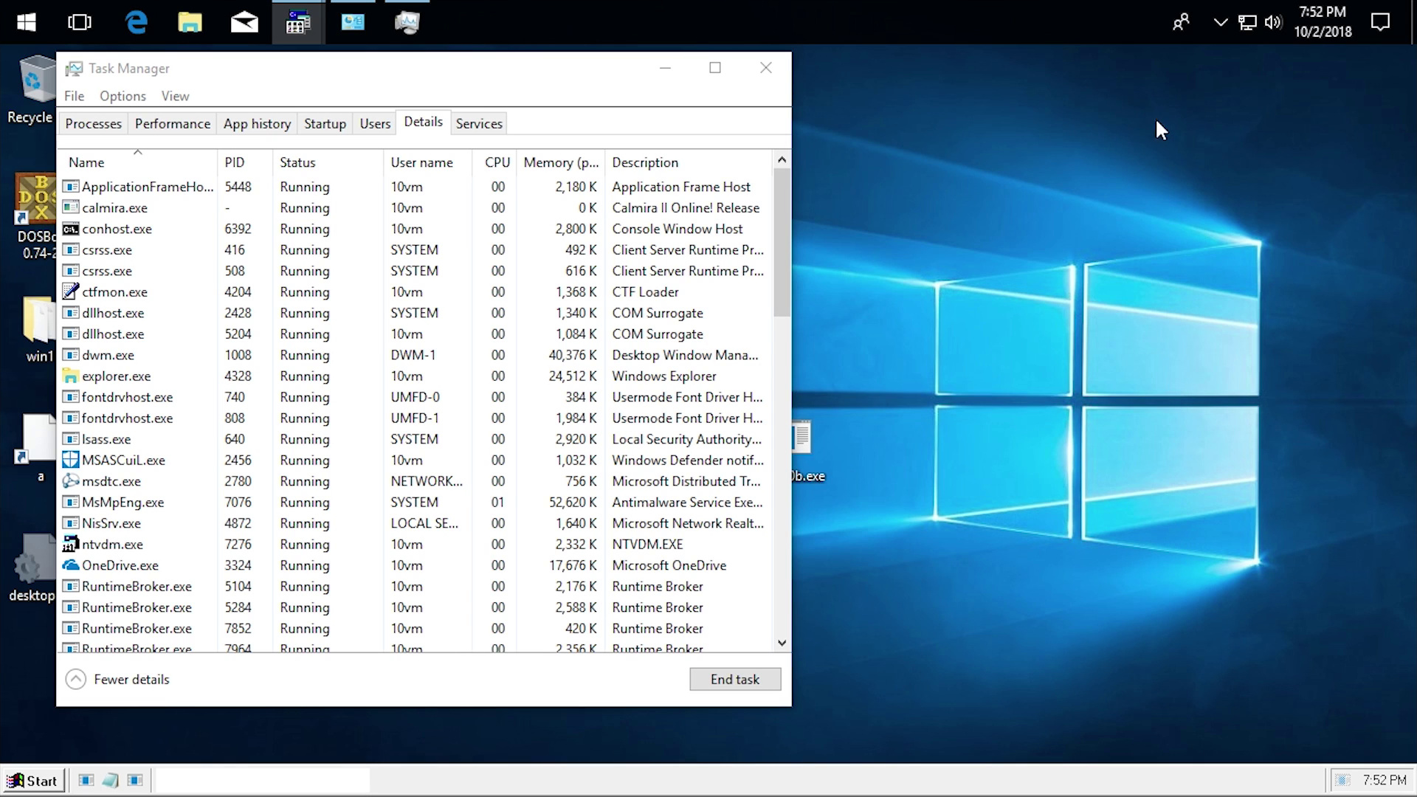
click(405, 207)
click(708, 686)
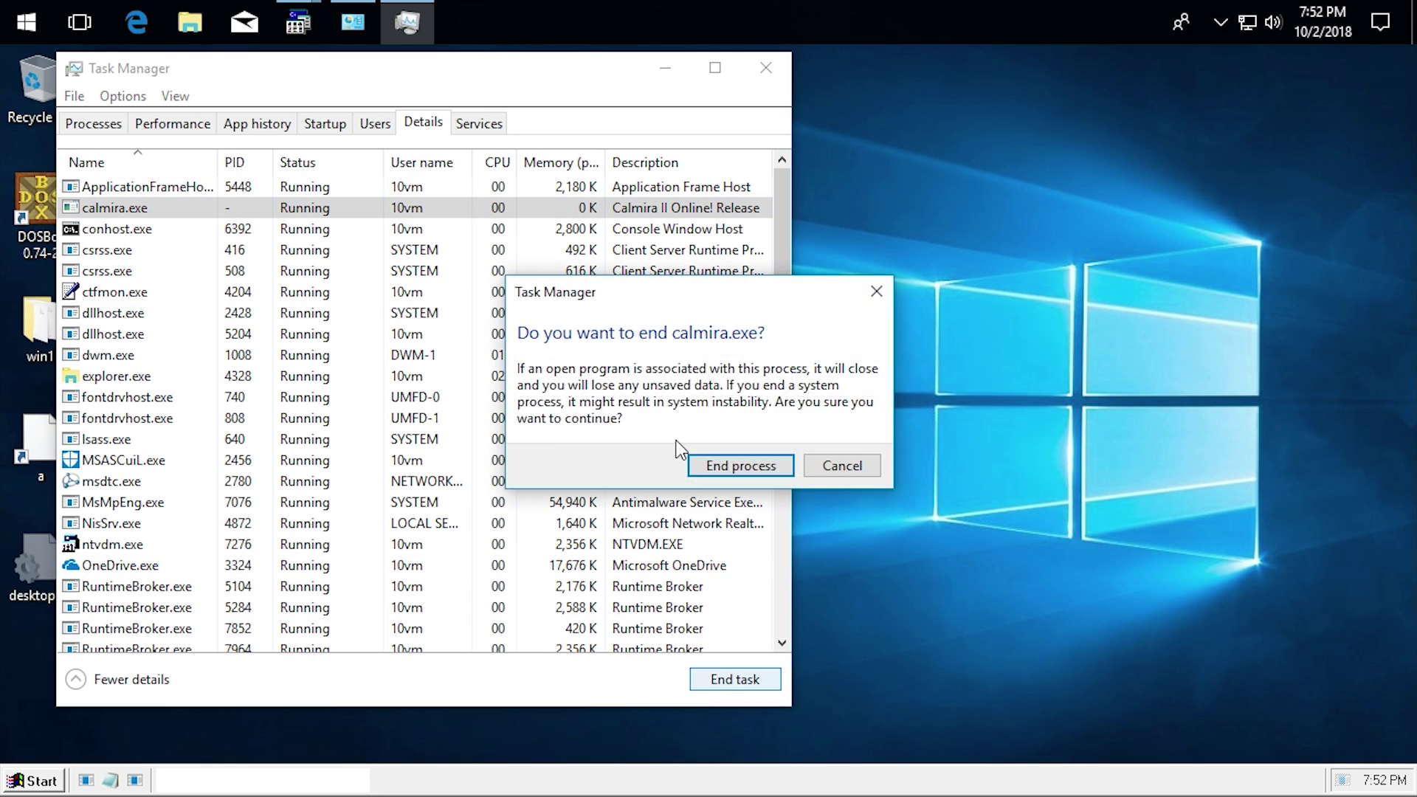
click(731, 463)
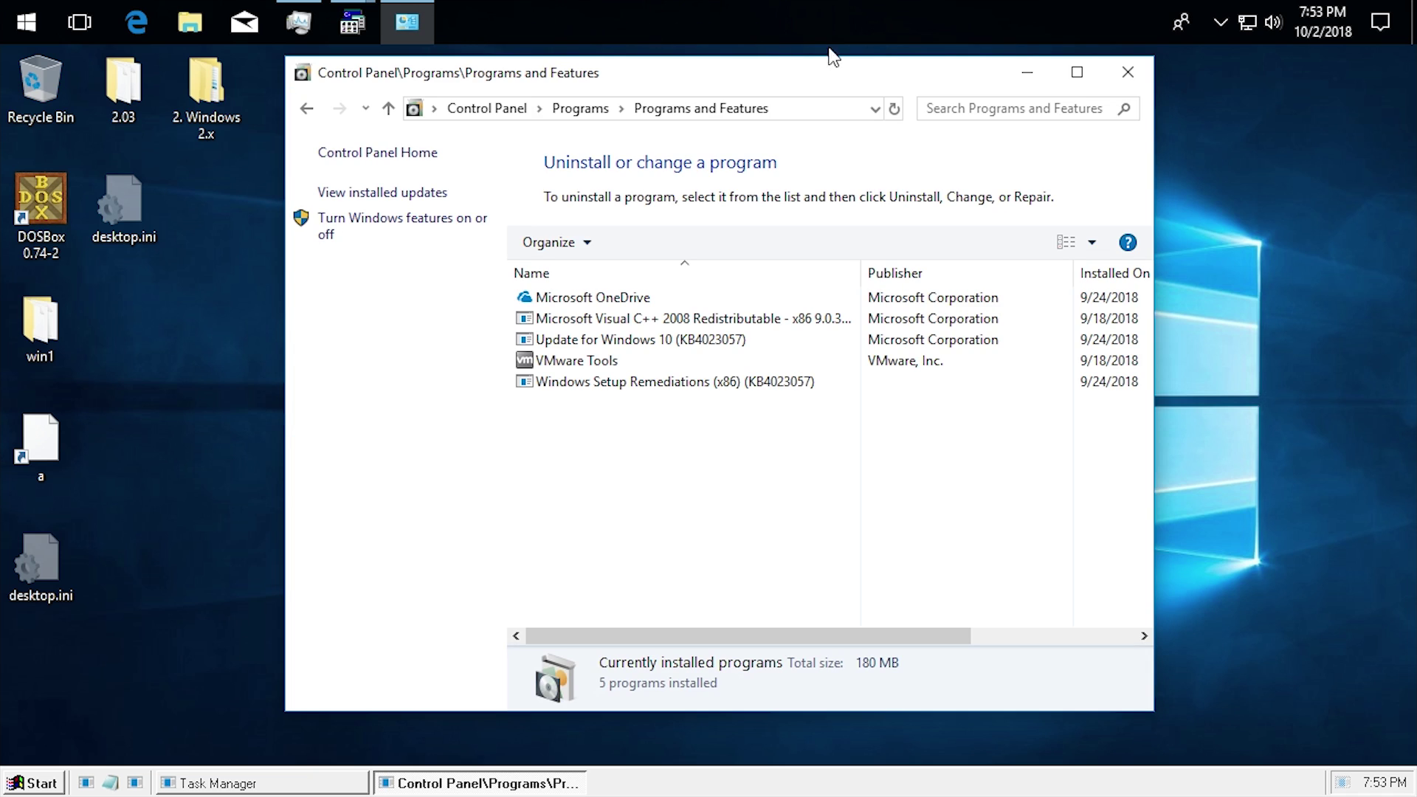
Minimize the Programs and Features window, and open Calmira's Shut Down dialog to try moving it before declining
click(1027, 73)
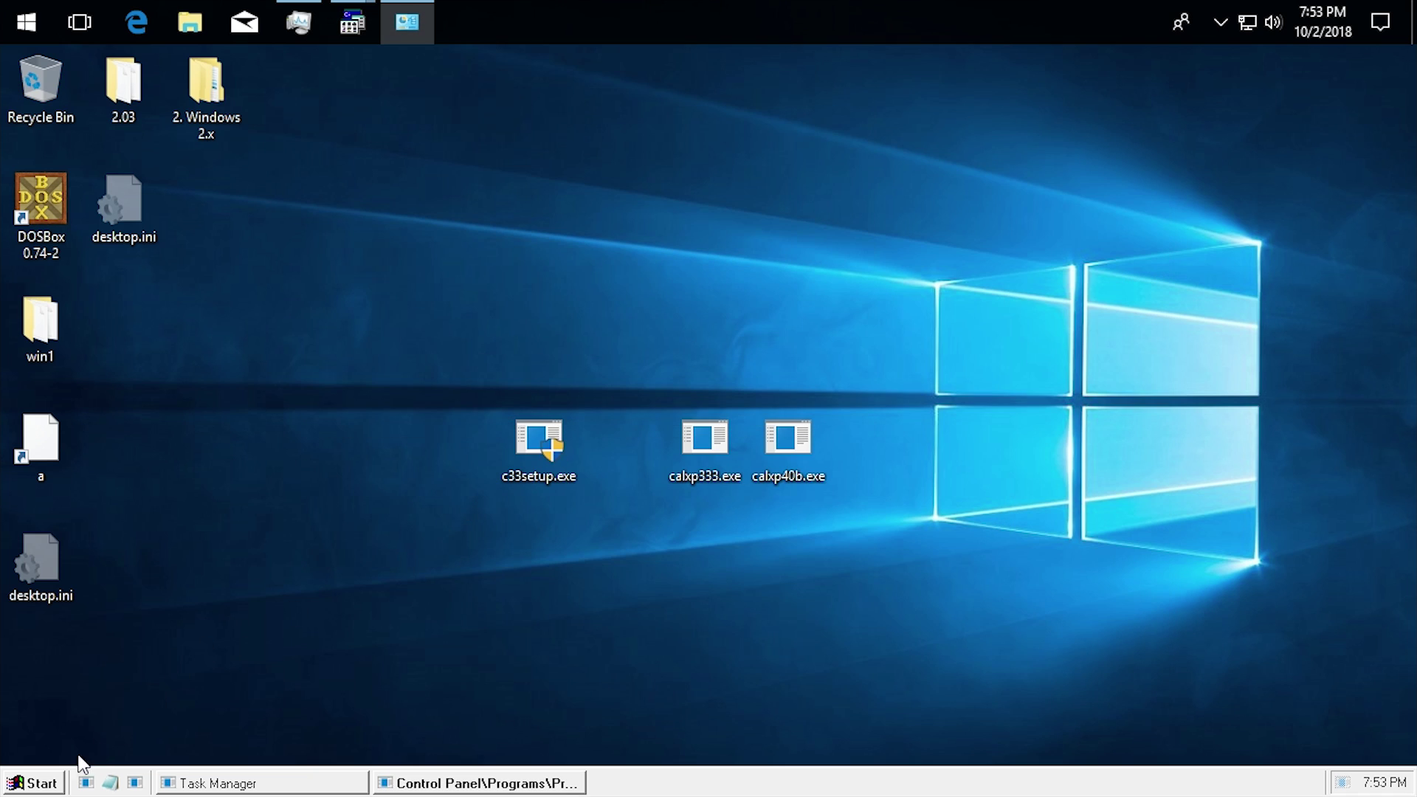
click(33, 782)
click(77, 750)
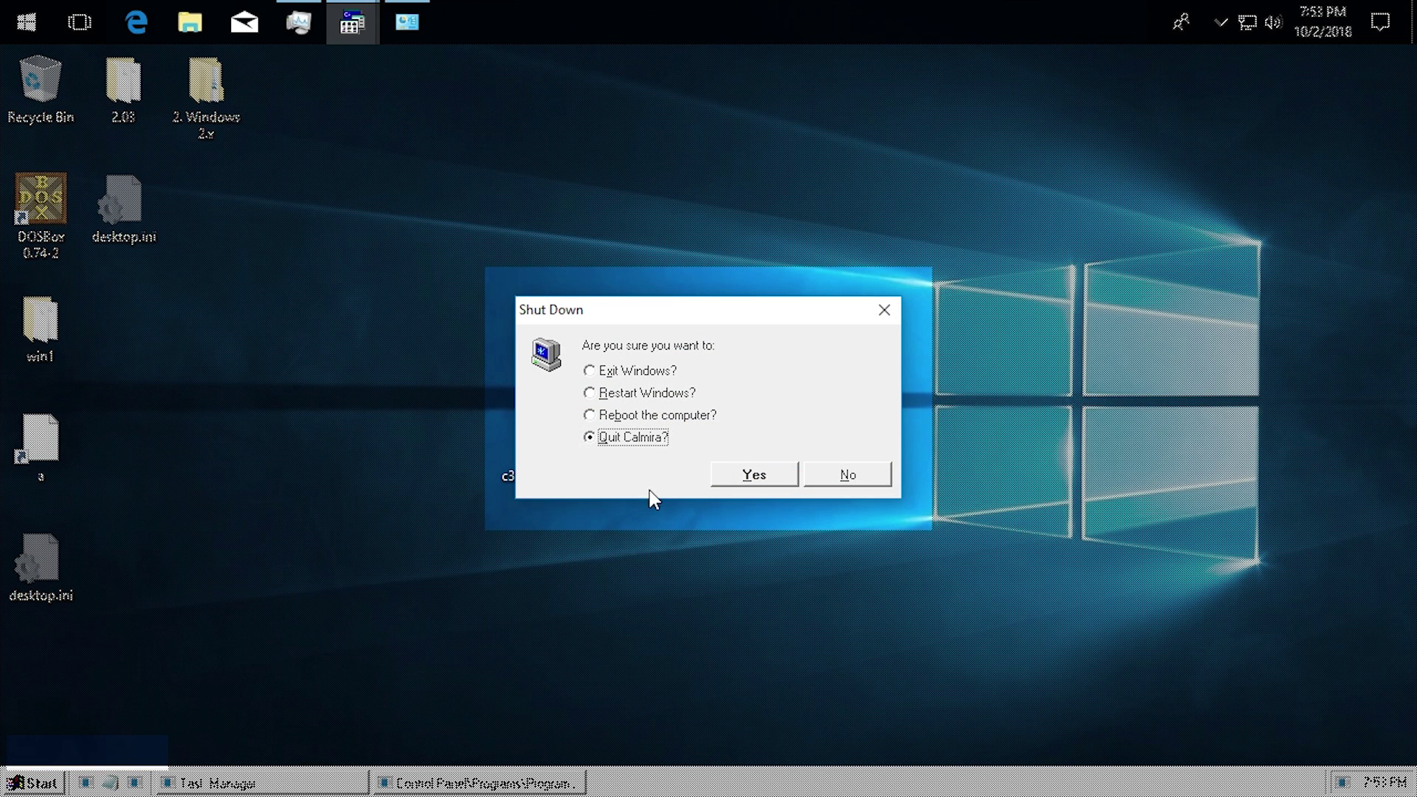
drag(653, 314, 560, 384)
click(750, 534)
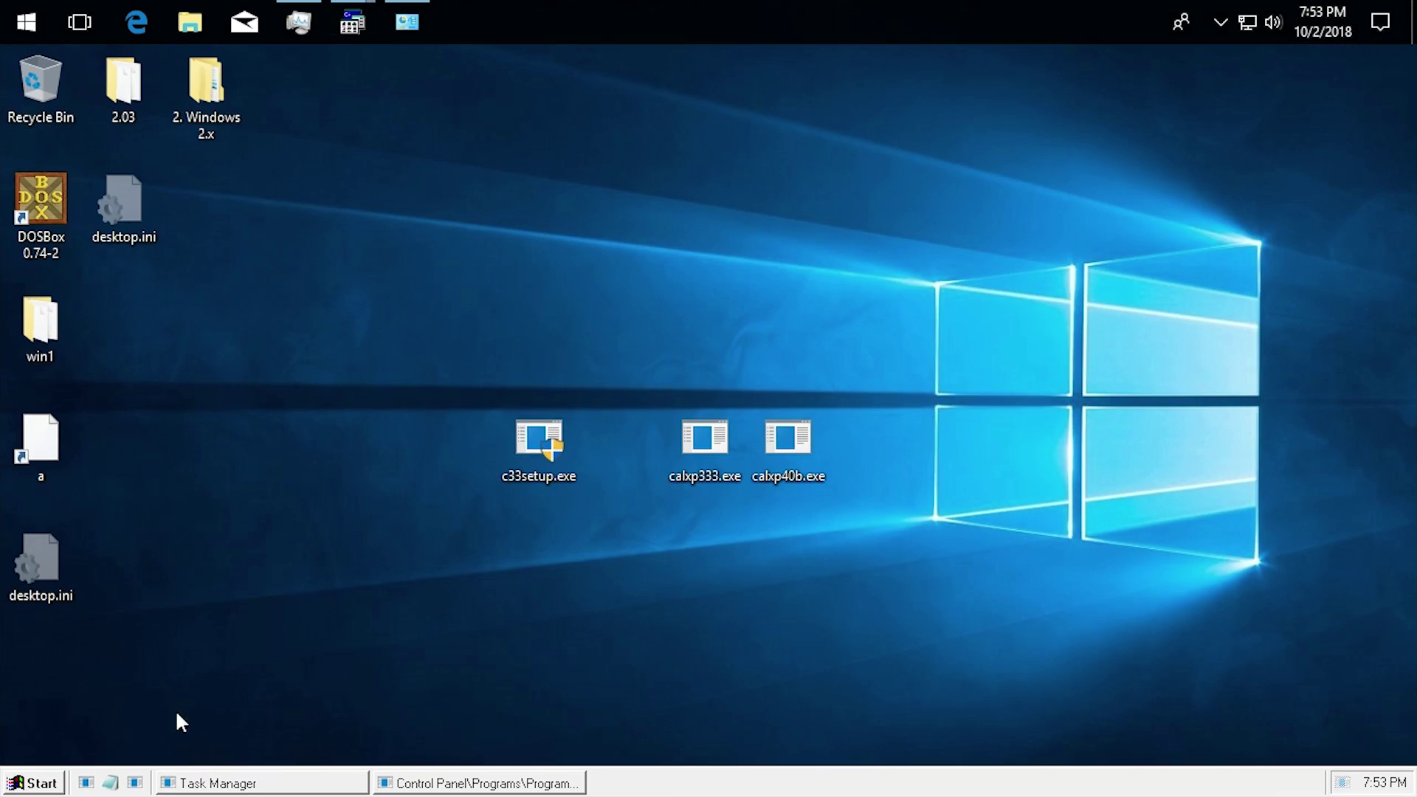
Show Calmira's Shut Down dialog again and dismiss it without quitting
click(33, 782)
click(85, 749)
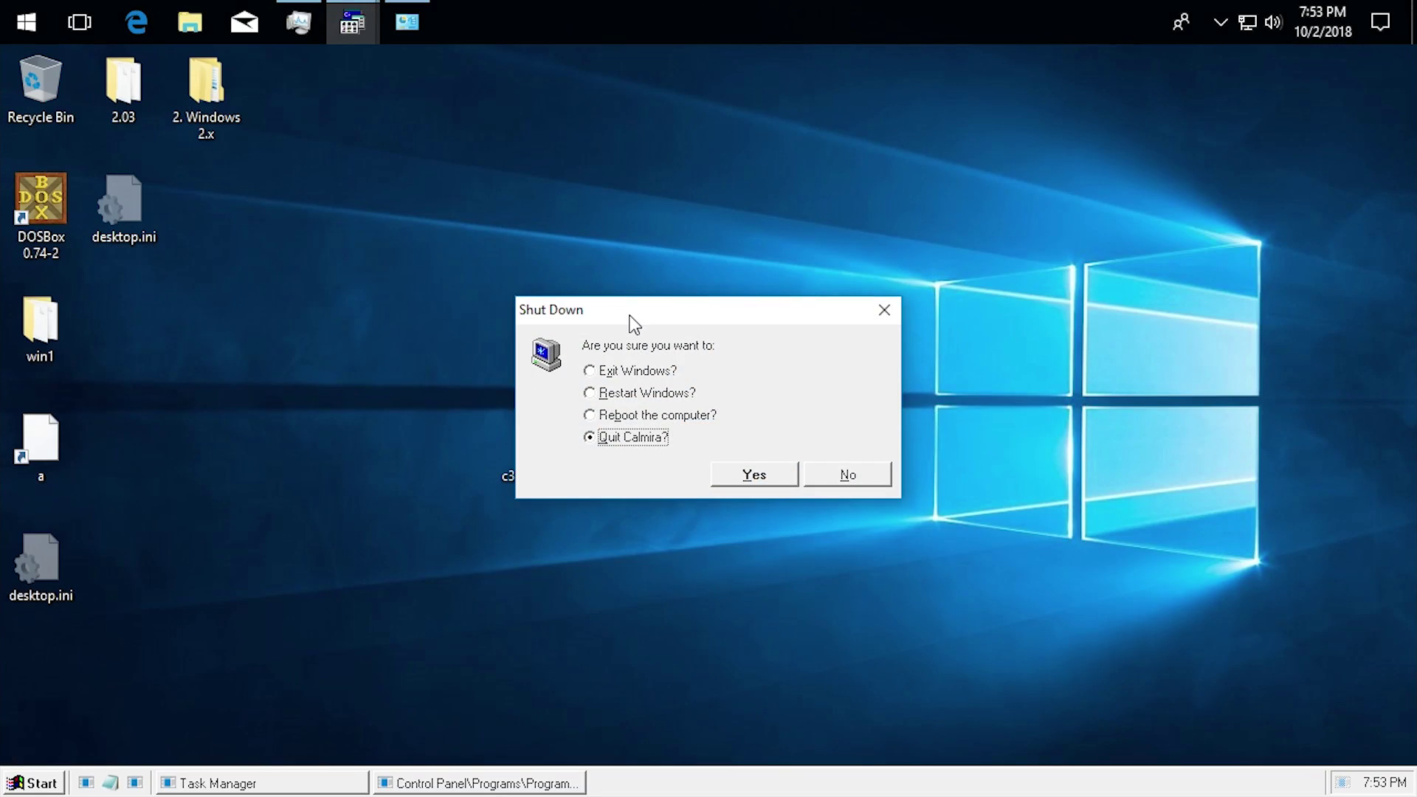
click(856, 472)
Bring up the Shut Down dialog once more, move it lower on the desktop, and return it to the centre
click(33, 782)
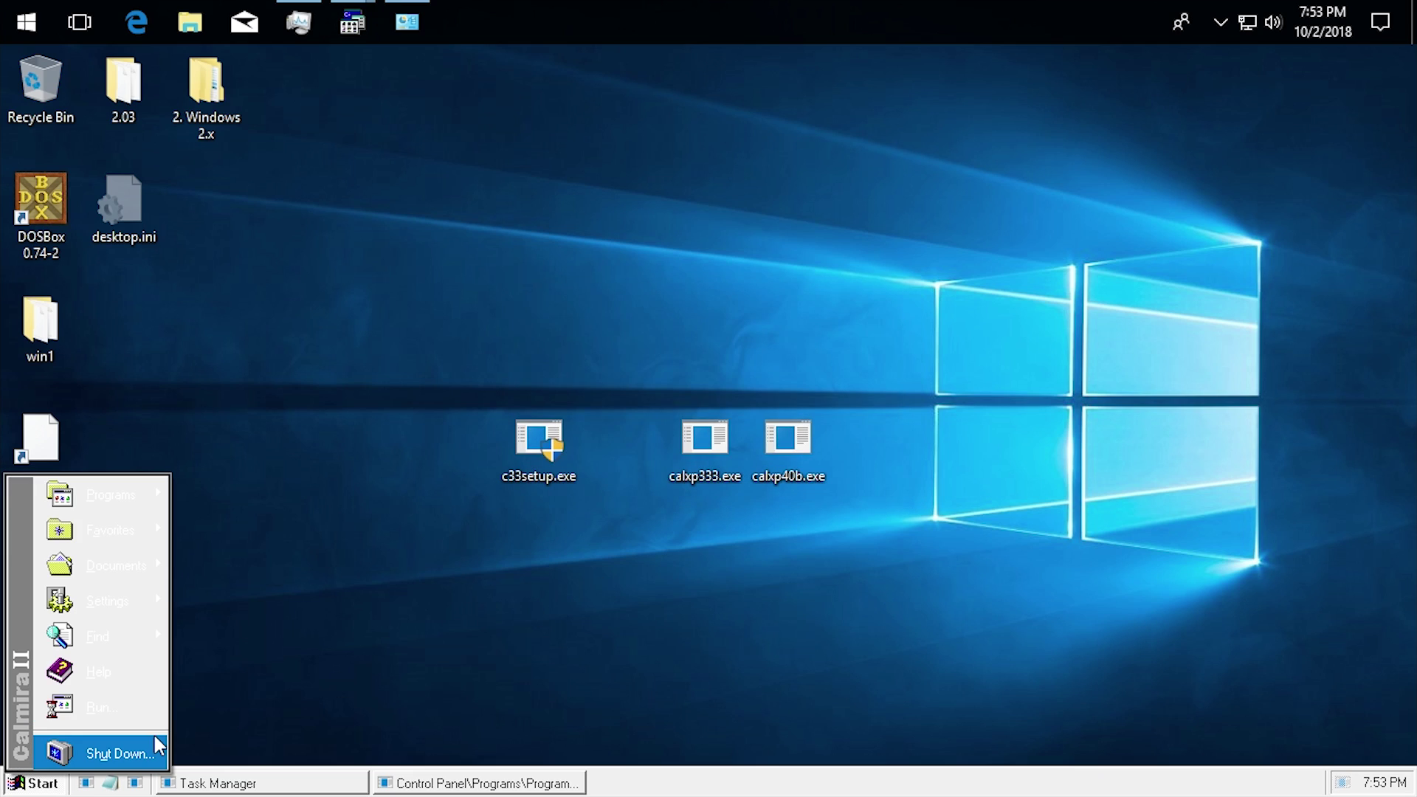
click(154, 738)
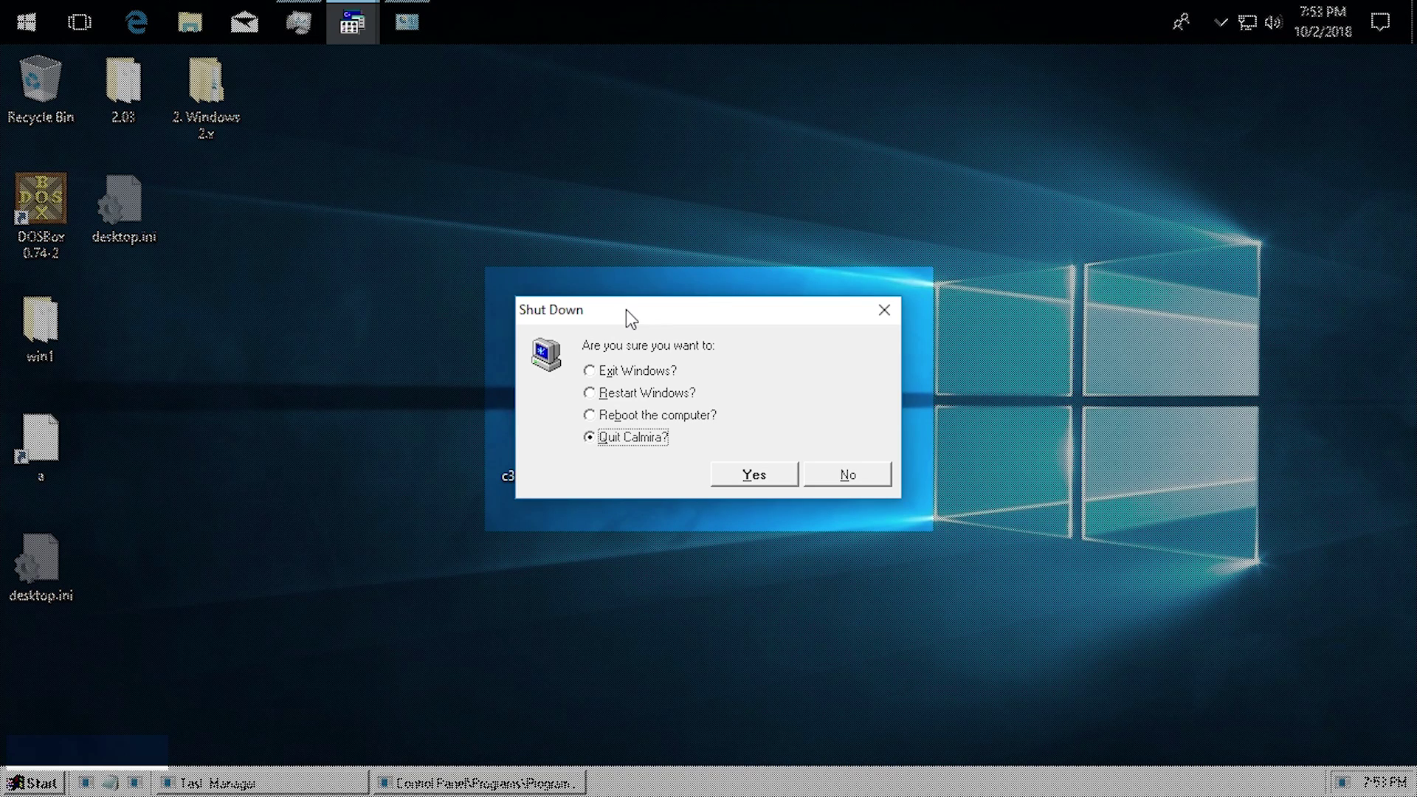
drag(631, 317, 450, 546)
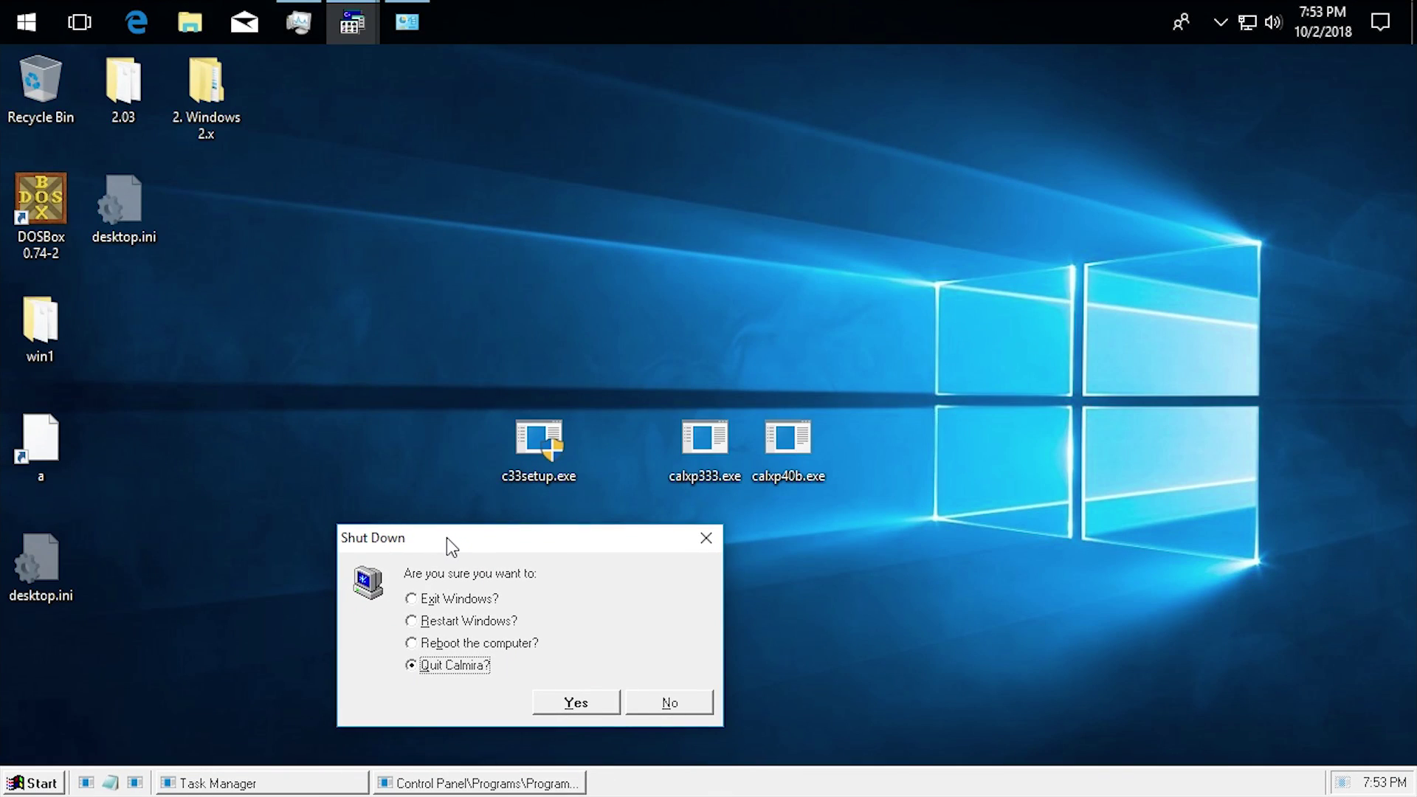
drag(446, 537, 654, 312)
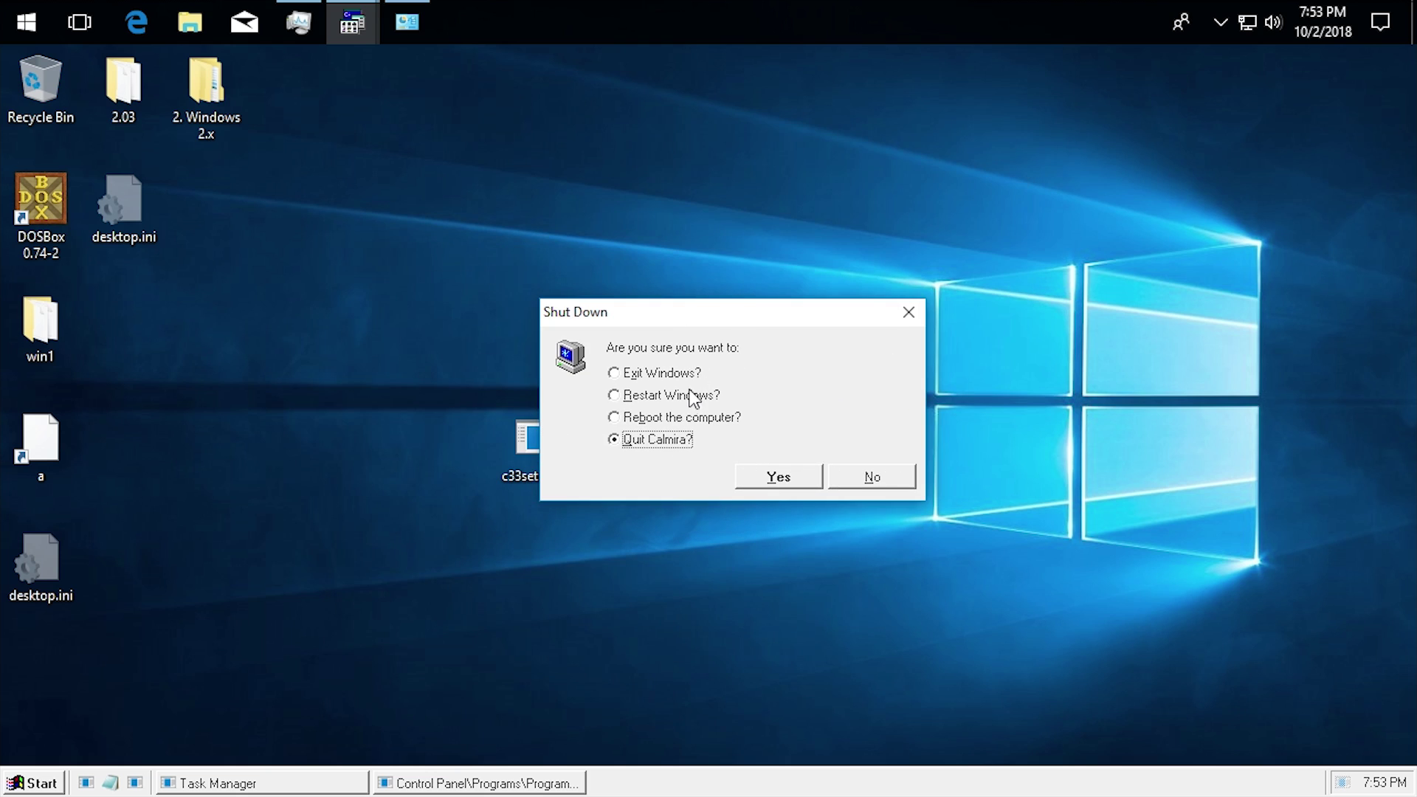
Choose Exit Windows in Calmira's Shut Down dialog, confirm it, and sign back in to Windows from the lock screen
click(673, 374)
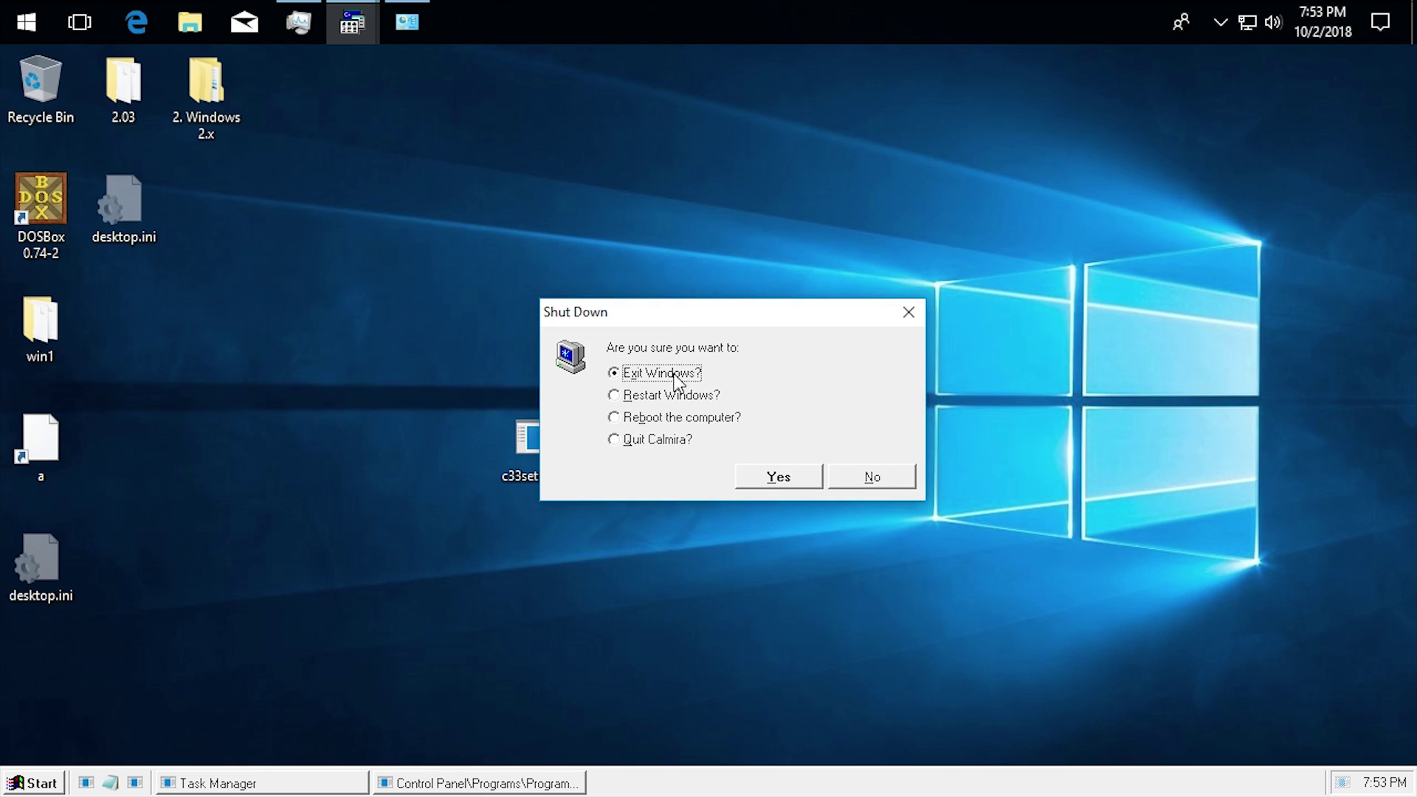
click(784, 477)
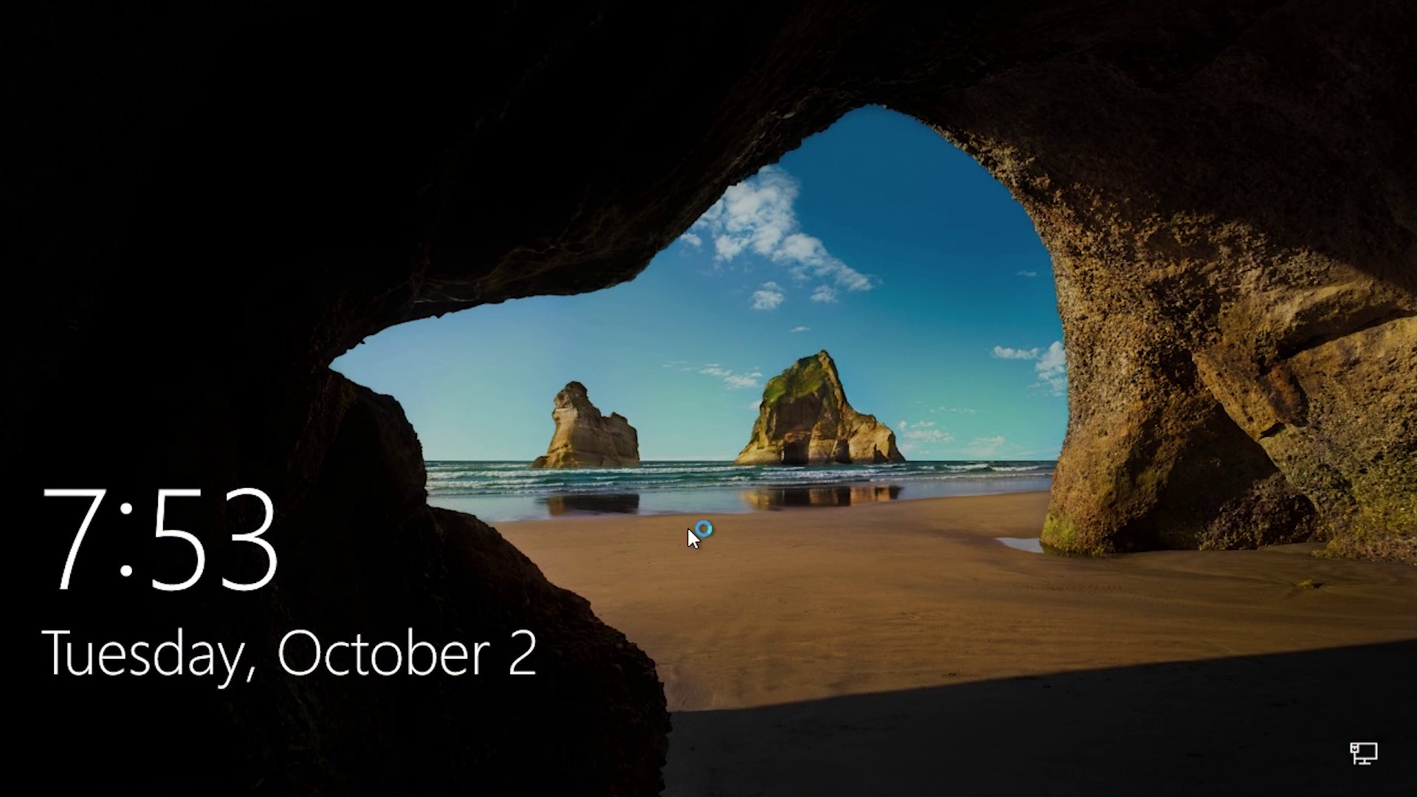
drag(696, 532, 709, 126)
click(707, 470)
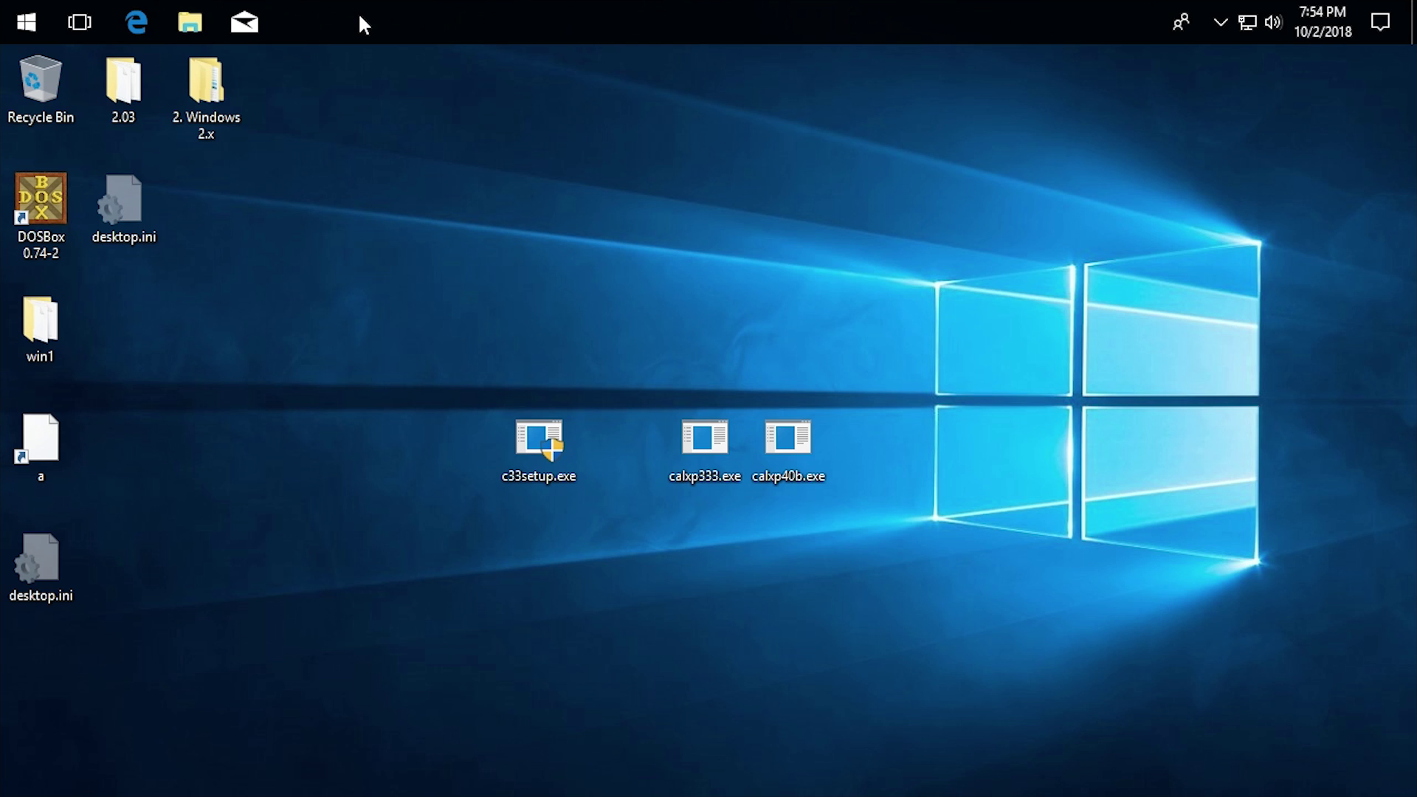
Check the installed programs list in Control Panel's Programs and Features for a Calmira entry, and close the window
key(super+r)
key(Return)
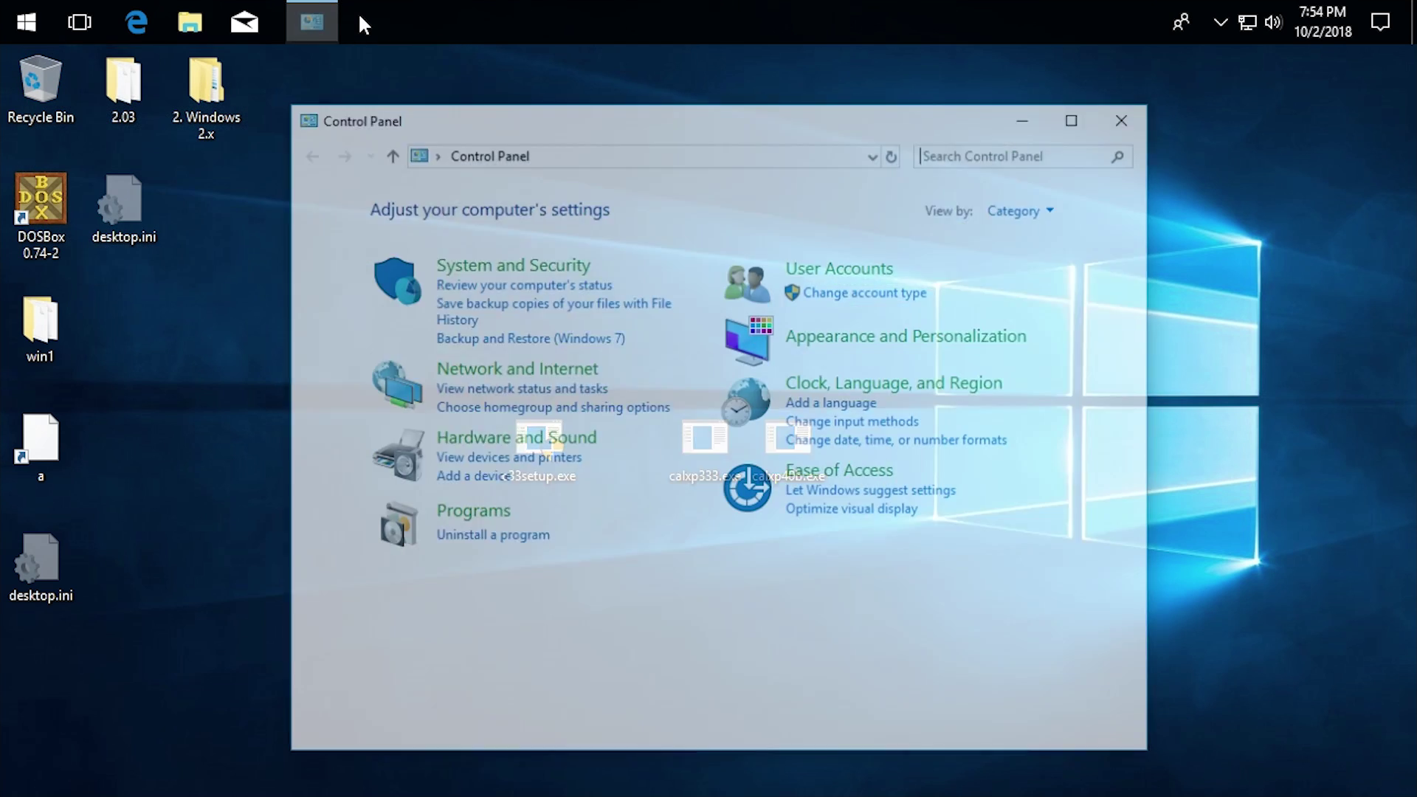
click(493, 535)
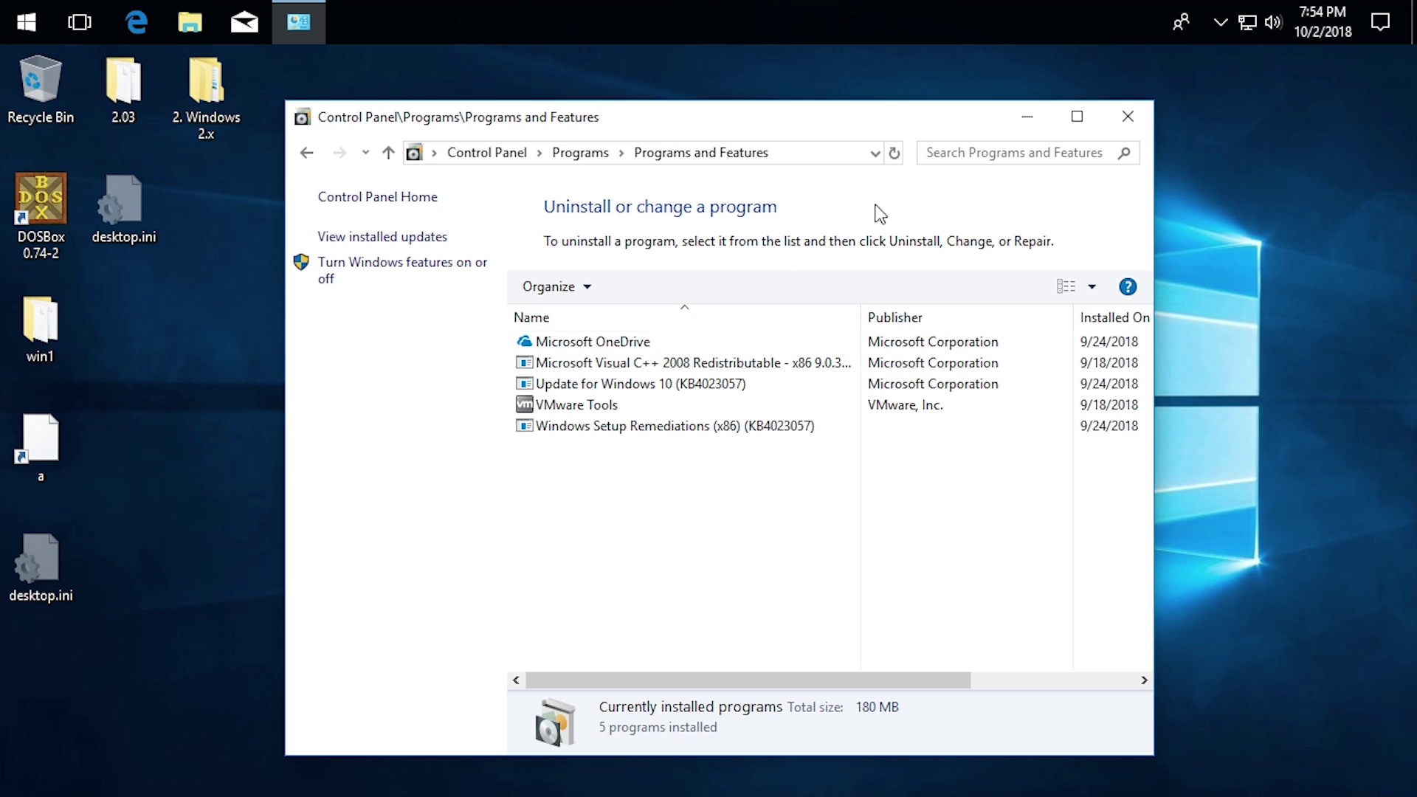
click(1123, 107)
Run Uninstall Calmira II from the Windows Start menu, confirm removing all components, and dismiss the resulting messages
click(30, 15)
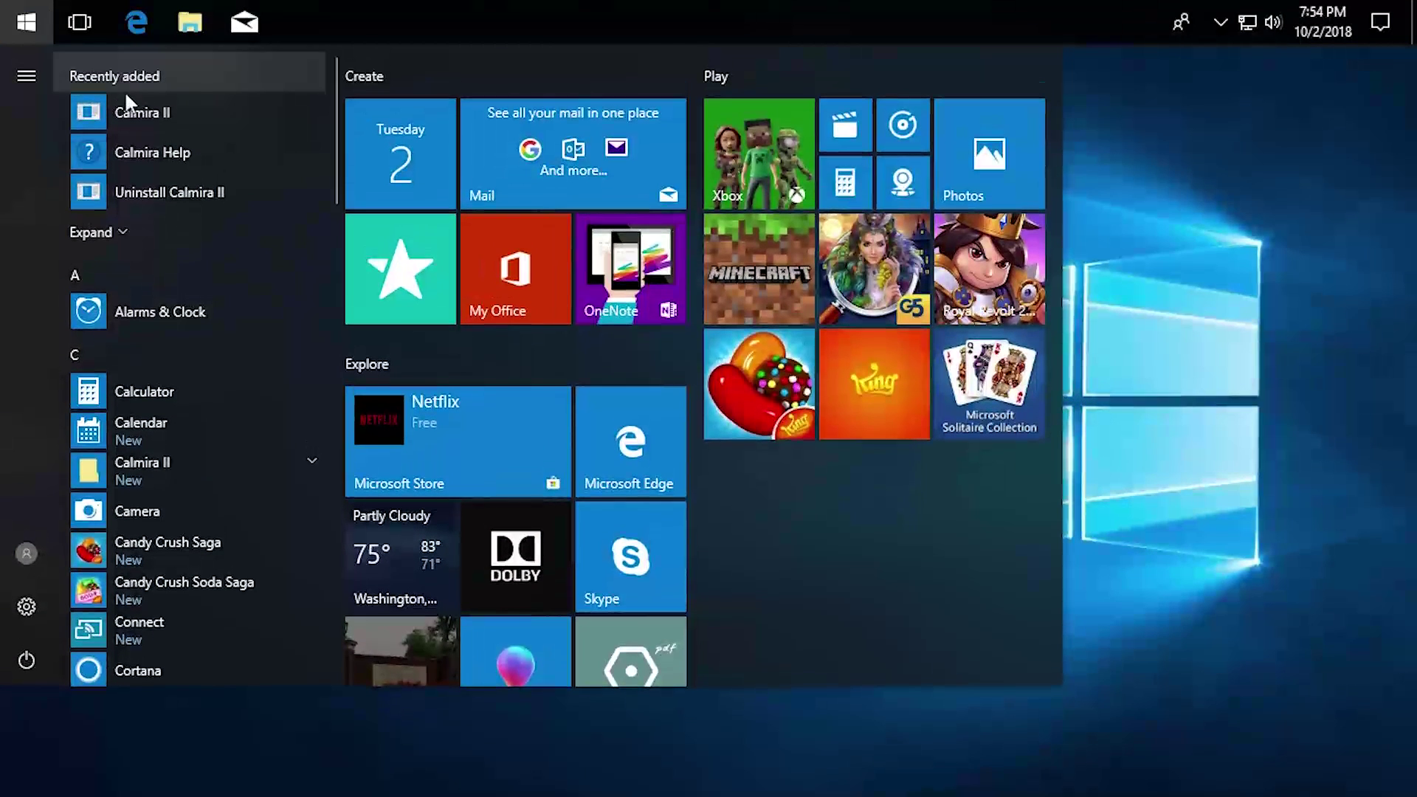
click(180, 192)
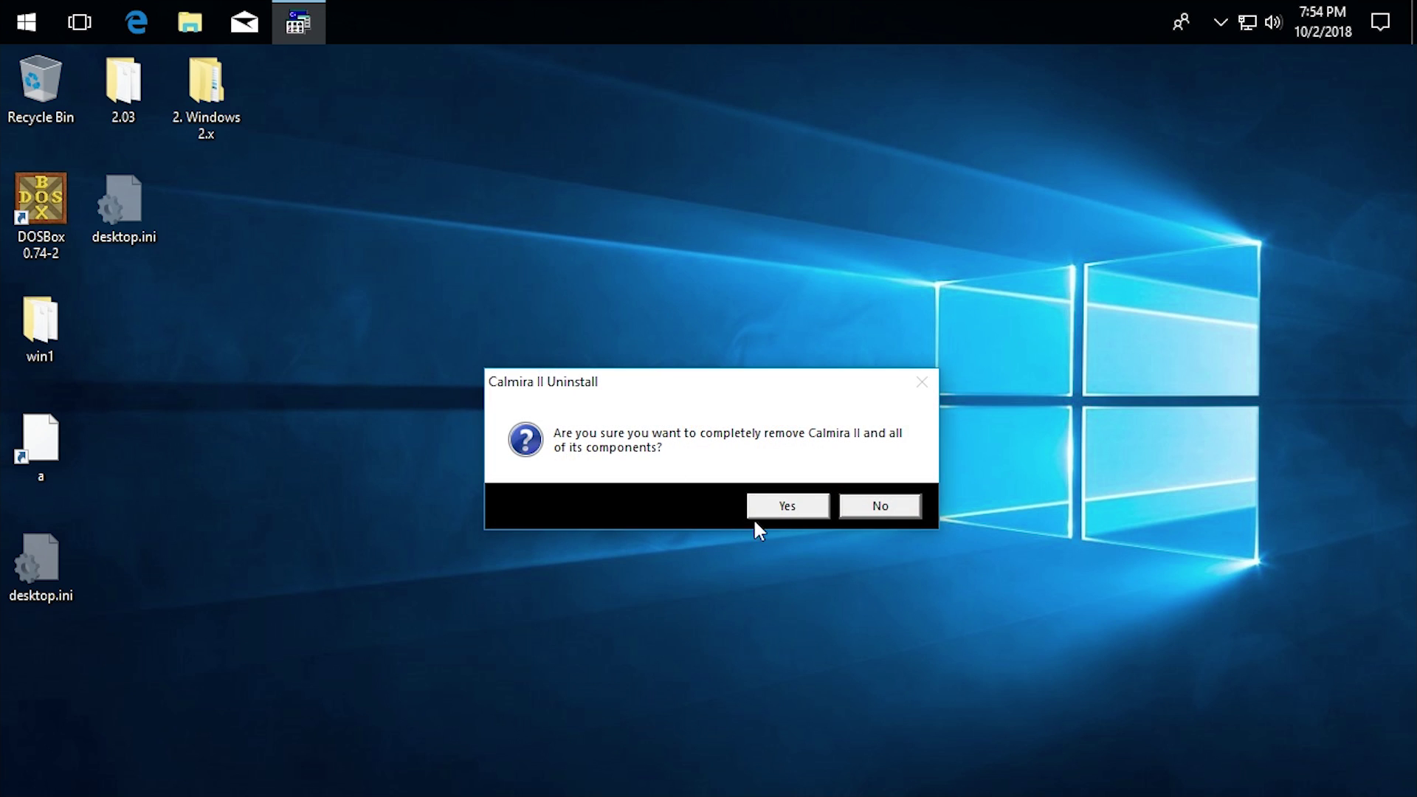
click(819, 494)
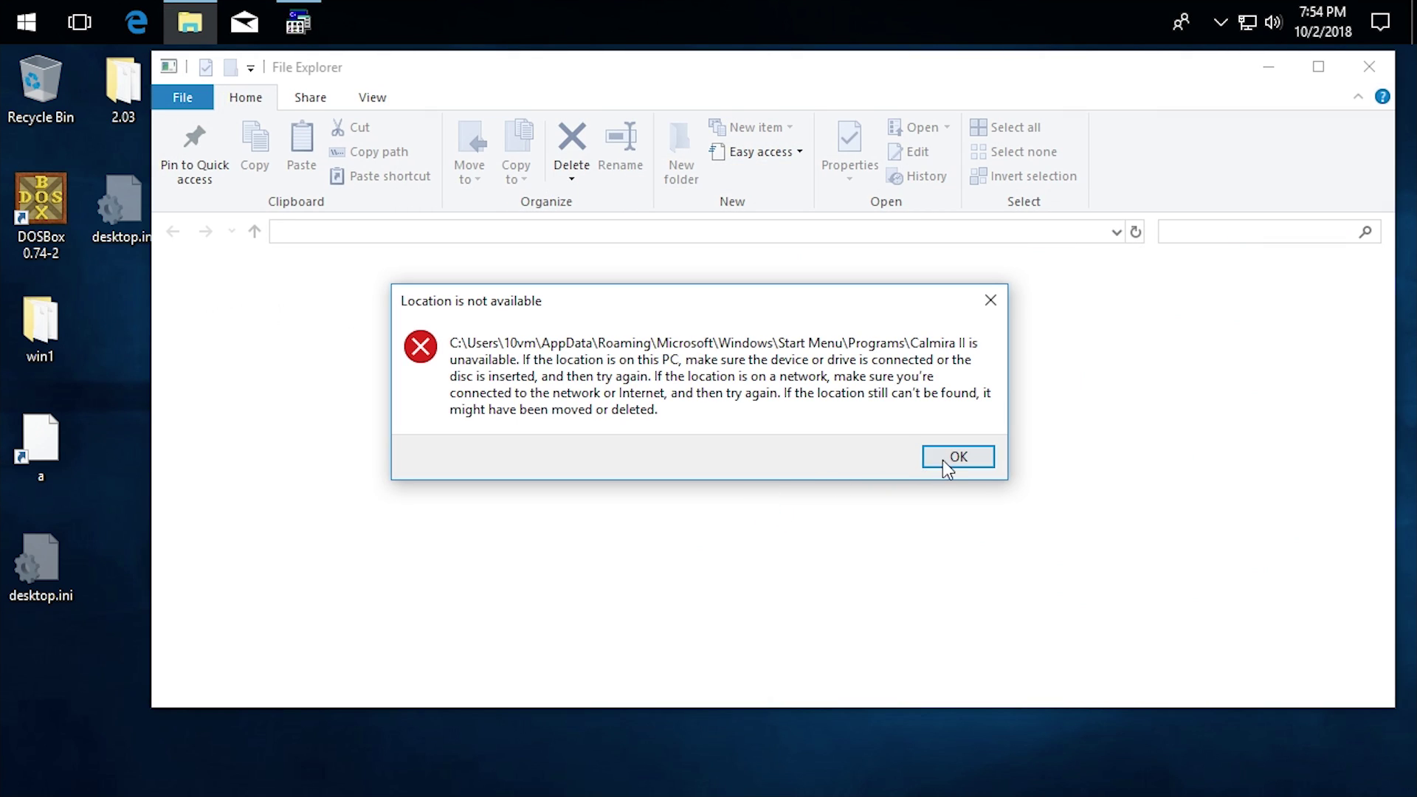
click(959, 456)
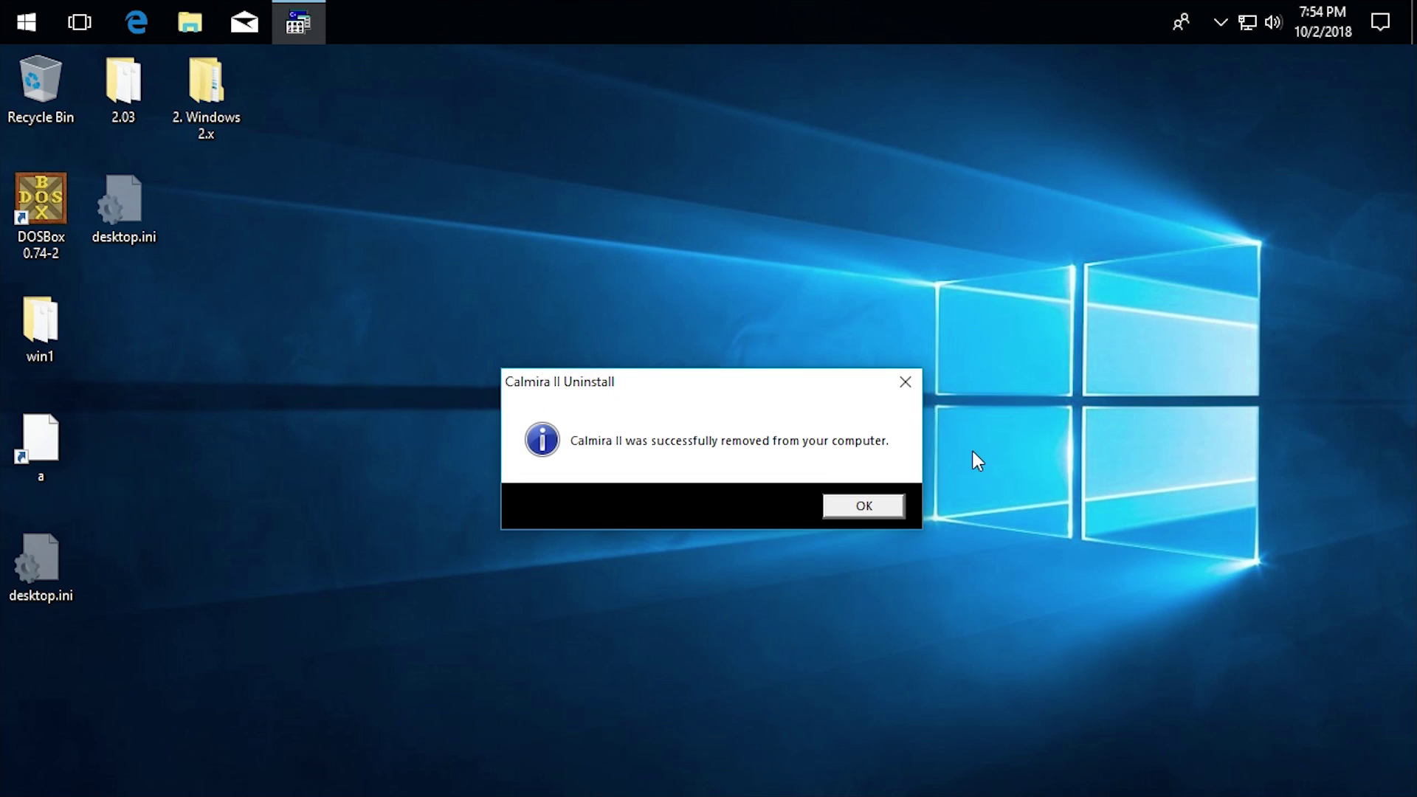
click(865, 506)
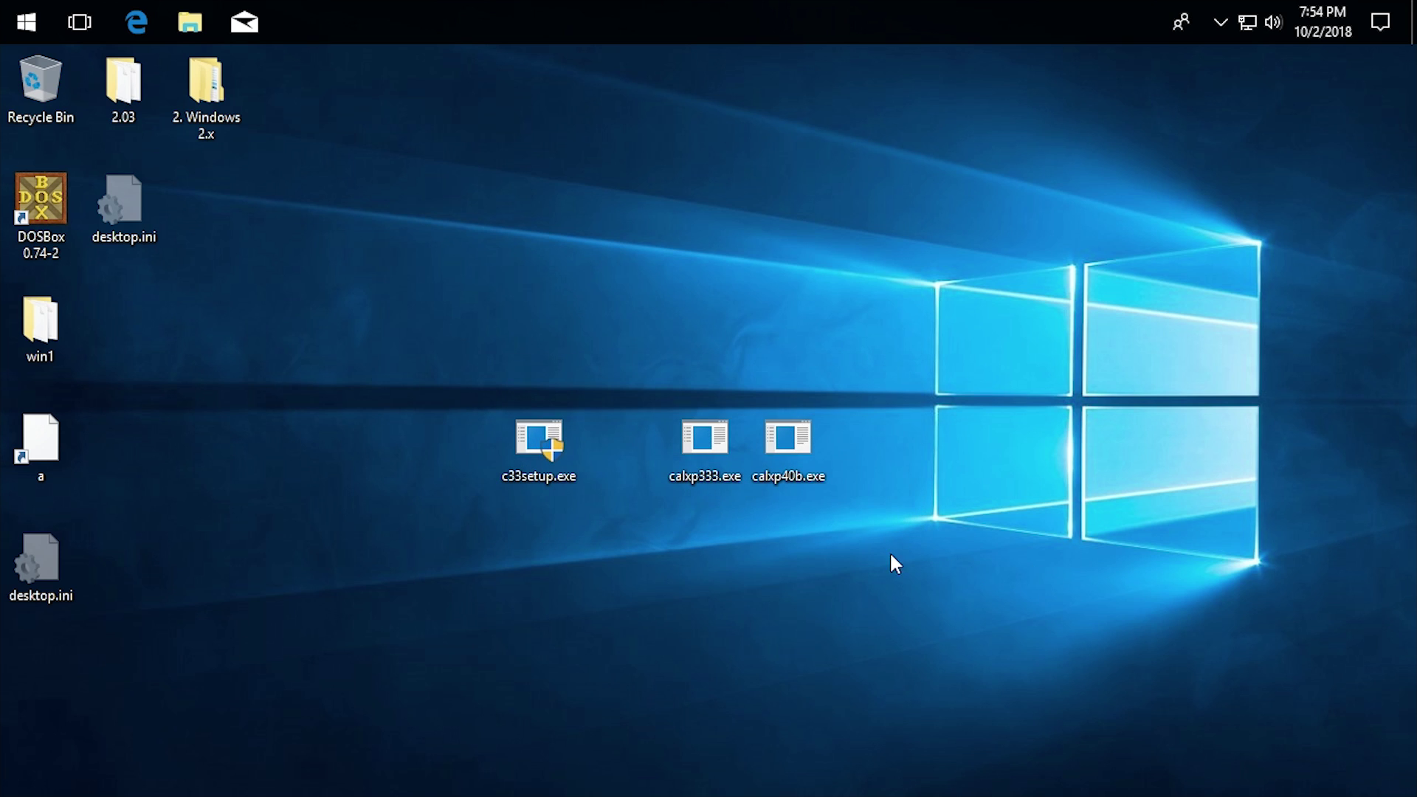
Try to install Calmira XP 4.0 from calxp40b.exe with the default setup options, and abort the installation
double_click(811, 453)
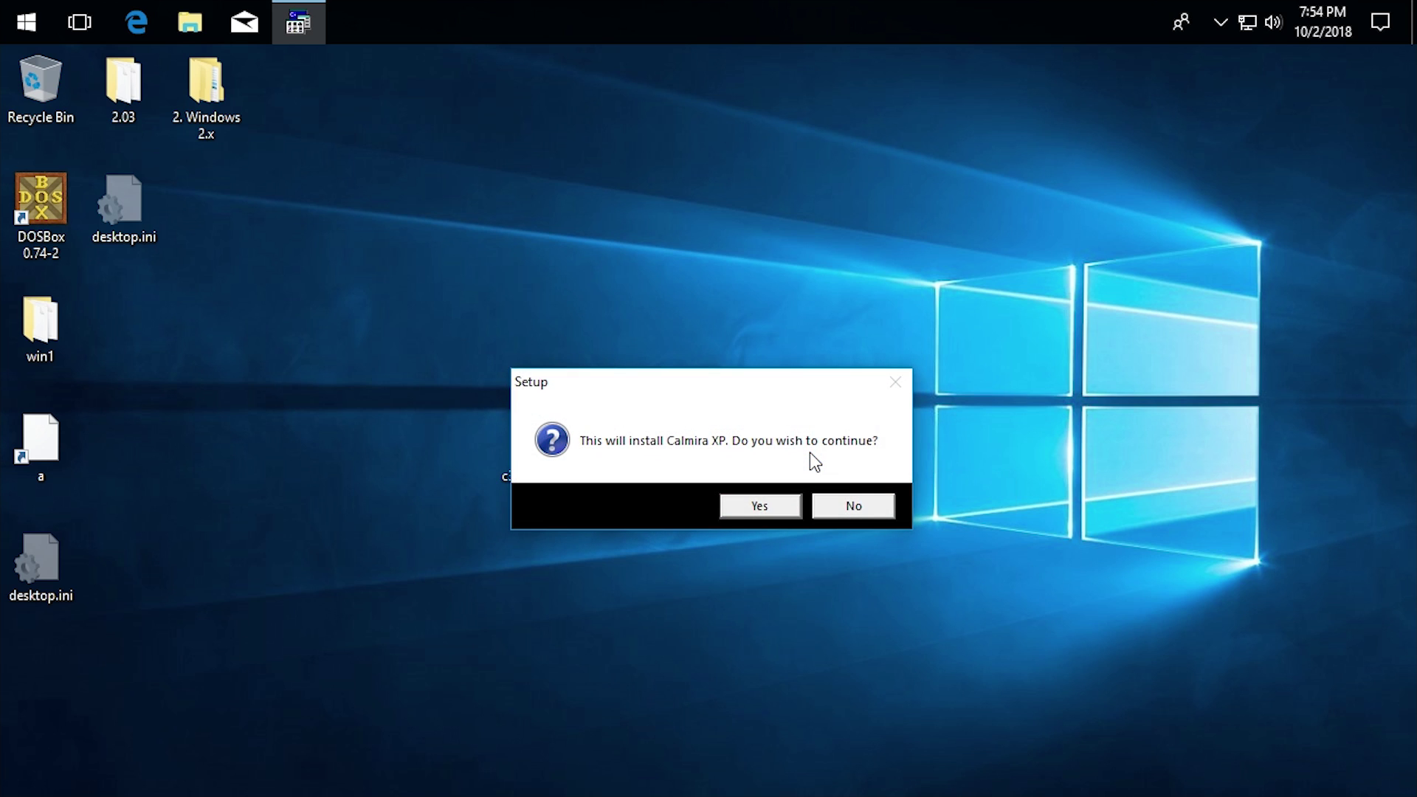
click(732, 508)
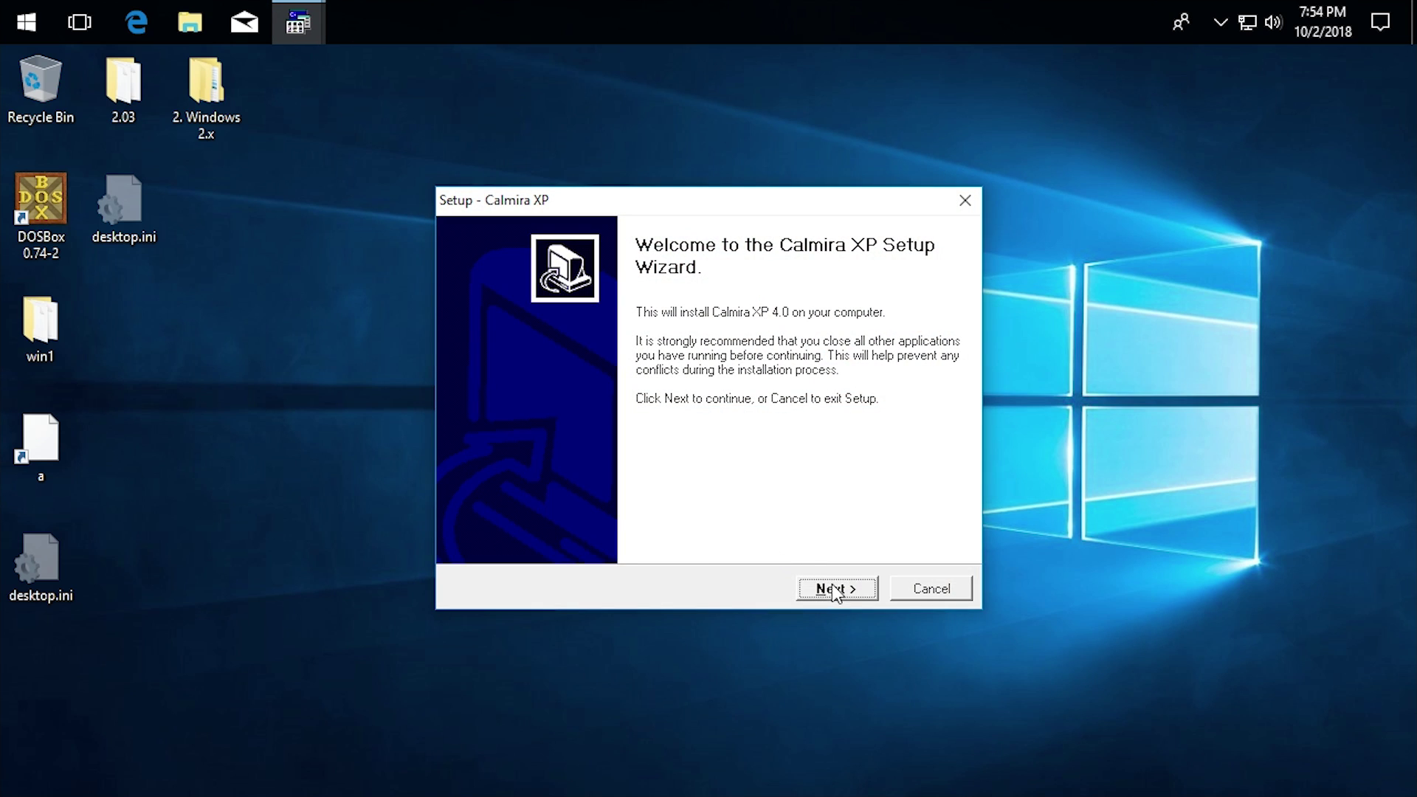
click(831, 585)
click(812, 587)
click(848, 588)
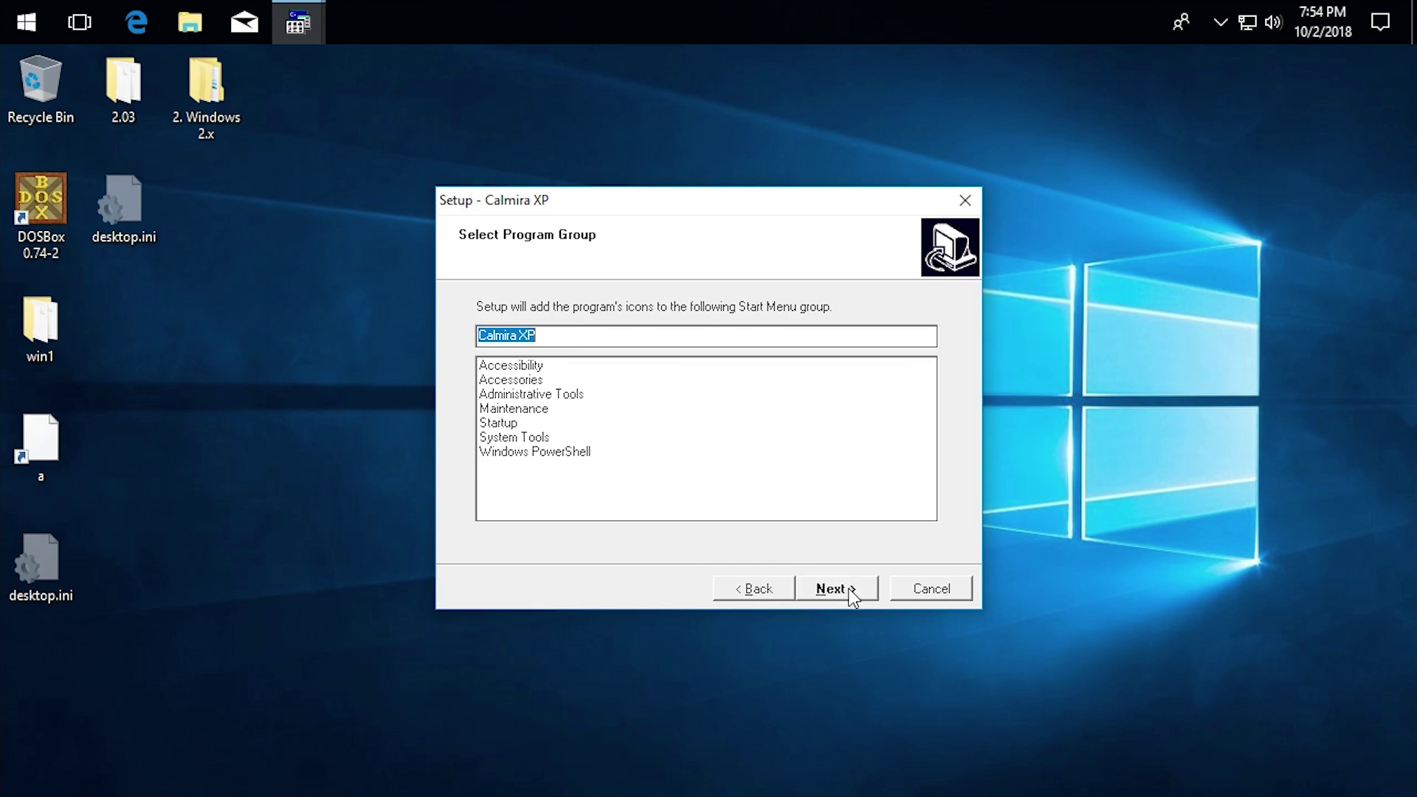
click(818, 584)
click(838, 592)
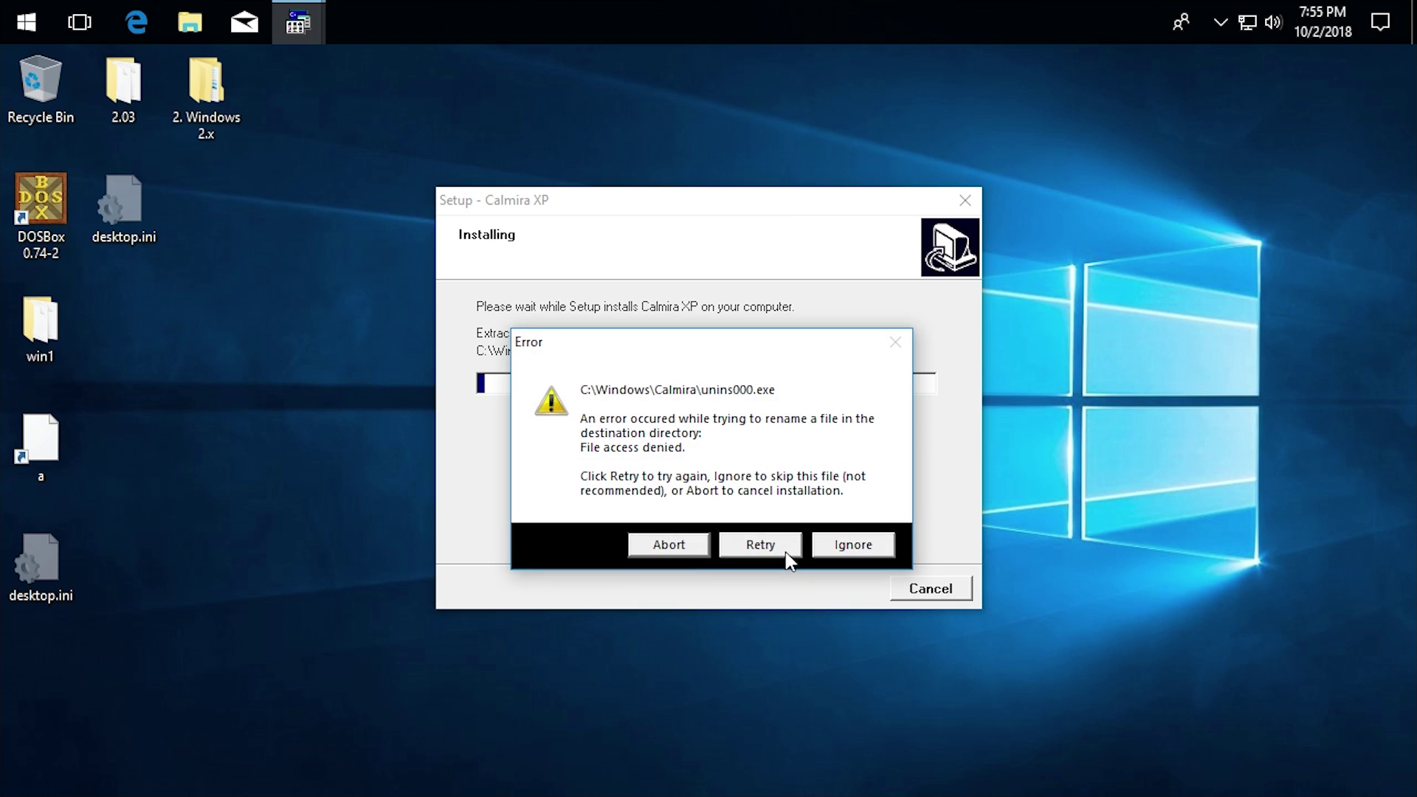
click(669, 545)
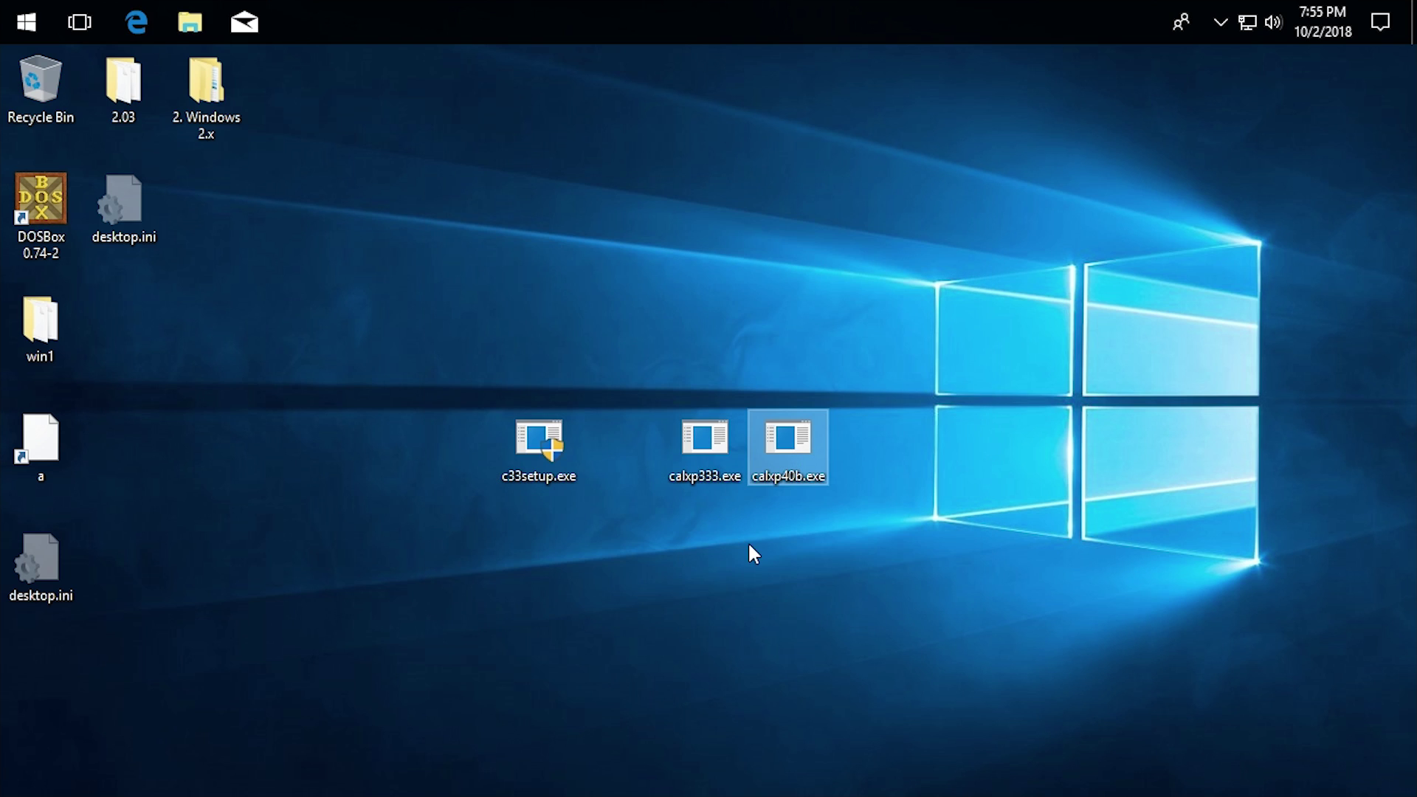
Run calxp40b.exe as administrator and install Calmira XP 4.0 with the default options and the Calmira XP program group
double_click(783, 454)
right_click(782, 454)
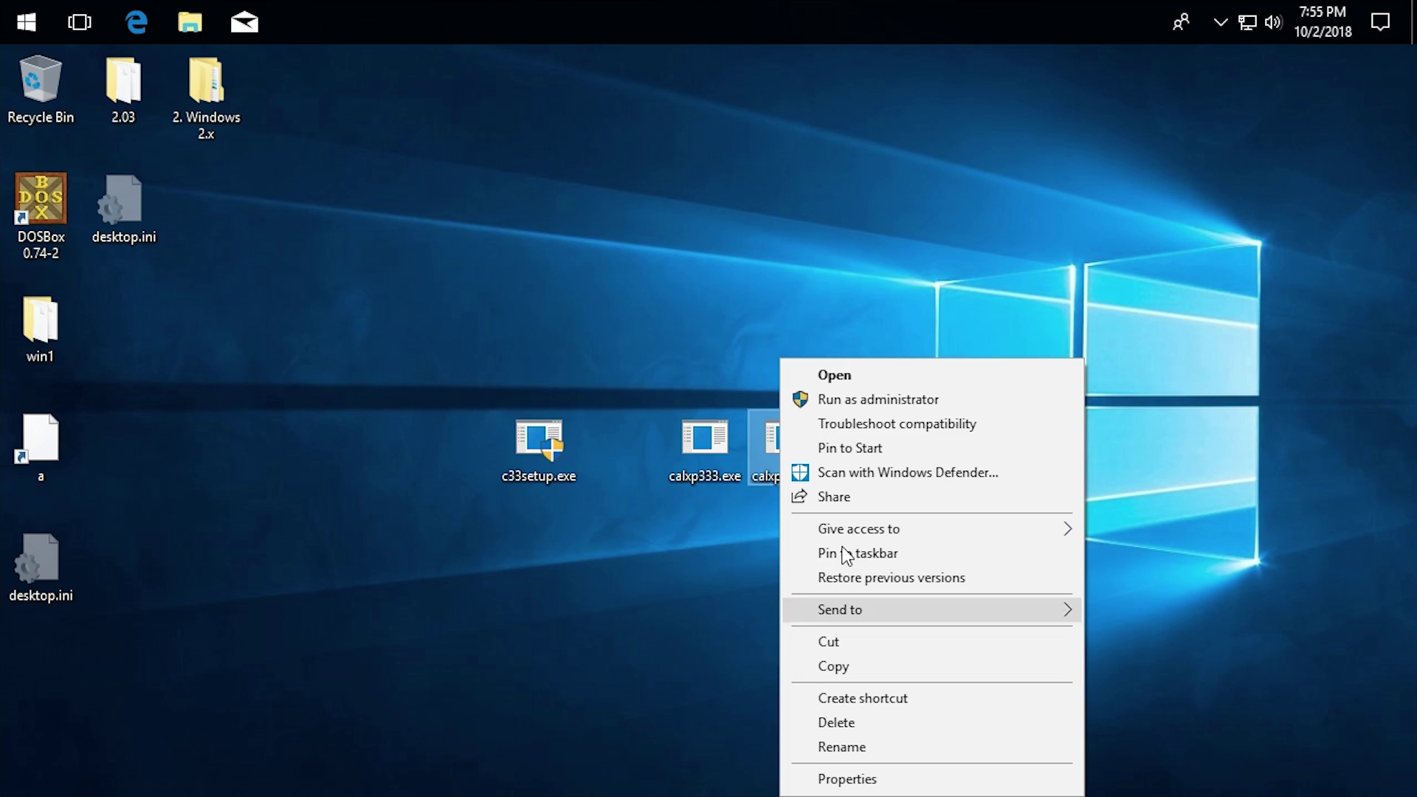
click(854, 401)
click(617, 541)
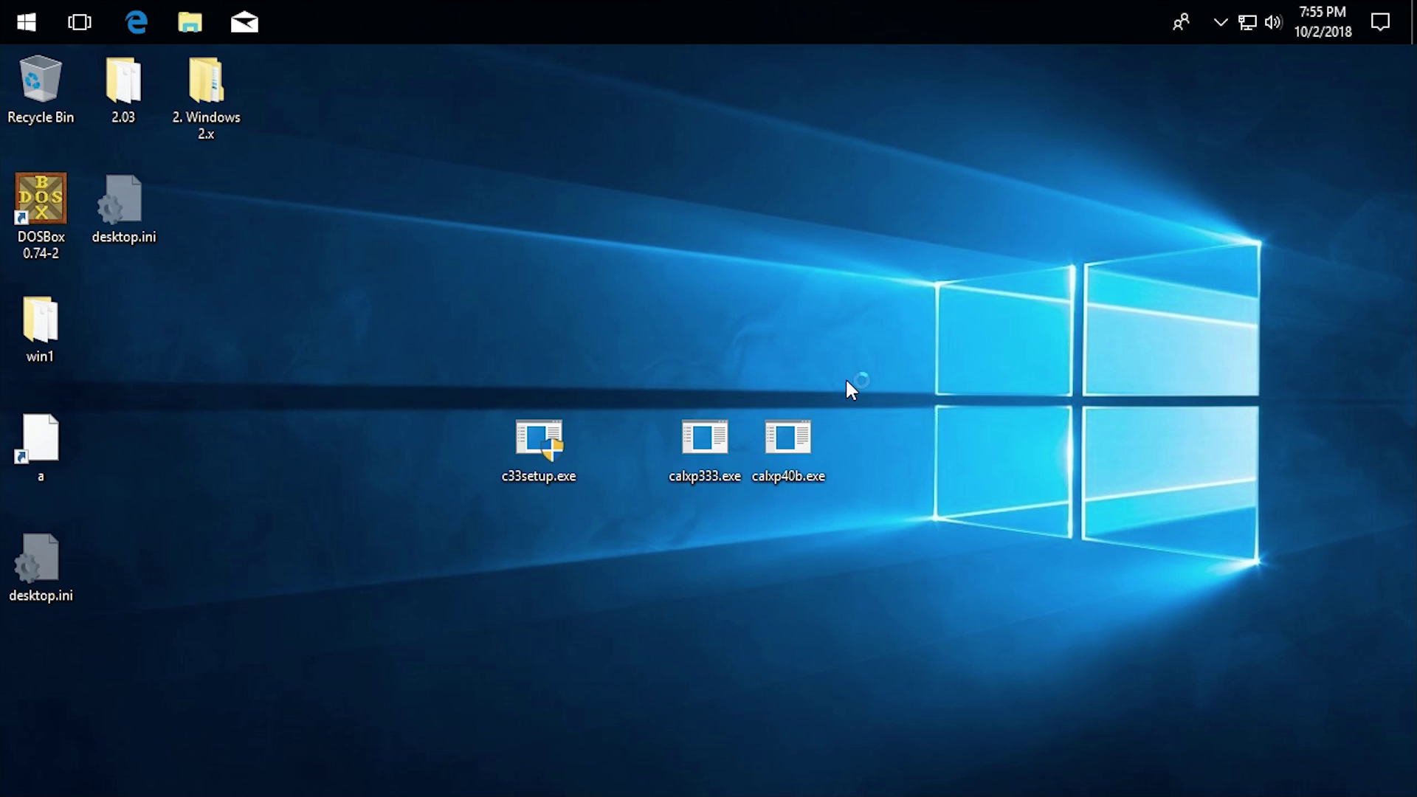
click(759, 506)
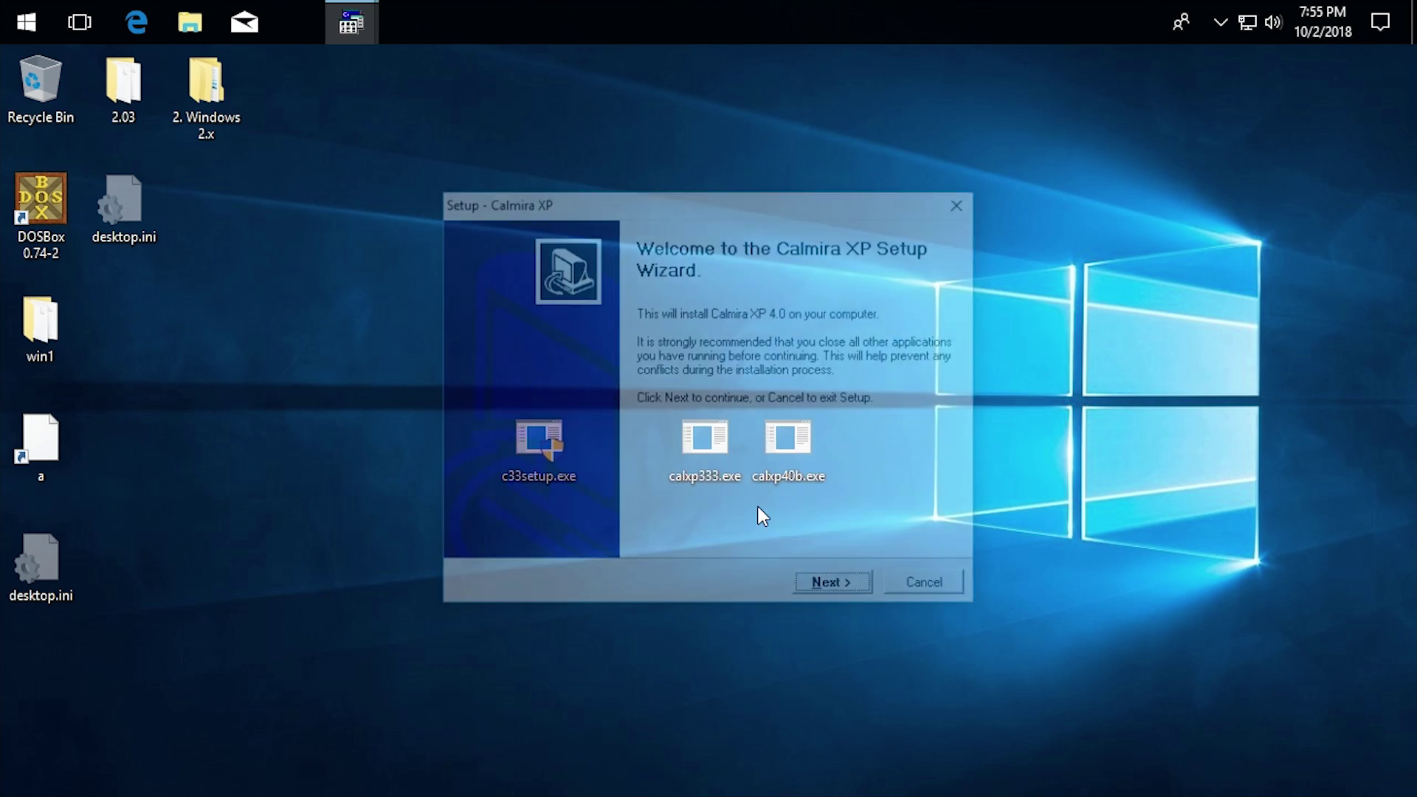
click(826, 588)
click(804, 588)
click(831, 588)
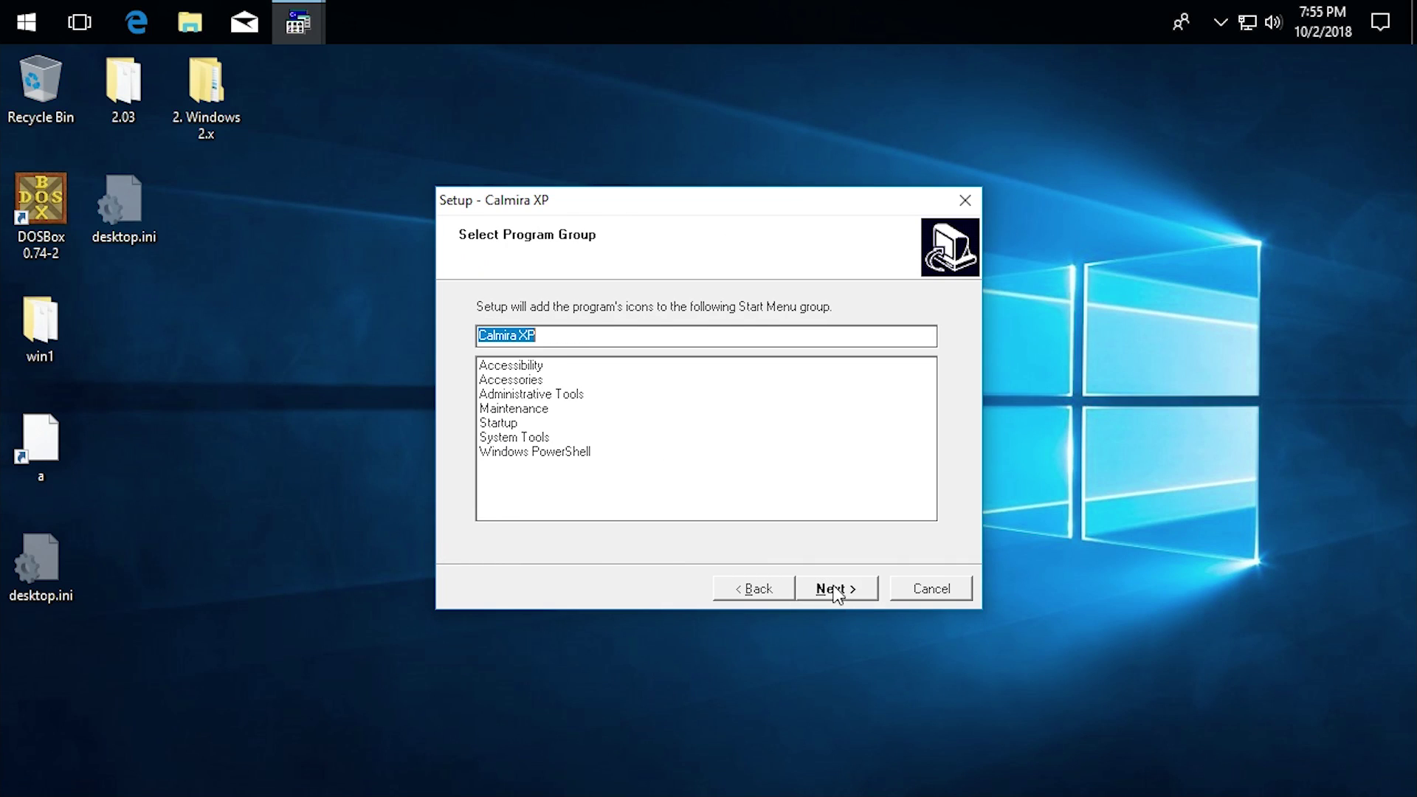
click(851, 592)
click(858, 590)
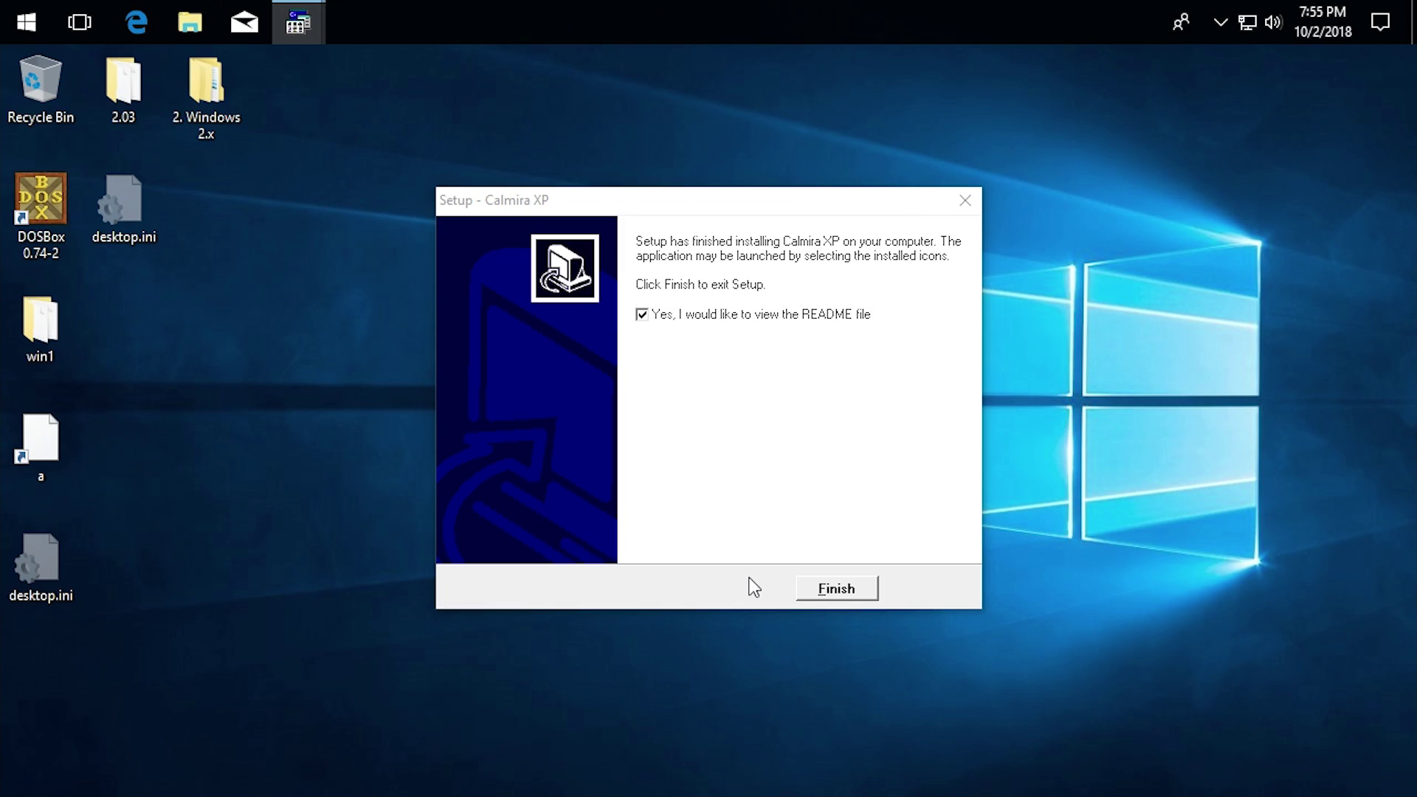
Finish the Calmira XP setup without viewing the README, moving its Start Menu folder window aside and back into view
key(Return)
drag(1111, 115, 1321, 677)
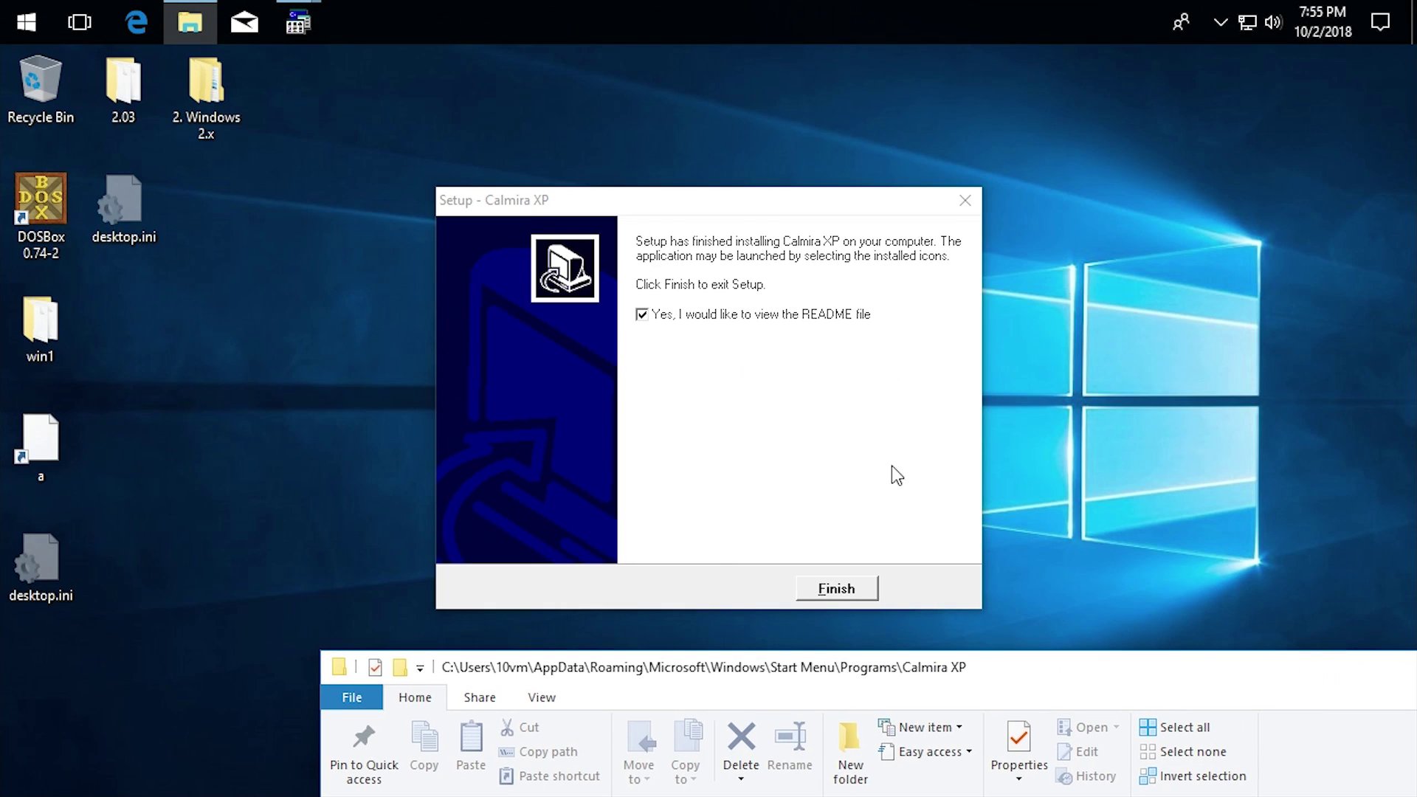
click(662, 310)
click(828, 588)
drag(833, 666, 691, 85)
Launch Calmira XP from its shortcut, ignore the 16-bit subsystem warning, minimize the folder window, and close Tip of the Day
double_click(473, 318)
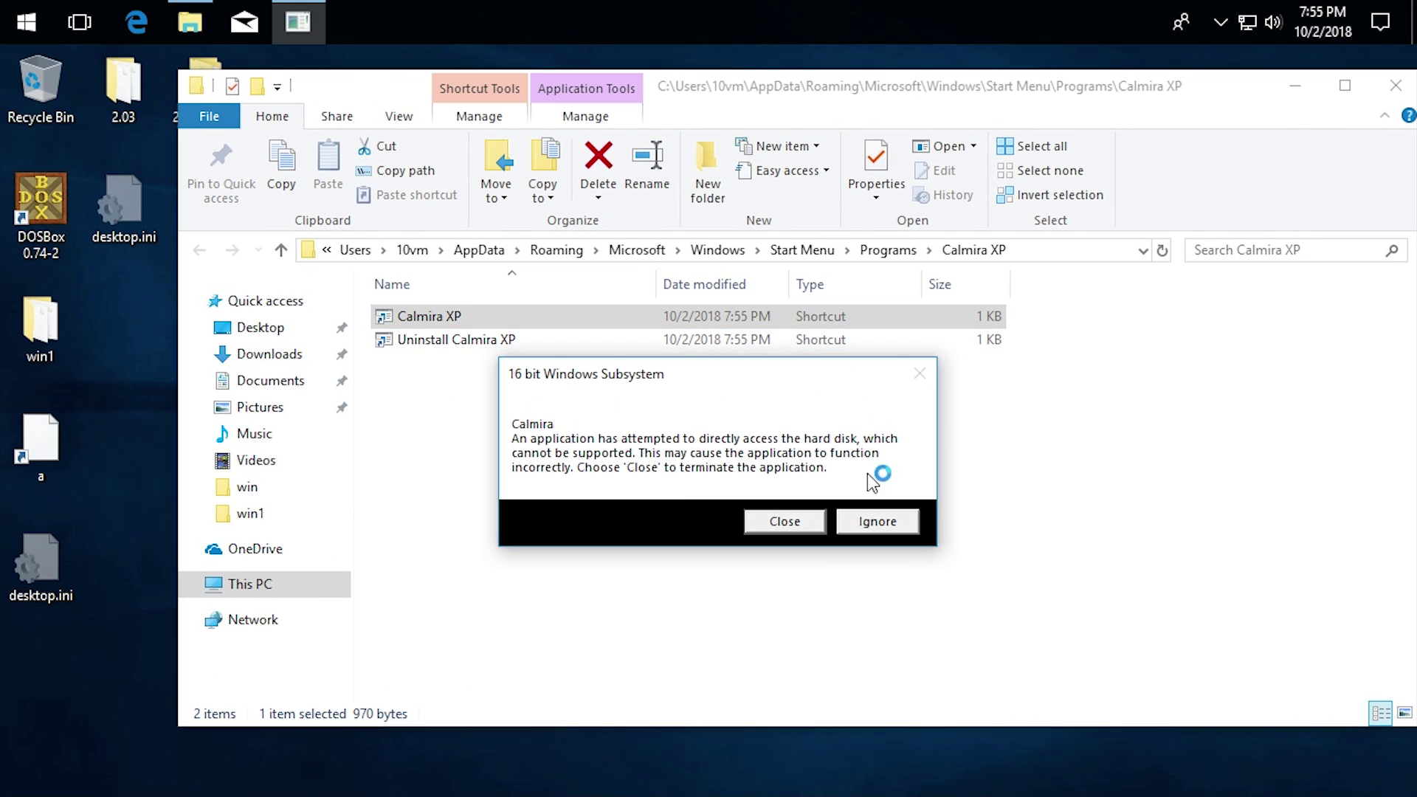
click(902, 524)
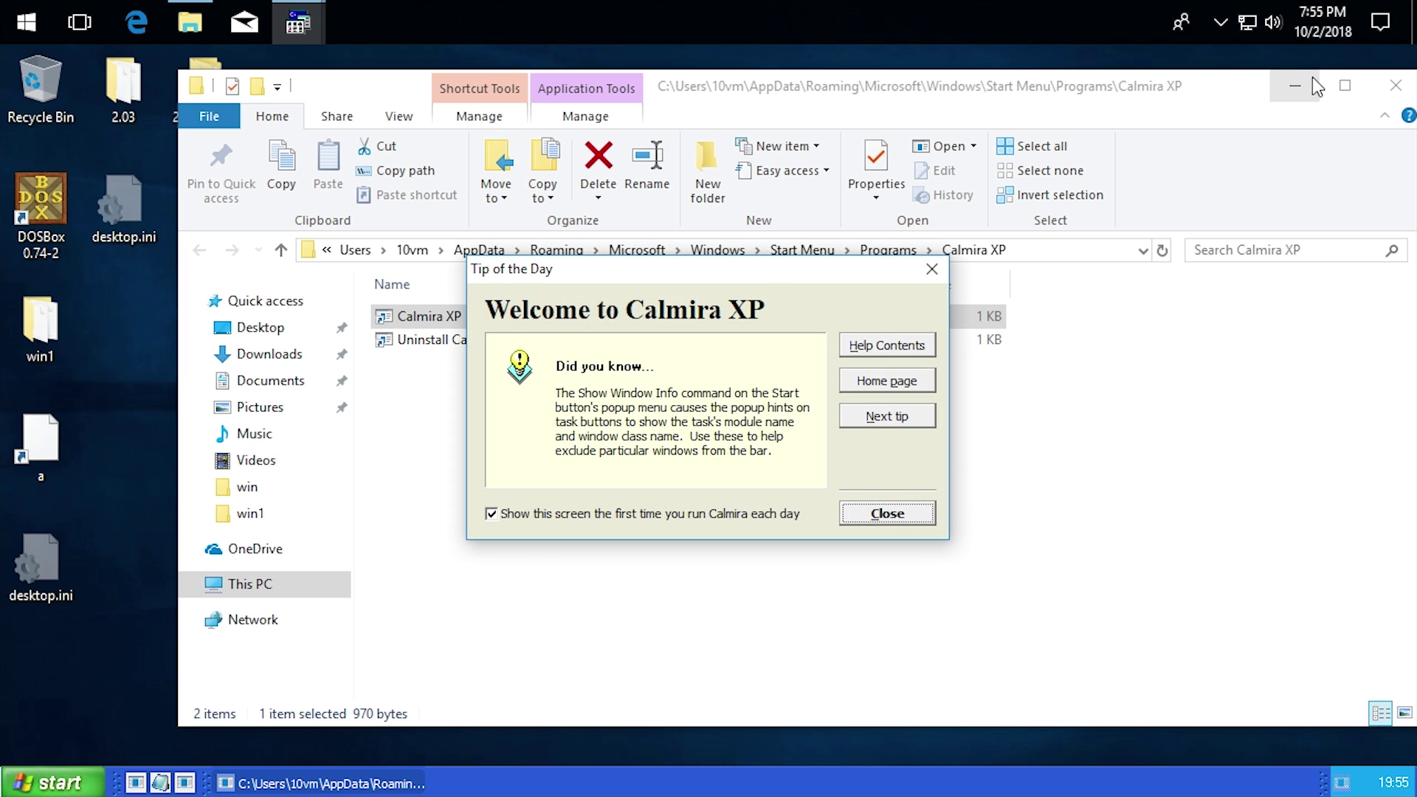
click(1308, 82)
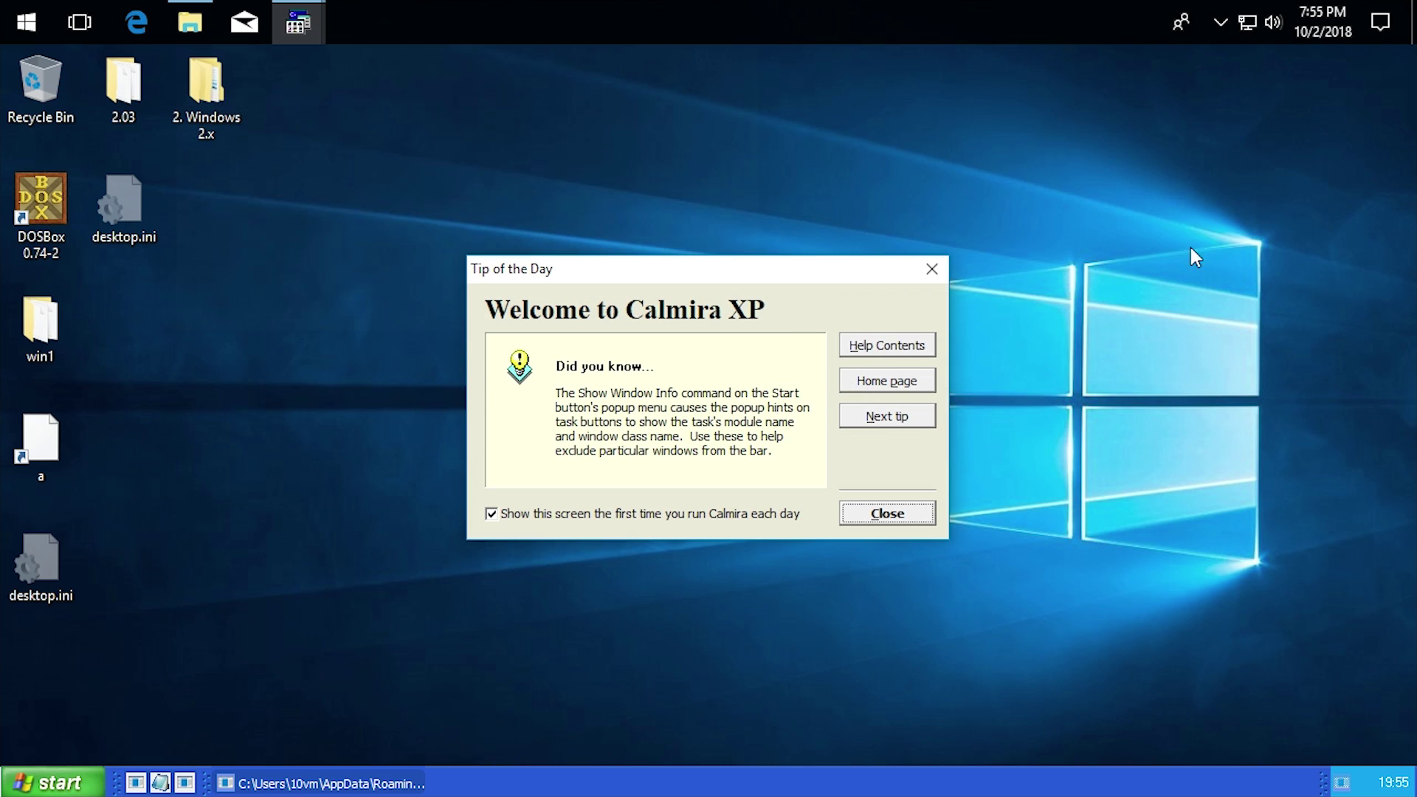
click(931, 269)
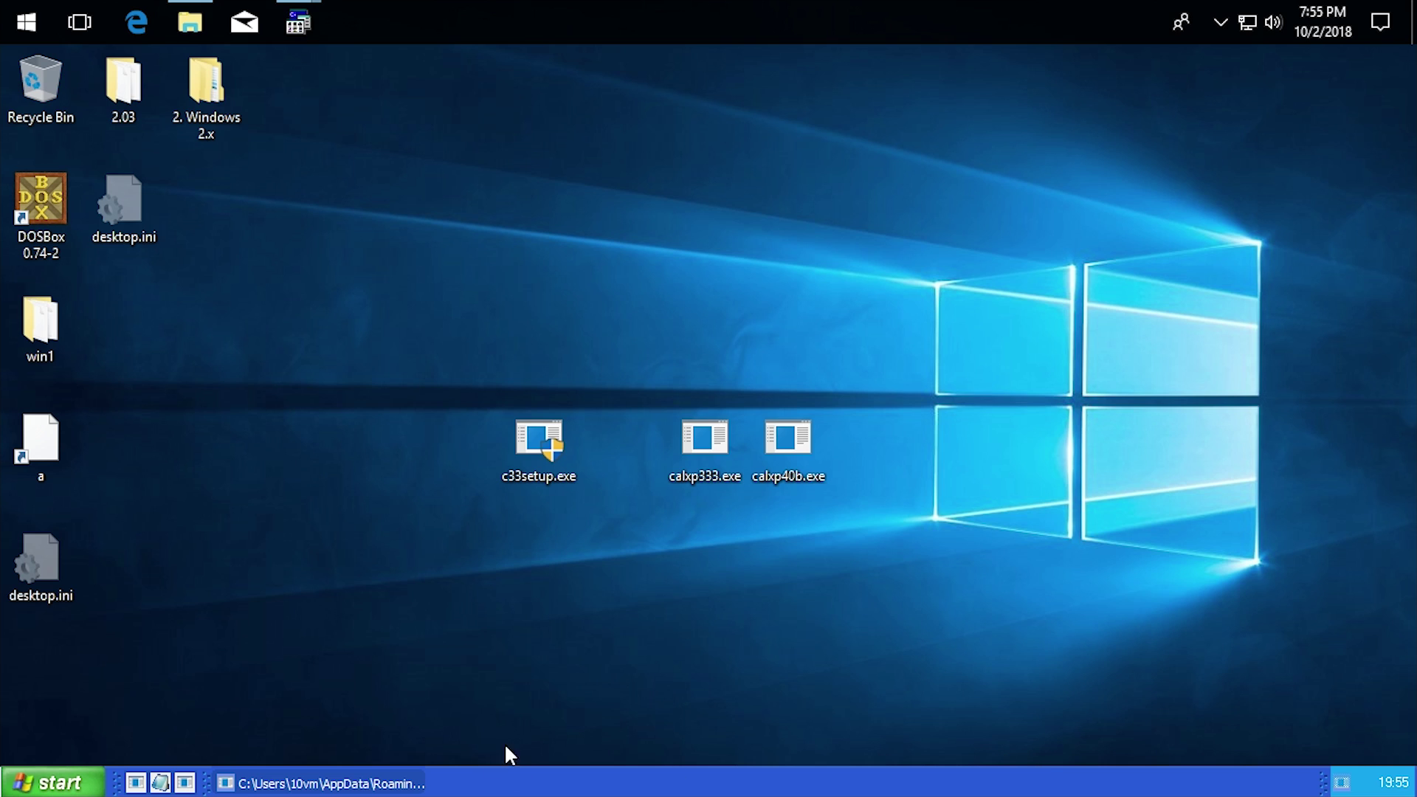
Show Calmira XP's Start menu and close it, and dismiss the Microsoft Authenticator notification
click(81, 781)
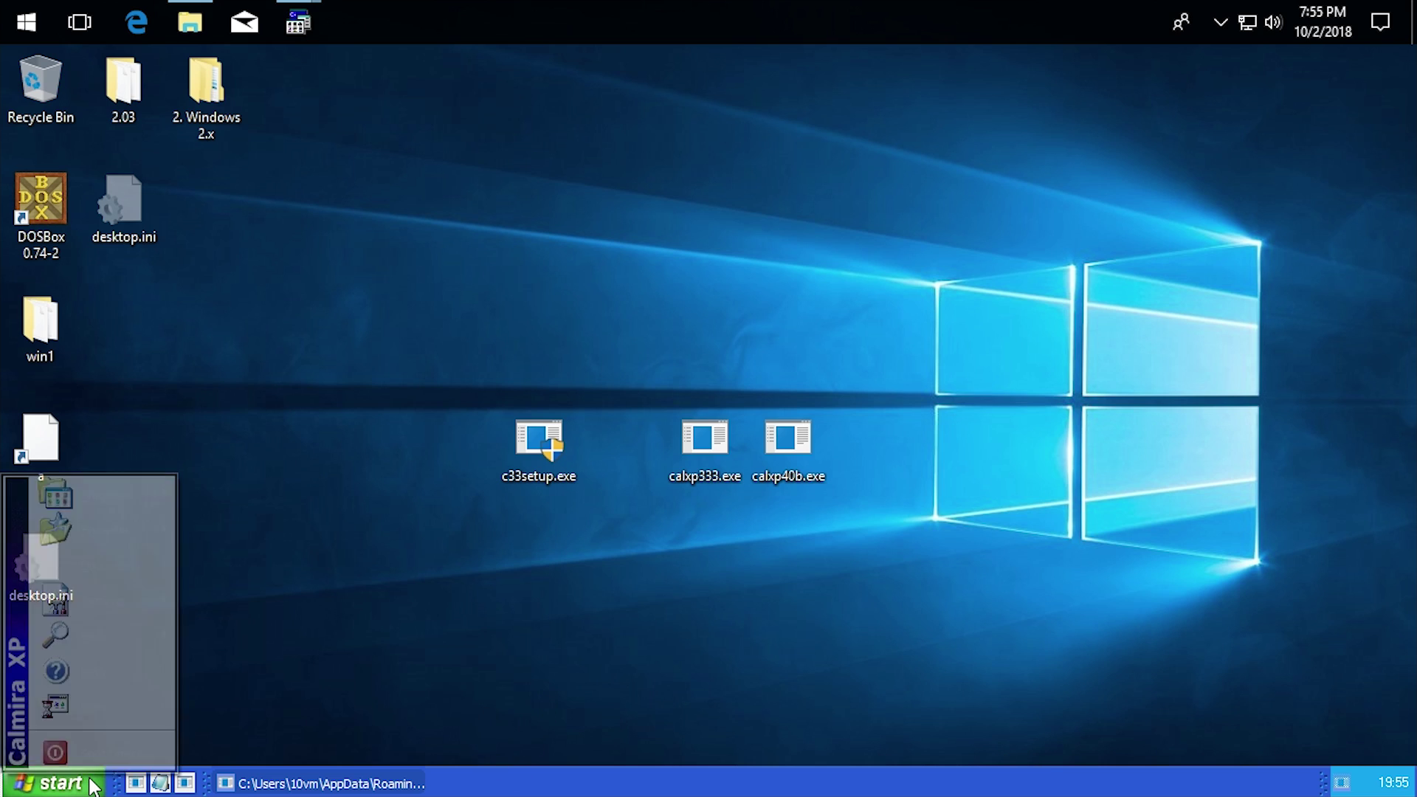
click(322, 721)
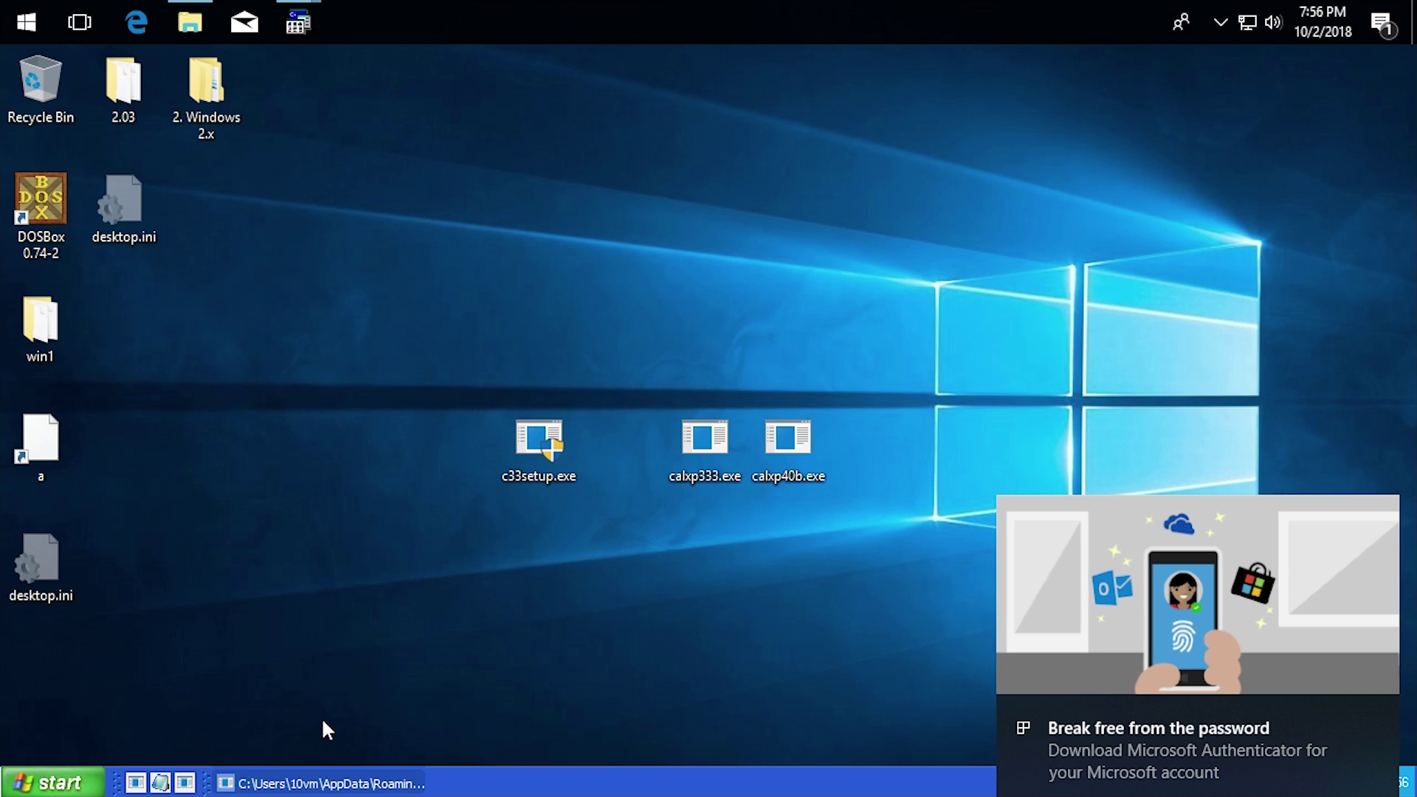
click(1364, 691)
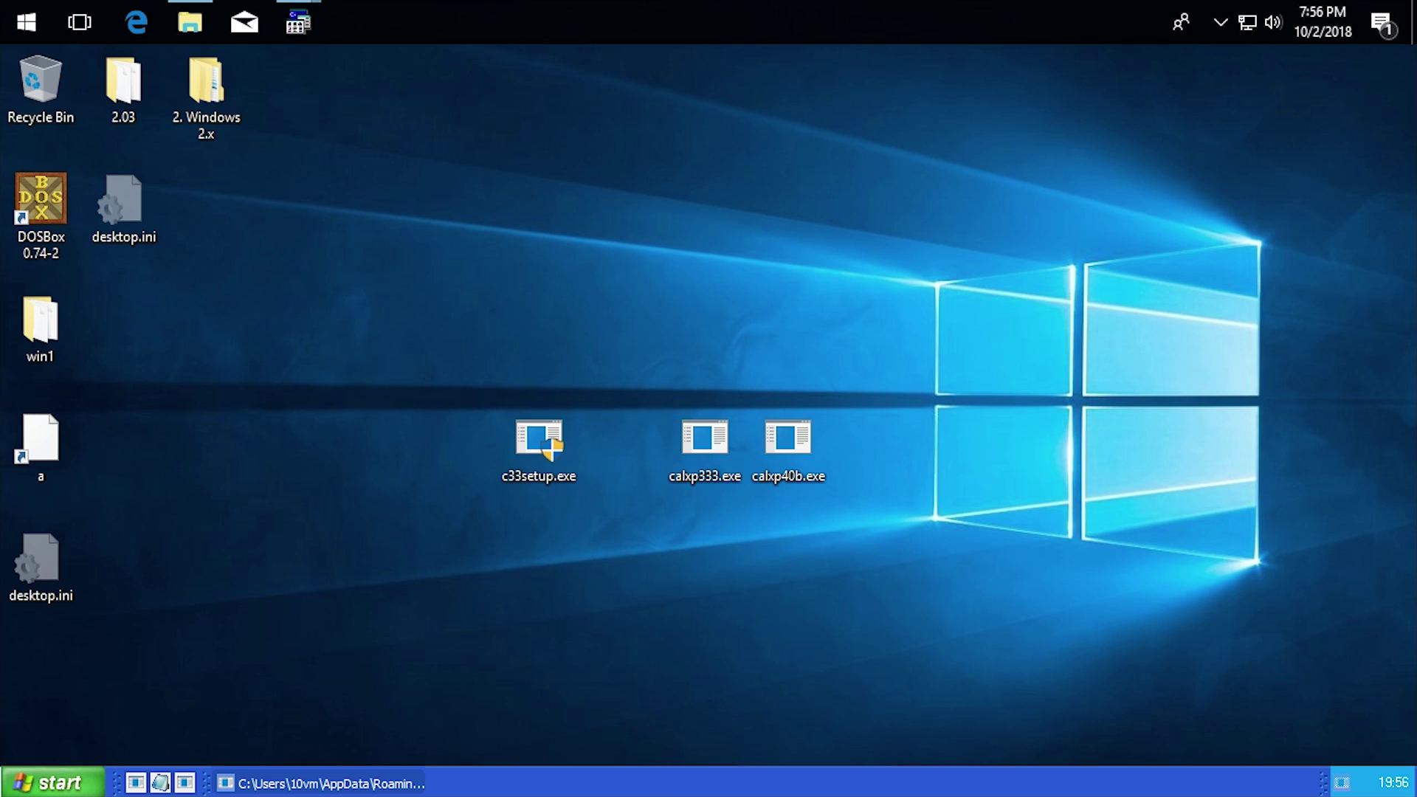
Try the folder window's task button, view the Calmira clock's resource hint, and open and close Calmira's Task Manager
click(210, 786)
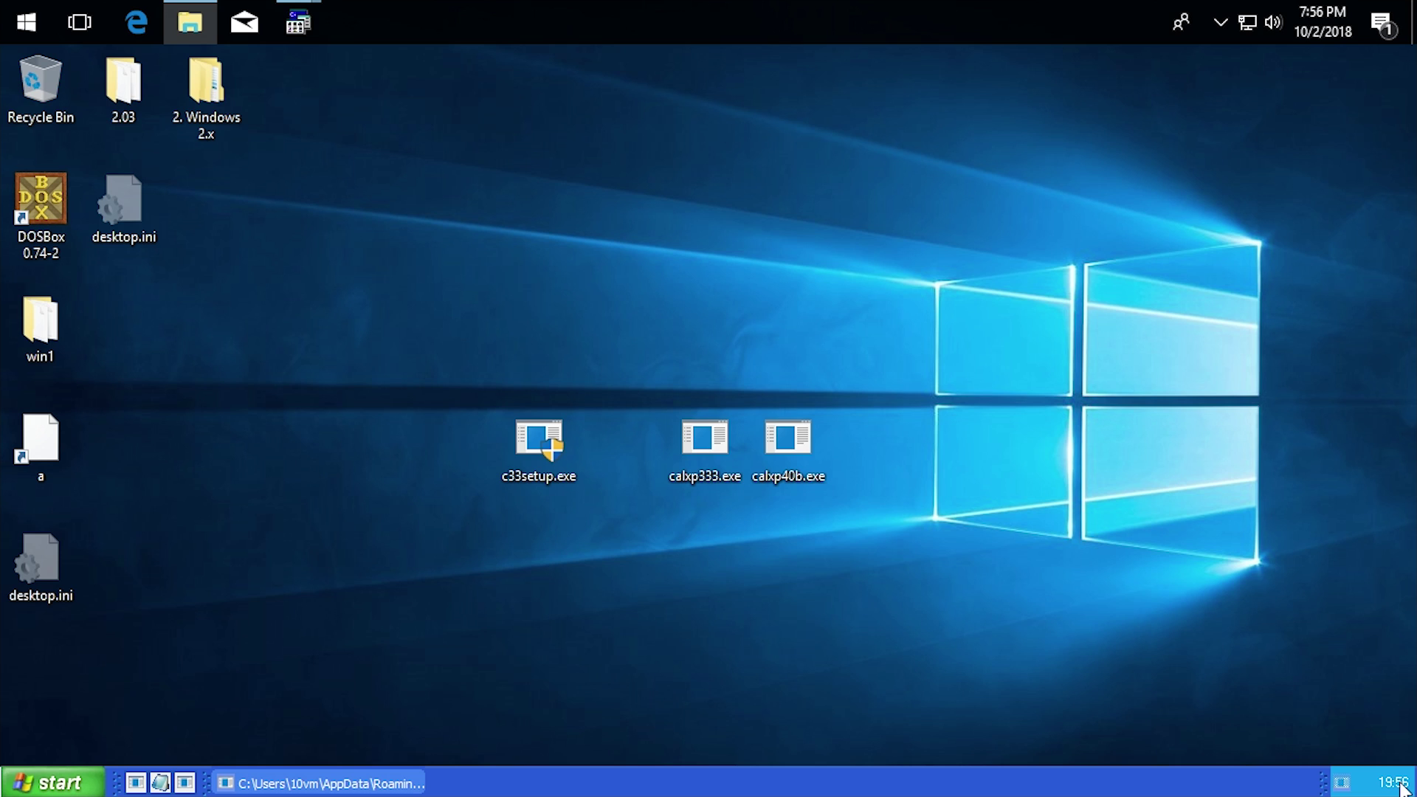
mouse_move(1400, 788)
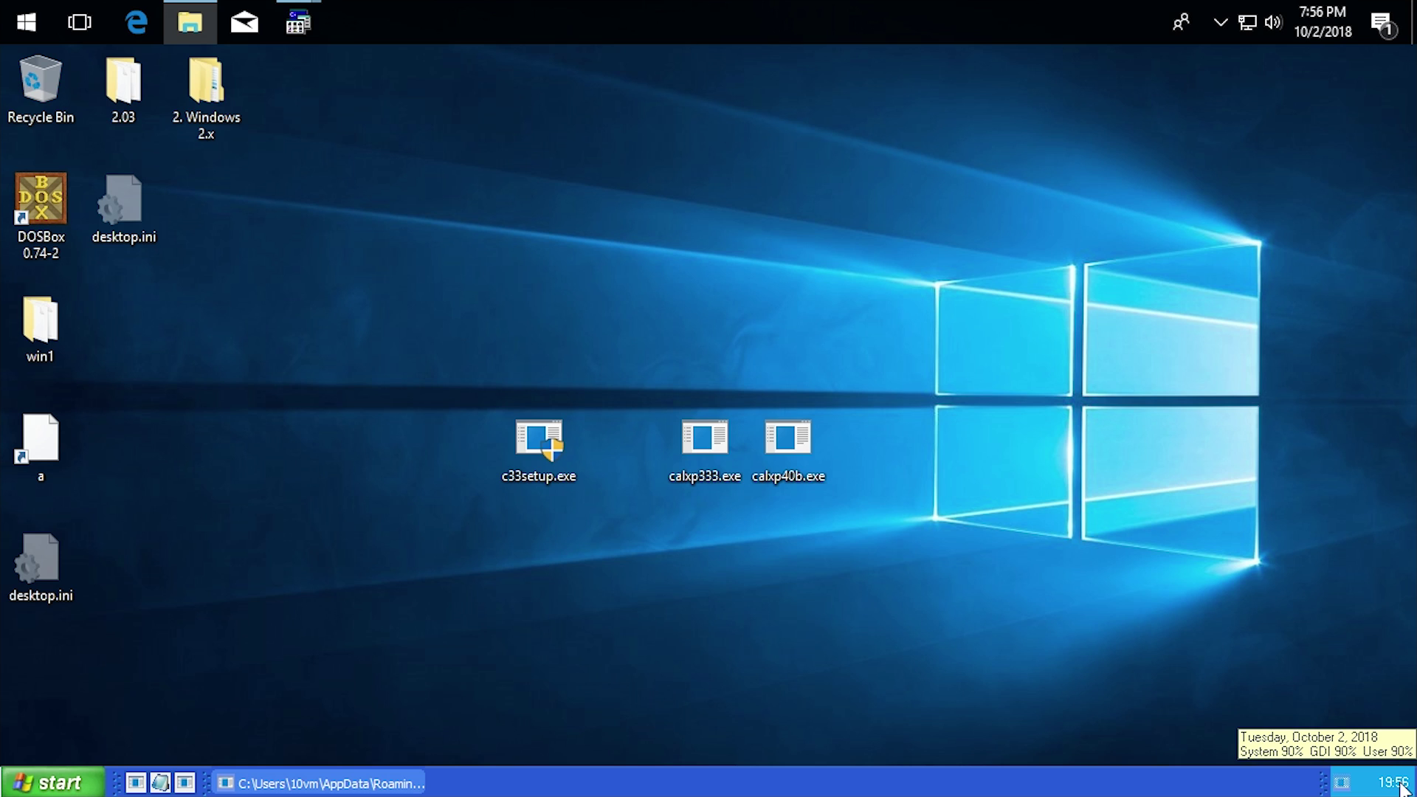
right_click(1216, 788)
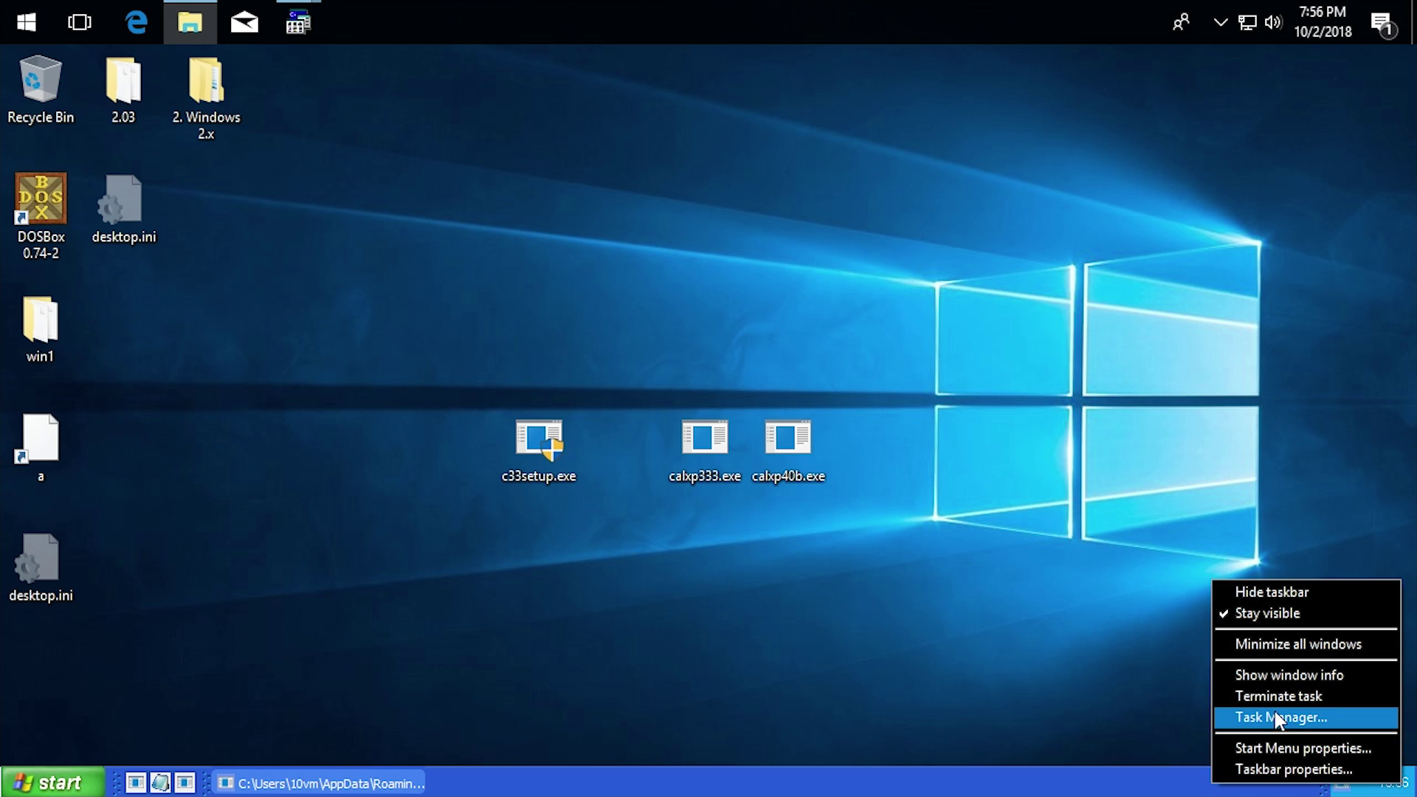
click(1299, 718)
click(871, 194)
Open the Performance view in Windows Task Manager and compare it with the Calmira taskbar clock's resource hint
right_click(804, 22)
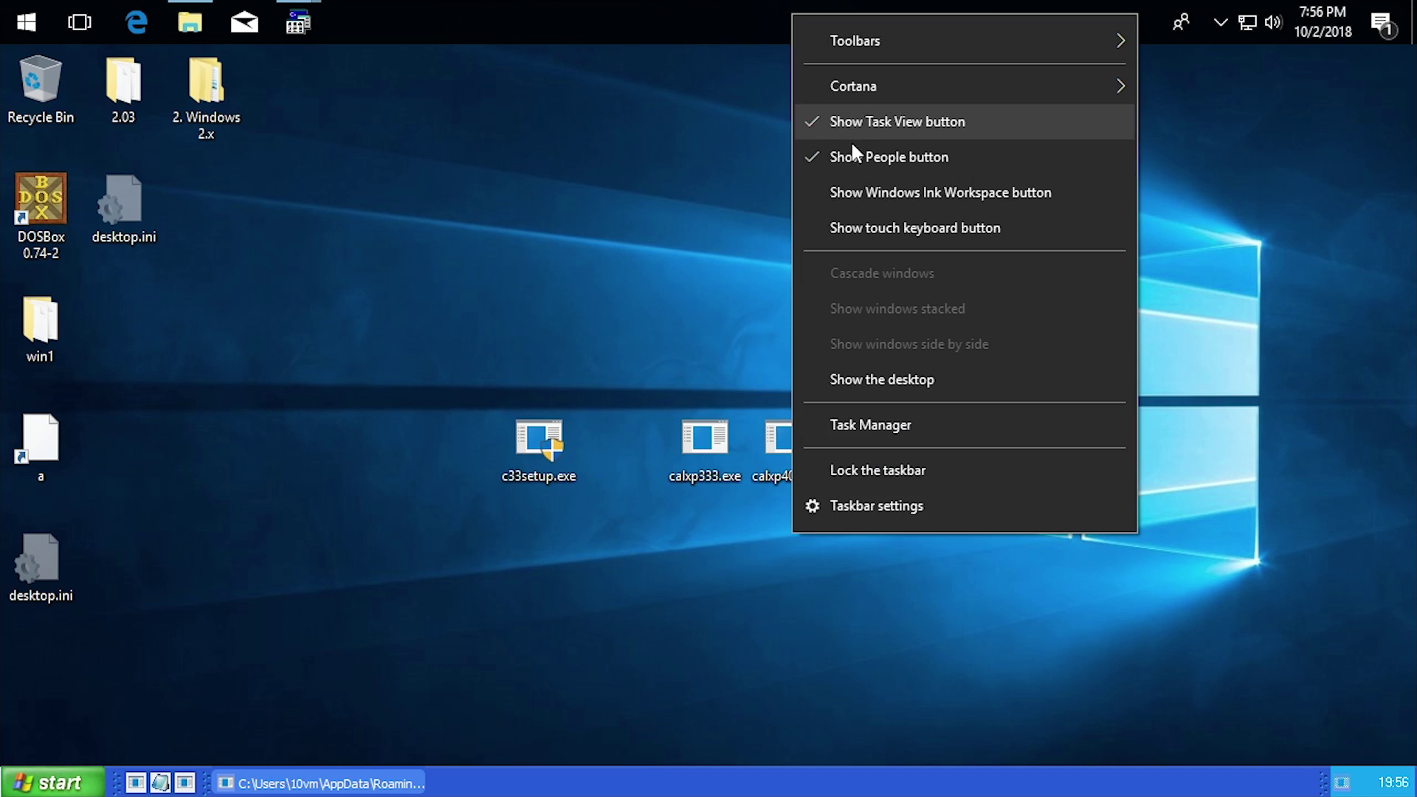
click(872, 424)
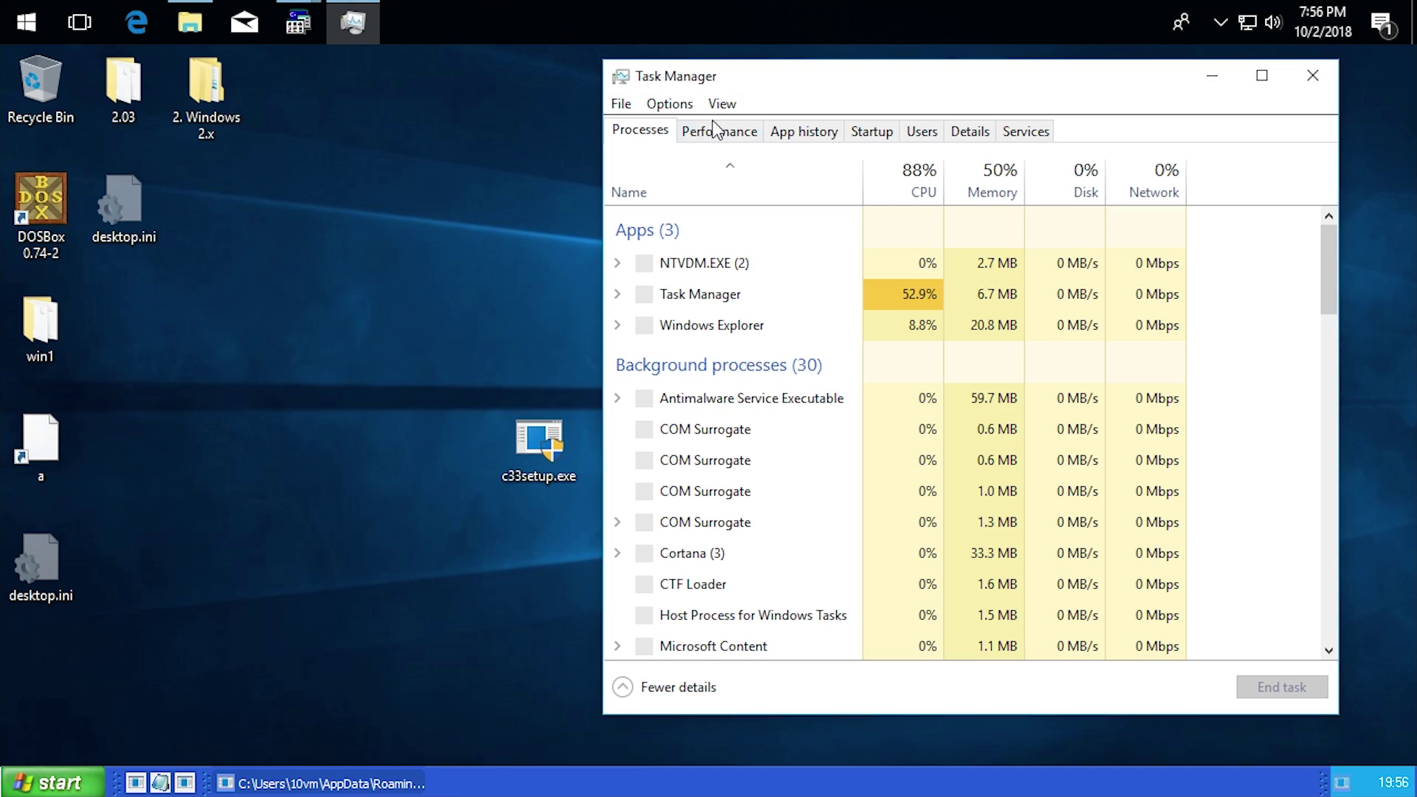
click(718, 131)
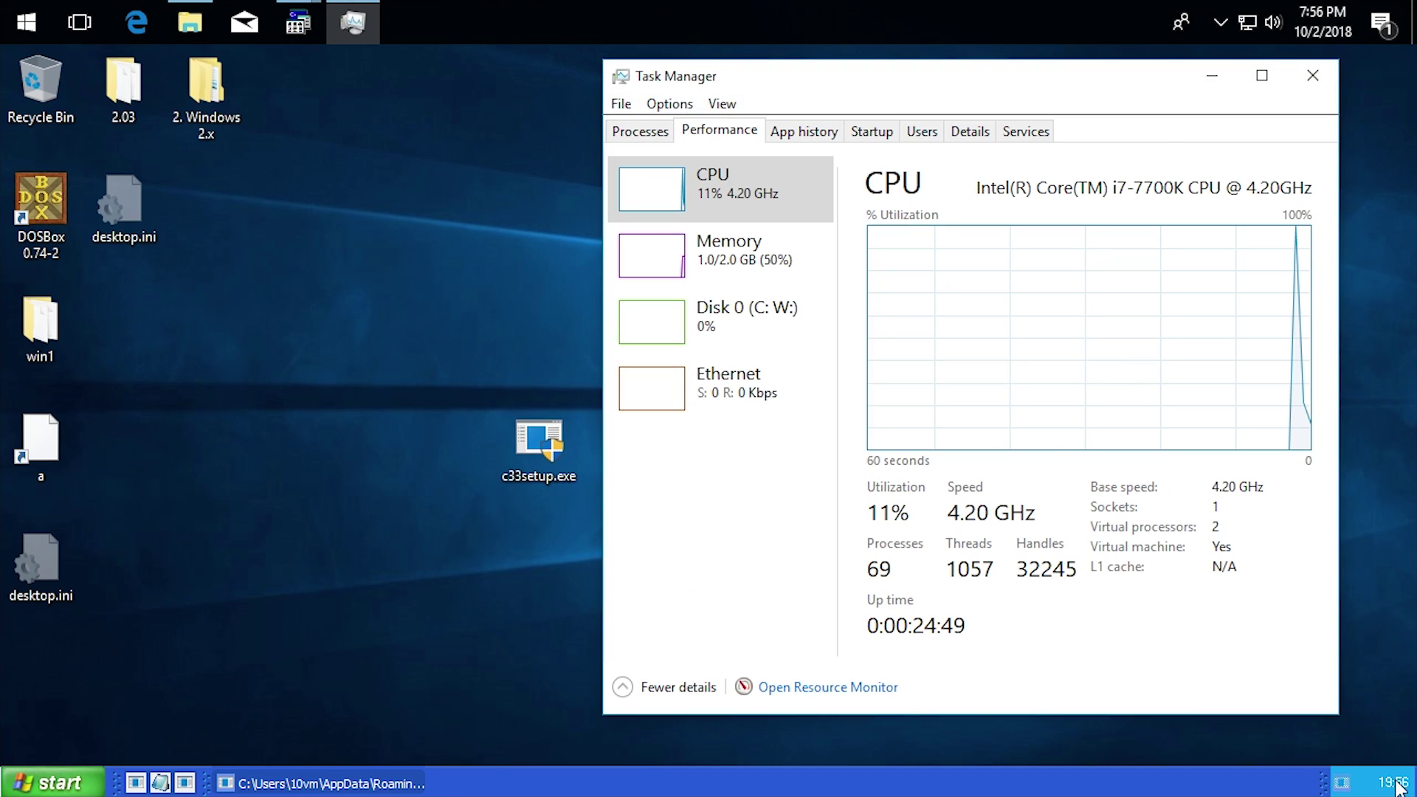
mouse_move(1397, 787)
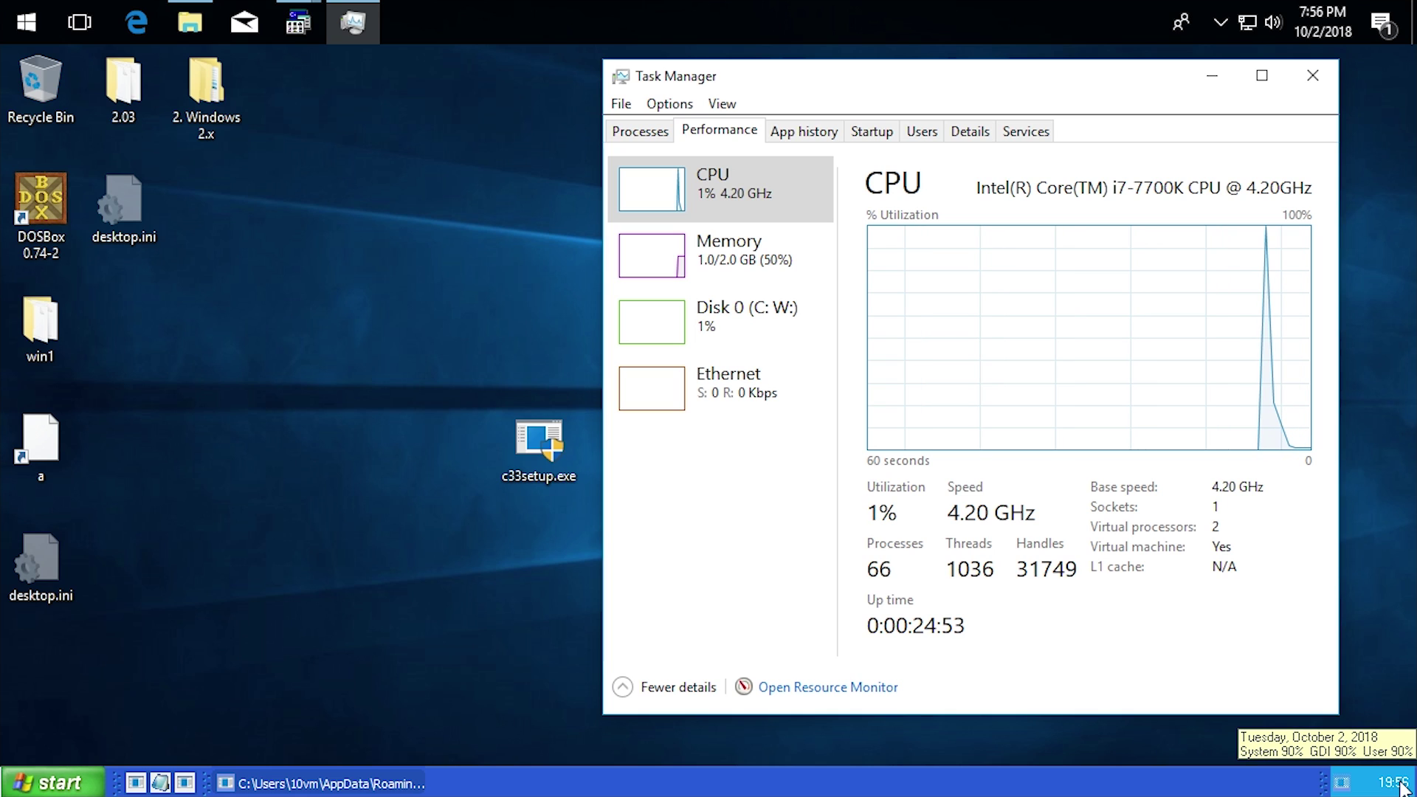
View the Users list in Windows Task Manager and return to the Performance view
click(918, 131)
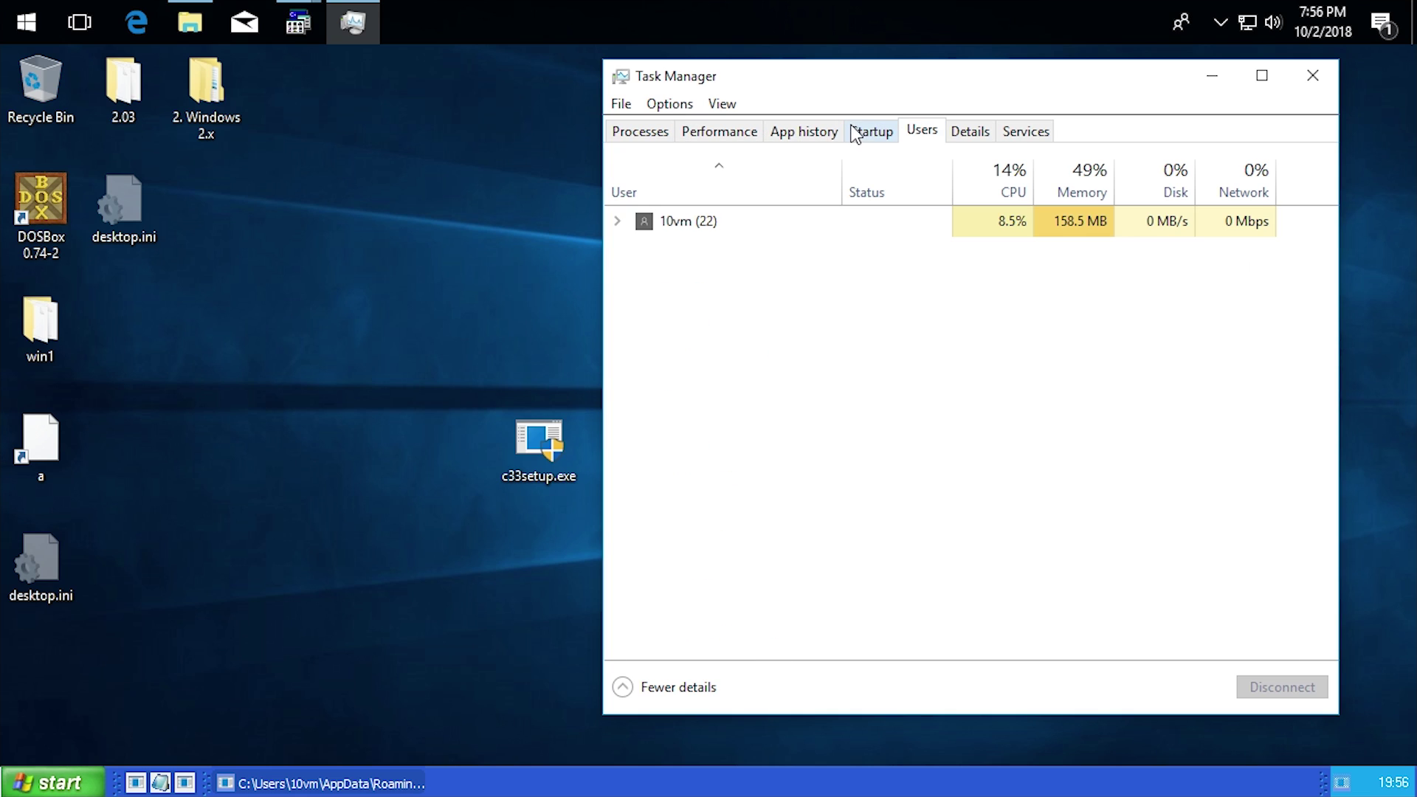
click(712, 130)
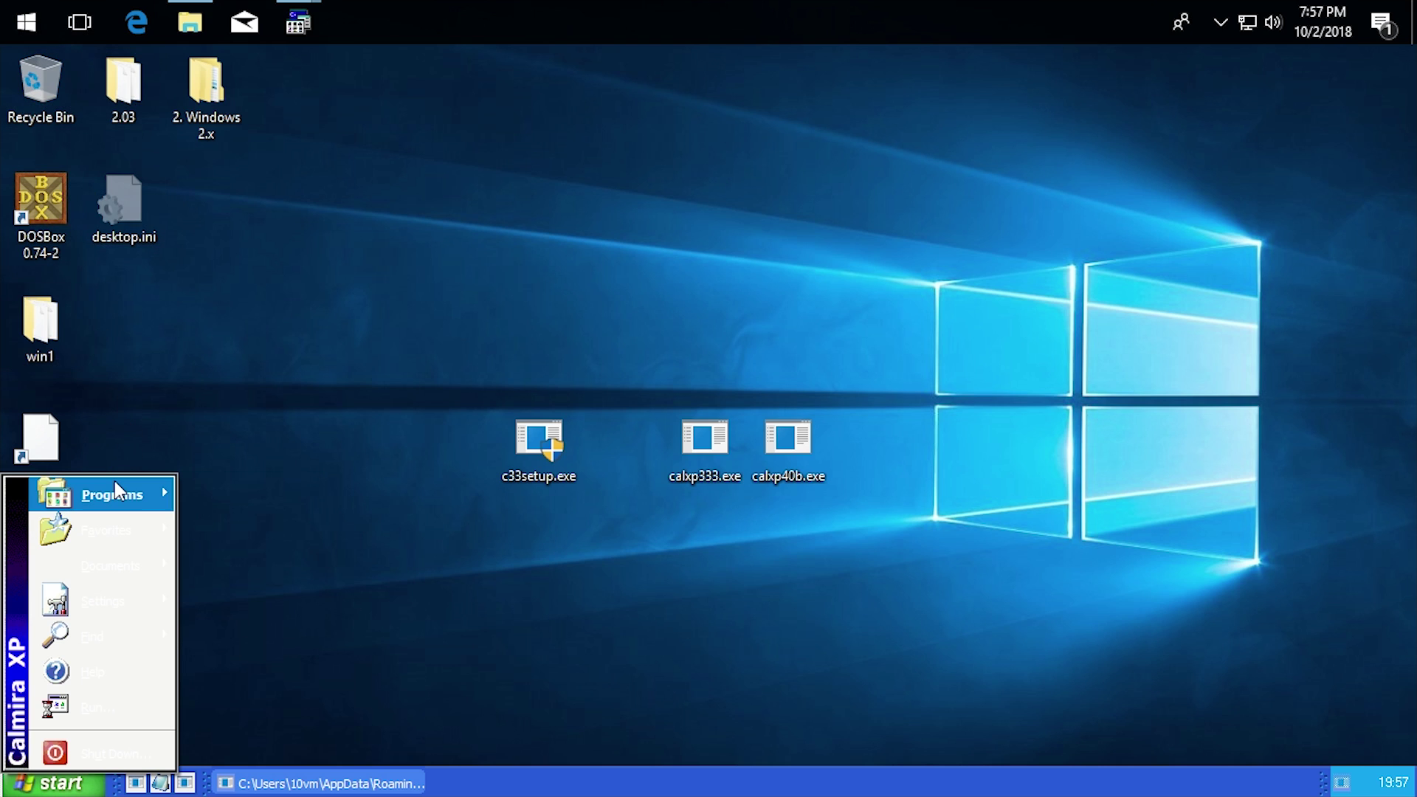
Open Calmira Explorer on drive C:, try selecting the first row of folders, and open the SYSTEM~1 folder
mouse_move(116, 491)
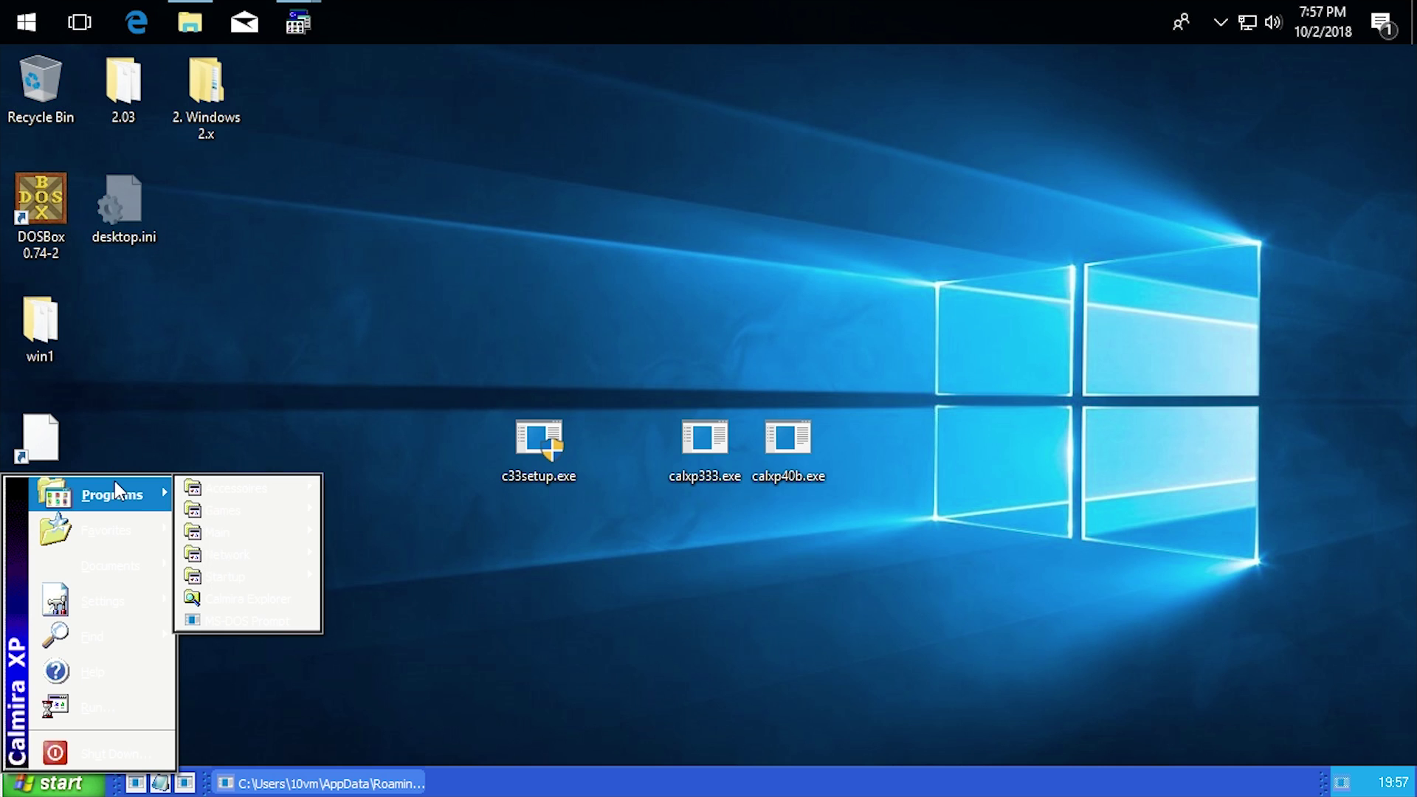
click(236, 598)
drag(487, 112, 595, 135)
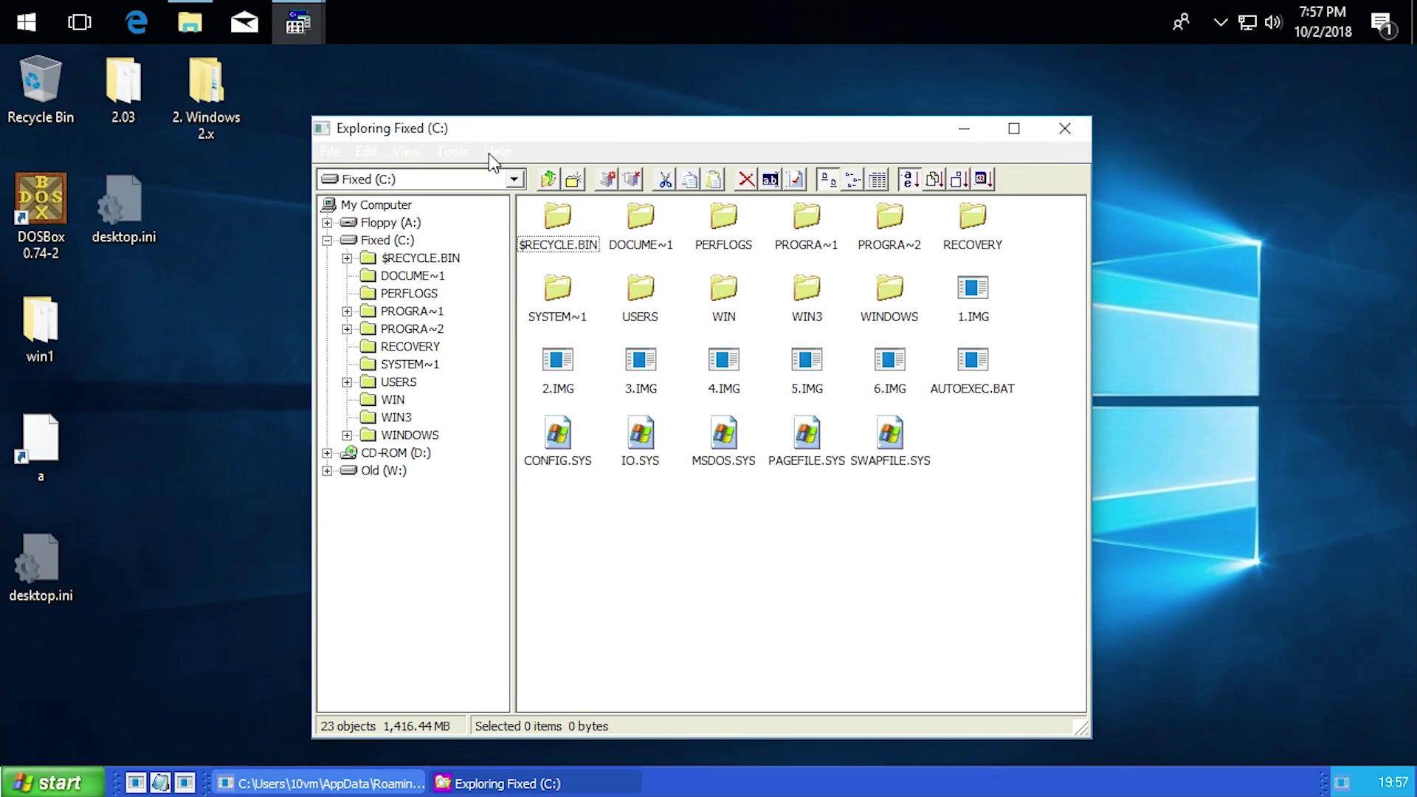
drag(1036, 219, 526, 247)
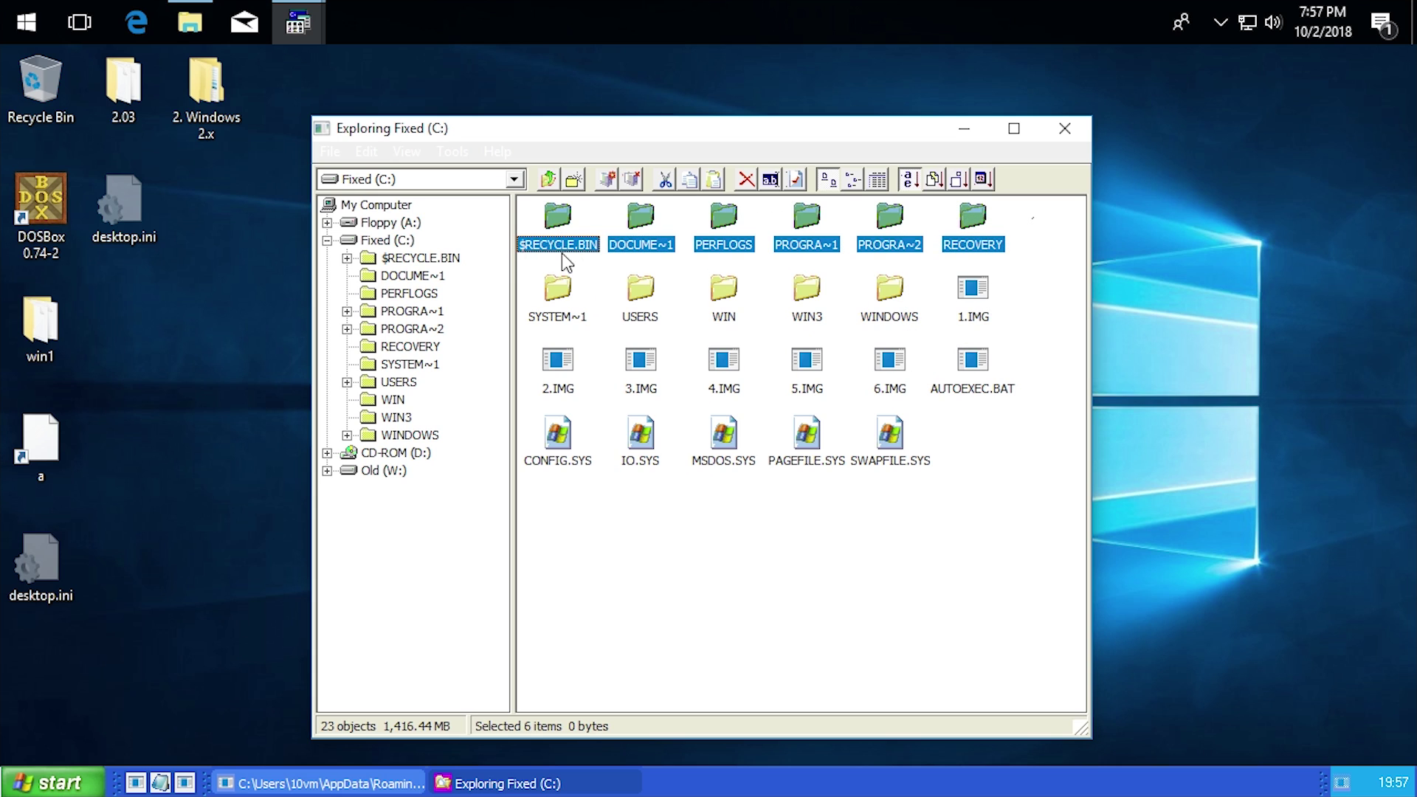
double_click(579, 314)
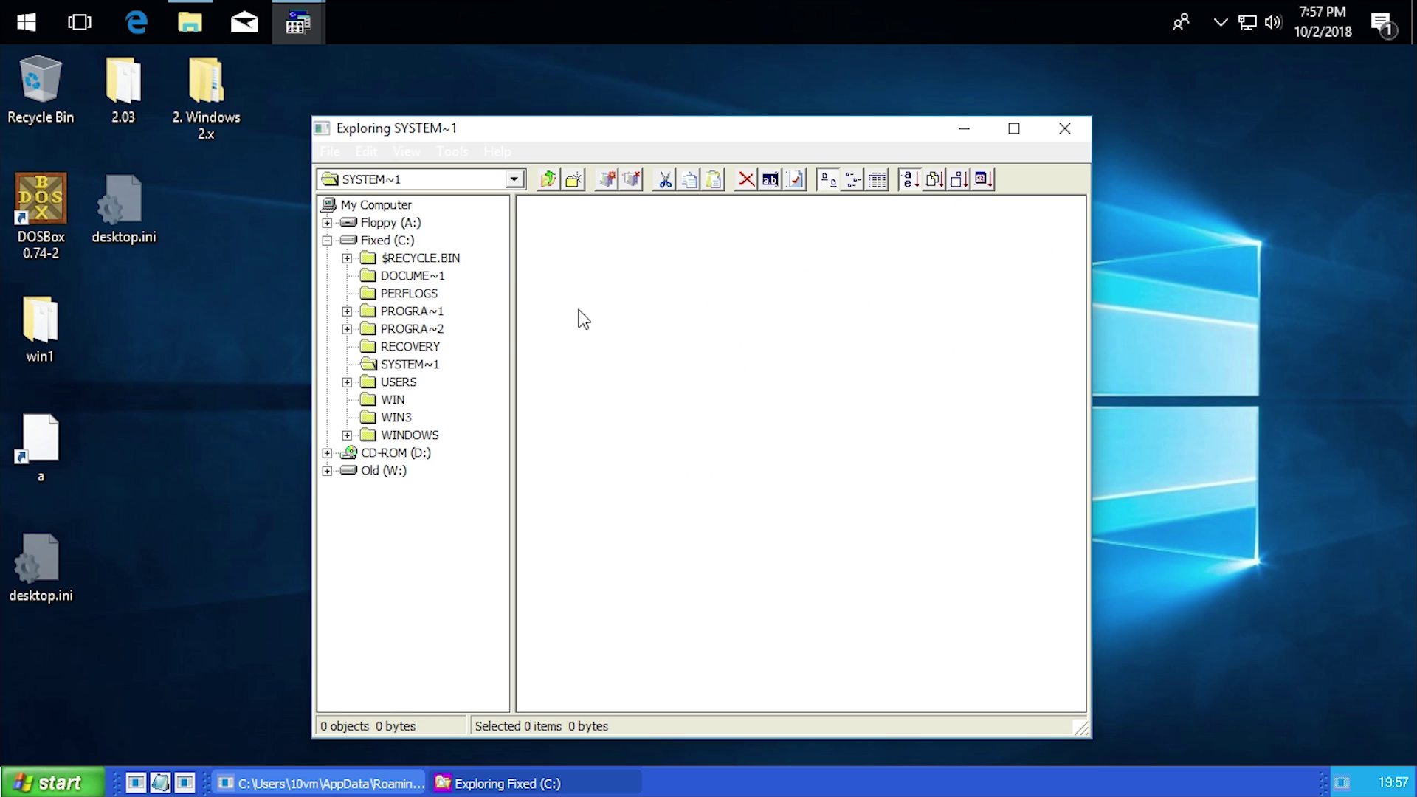
Look through the submenus of Calmira XP's Start menu, including Favorites, and close it
click(64, 783)
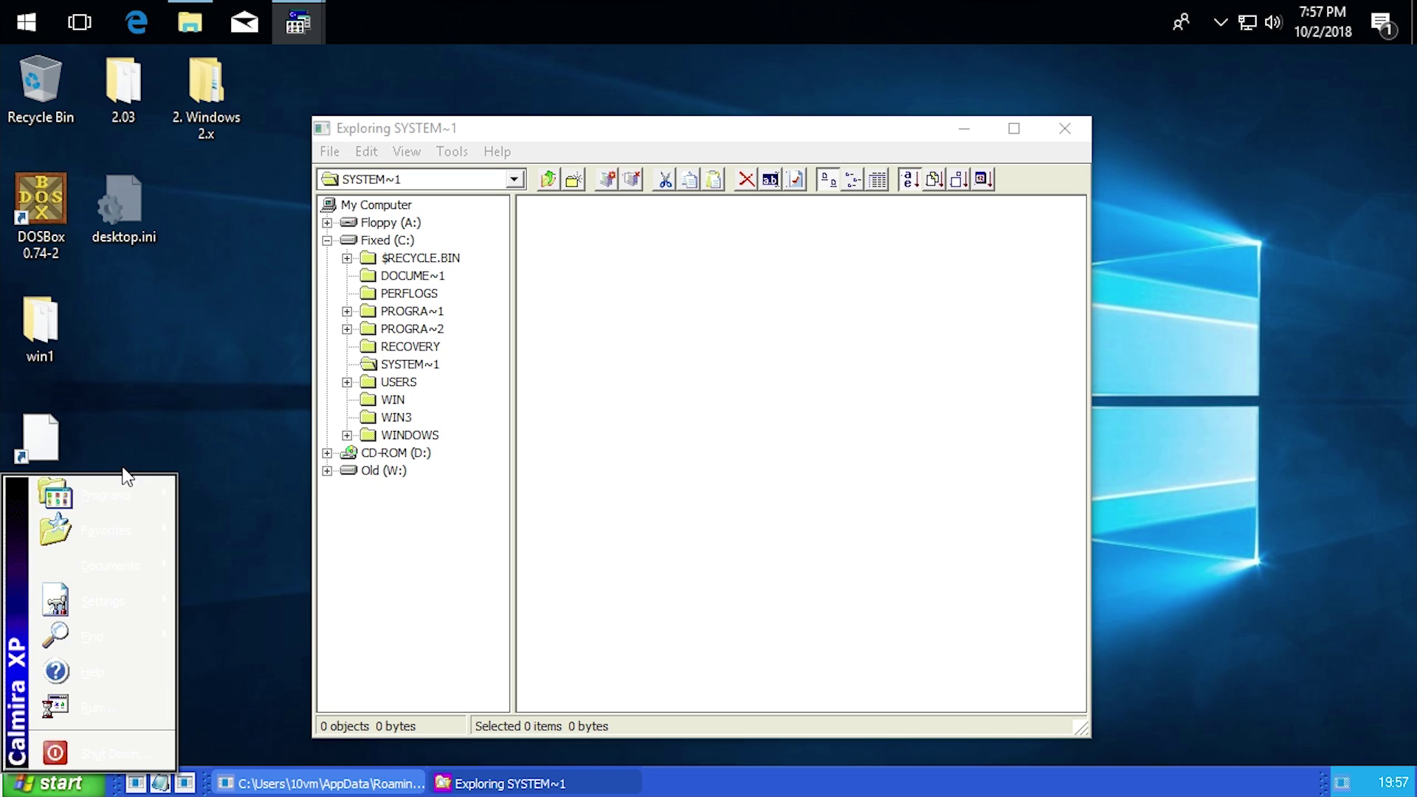
mouse_move(129, 605)
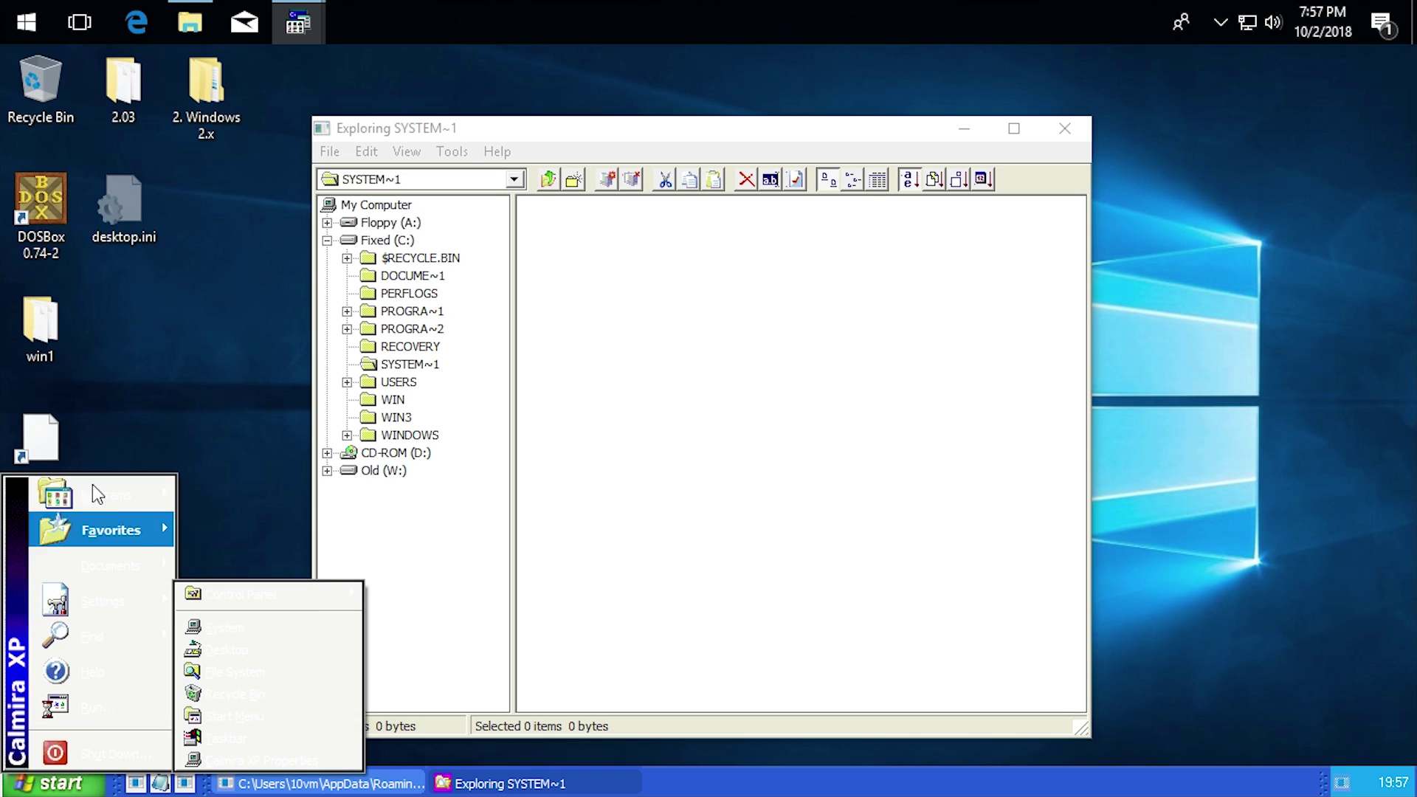
click(607, 561)
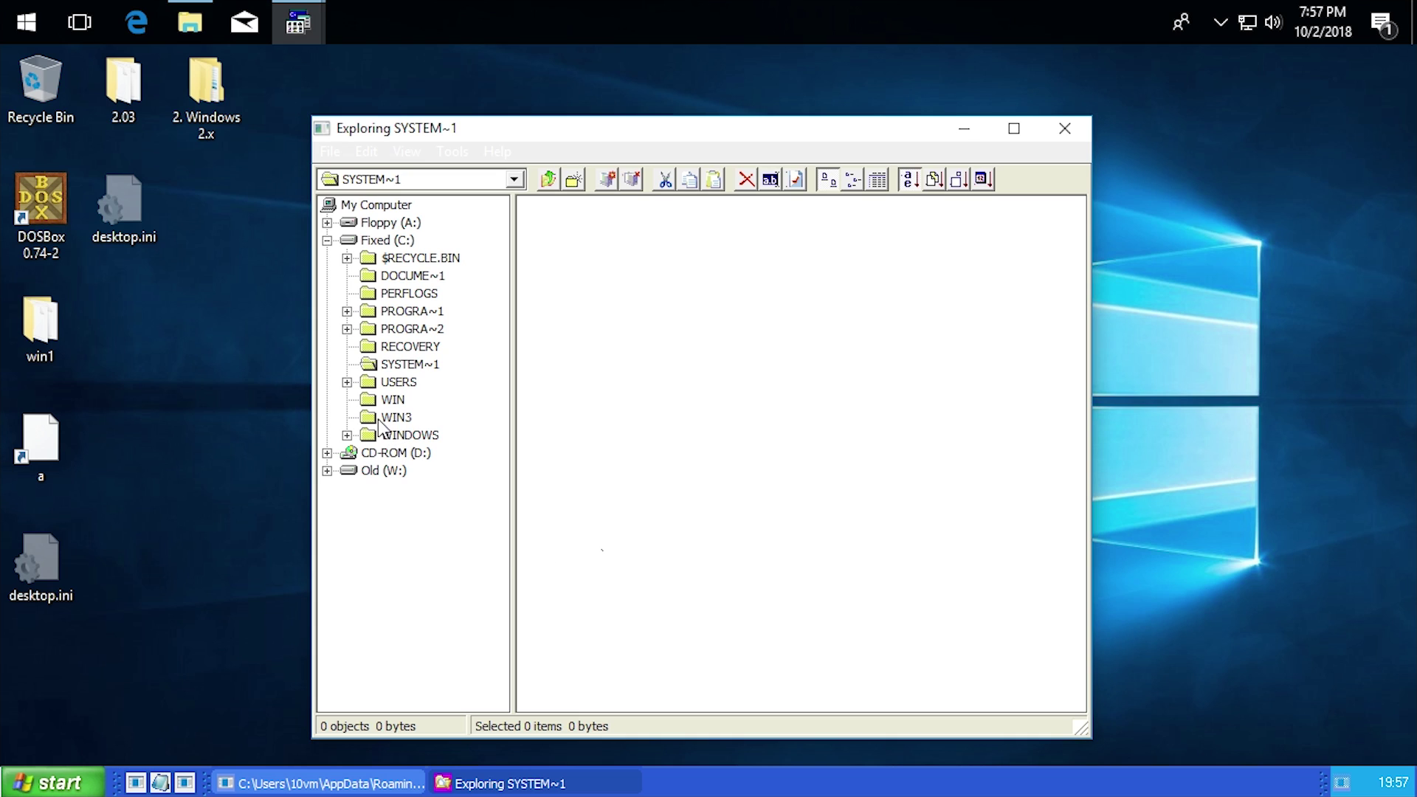
Read the About Calmira XP information from the Explorer window and close it
click(497, 152)
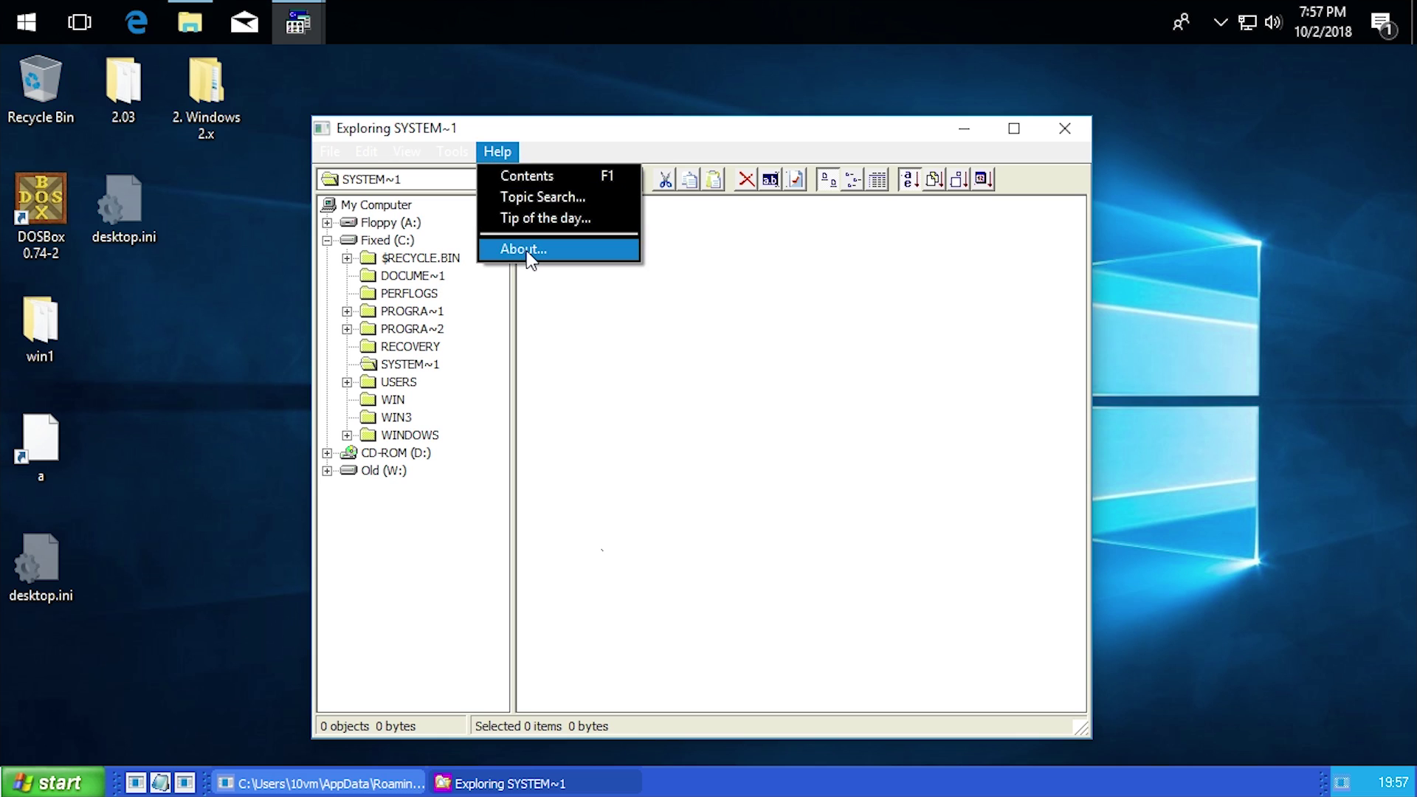
click(525, 250)
drag(552, 291, 568, 322)
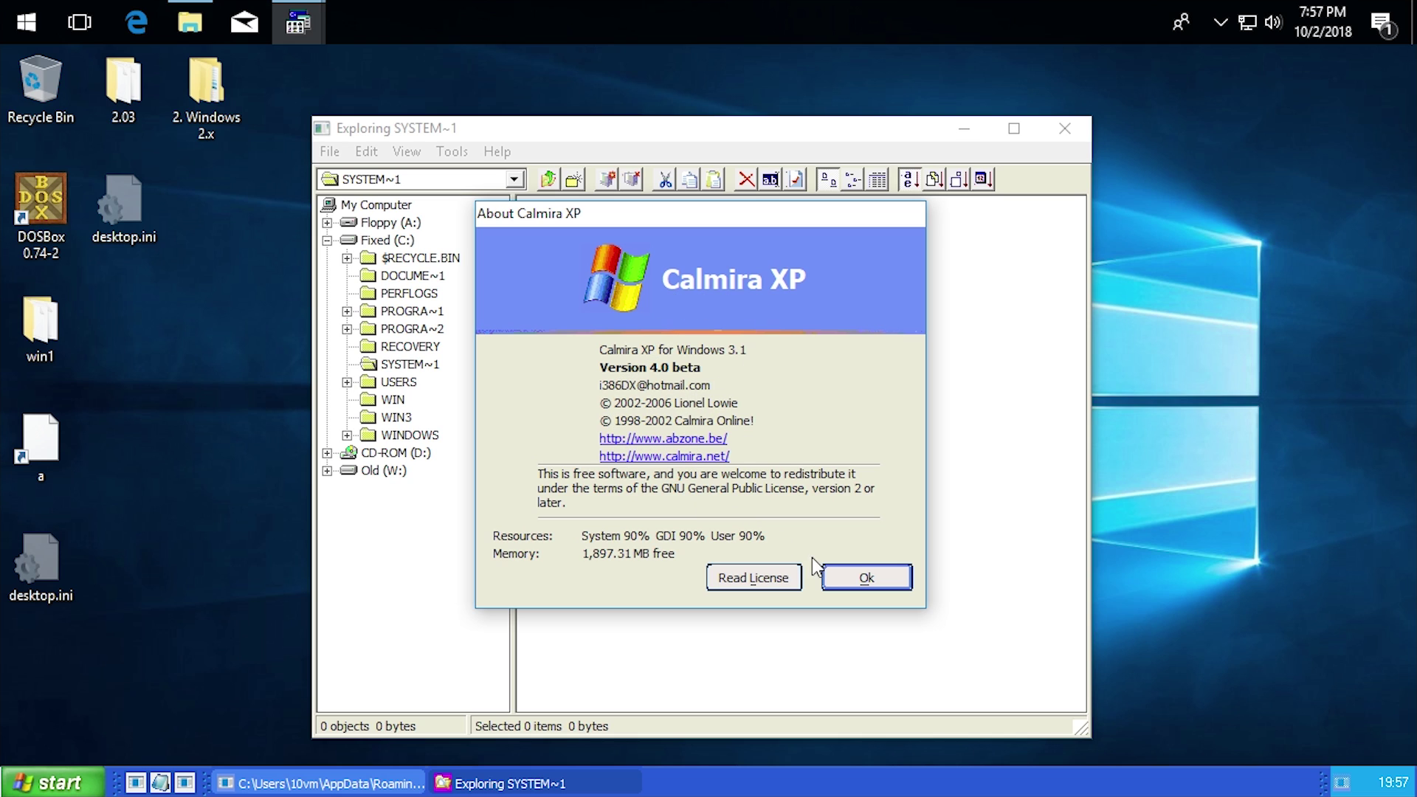
click(849, 575)
Reposition the Explorer window, launch REGEDIT.EXE from the WINDOWS folder, and close Registry Editor
drag(458, 127, 521, 68)
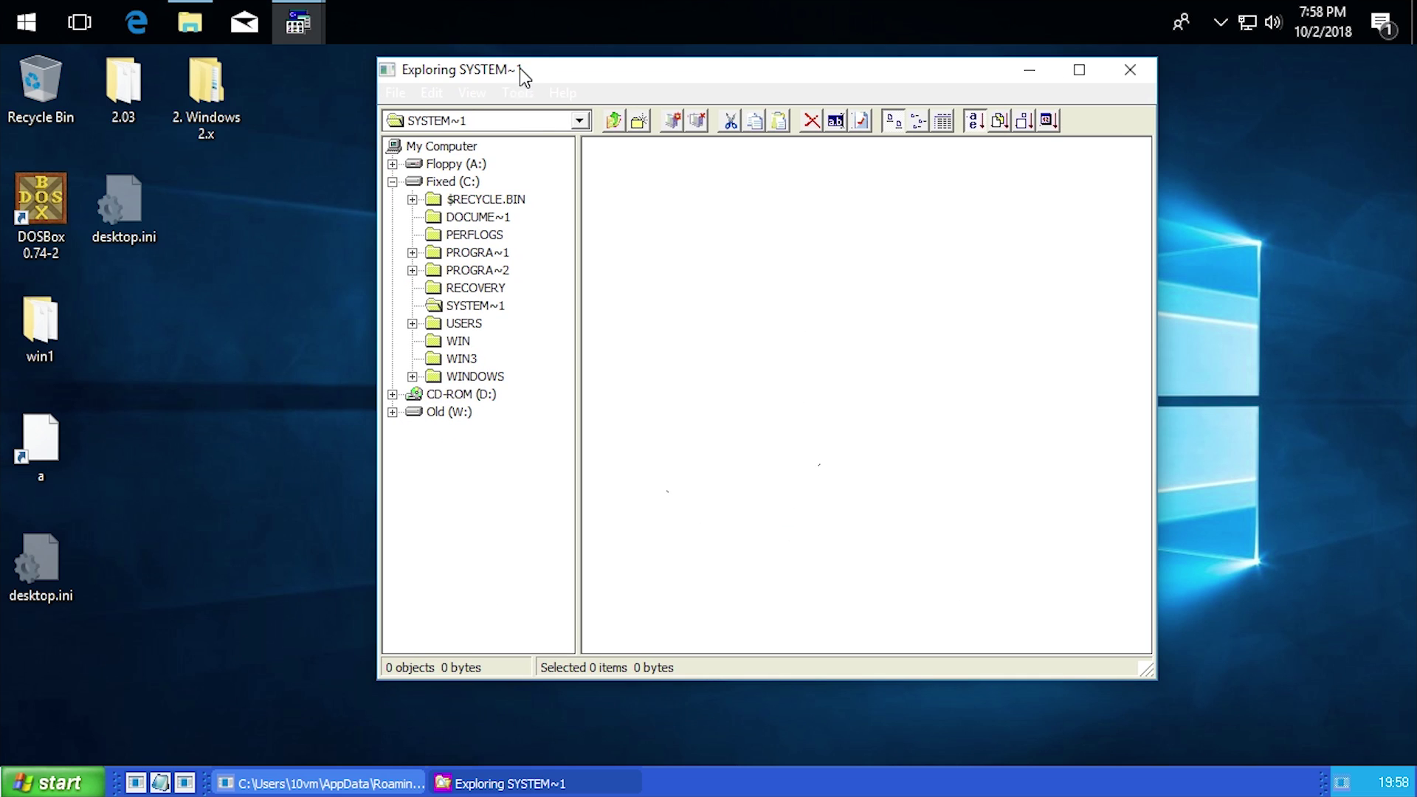
click(461, 376)
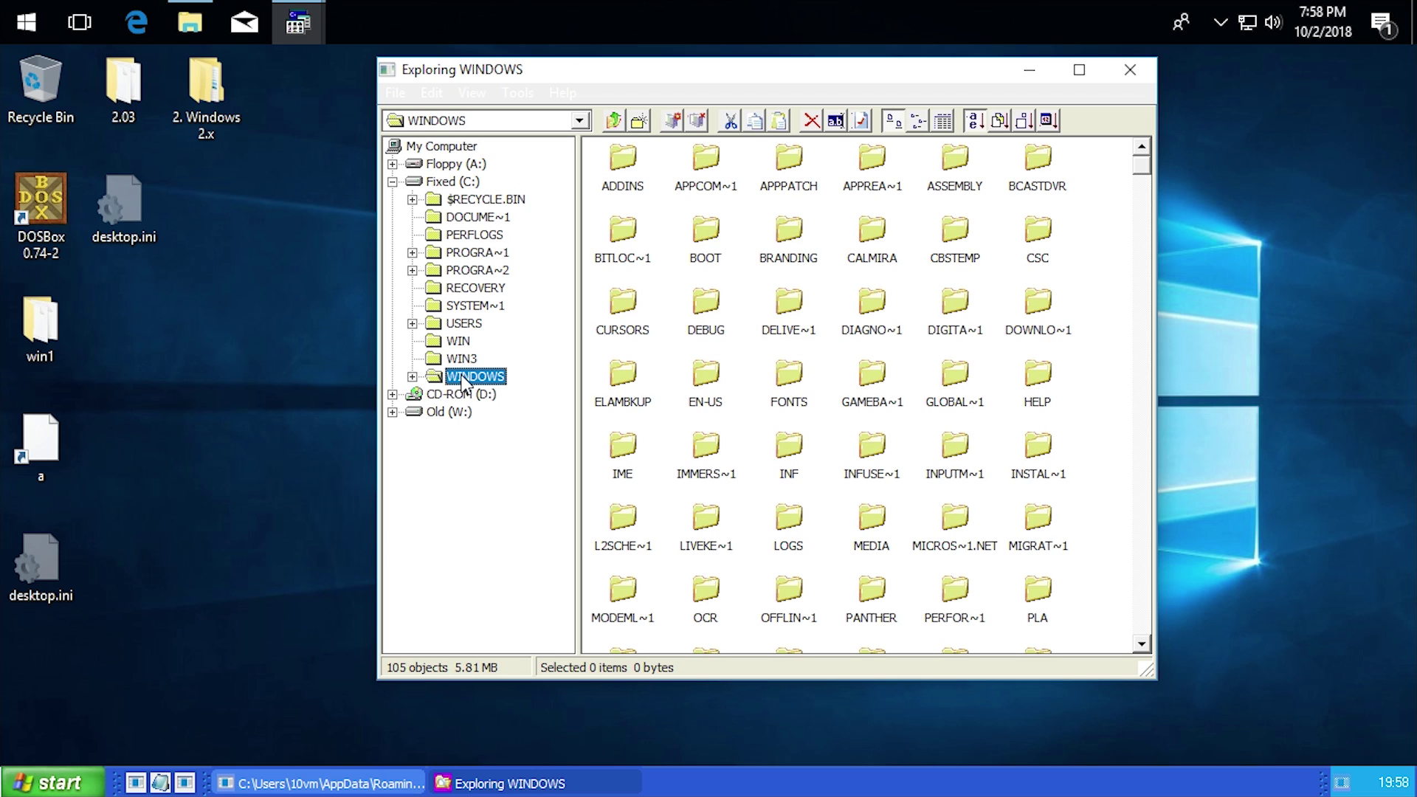
drag(1144, 161, 1140, 627)
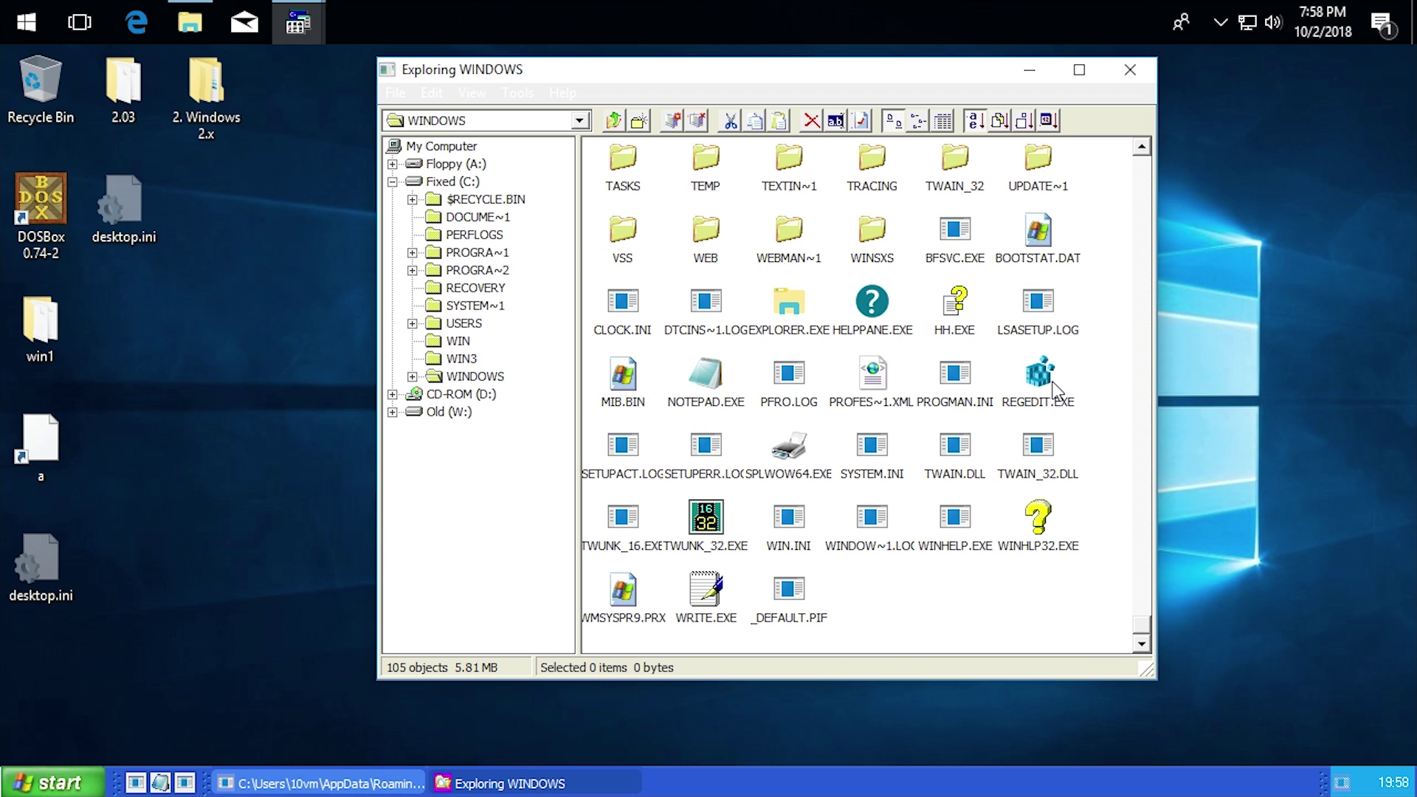
double_click(1038, 376)
click(583, 528)
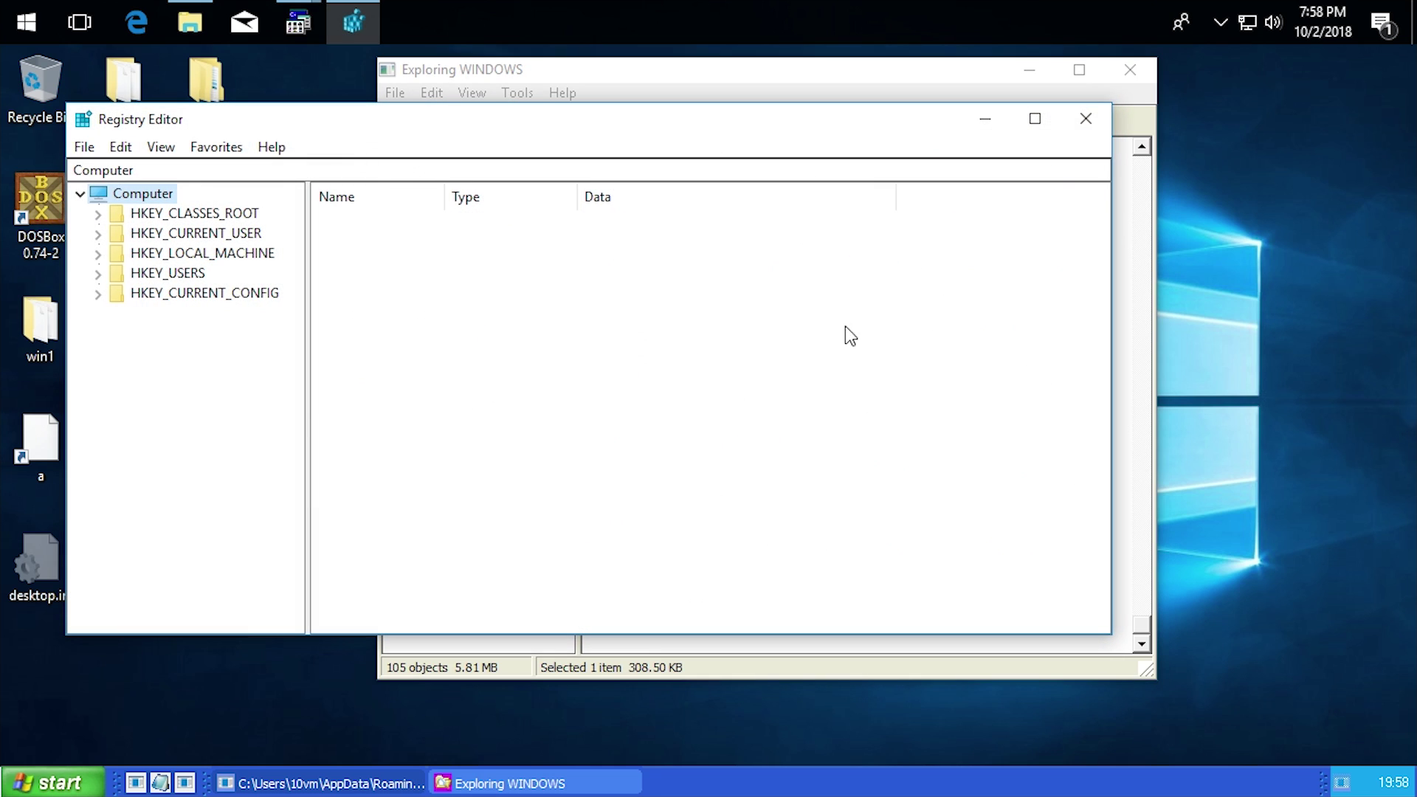
click(1090, 118)
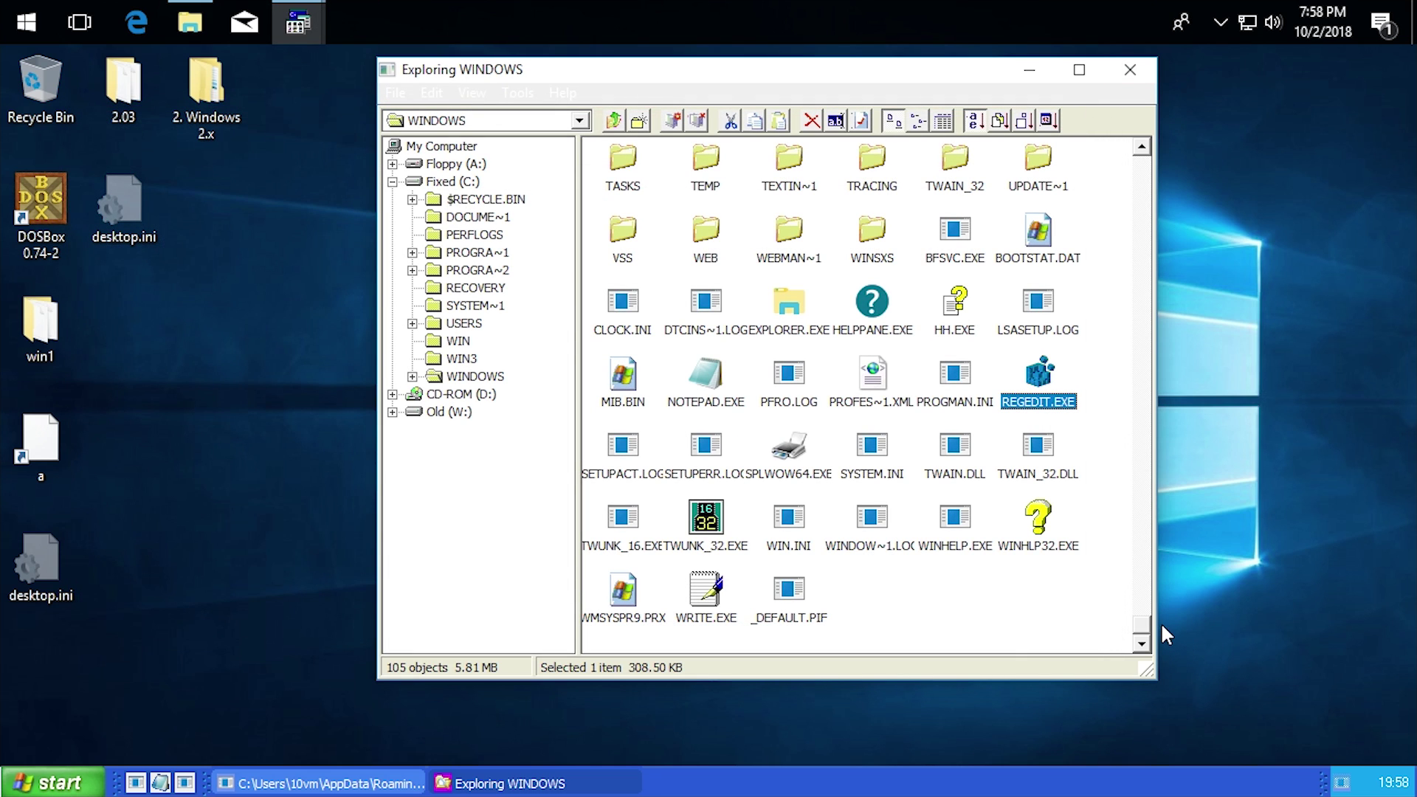
Look at the Explorer window's Help commands and close the Explorer window
drag(1148, 627, 1144, 161)
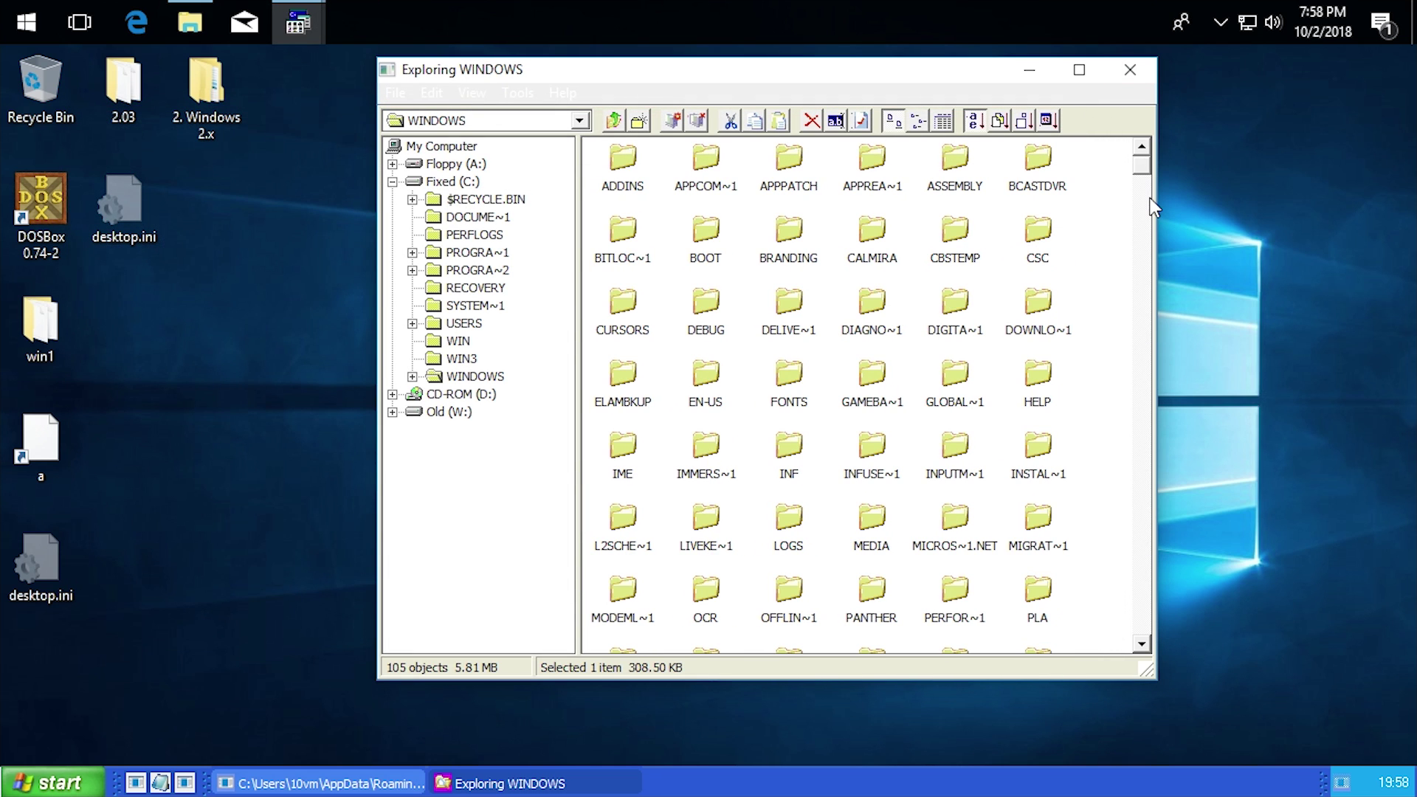
click(563, 92)
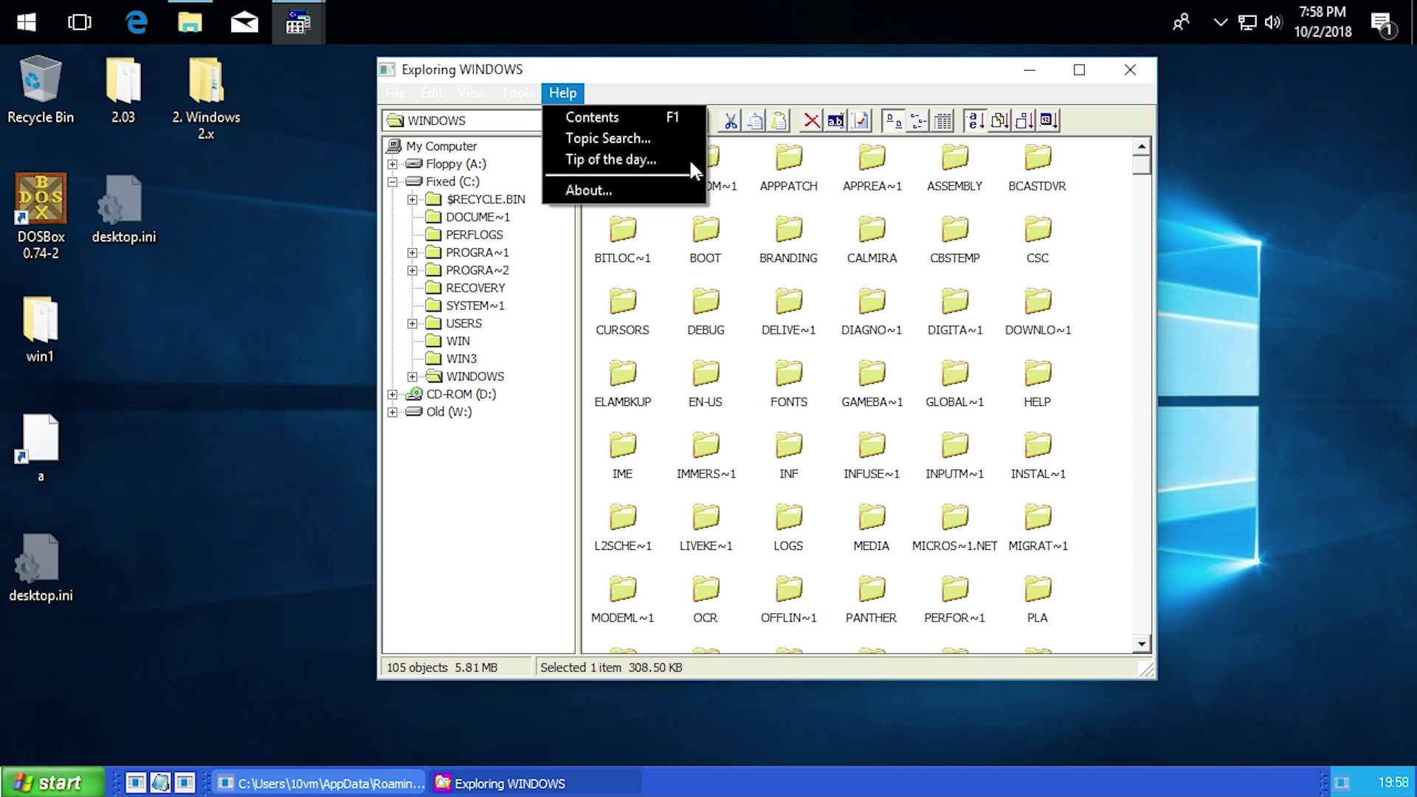
click(1125, 69)
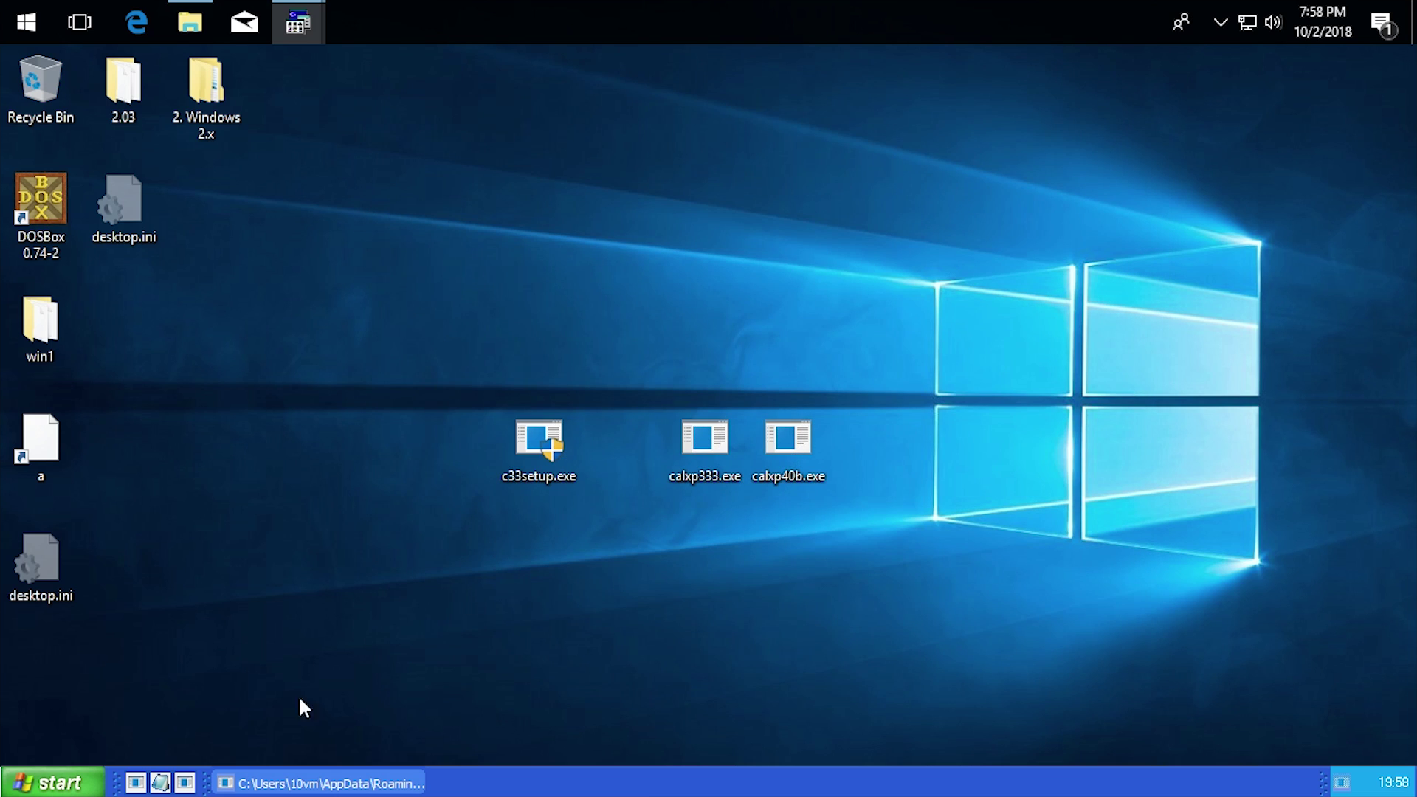
Open Calmira Explorer again from the Start menu's programs and close it
click(49, 783)
mouse_move(96, 495)
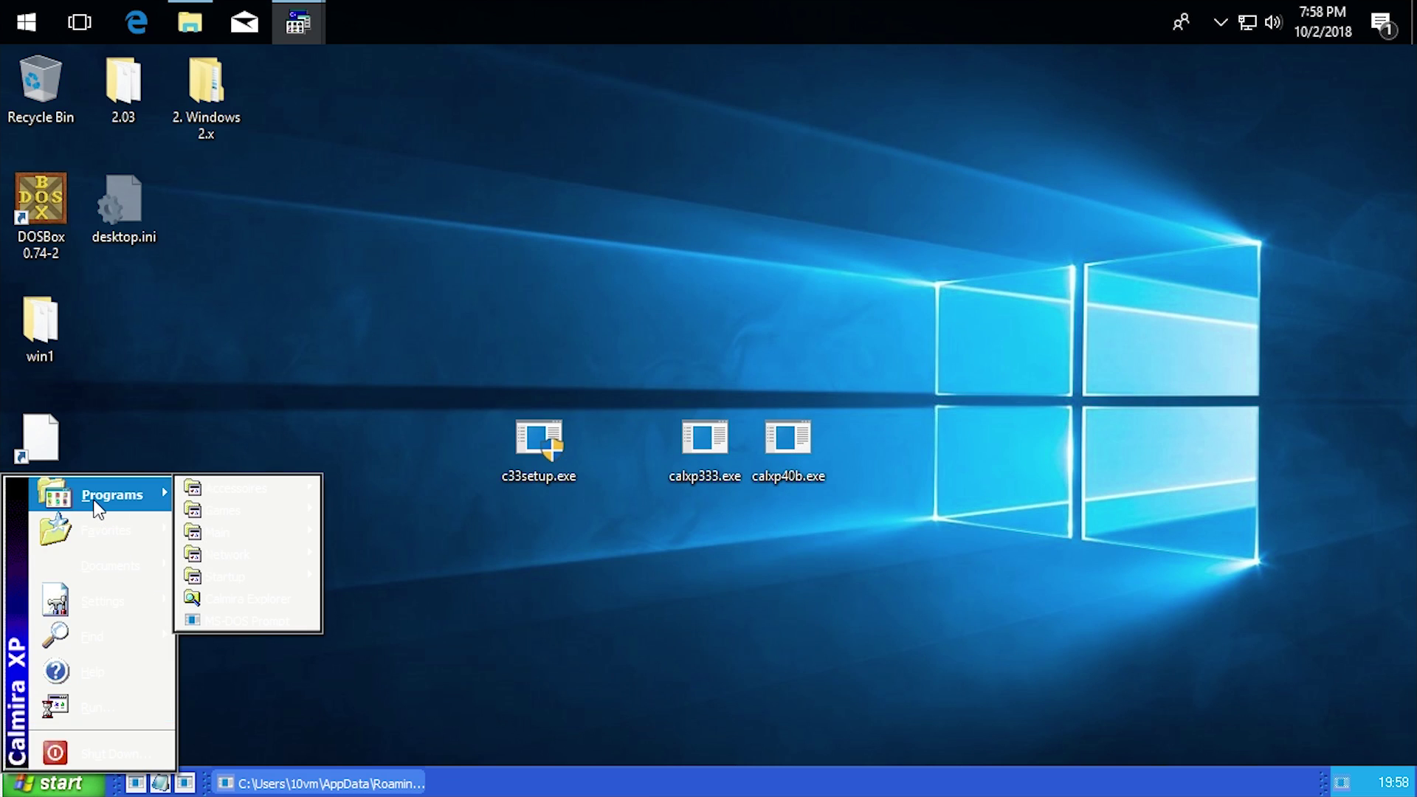
click(248, 598)
key(alt+F4)
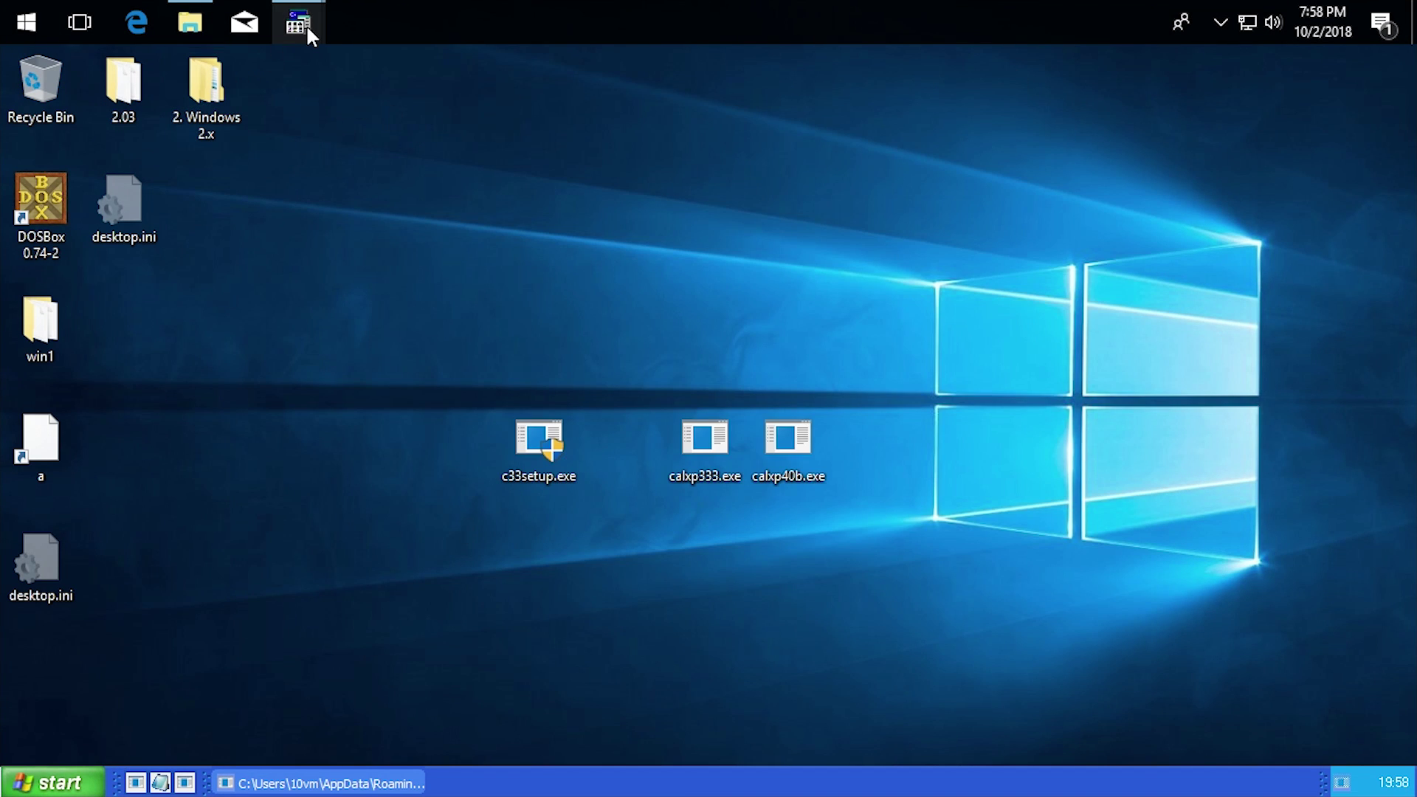
Open Calmira's My Computer window from its Windows 10 taskbar preview and dismiss it
mouse_move(307, 25)
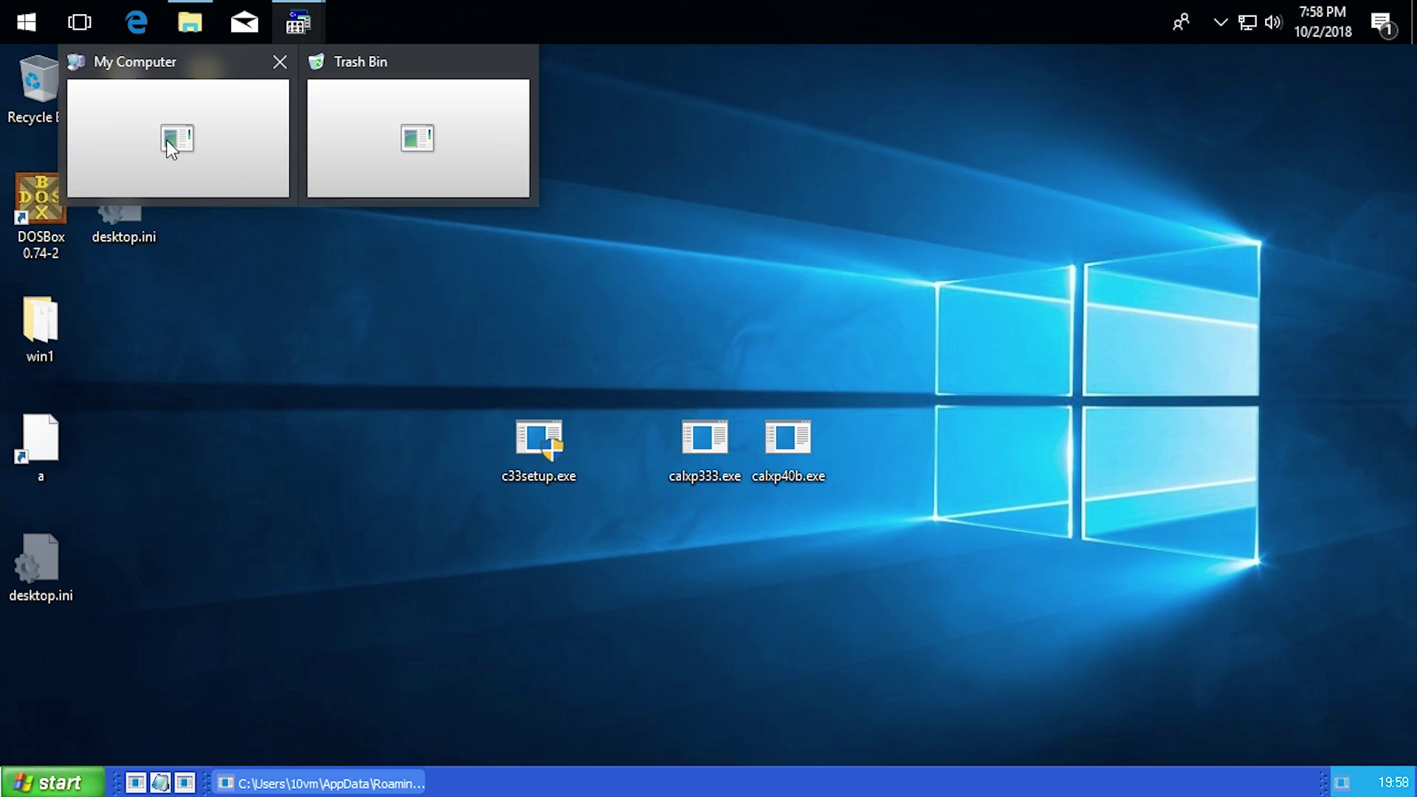
click(198, 129)
click(771, 304)
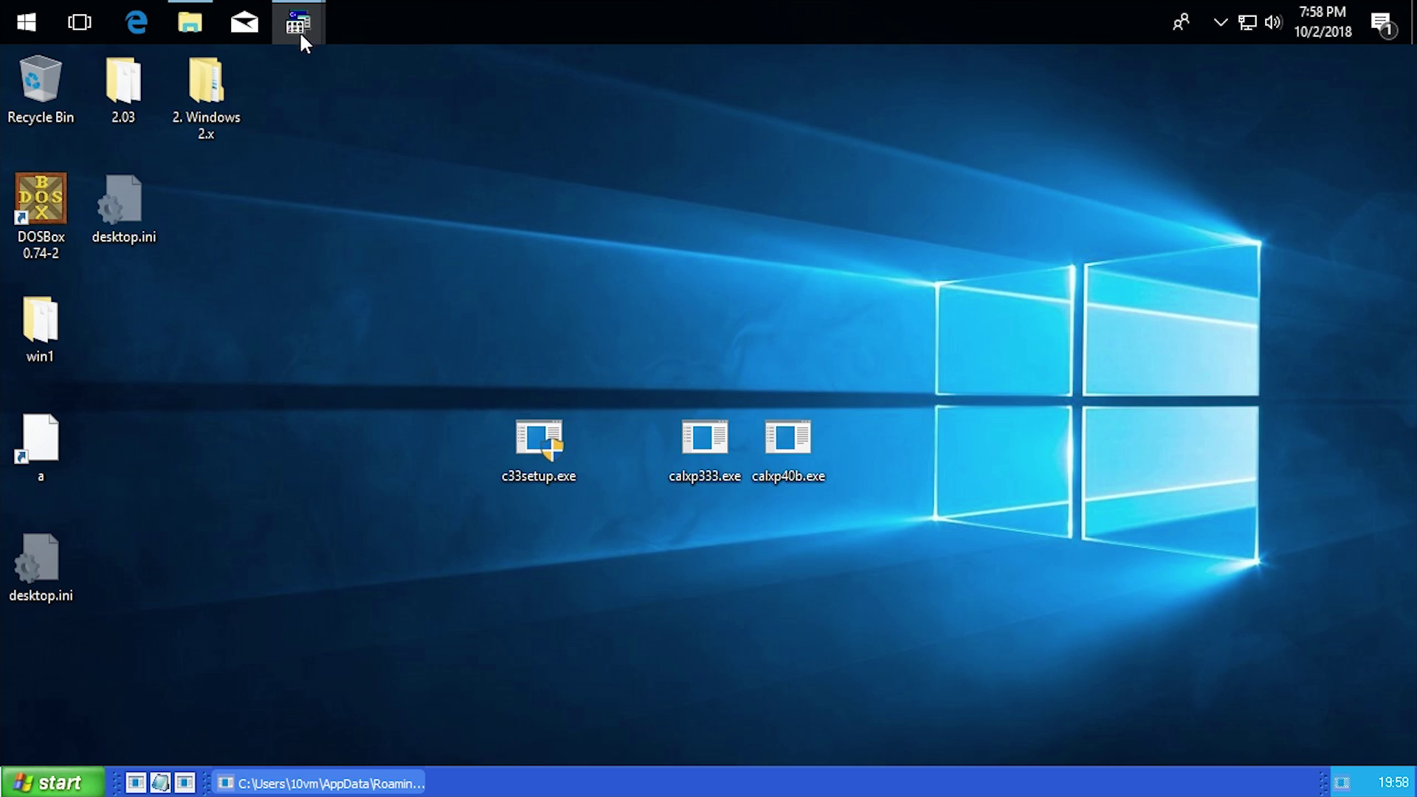
Restore the Calmira XP folder window from the Windows 10 taskbar, minimize it, and try its Calmira task button
click(190, 22)
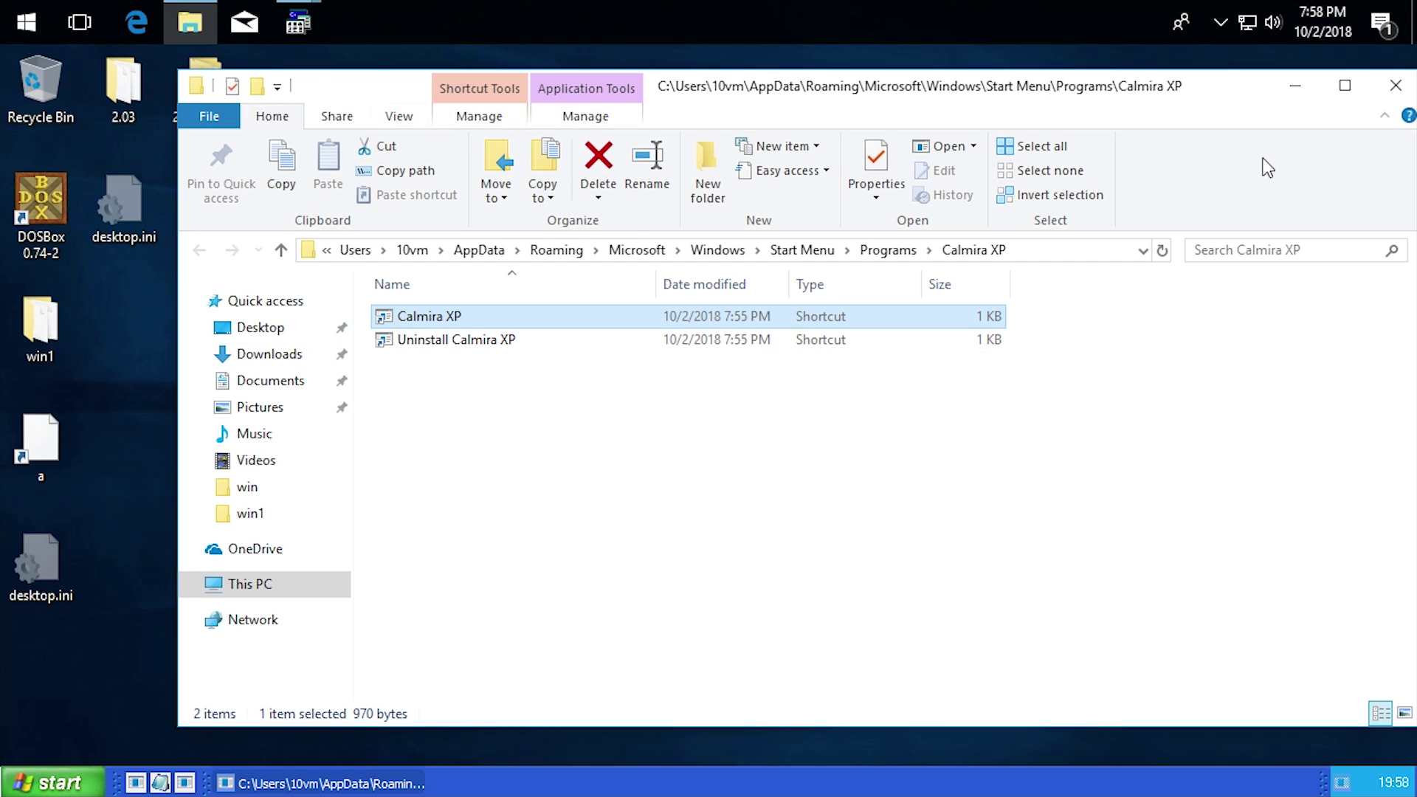
click(1294, 89)
click(328, 784)
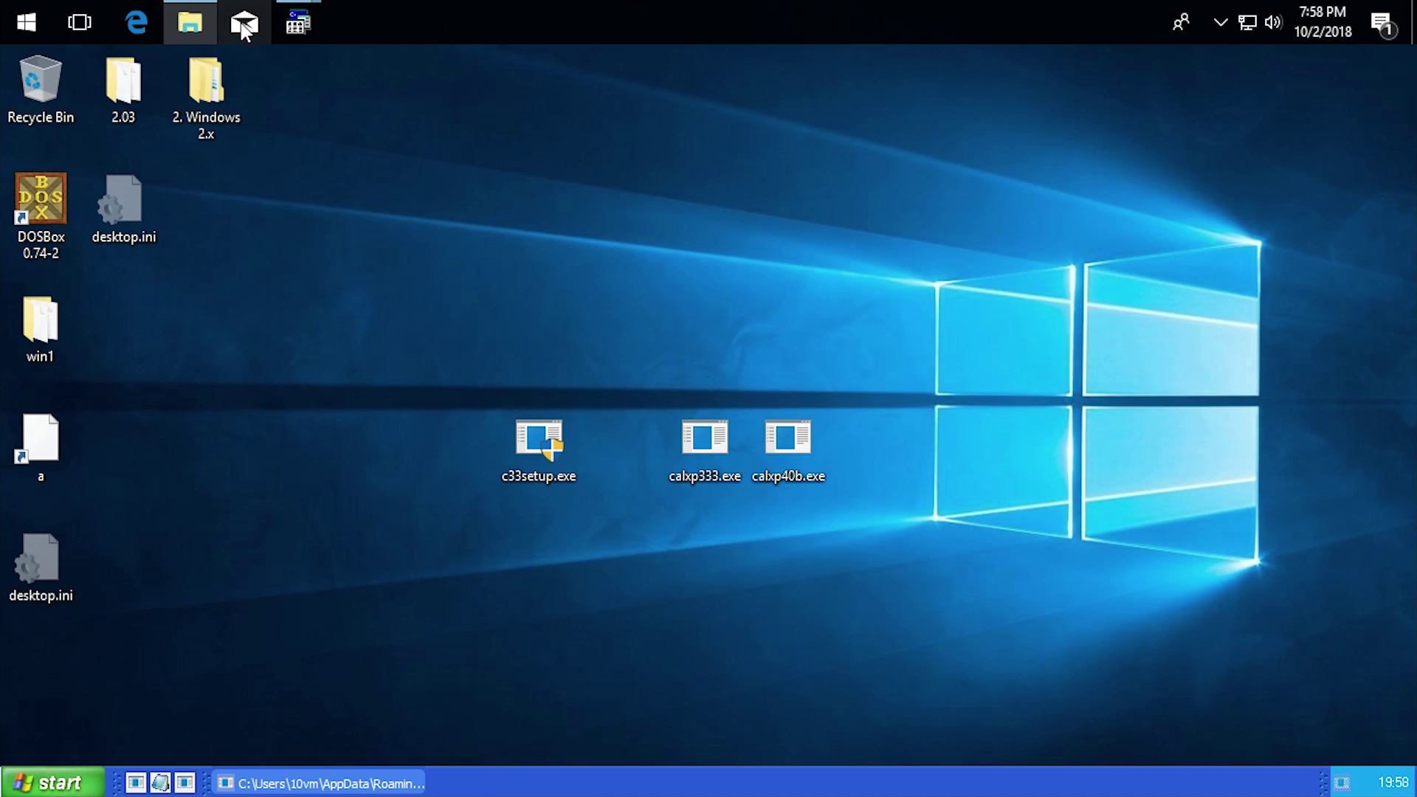
Open Calmira's Trash Bin from its Windows 10 taskbar preview, dismiss it, and check both Calmira window previews
mouse_move(298, 23)
mouse_move(254, 148)
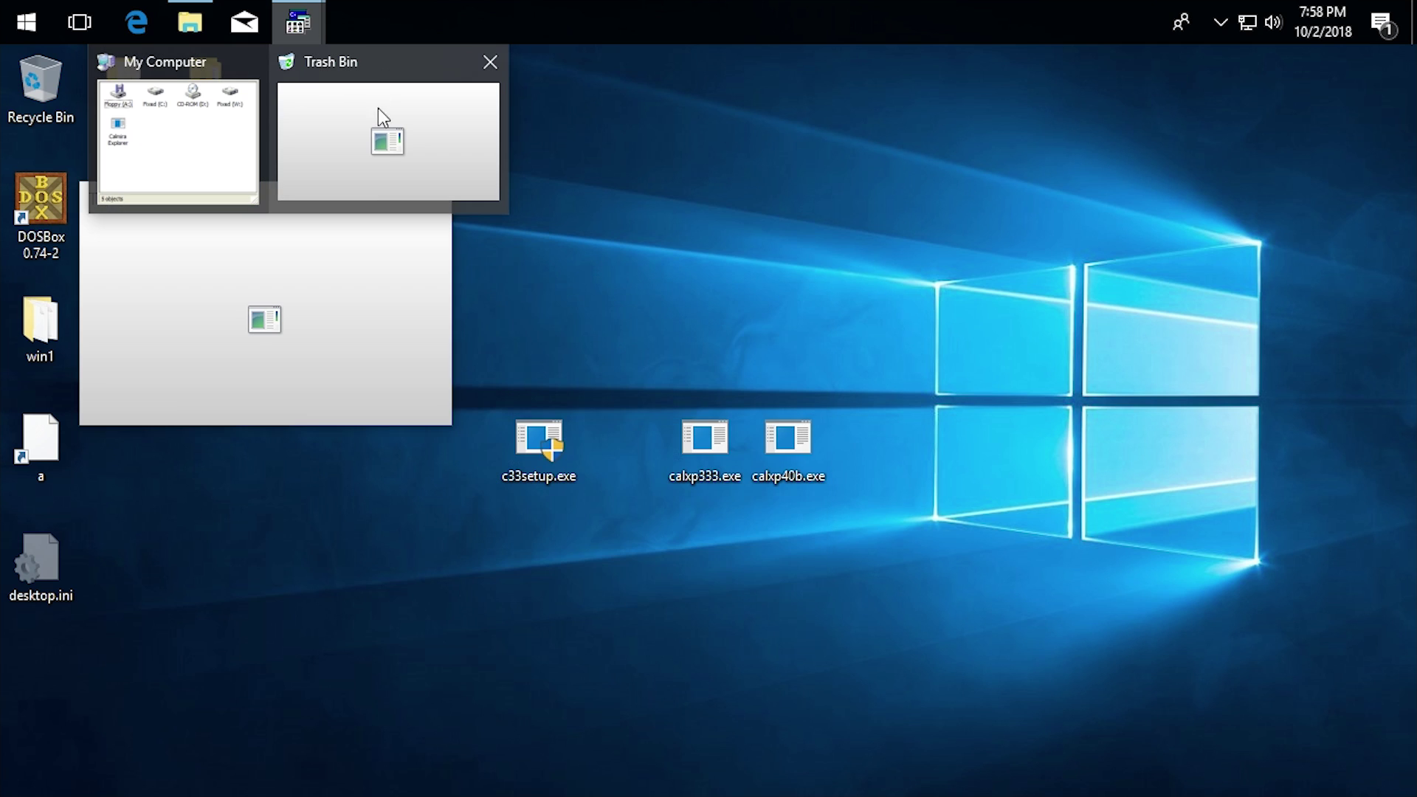
click(386, 141)
drag(171, 246, 305, 211)
click(547, 196)
mouse_move(319, 28)
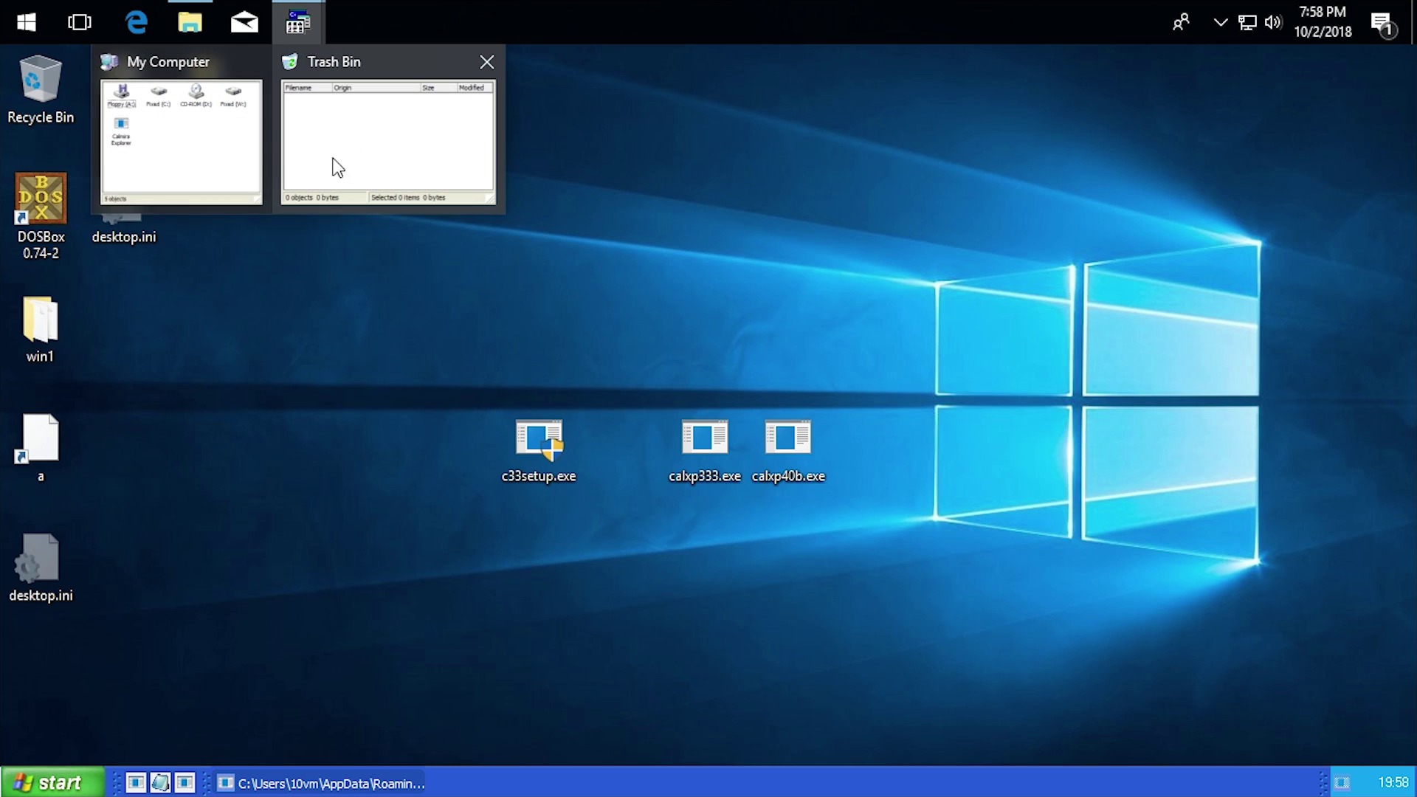
mouse_move(263, 158)
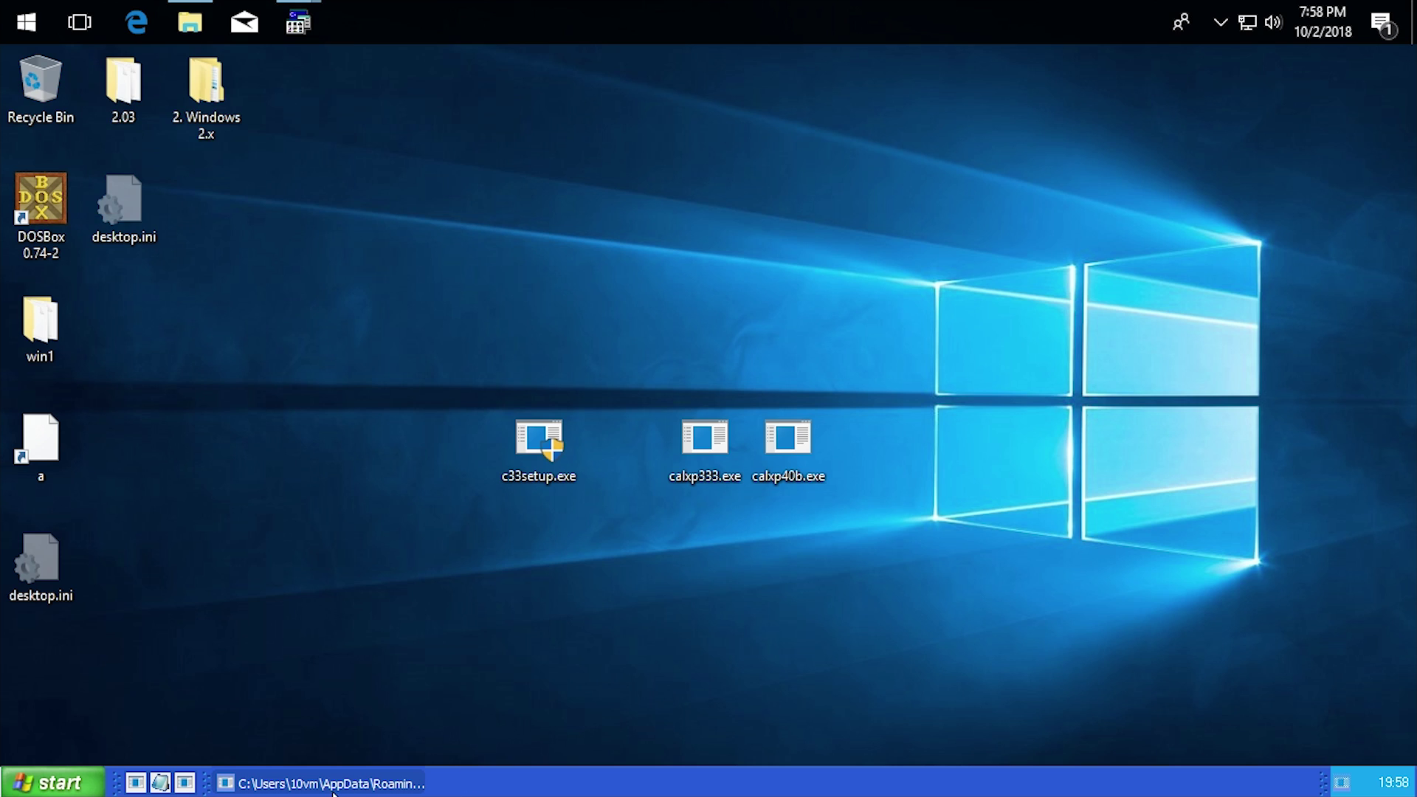
Compare restoring and minimizing the Calmira XP folder window through Calmira's taskbar and through the Windows 10 taskbar
click(287, 785)
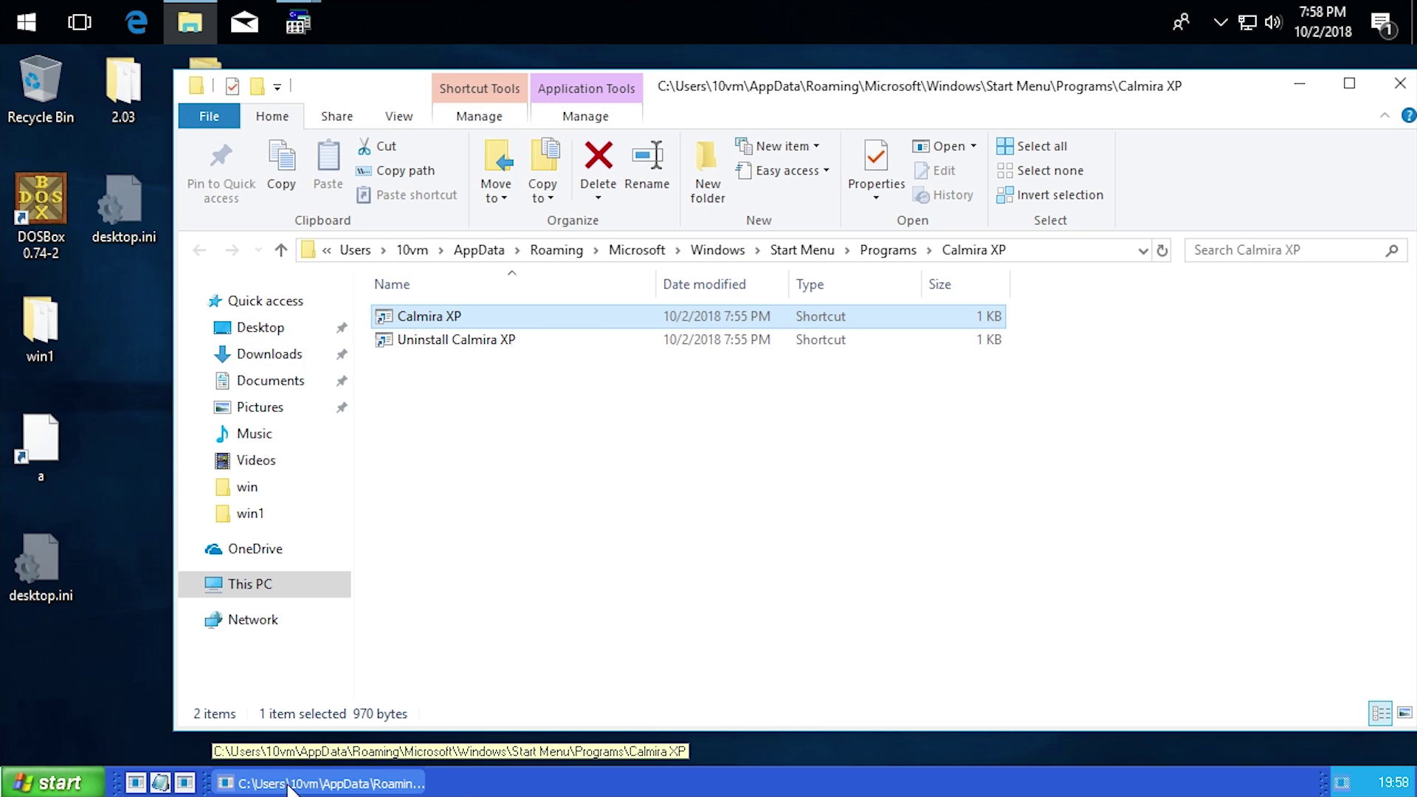
click(1302, 84)
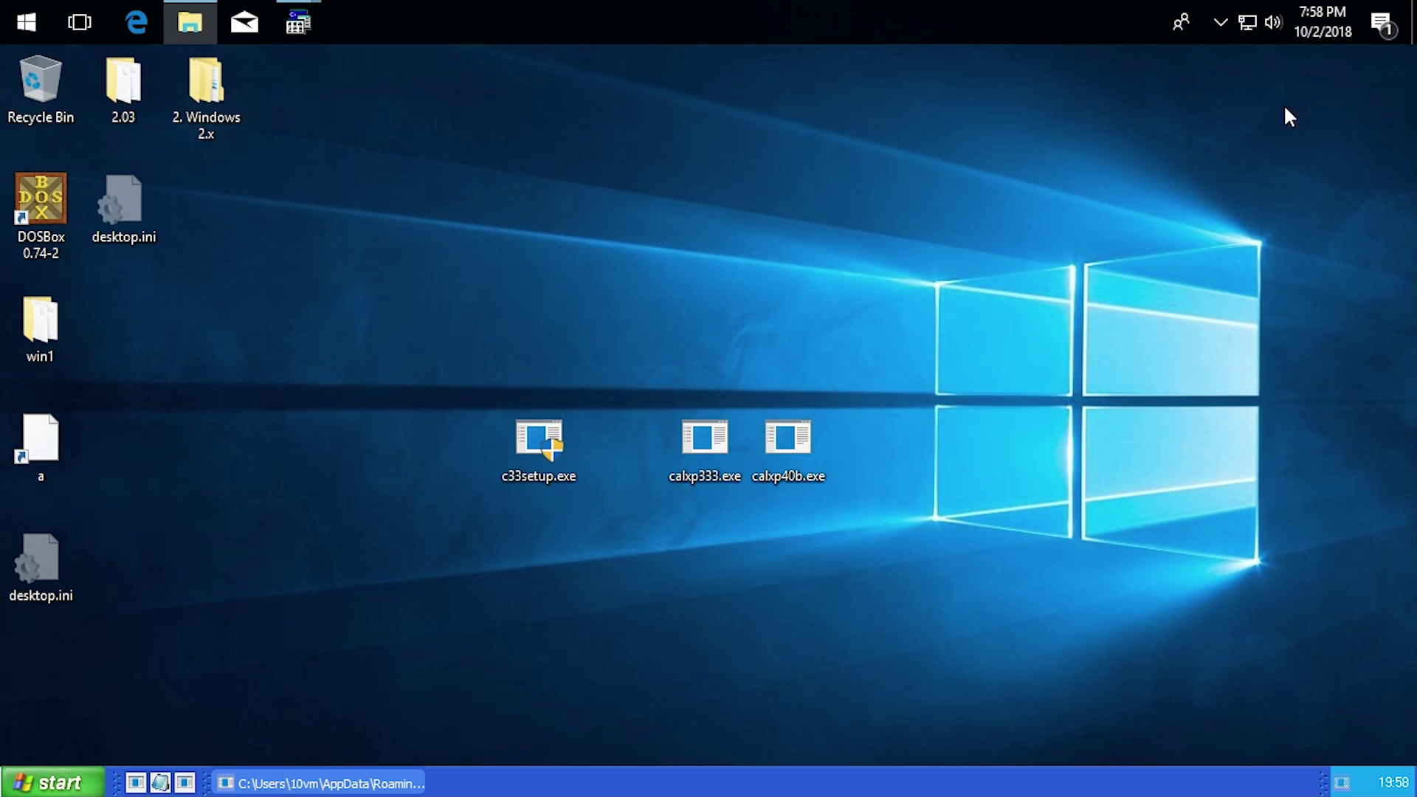
click(184, 28)
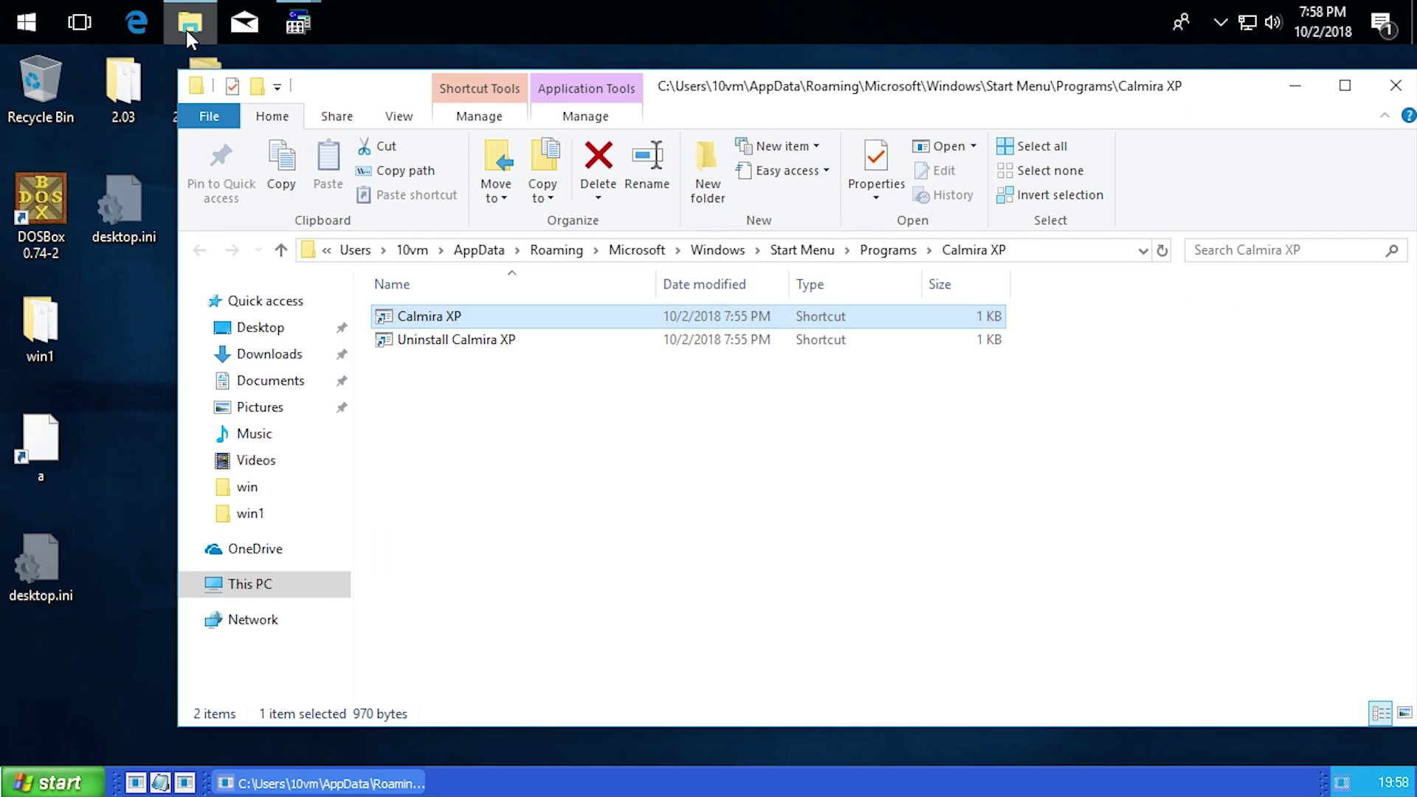
click(184, 28)
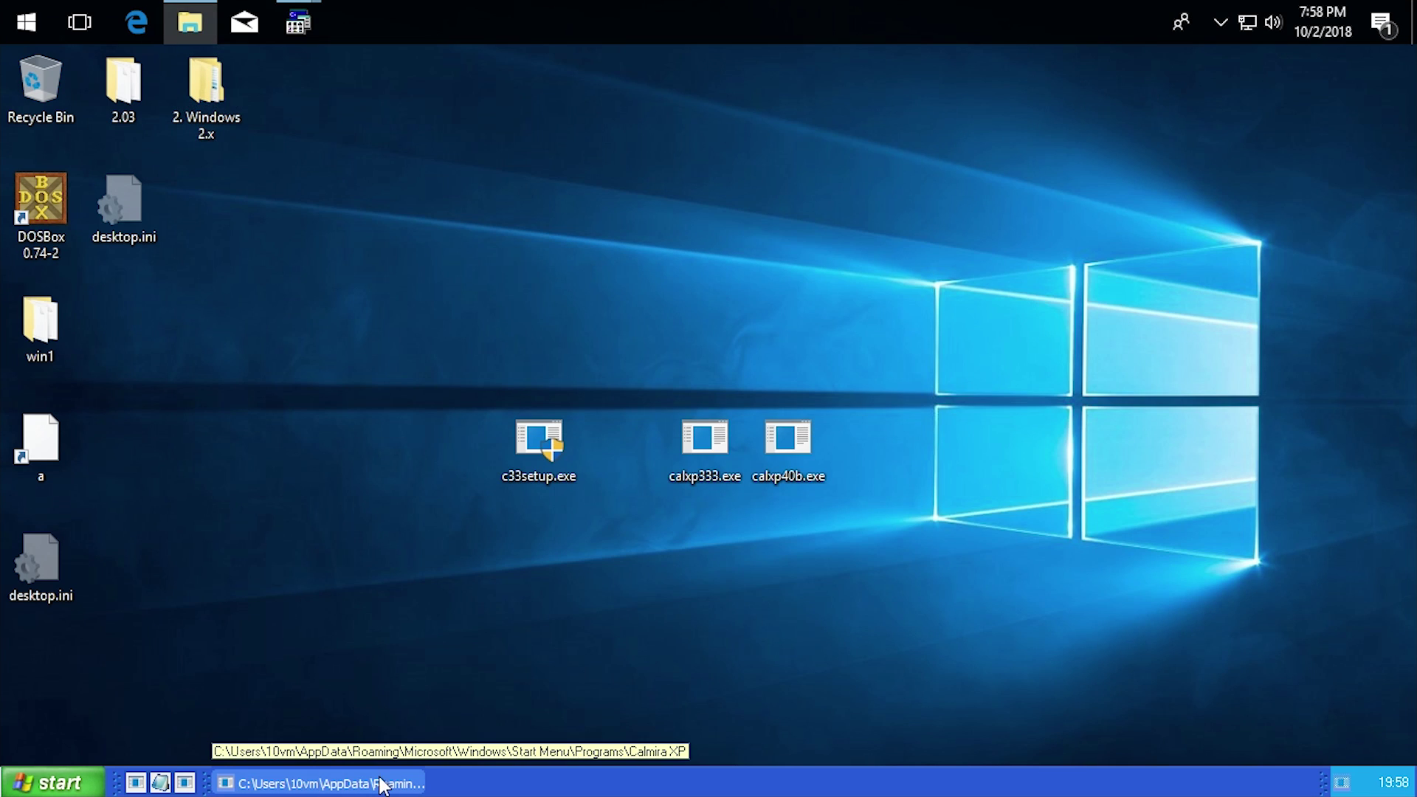
Restore the Calmira XP folder window with its Calmira task button and close the window
click(306, 785)
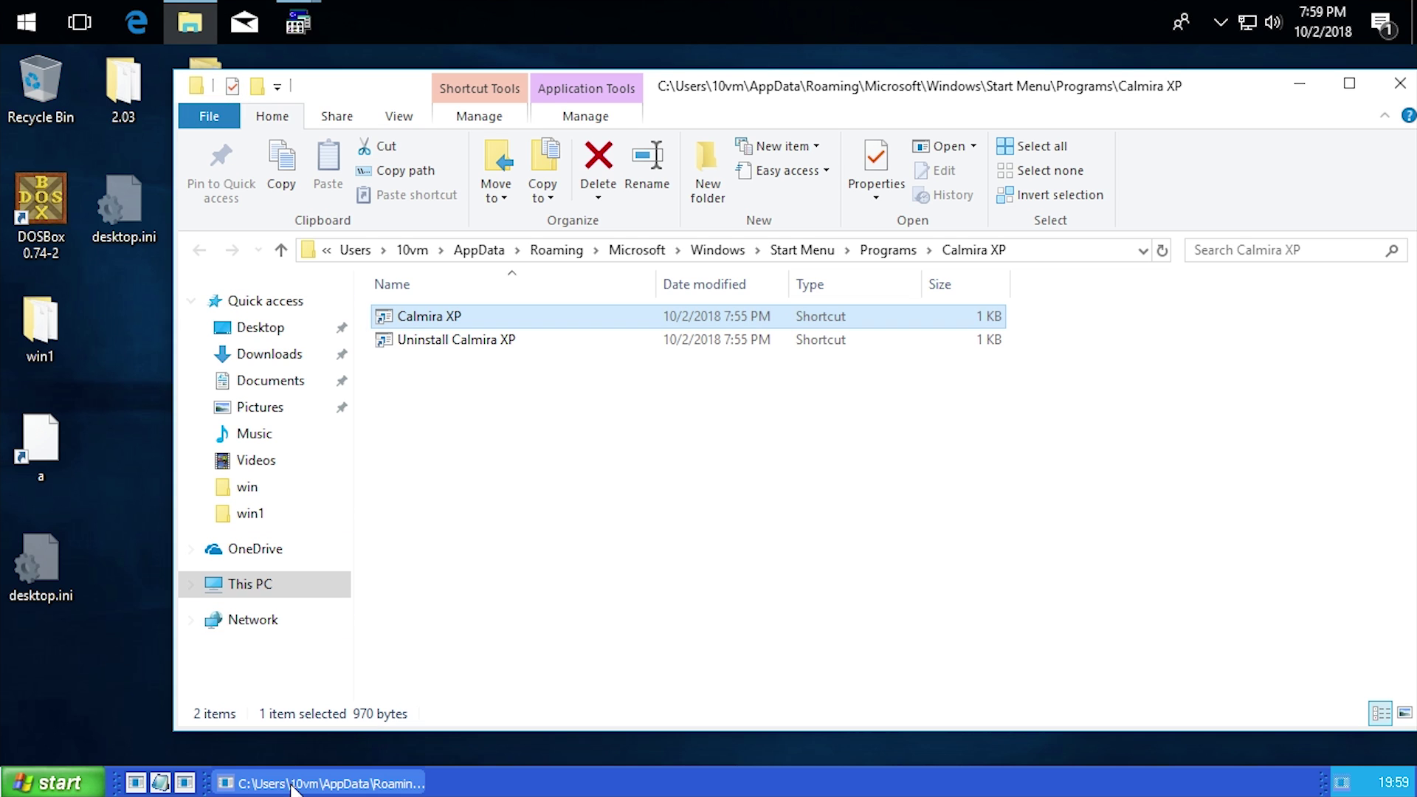
click(293, 786)
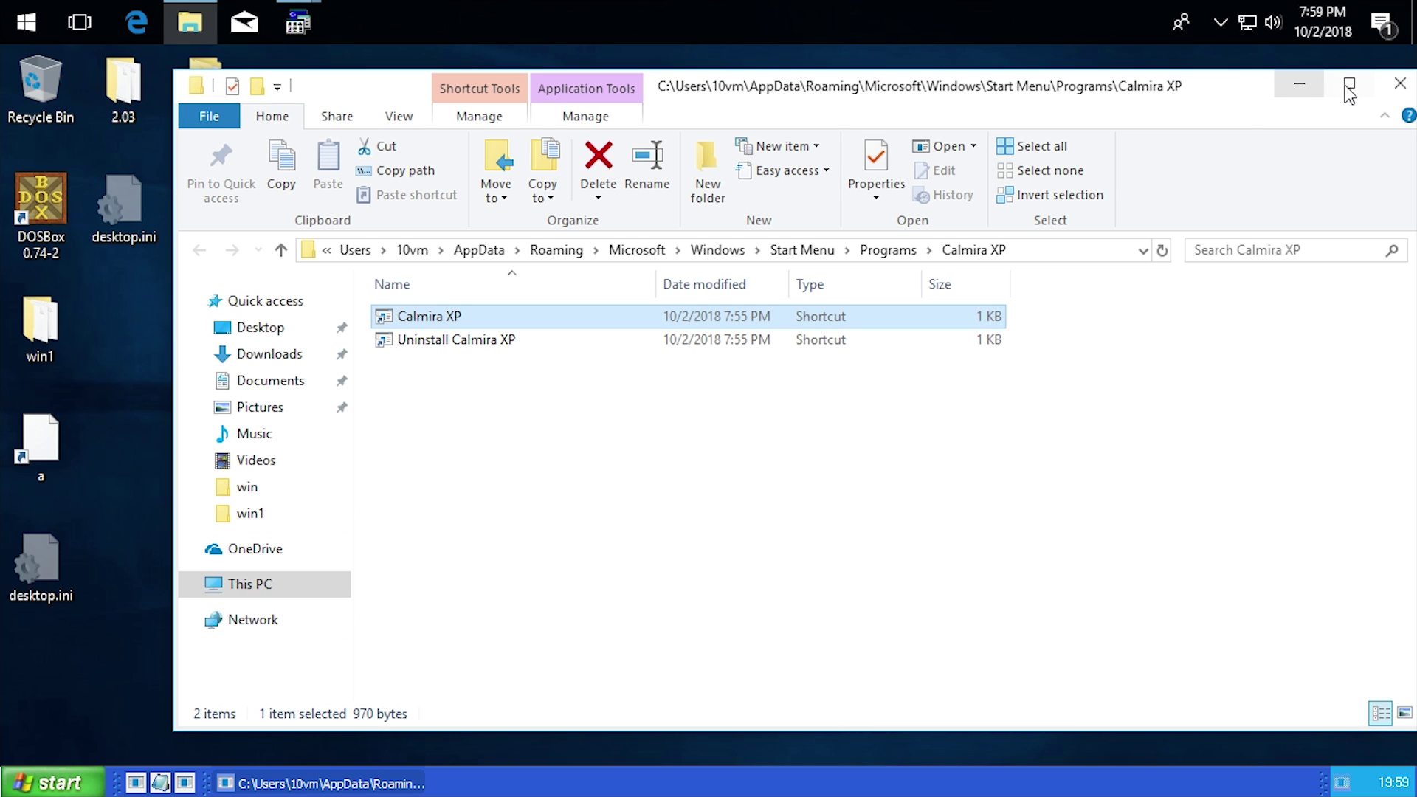
click(1386, 85)
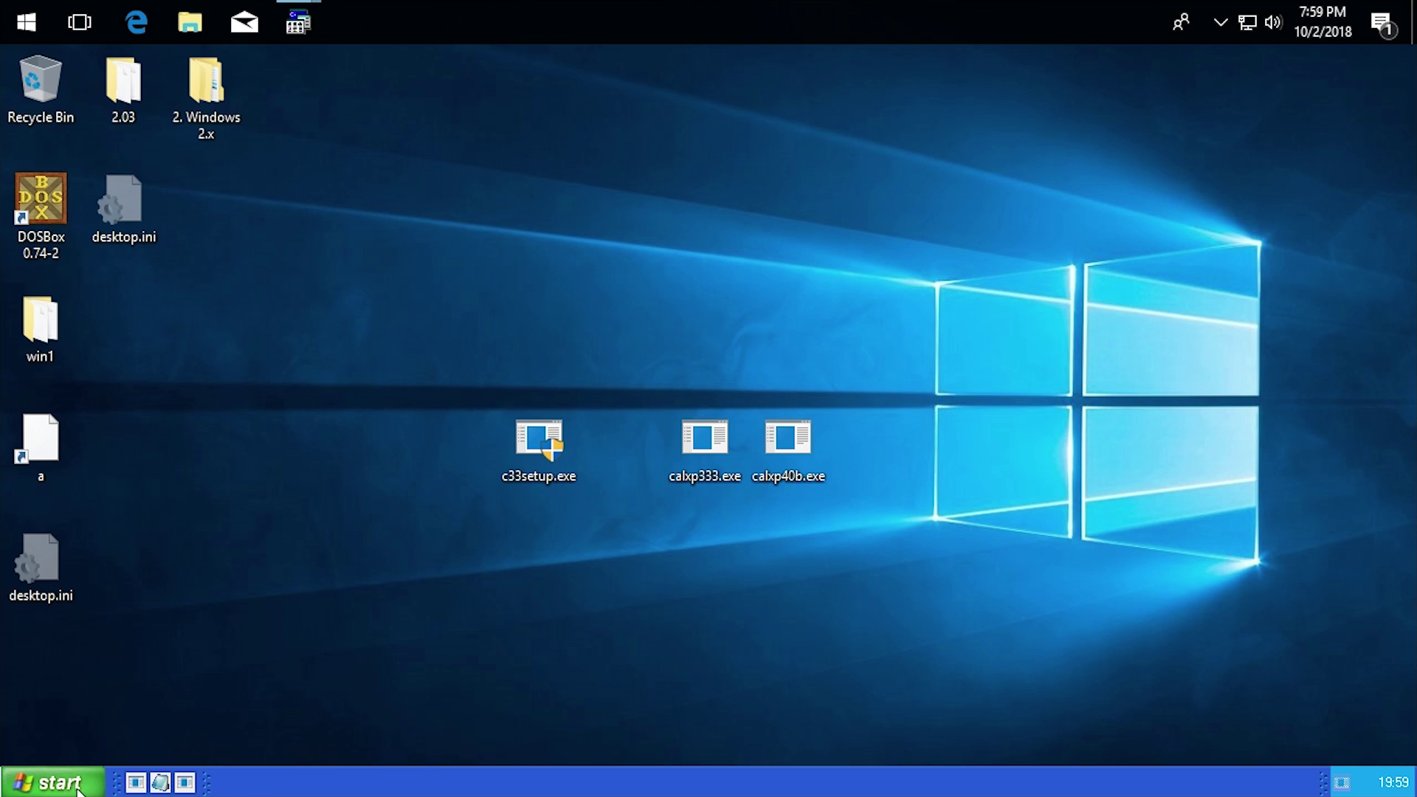
Open Calmira Explorer from Calmira's Start menu, minimize it, and check Calmira's window previews, including Trash Bin, on the Windows 10 taskbar
click(52, 782)
mouse_move(103, 511)
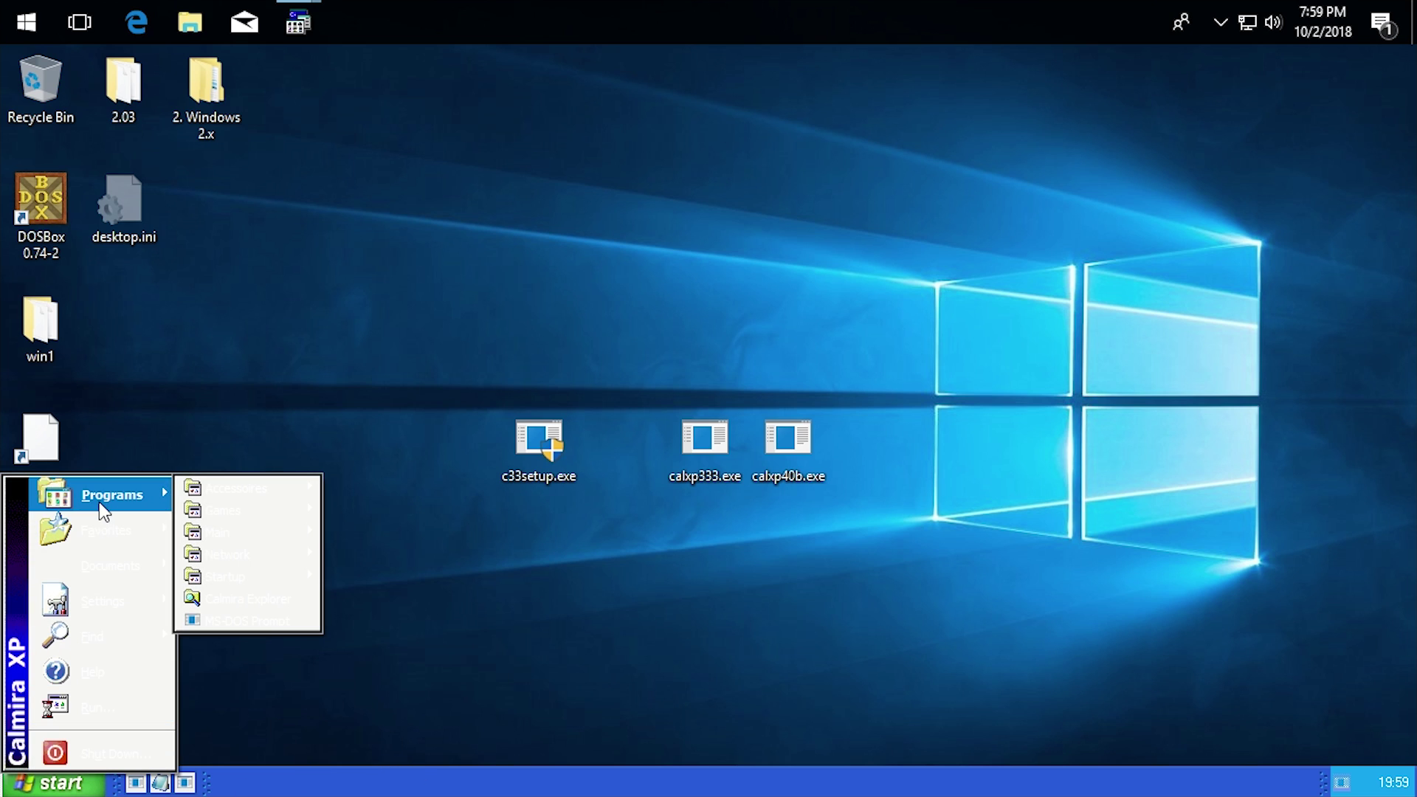
click(270, 599)
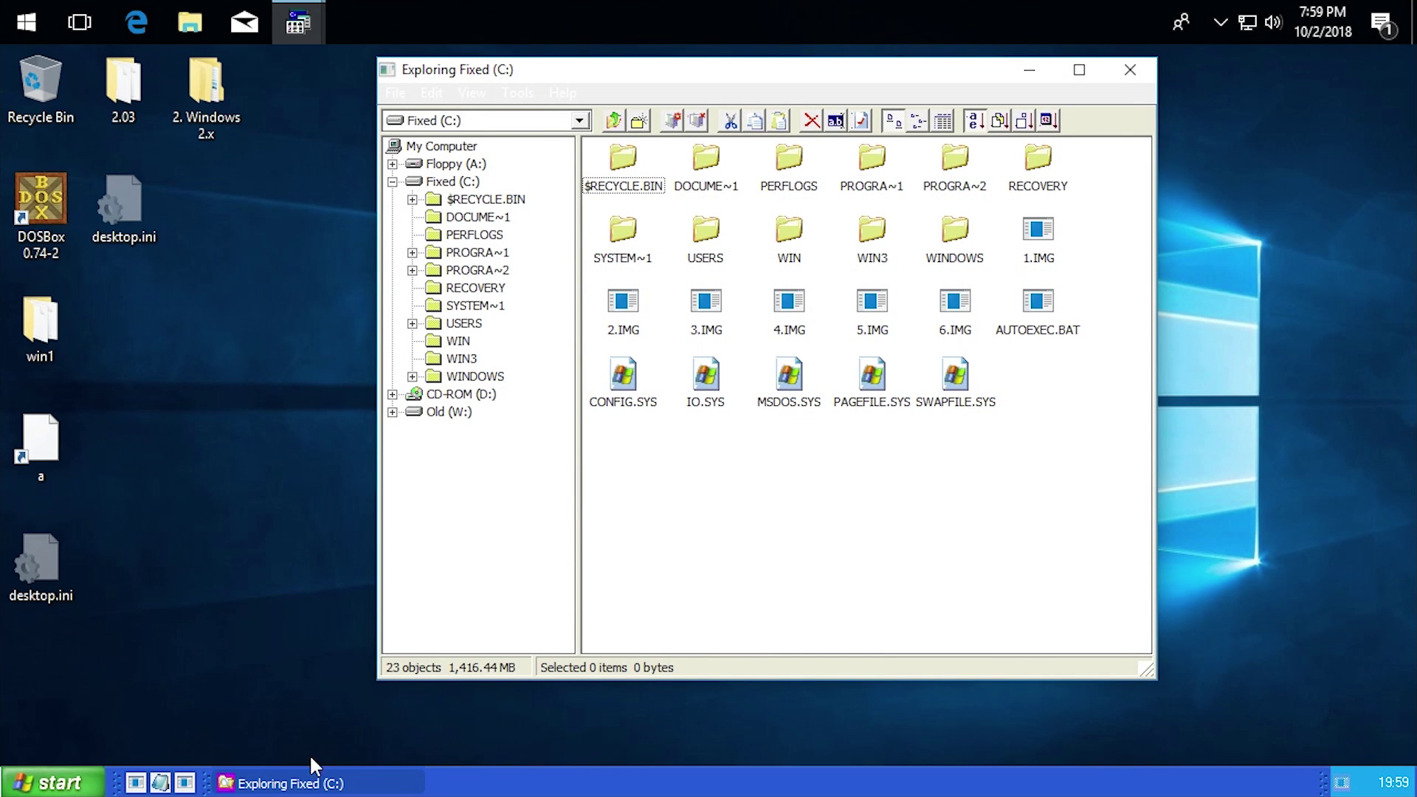
click(1023, 78)
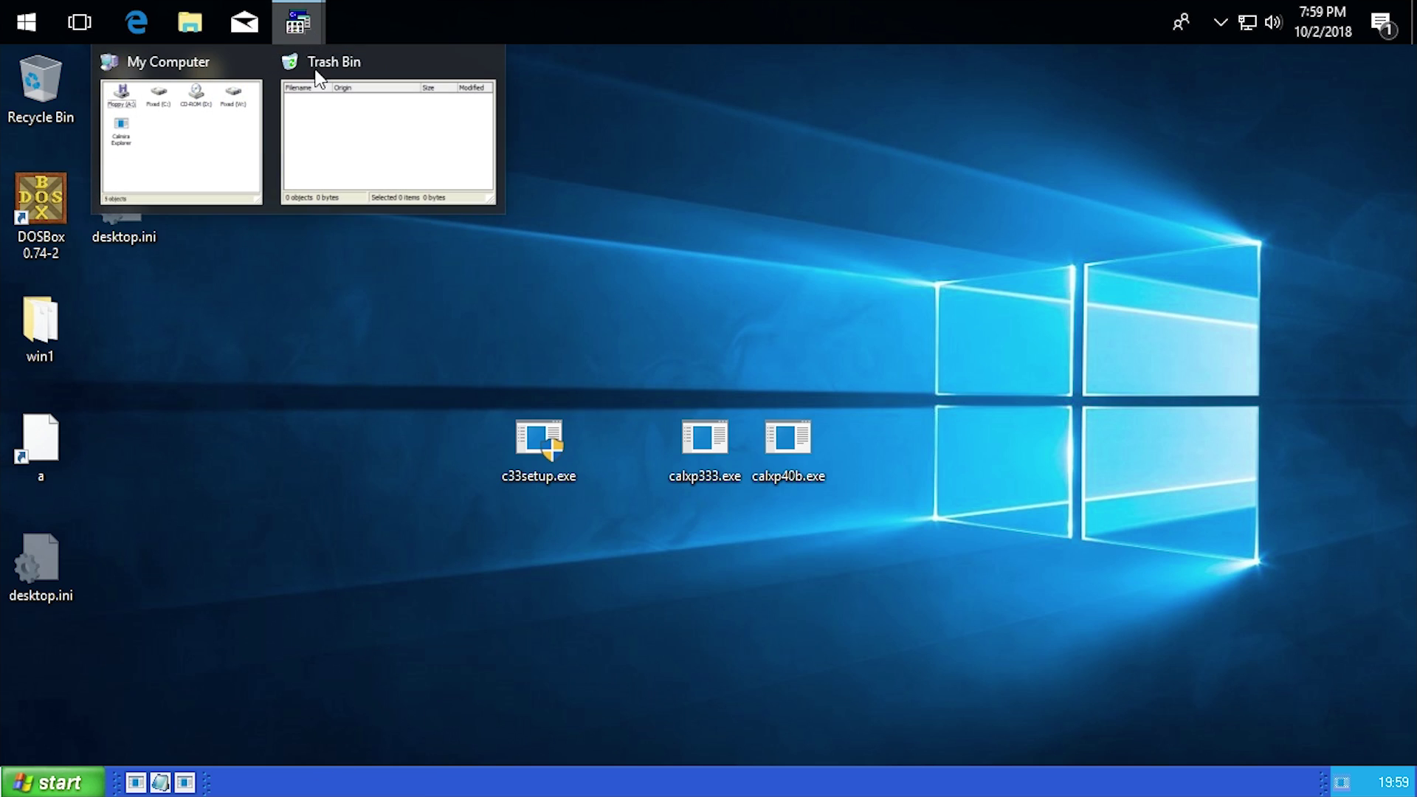
mouse_move(325, 114)
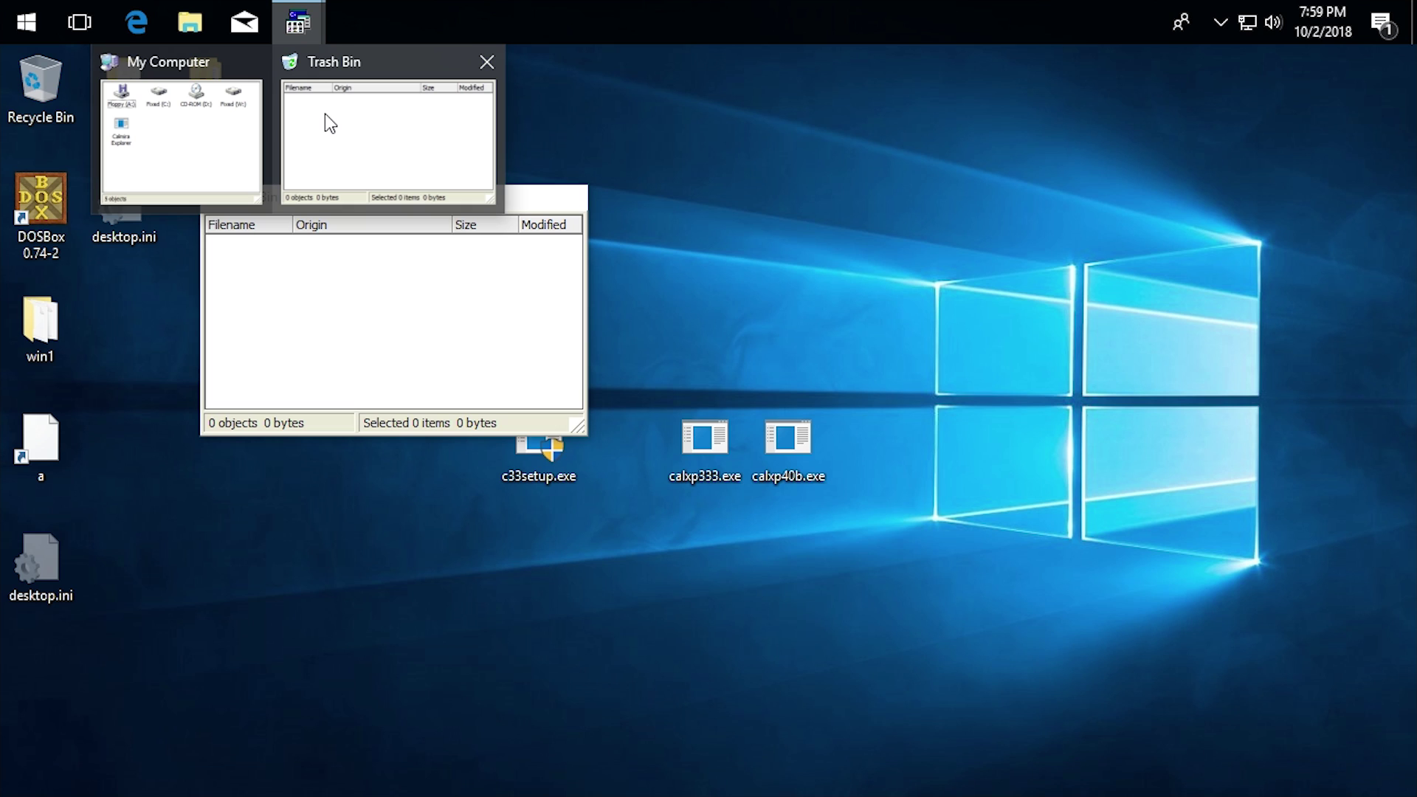
click(354, 88)
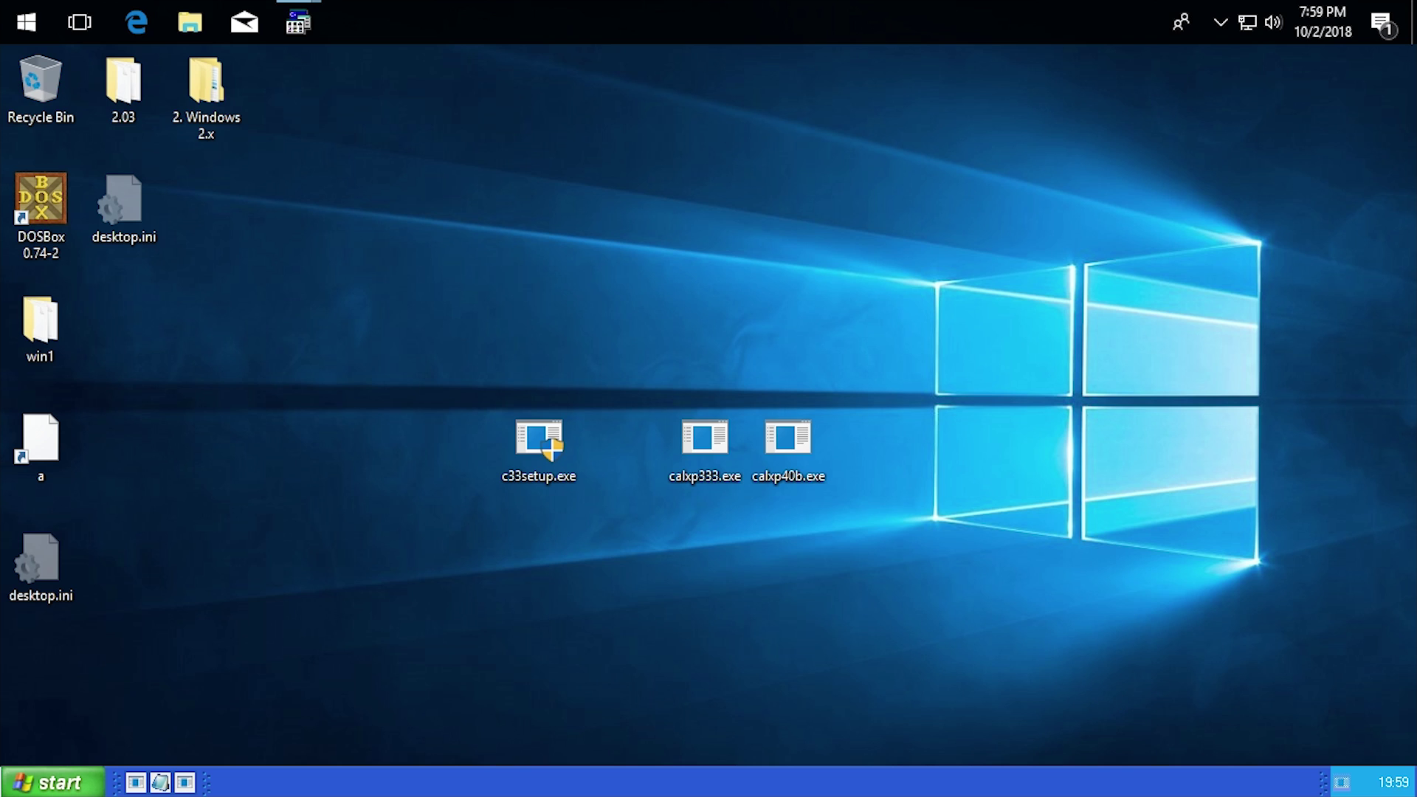
Try to launch charmap.exe from the tray of Calmira's taskbar, and briefly open and dismiss Calmira's Start menu
click(1342, 787)
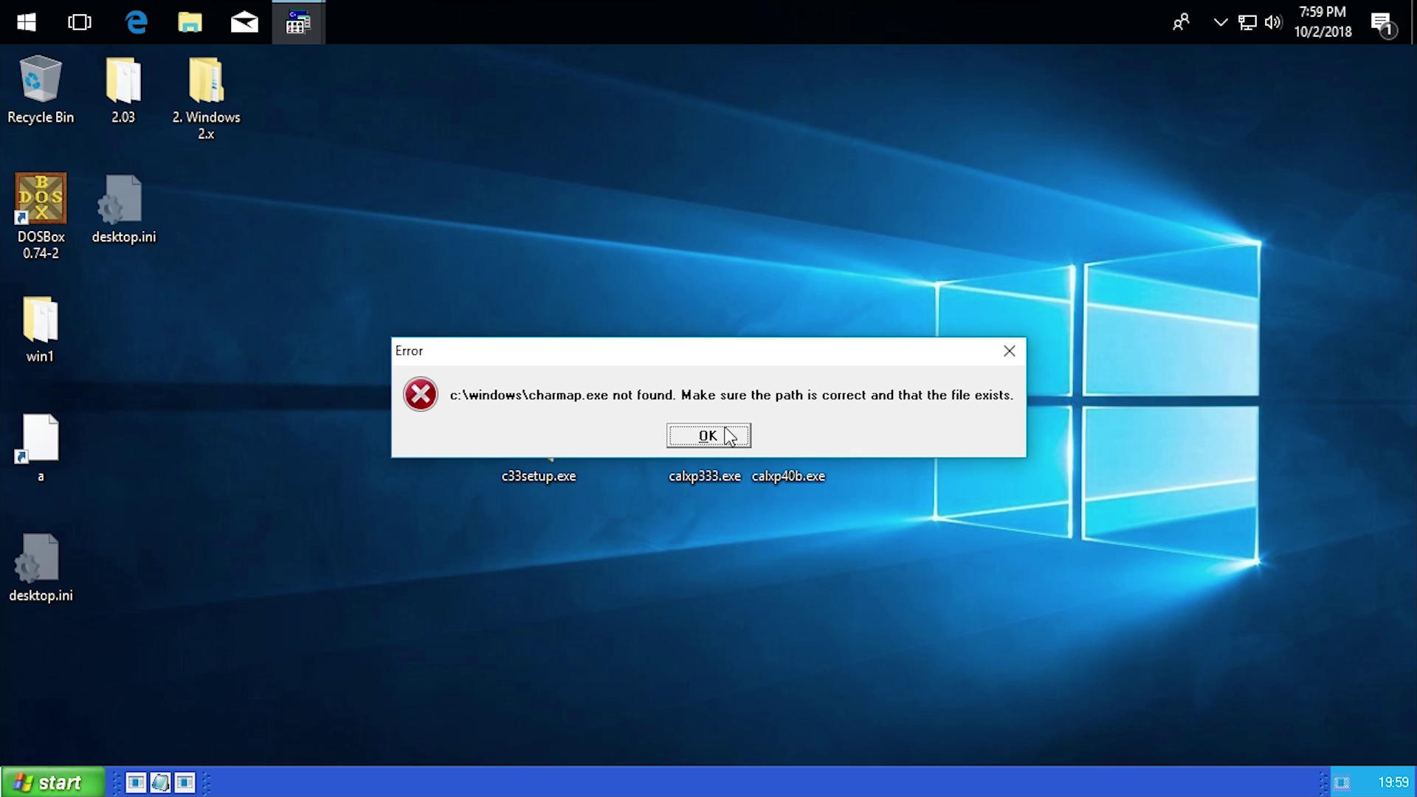
click(707, 437)
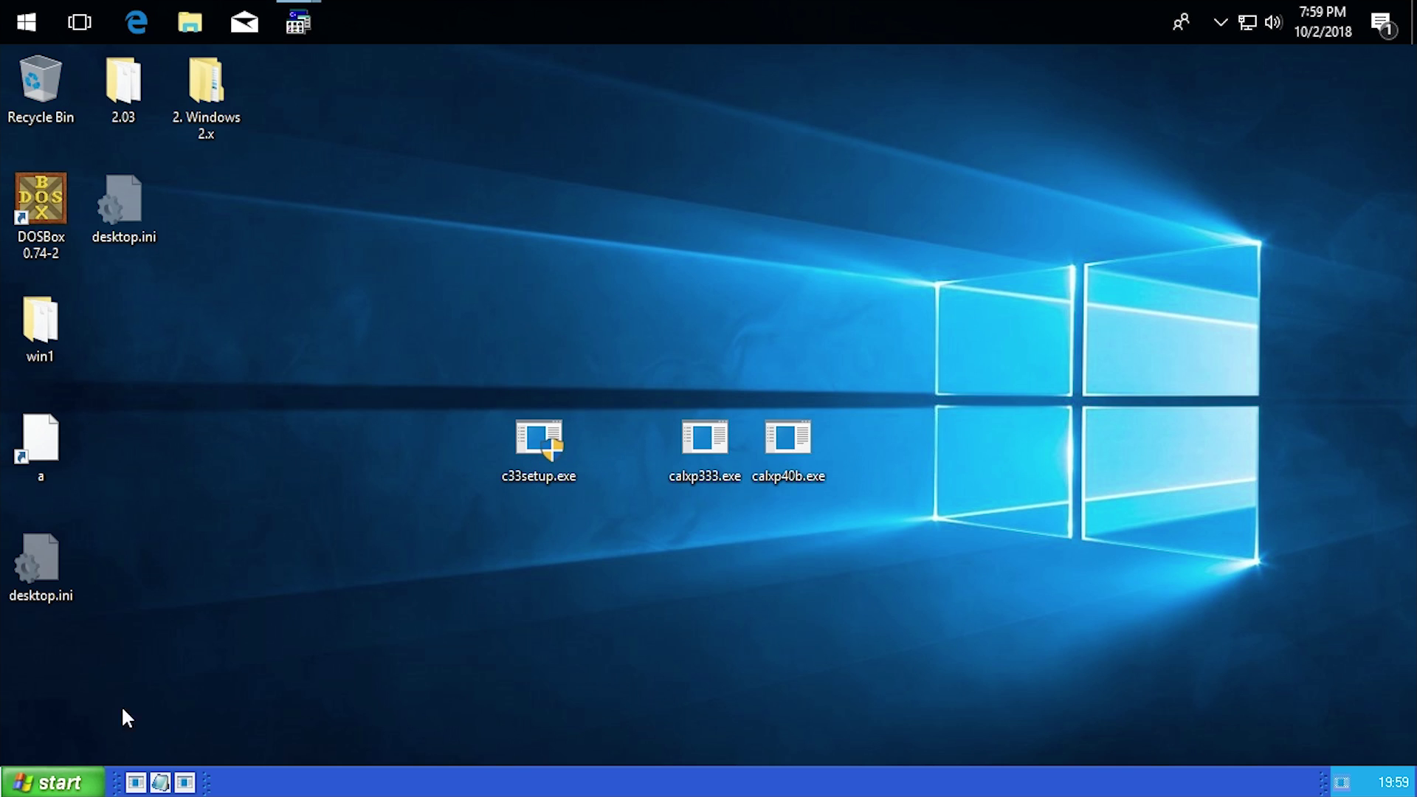
click(80, 783)
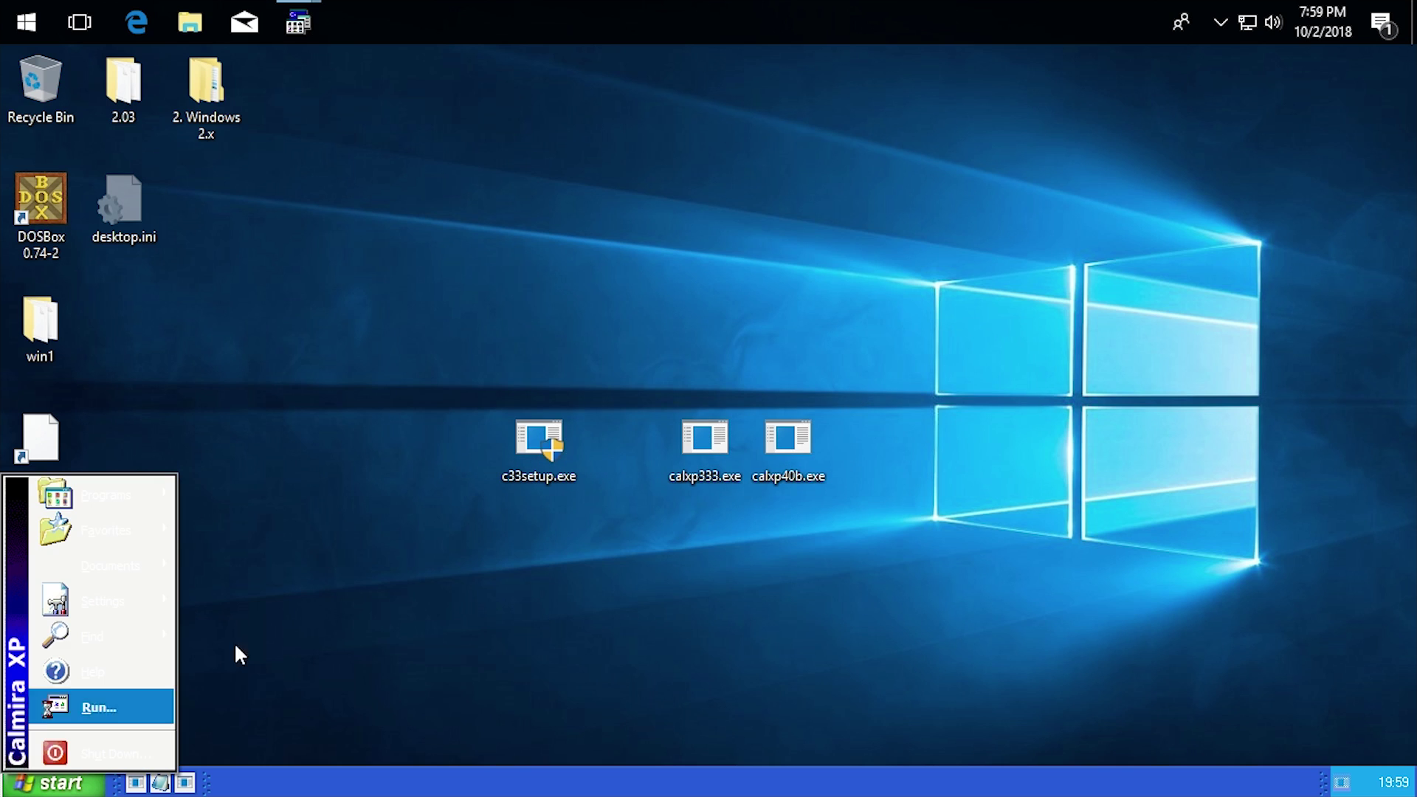
click(408, 541)
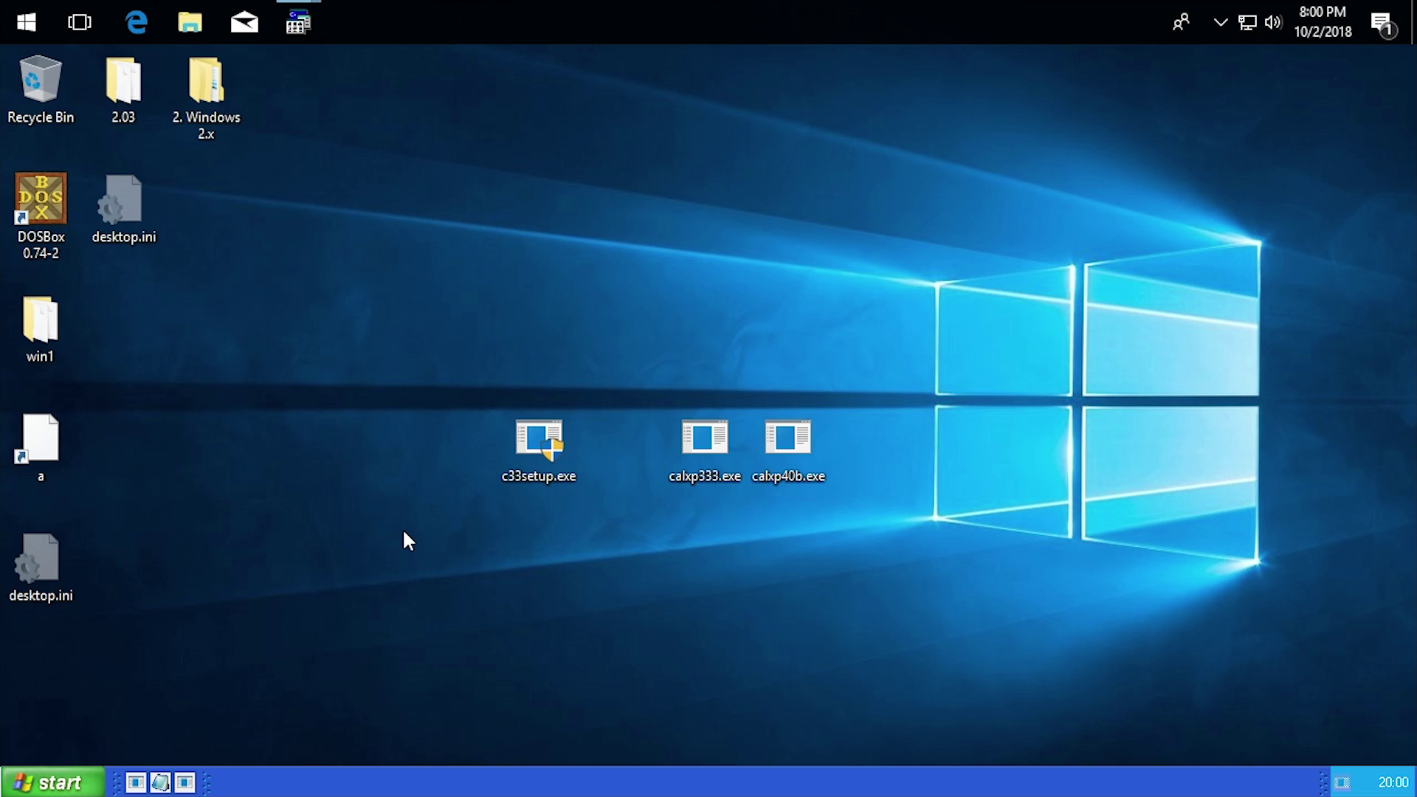
Launch Write from the Accessoires group of Calmira's Start menu and close the WordPad window
click(59, 782)
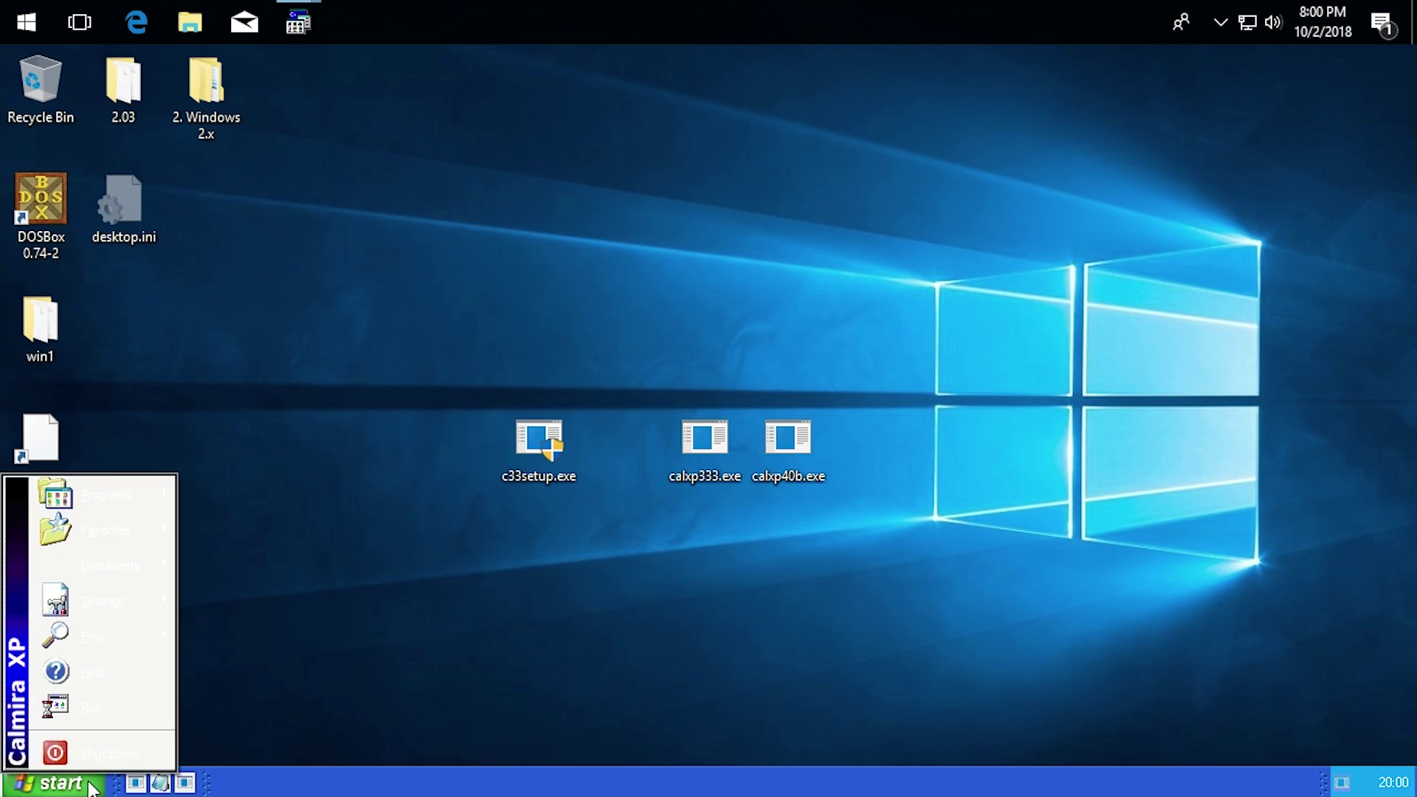
mouse_move(121, 605)
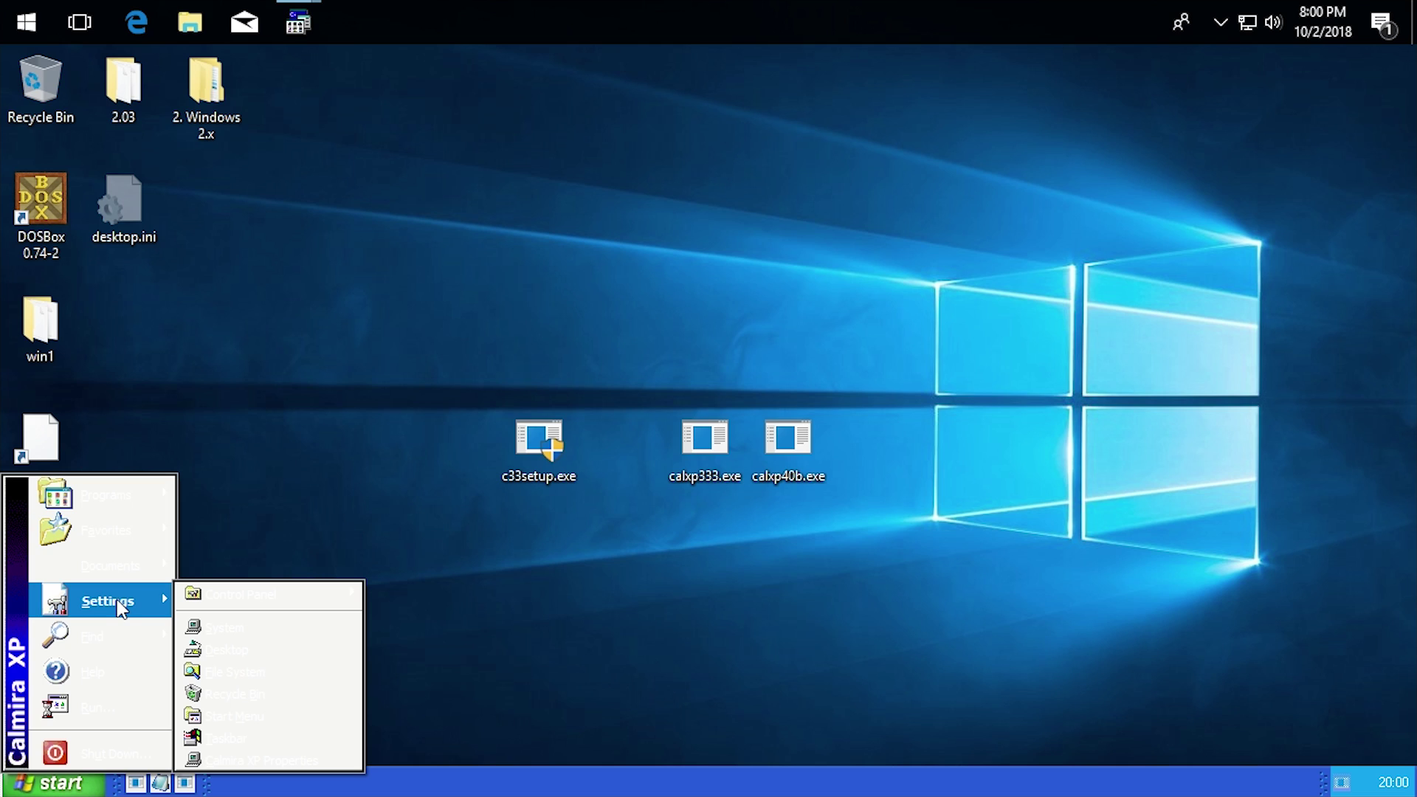
mouse_move(114, 490)
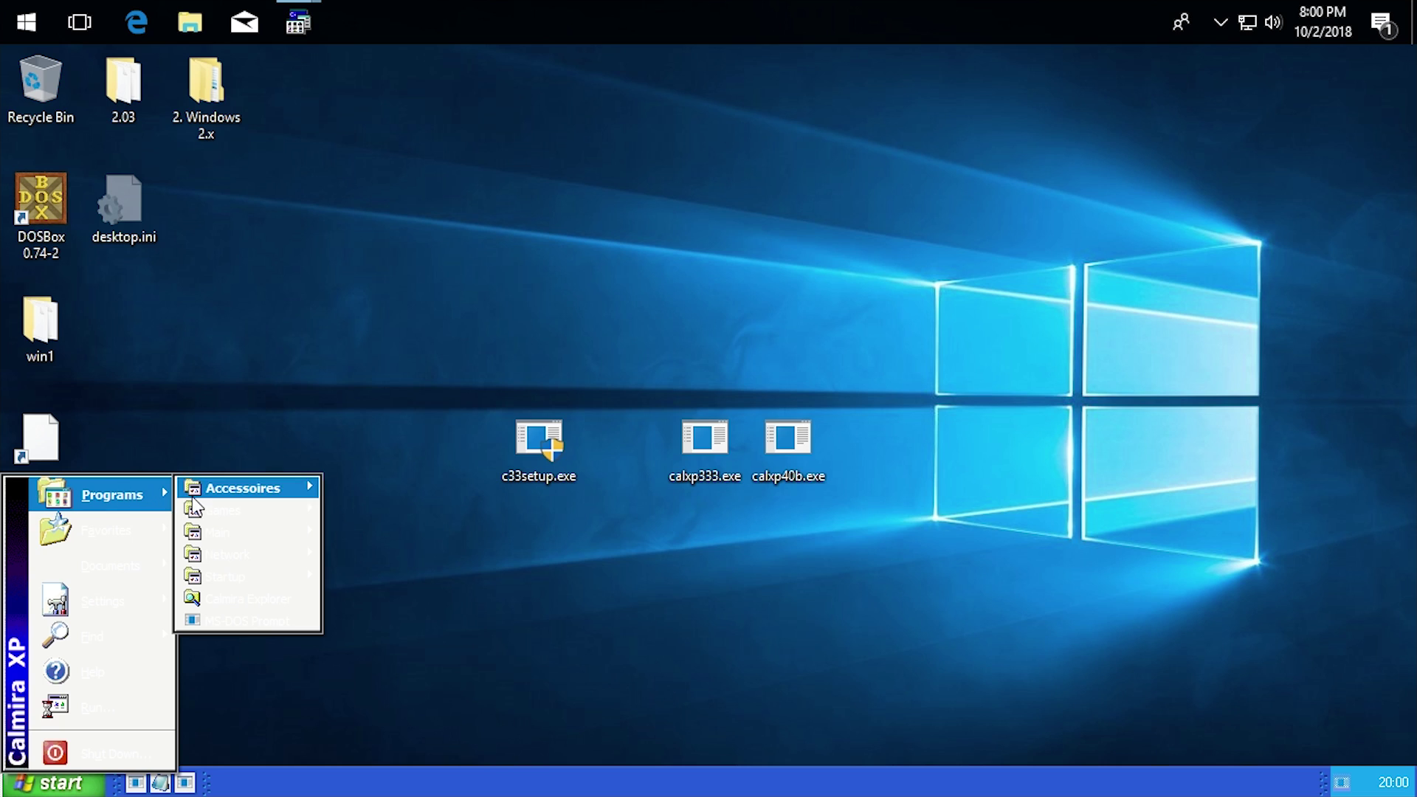
mouse_move(233, 506)
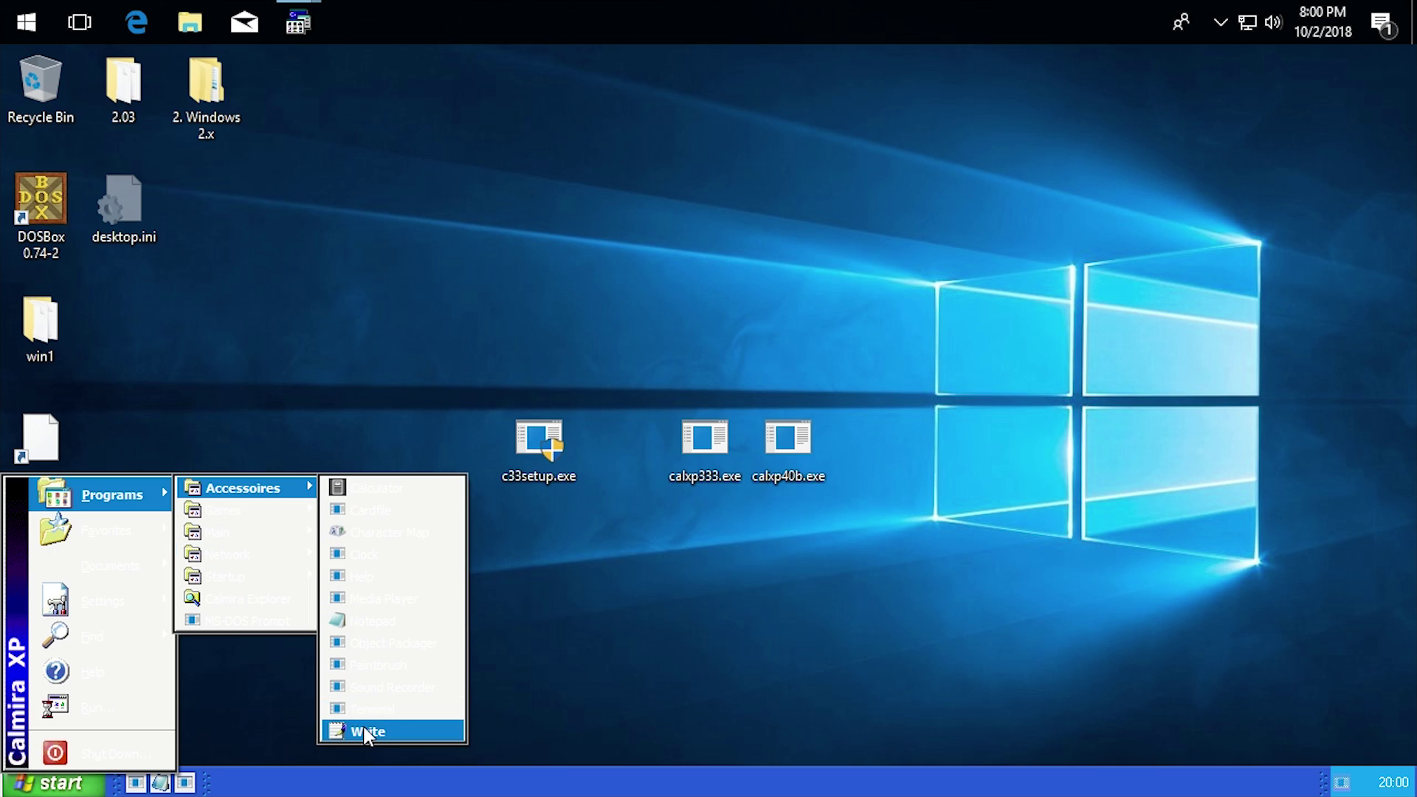
click(361, 731)
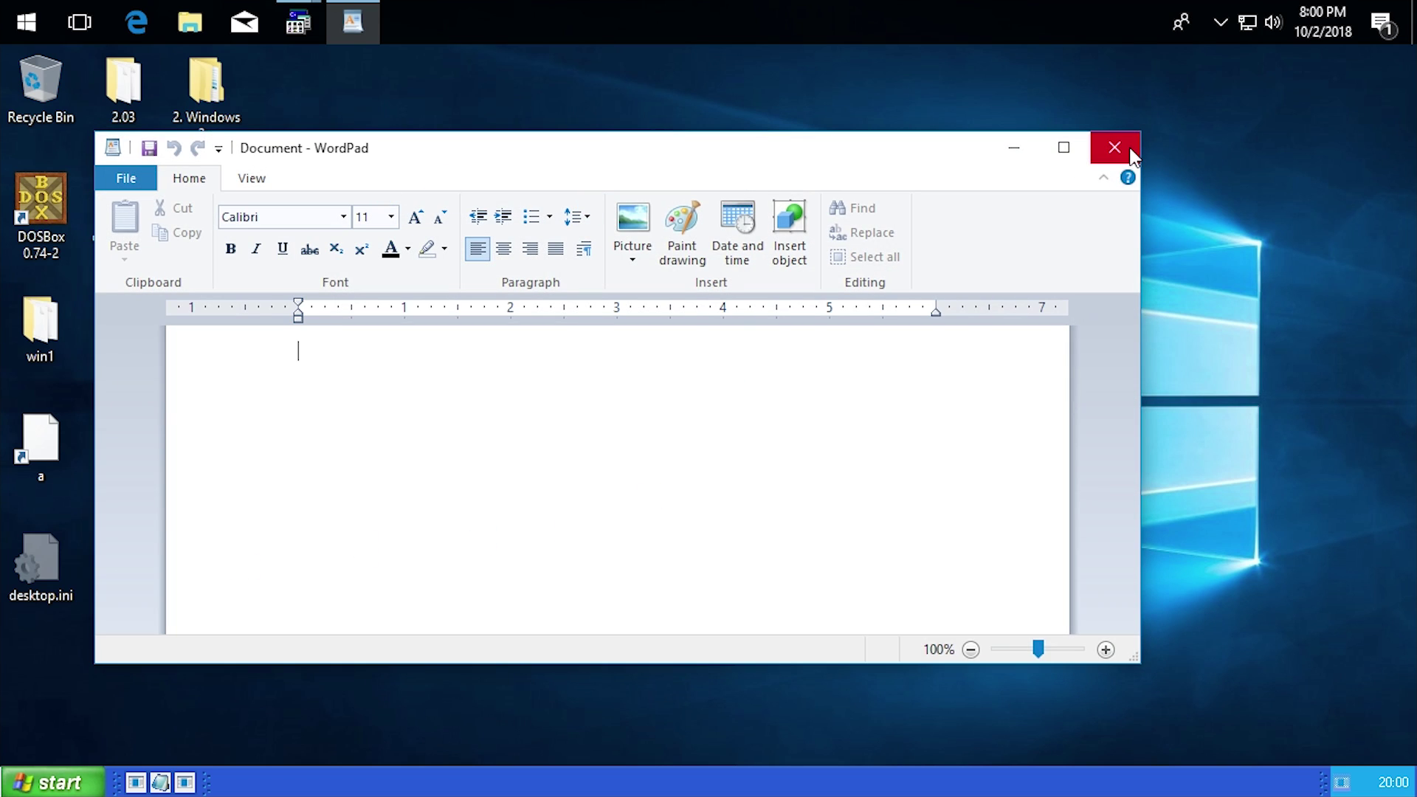
click(1113, 147)
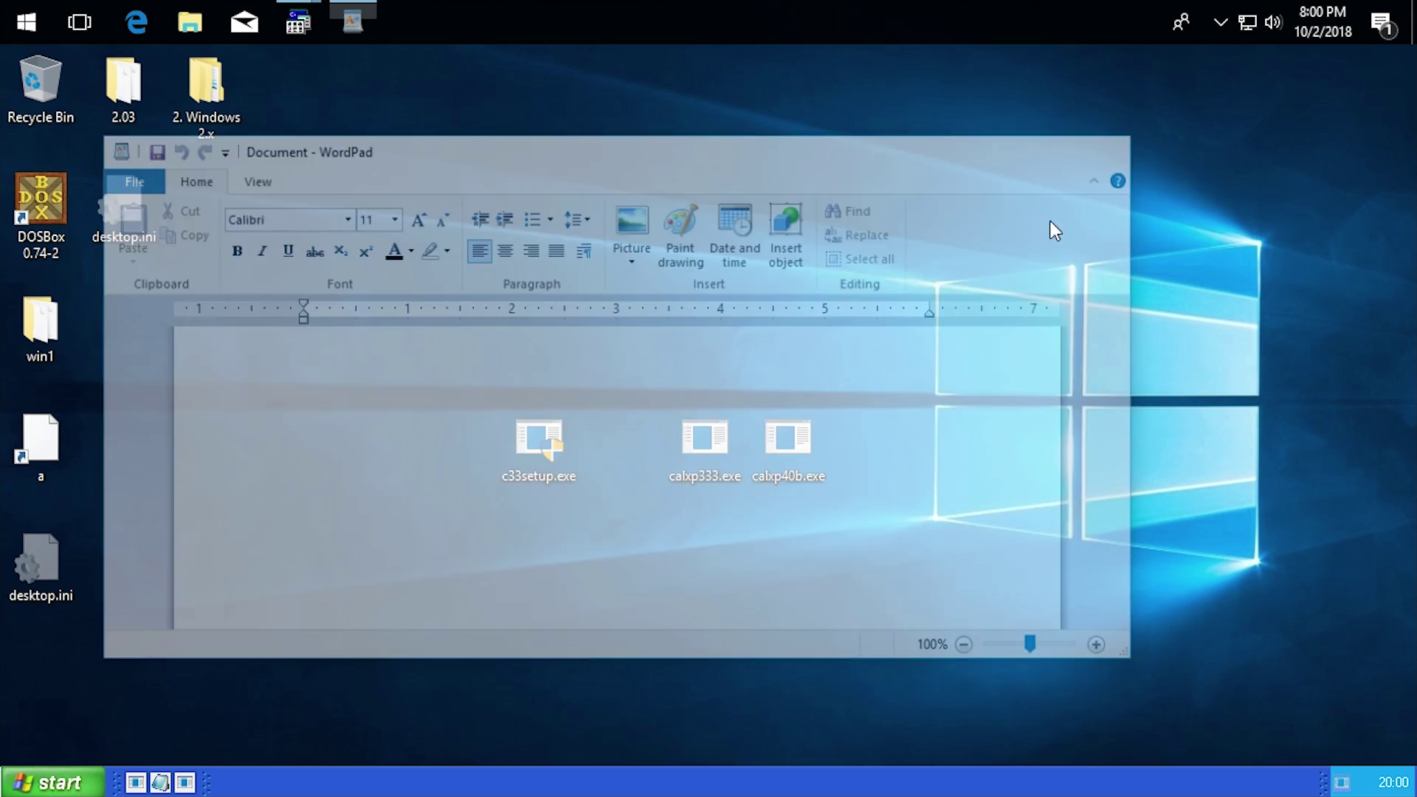
Open the Mouse settings from Control Panel in Calmira's Start menu and close them without changes
click(51, 782)
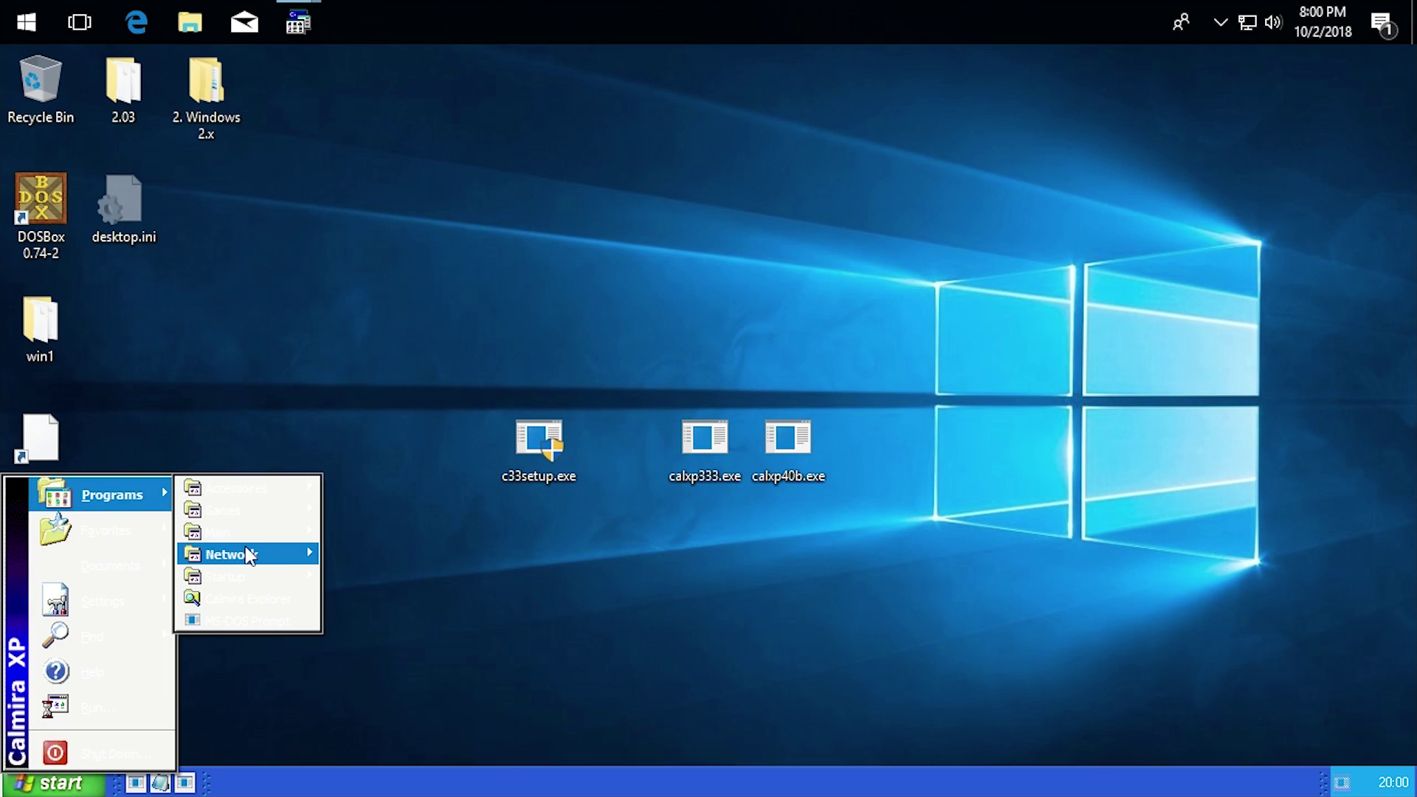
mouse_move(244, 605)
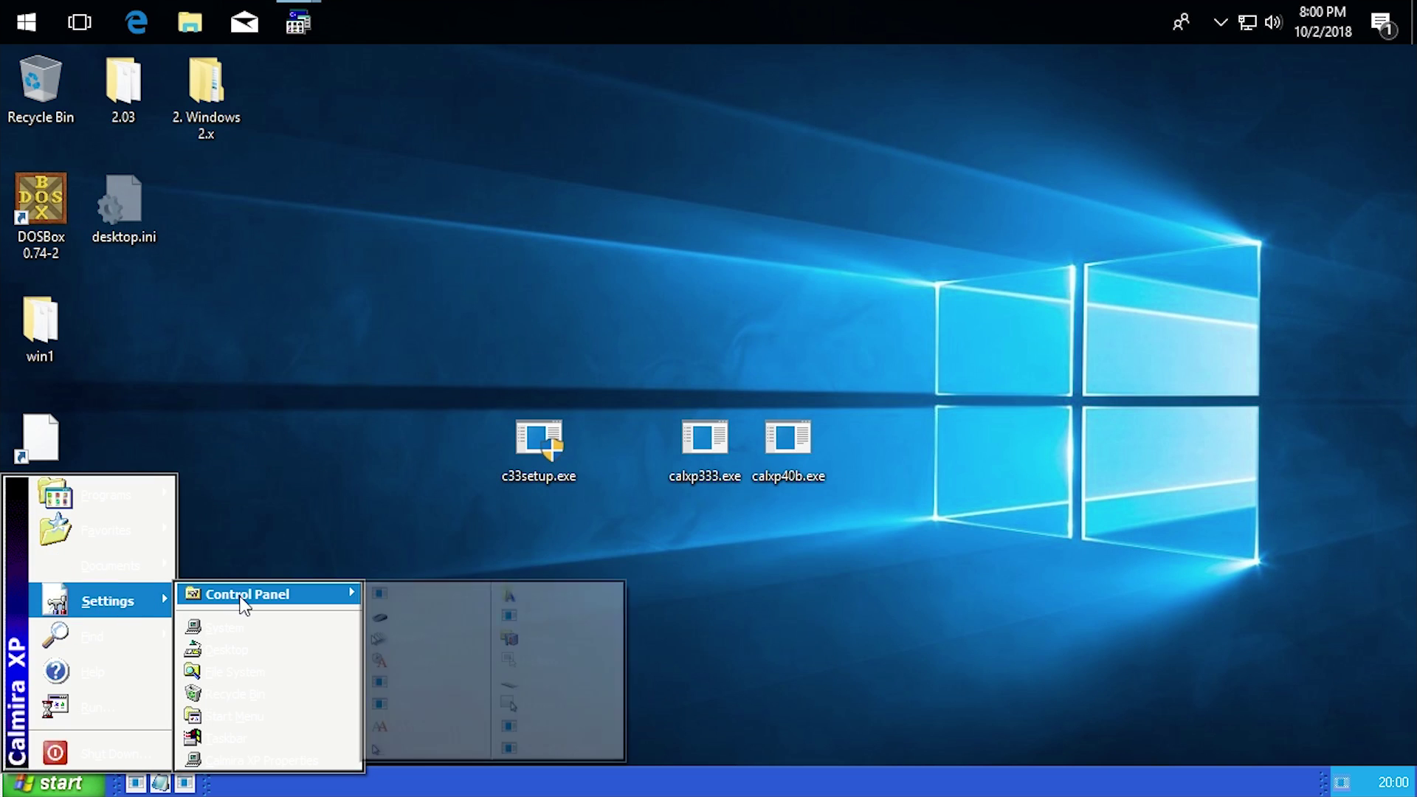
click(547, 639)
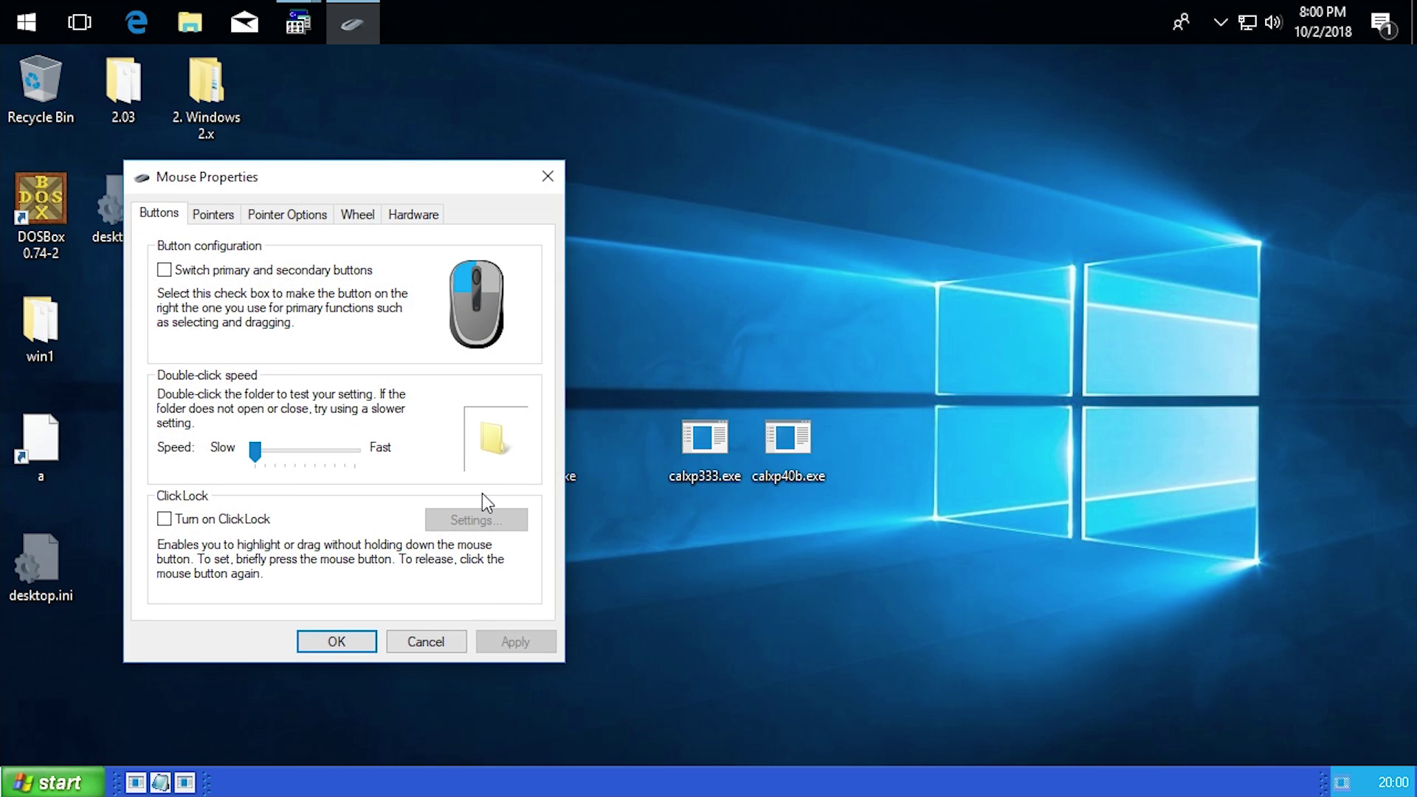
click(546, 177)
Try to open the Printers and International items of Control Panel from Calmira's Start menu
click(87, 783)
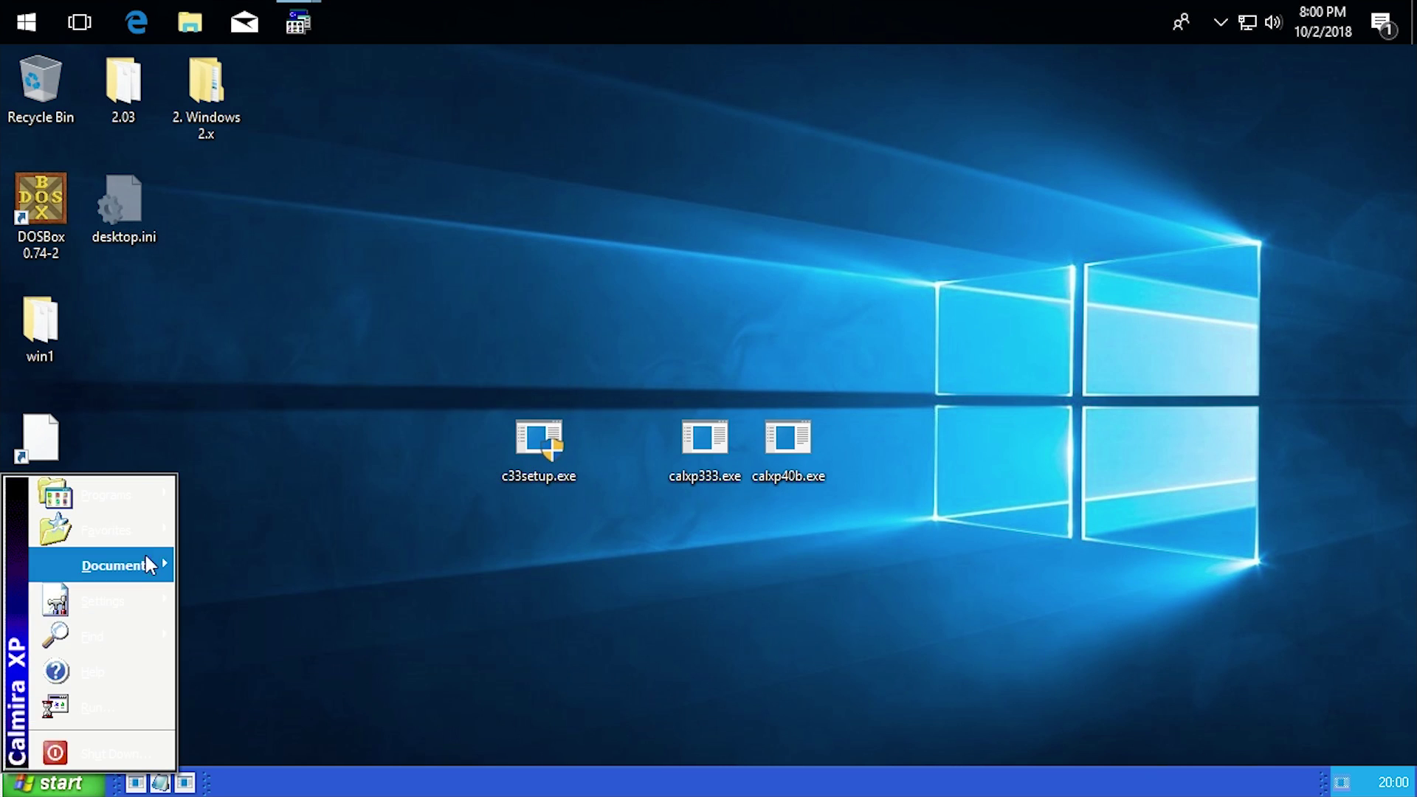
mouse_move(151, 601)
mouse_move(251, 595)
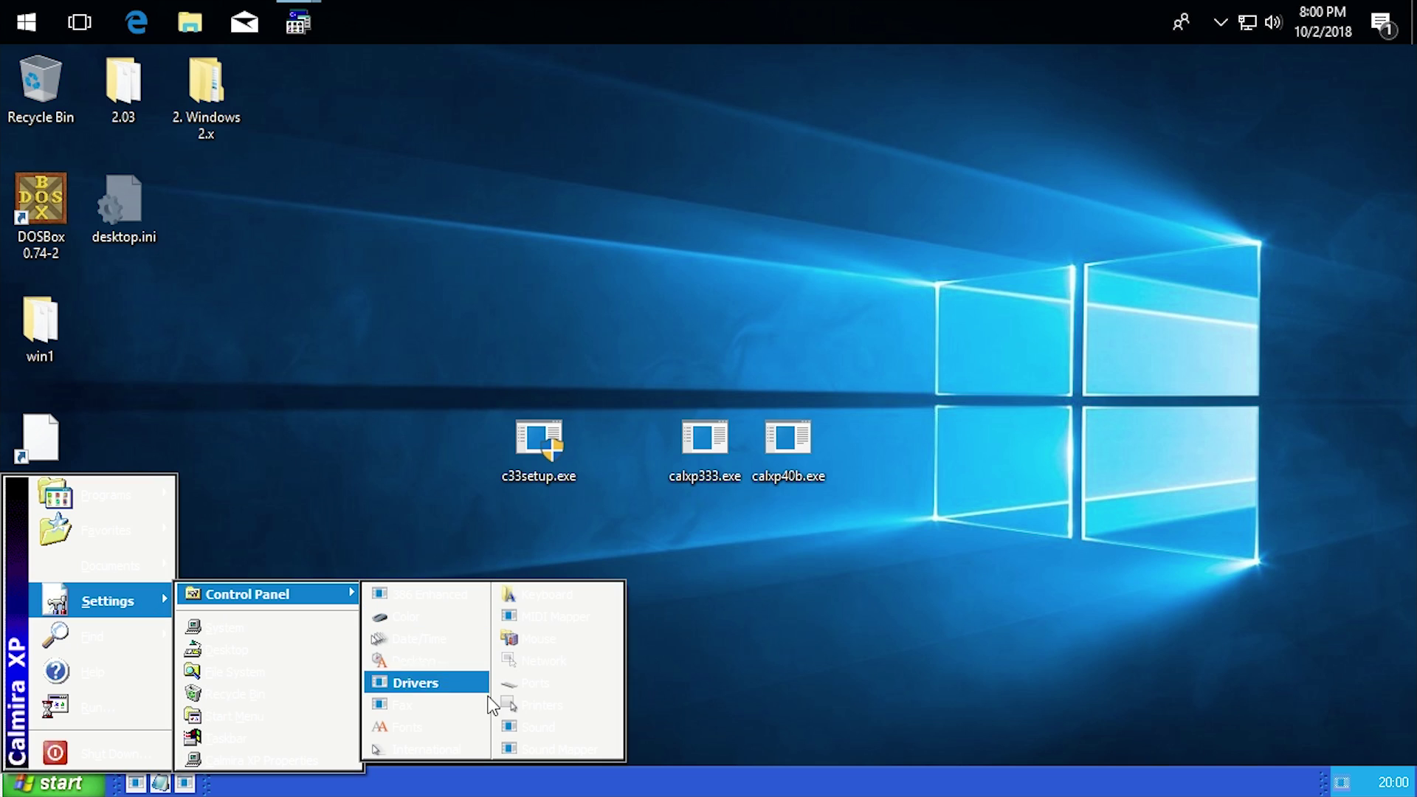
click(525, 706)
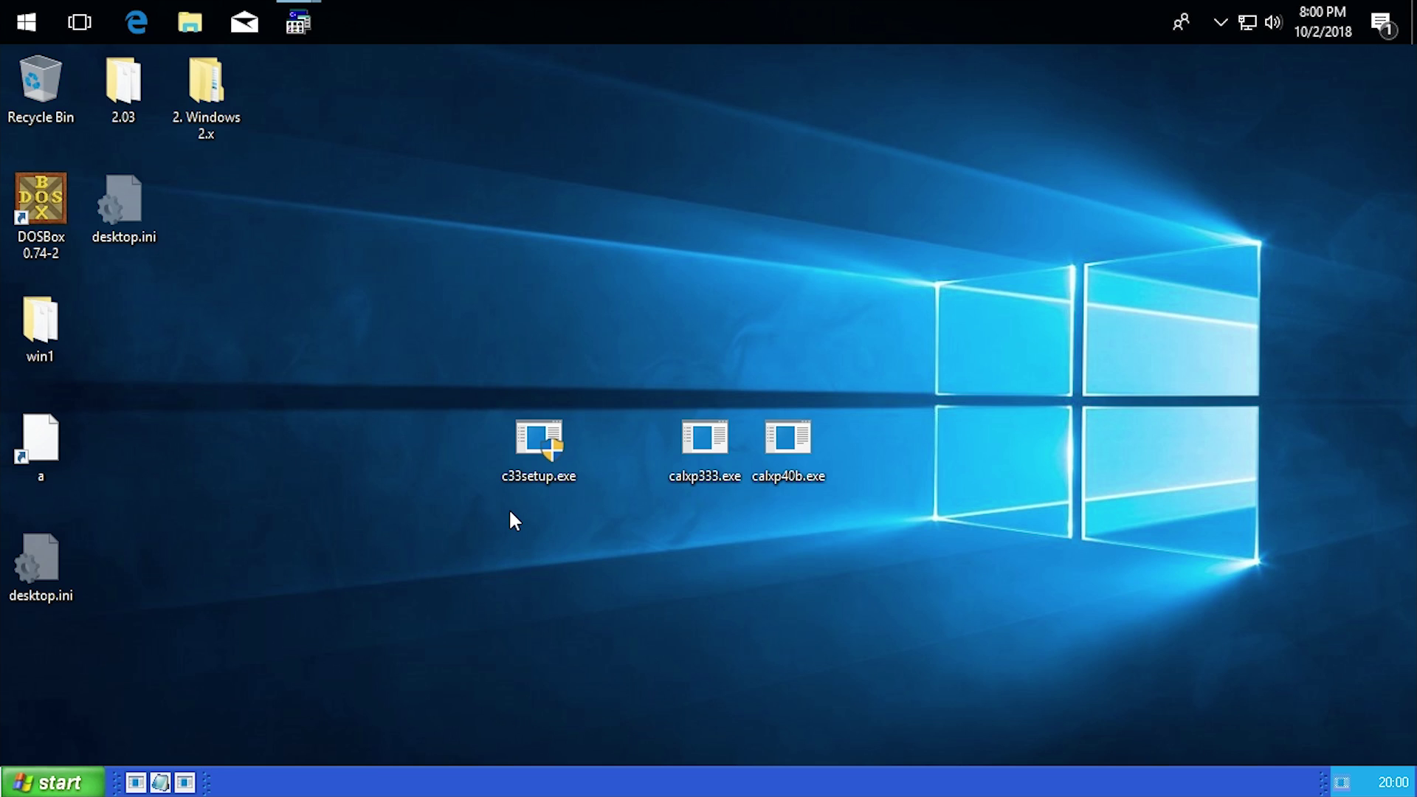
click(87, 783)
mouse_move(148, 600)
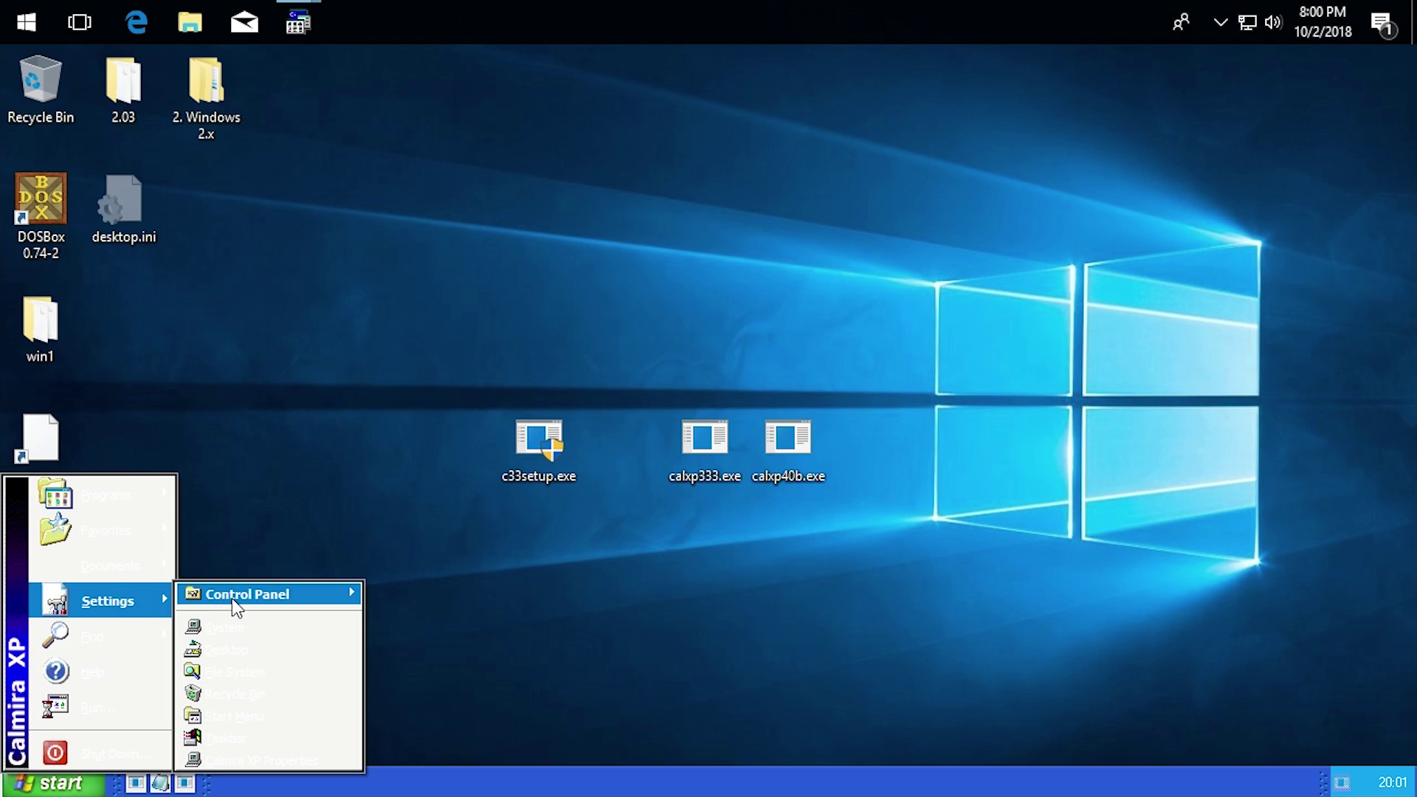
mouse_move(234, 607)
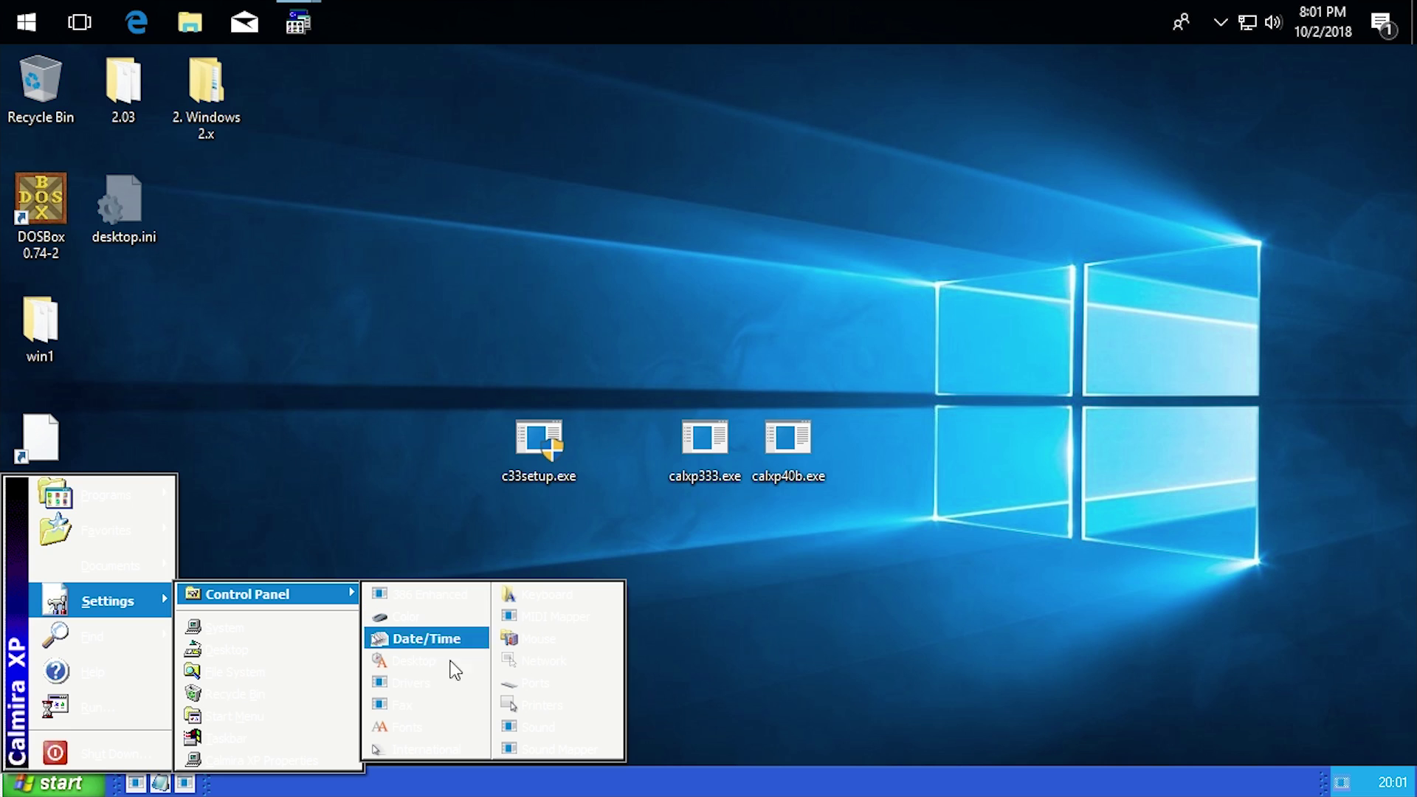
click(446, 749)
Reopen Mouse Properties from Calmira's Control Panel entries, move the dialog toward the middle of the desktop, and close it
click(79, 786)
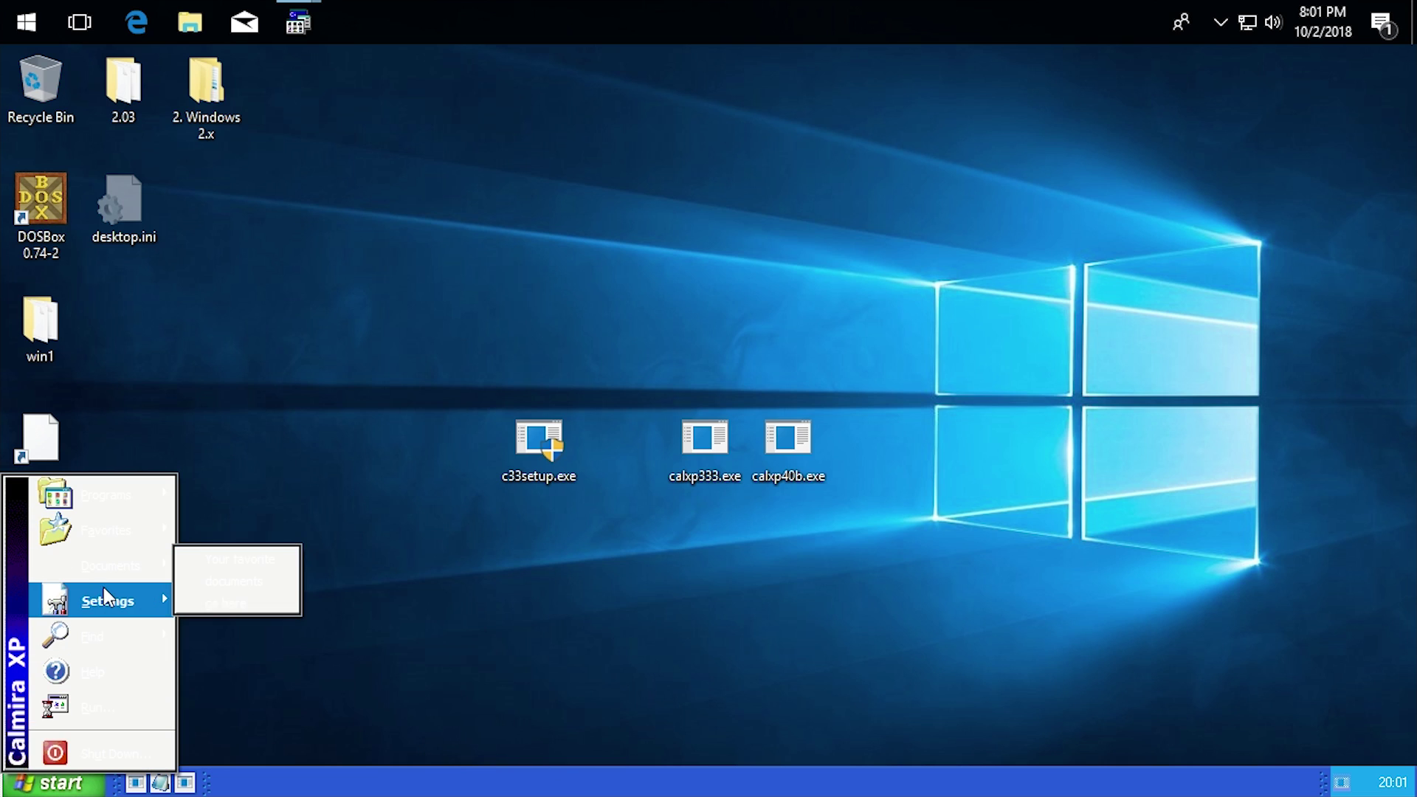
mouse_move(105, 590)
mouse_move(221, 595)
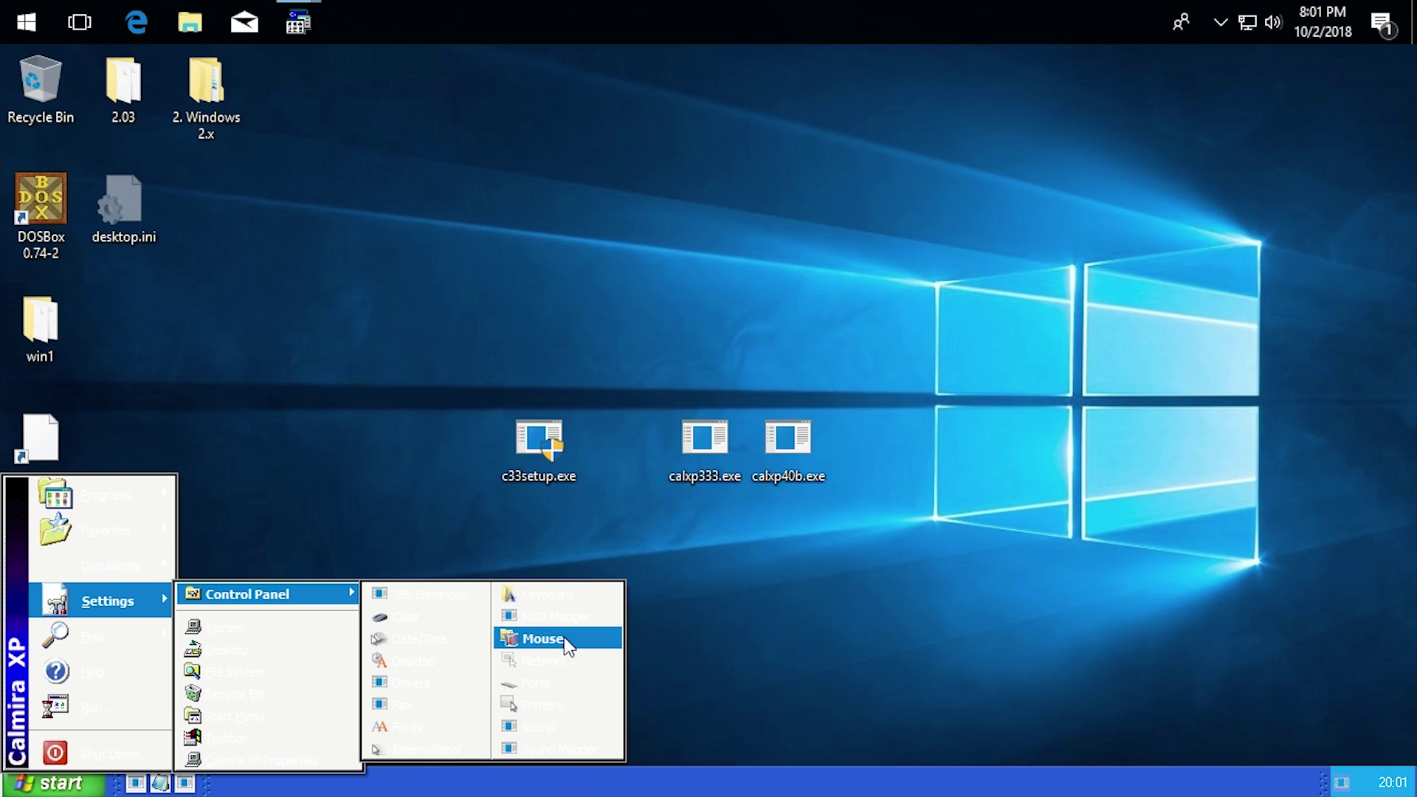
click(562, 641)
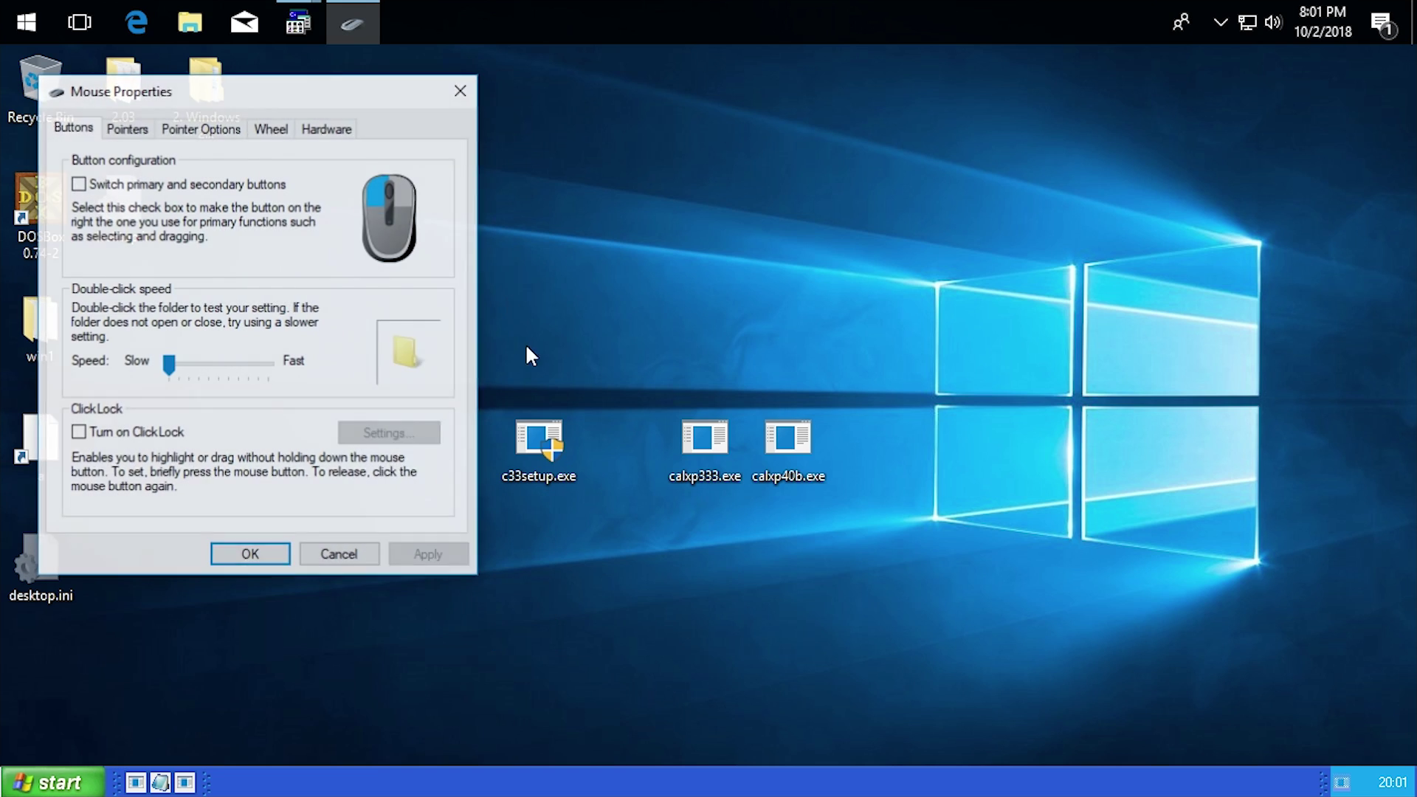
drag(225, 91, 417, 203)
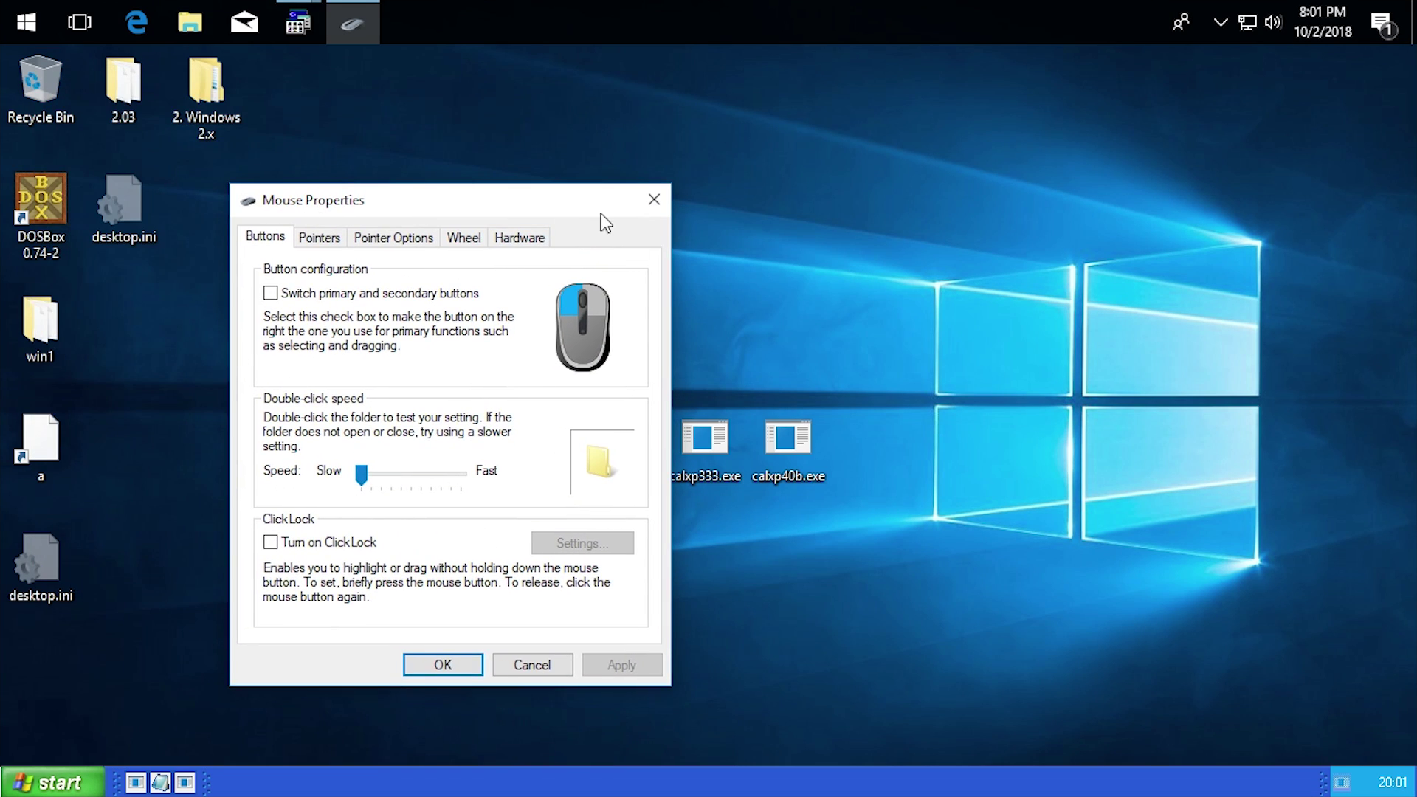
click(654, 200)
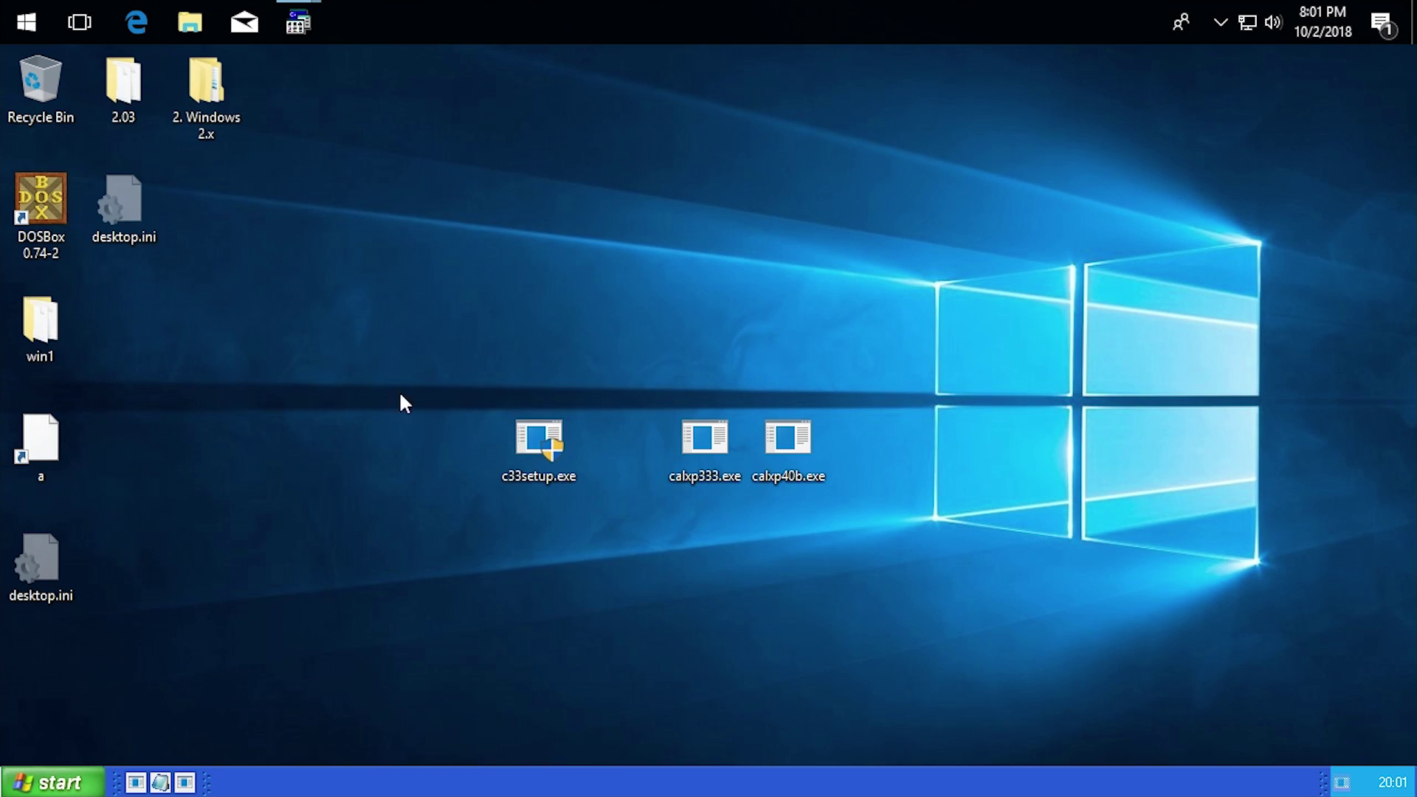
click(86, 780)
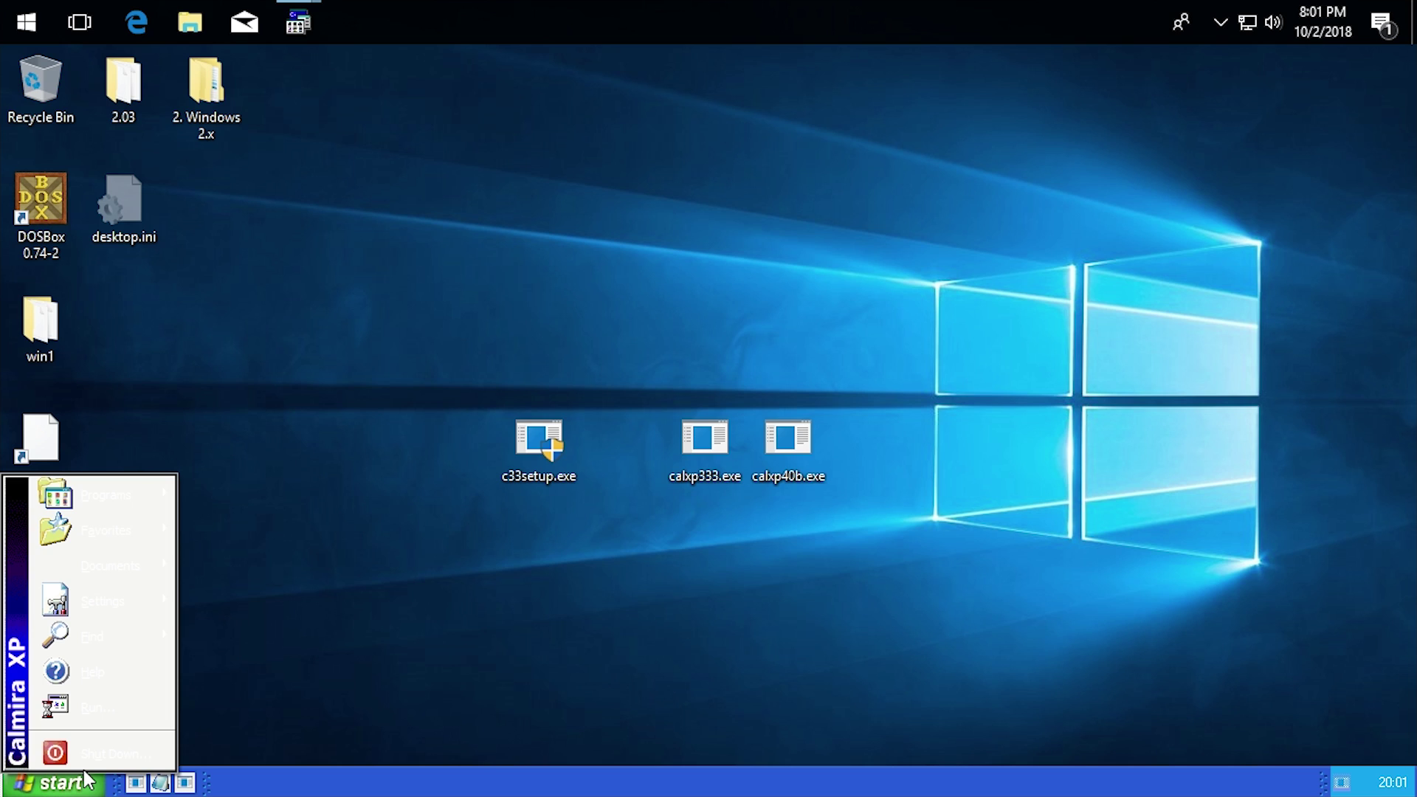
mouse_move(137, 493)
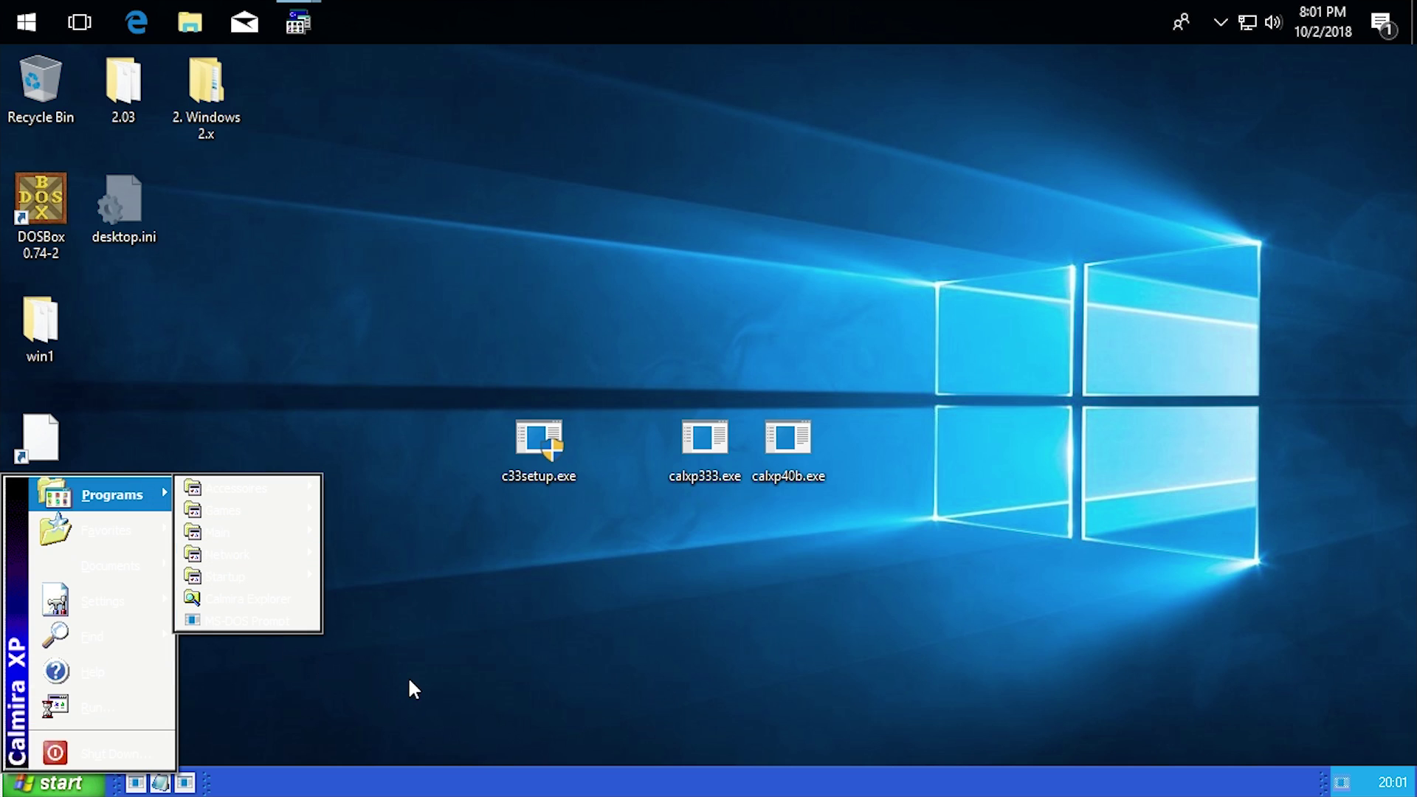
click(480, 600)
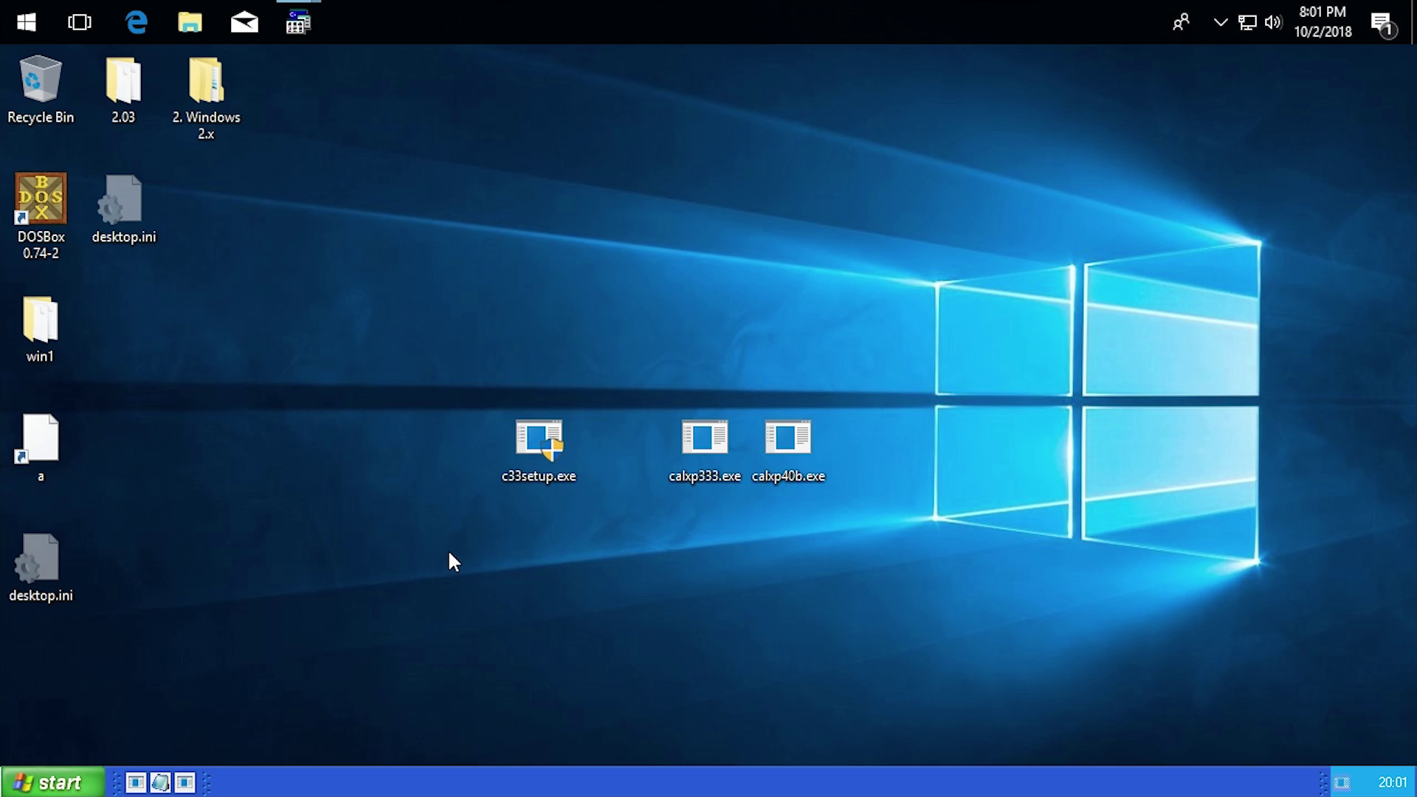